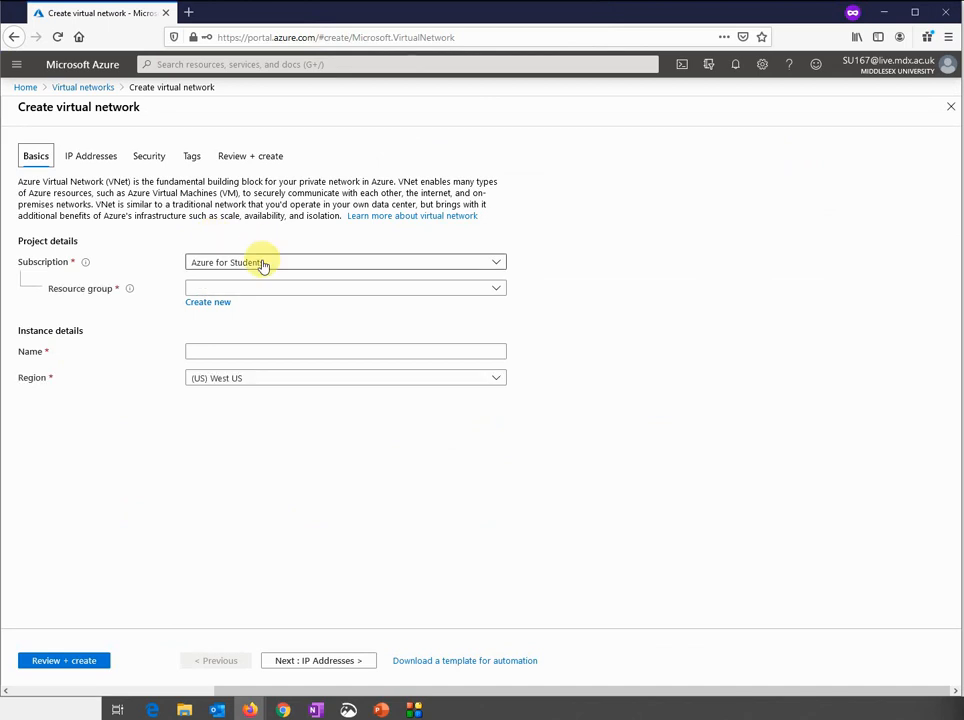
Fill in Vnet1's basics: resource group uitarg and region (Europe) North Europe
left_click(262, 291)
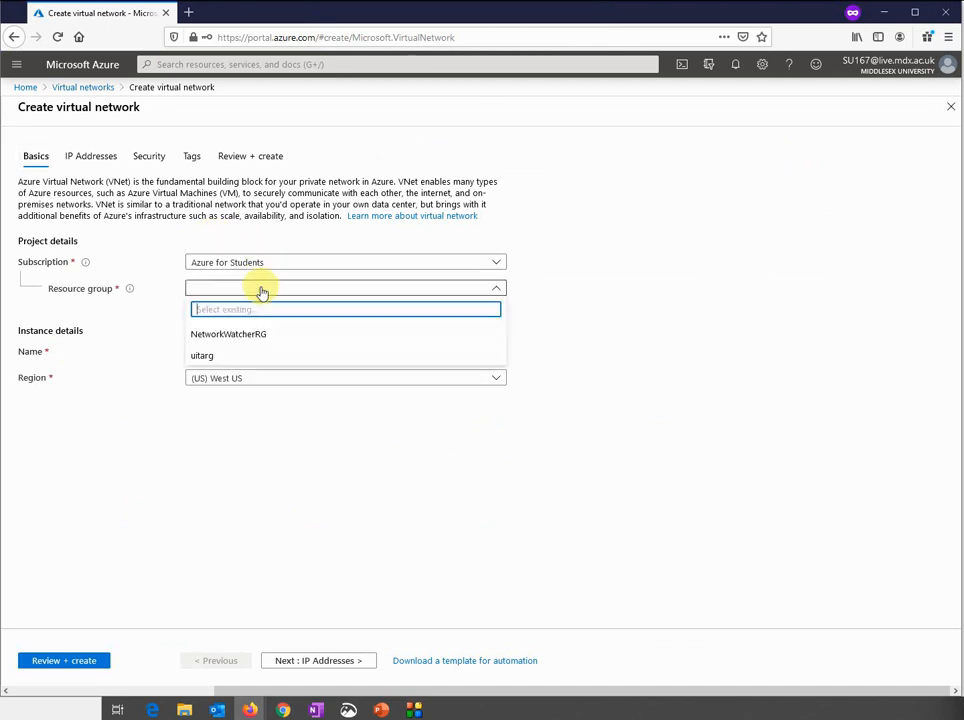
left_click(222, 358)
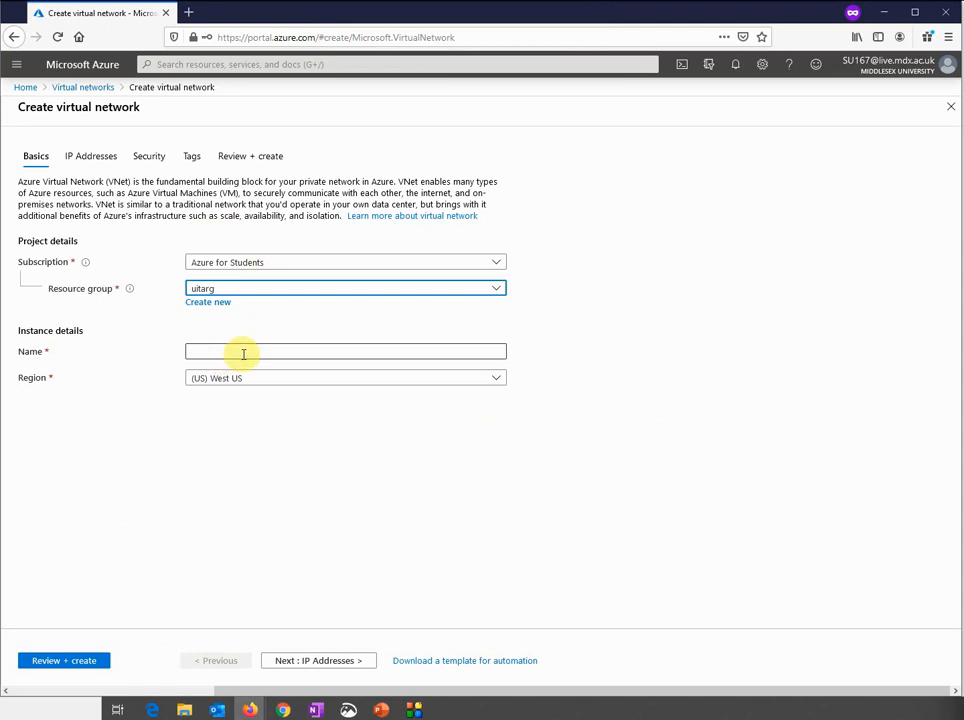
left_click(243, 354)
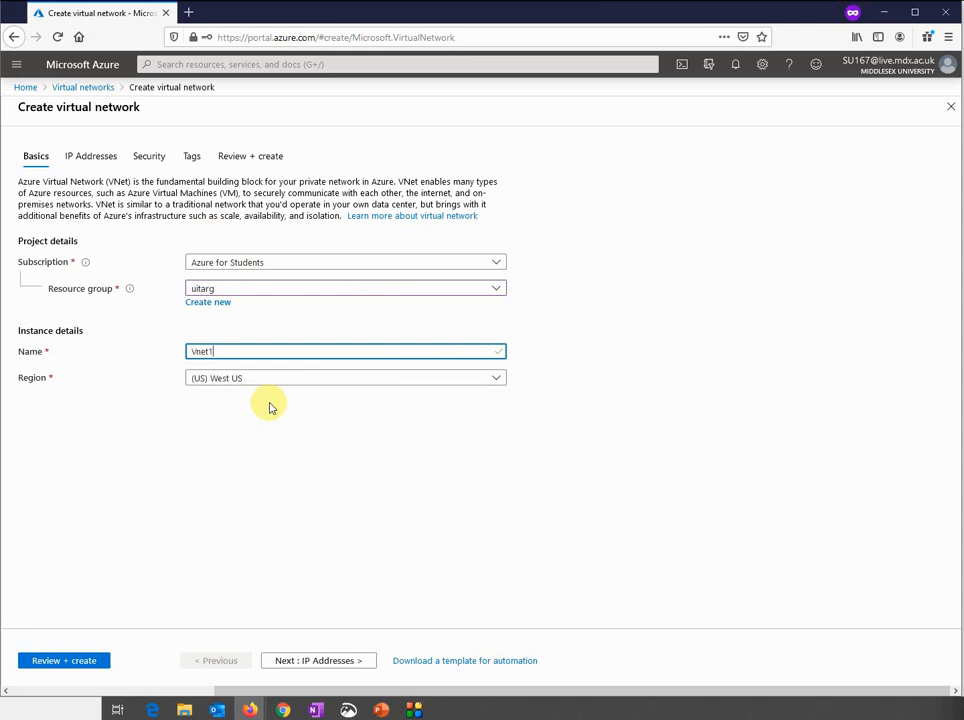
left_click(270, 386)
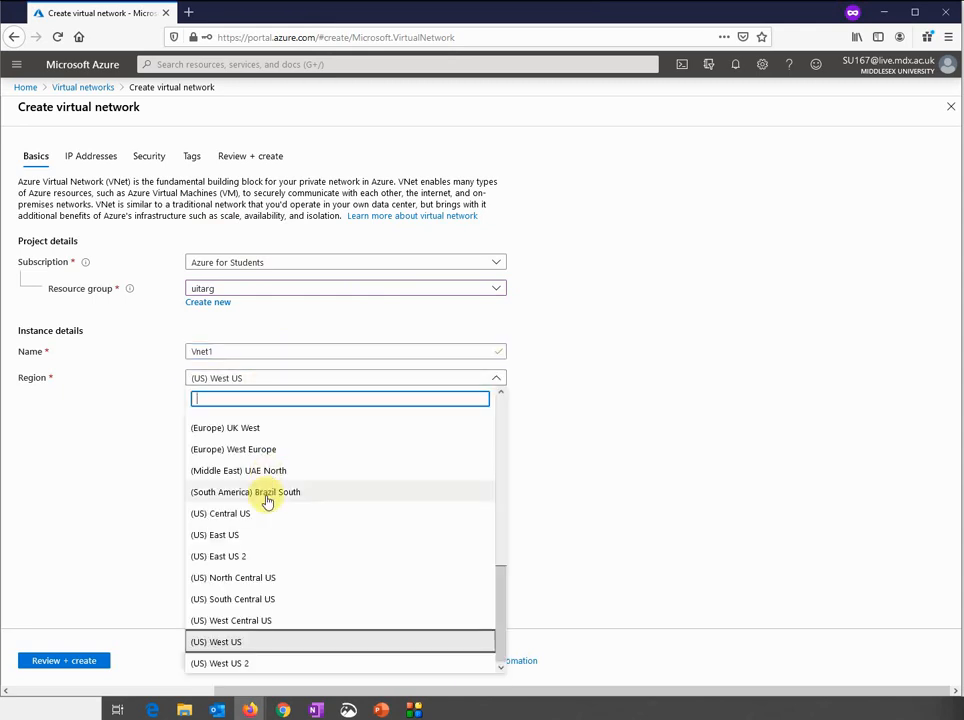
scroll(267, 500, "up", 8)
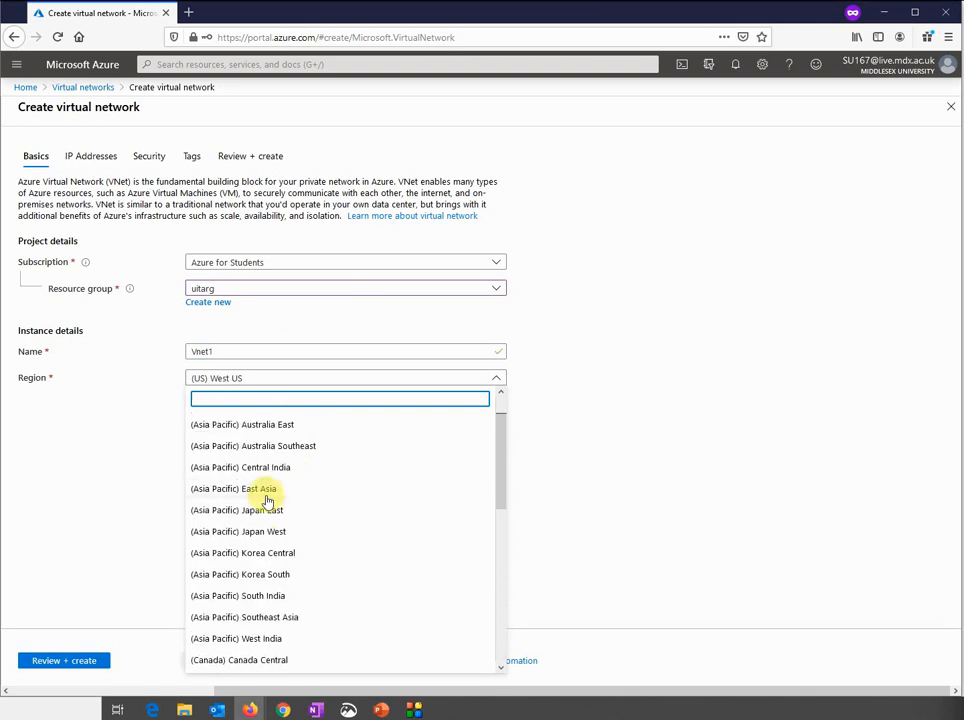
scroll(267, 500, "down", 8)
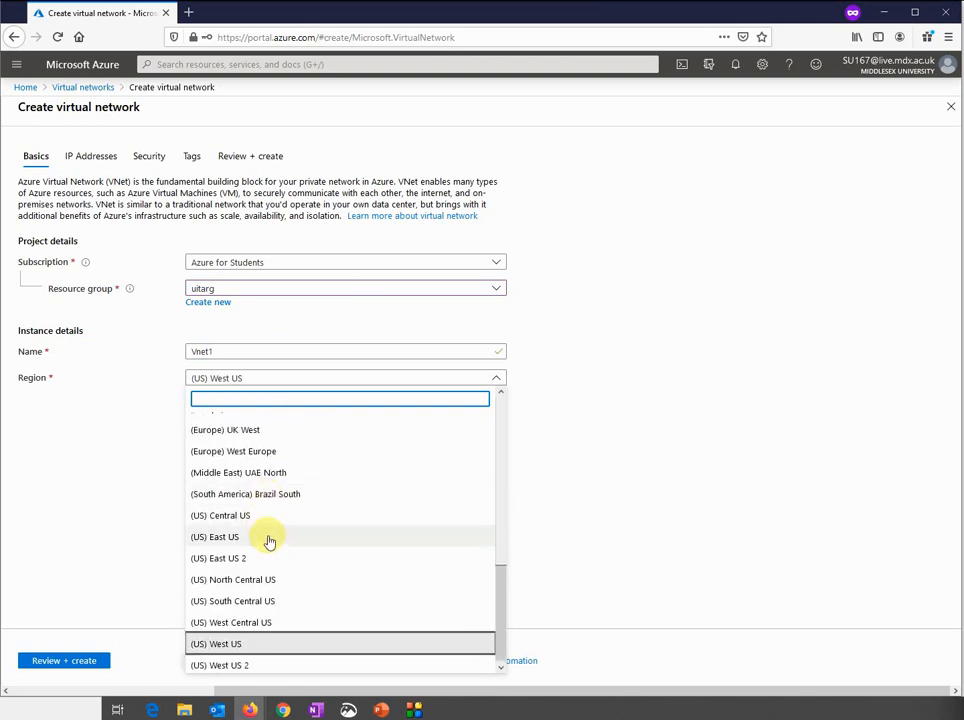
scroll(268, 541, "up", 5)
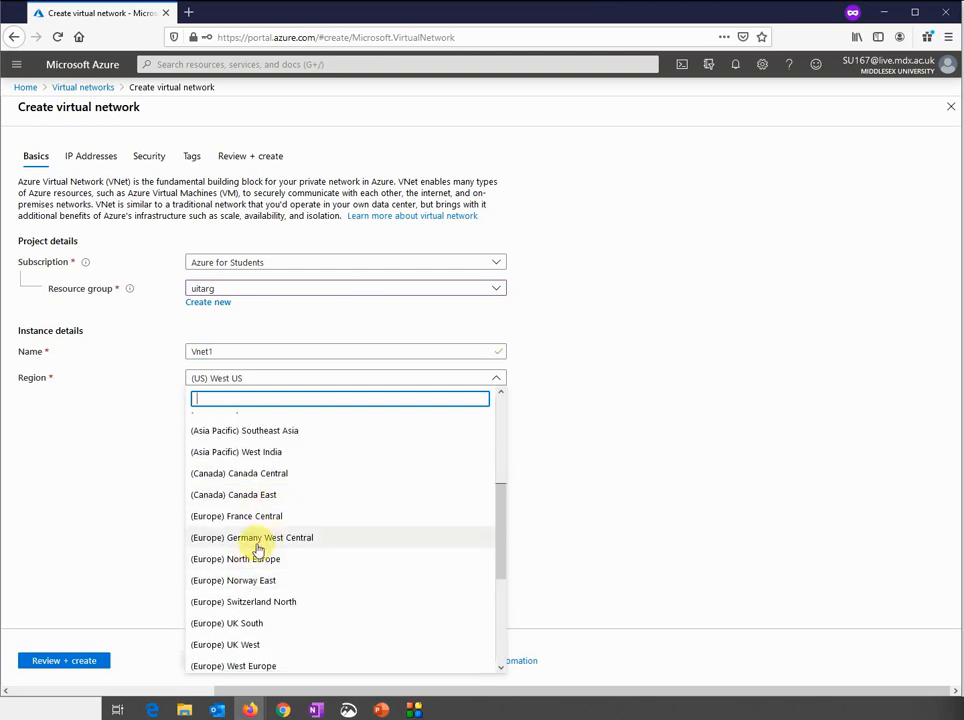
left_click(252, 558)
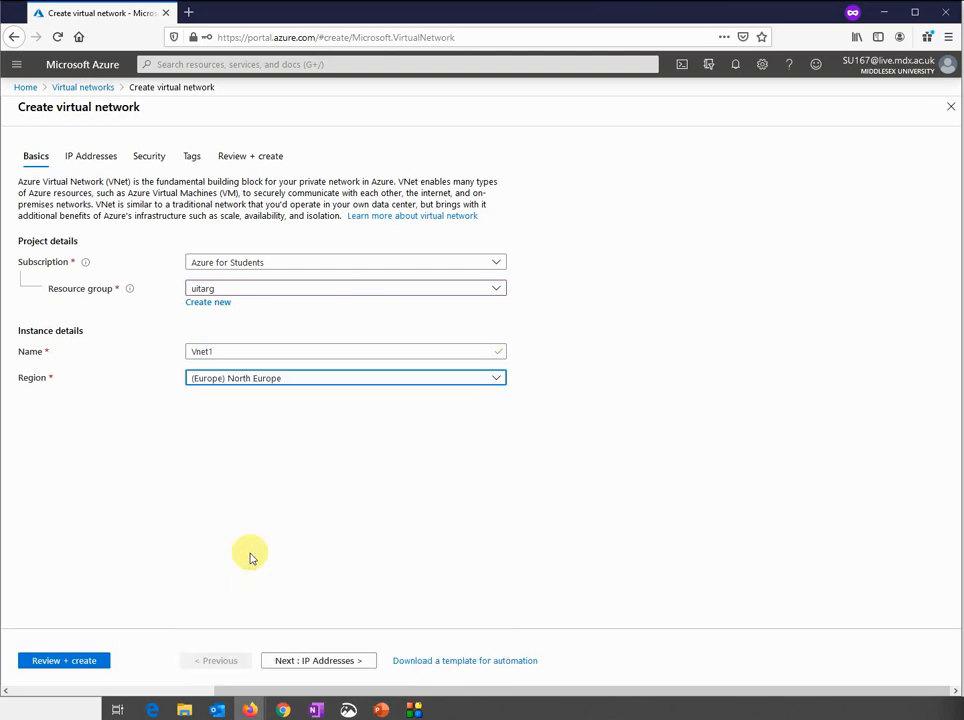
left_click(290, 660)
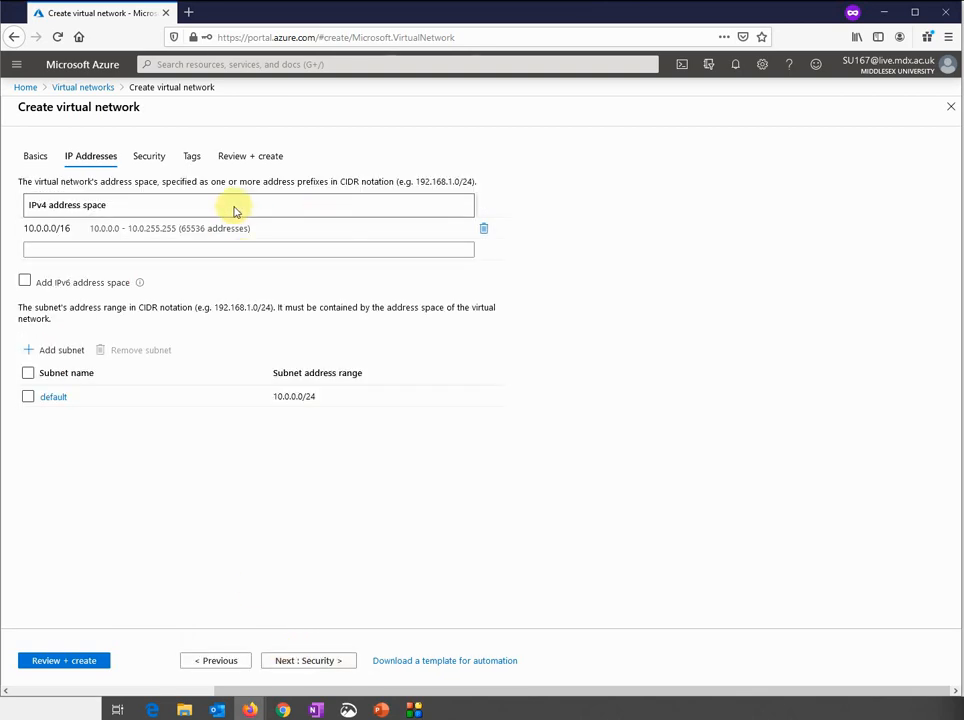
Add 10.1.0.0/16 as an extra IPv4 address space, correcting typos along the way
left_click(103, 252)
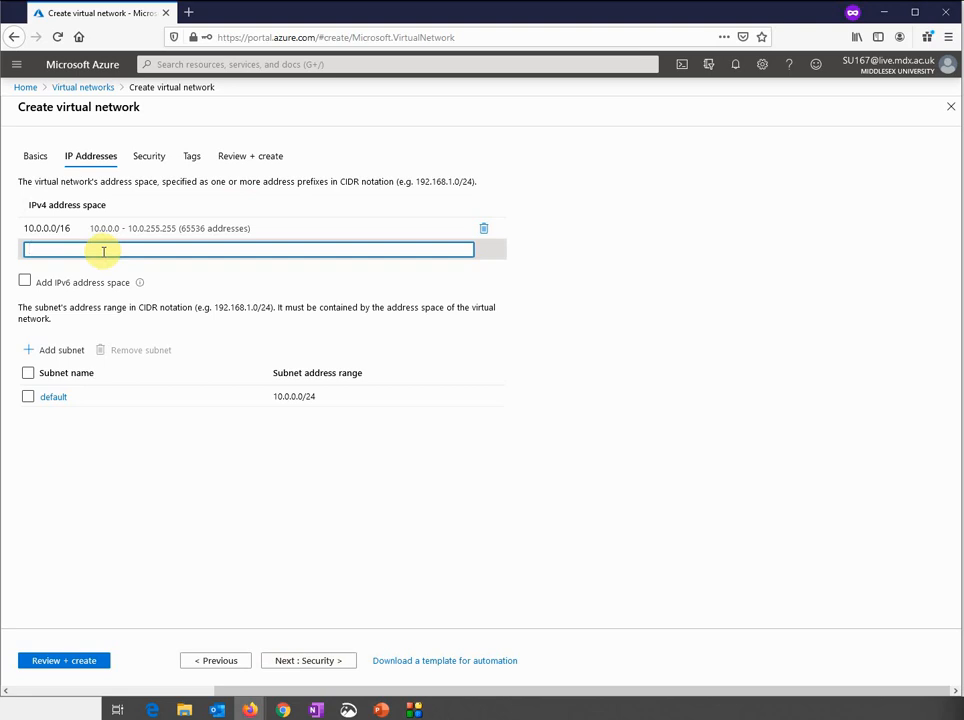
type("10.10")
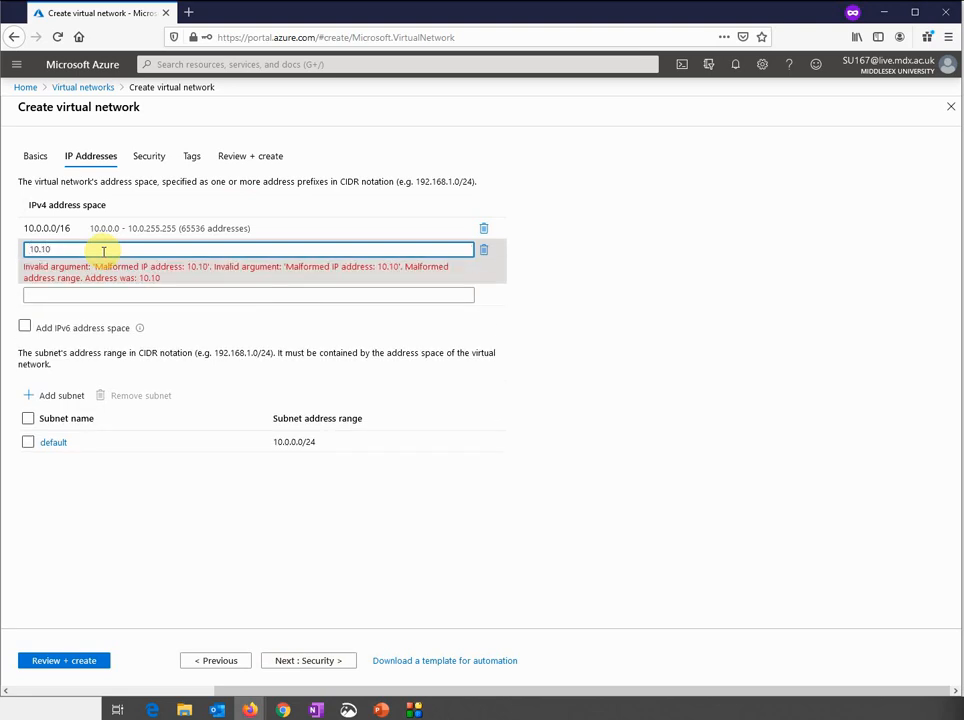
key("BackSpace")
key("BackSpace")
type("0.0.0/16")
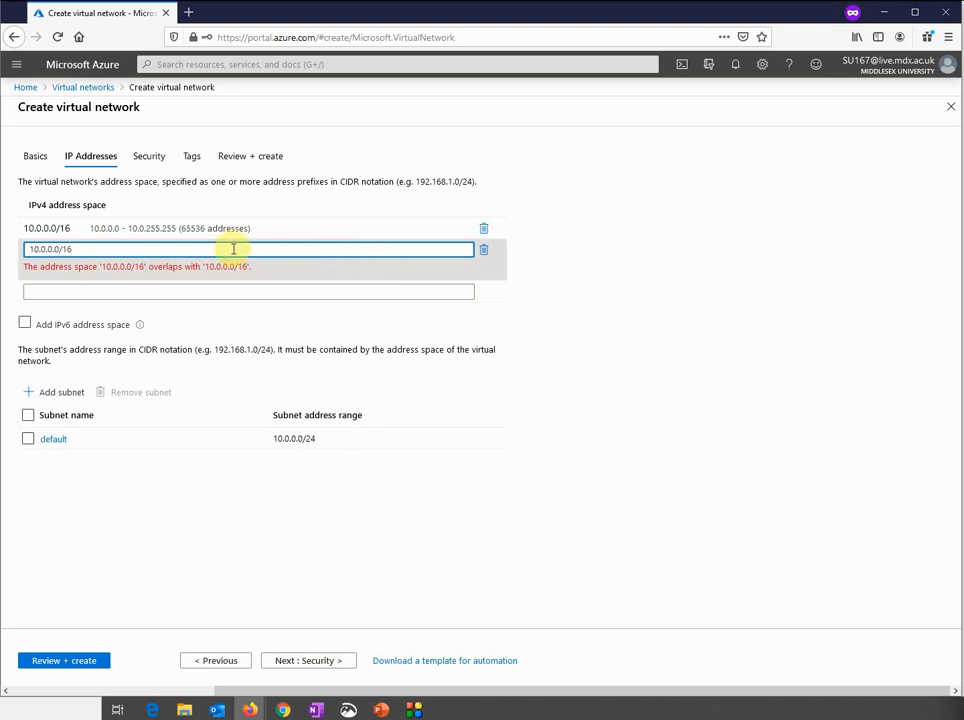
key("BackSpace")
key("BackSpace")
key("BackSpace")
key("BackSpace")
key("BackSpace")
key("BackSpace")
key("BackSpace")
key("BackSpace")
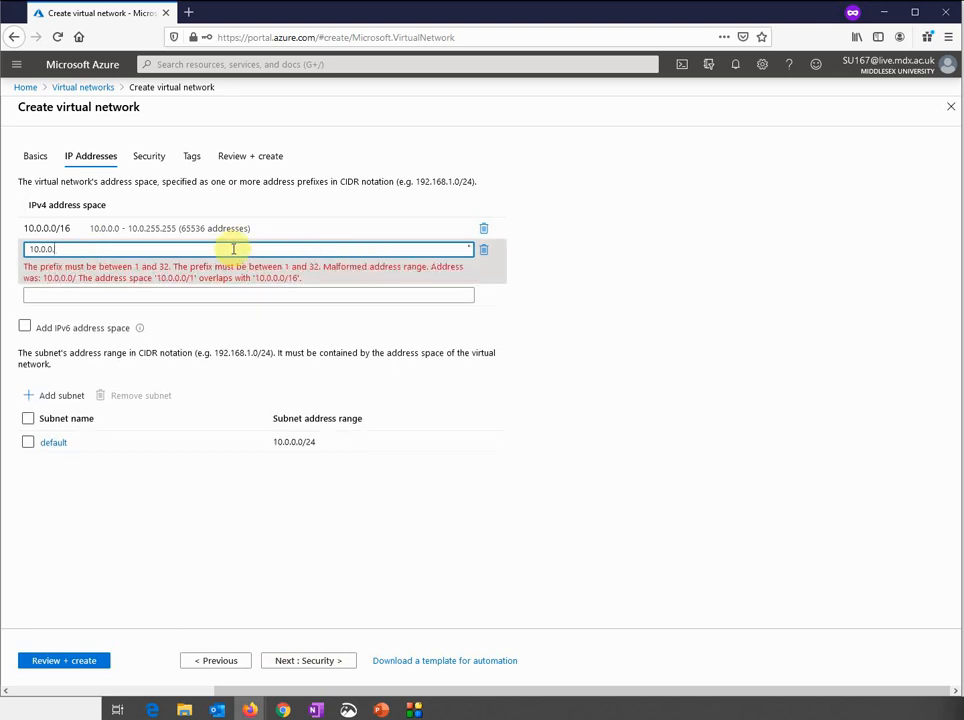
key("BackSpace")
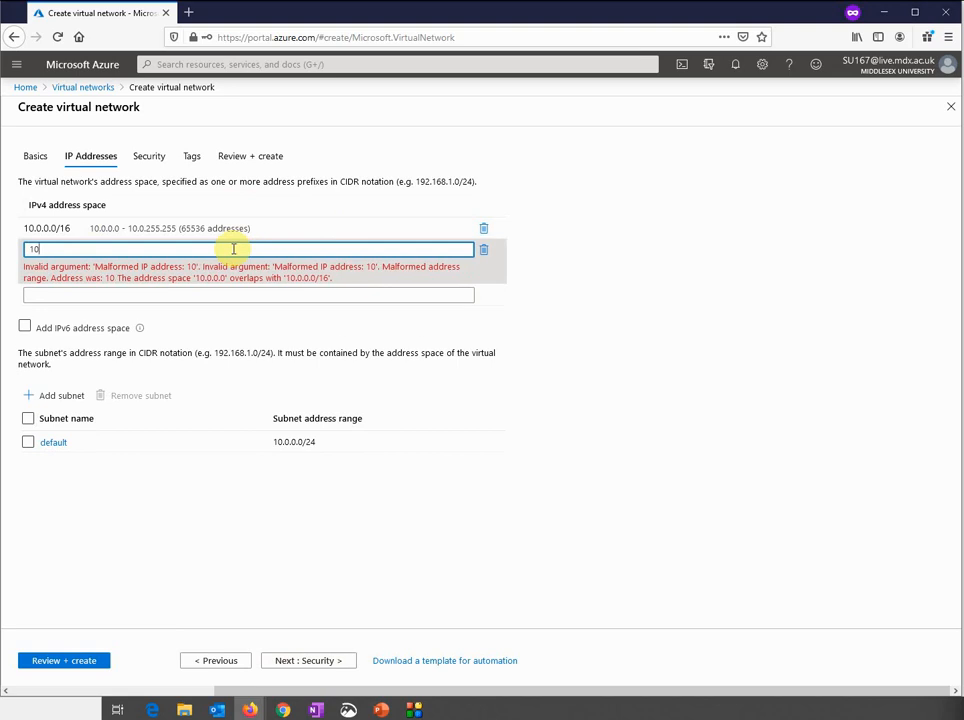
type(".1.")
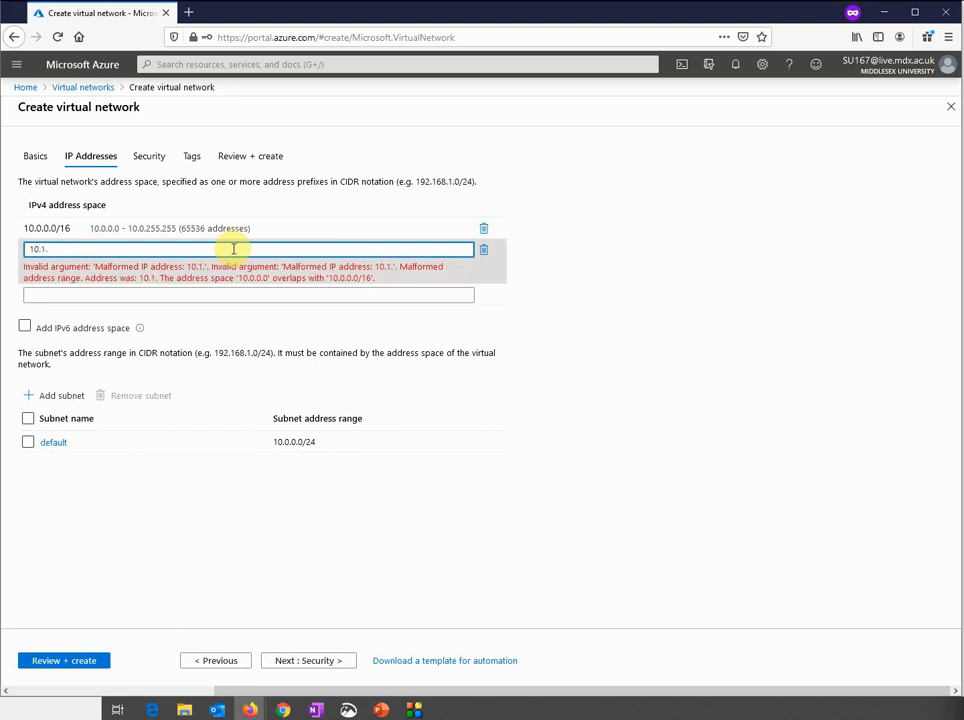
type("0.0/16")
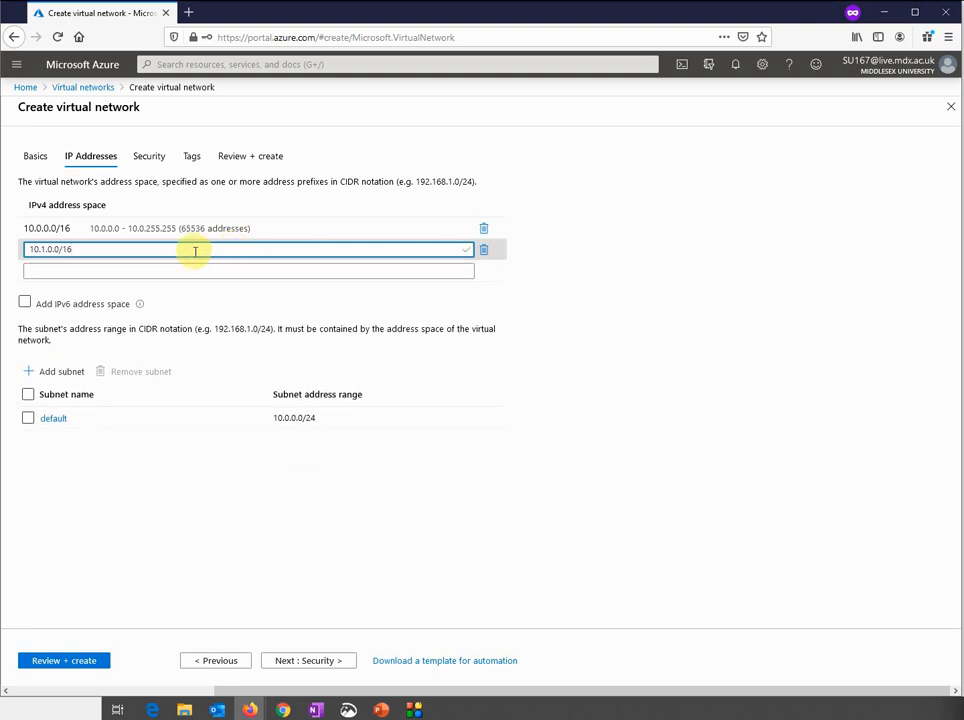
left_click(166, 271)
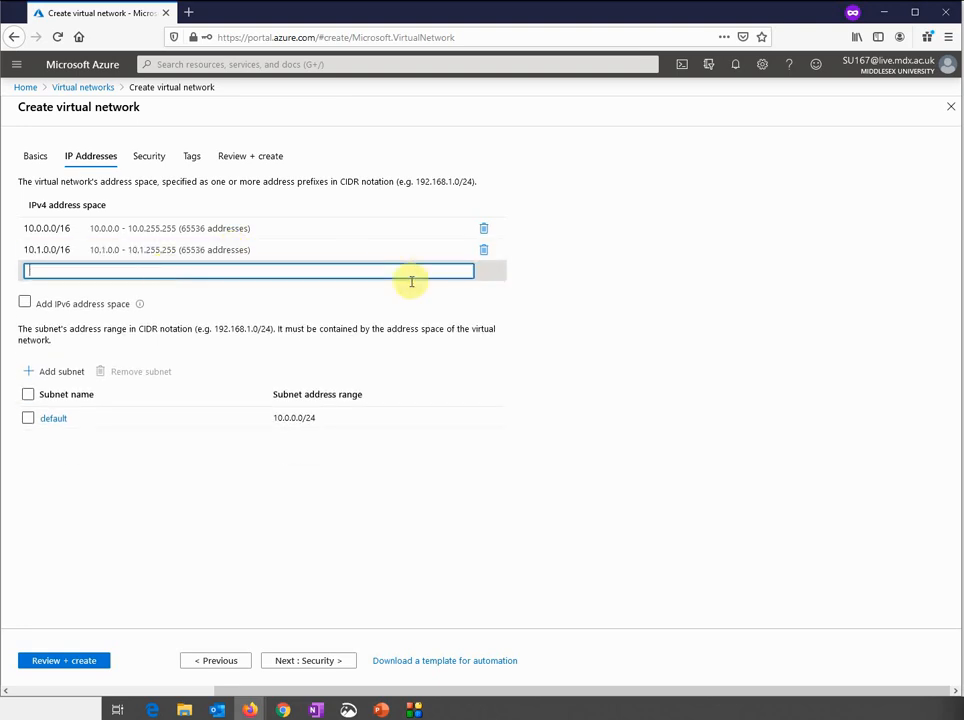
Delete the existing address rows and enter 10.1.0.0/16 as the sole address space
left_click(483, 253)
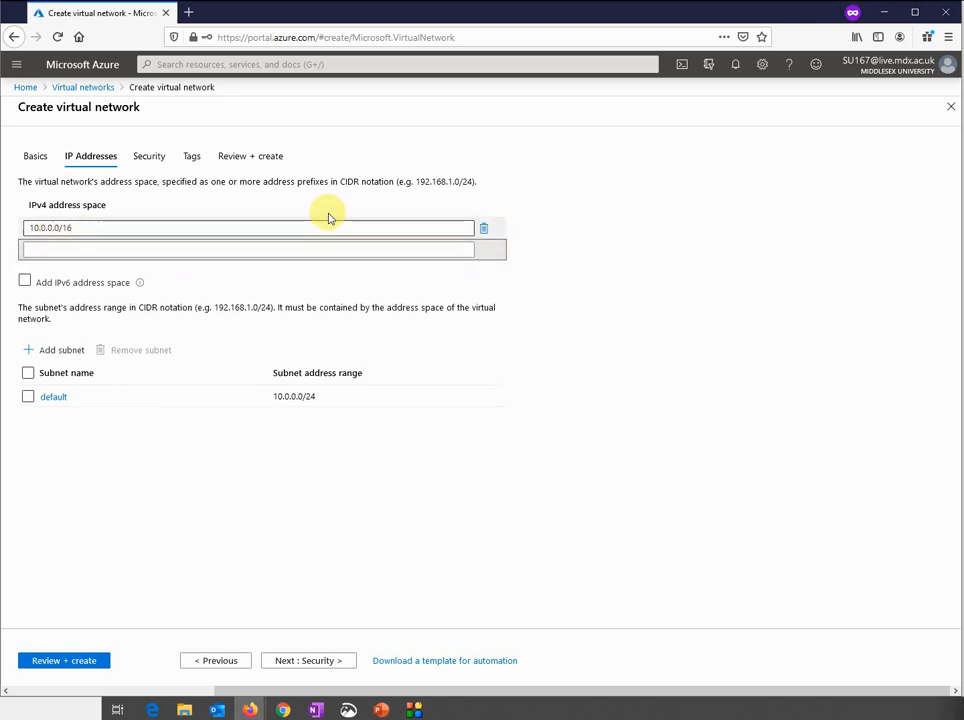
left_click(482, 236)
left_click(431, 232)
type("10.1")
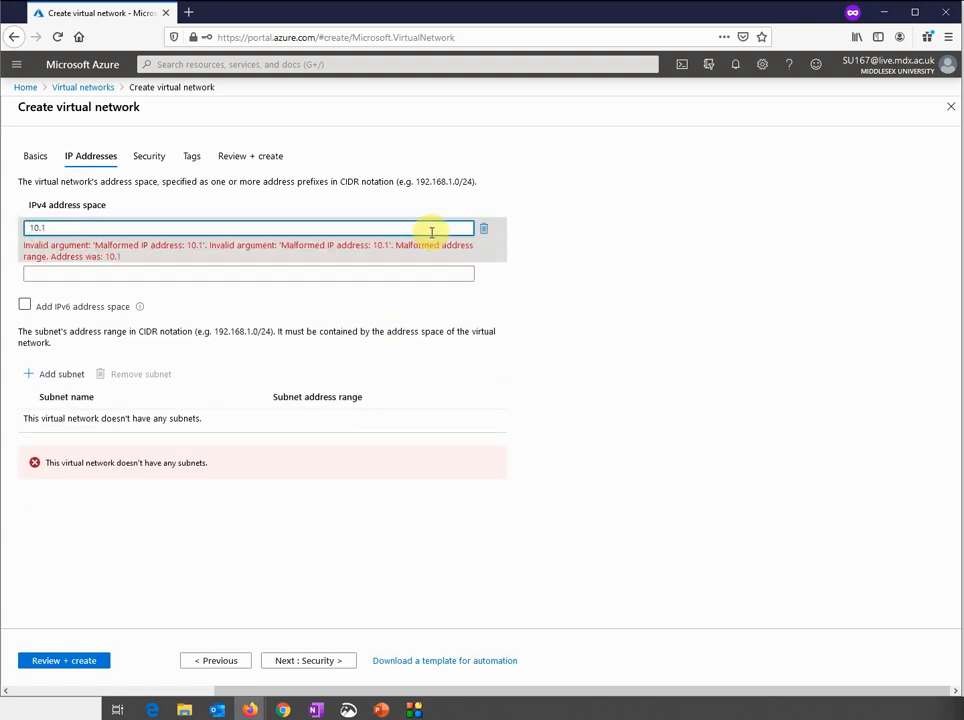
type(".0.0/16")
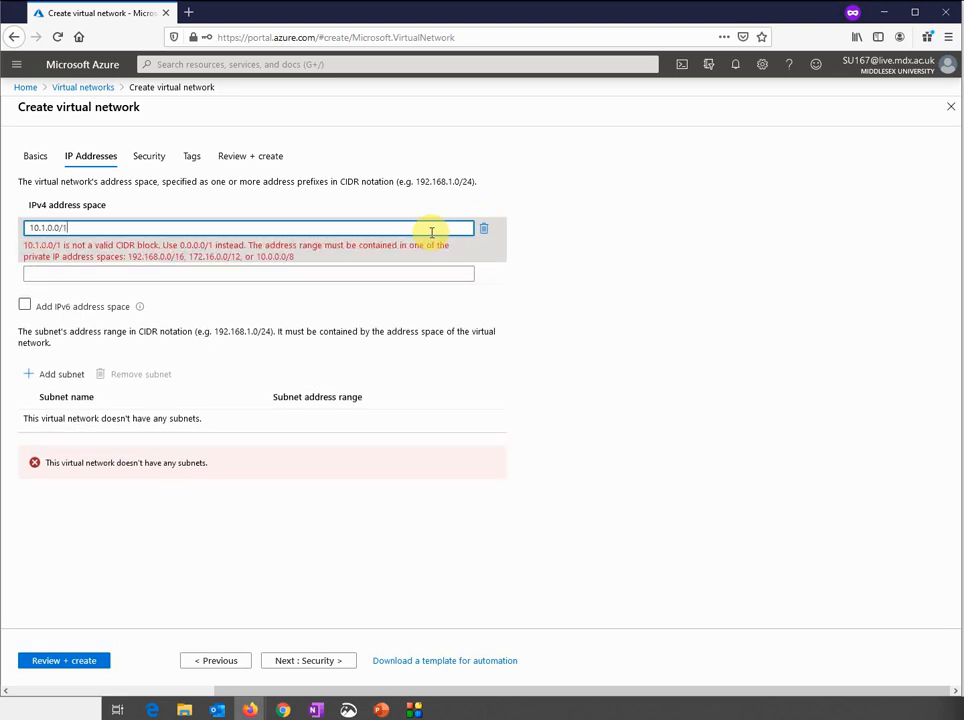
left_click(620, 358)
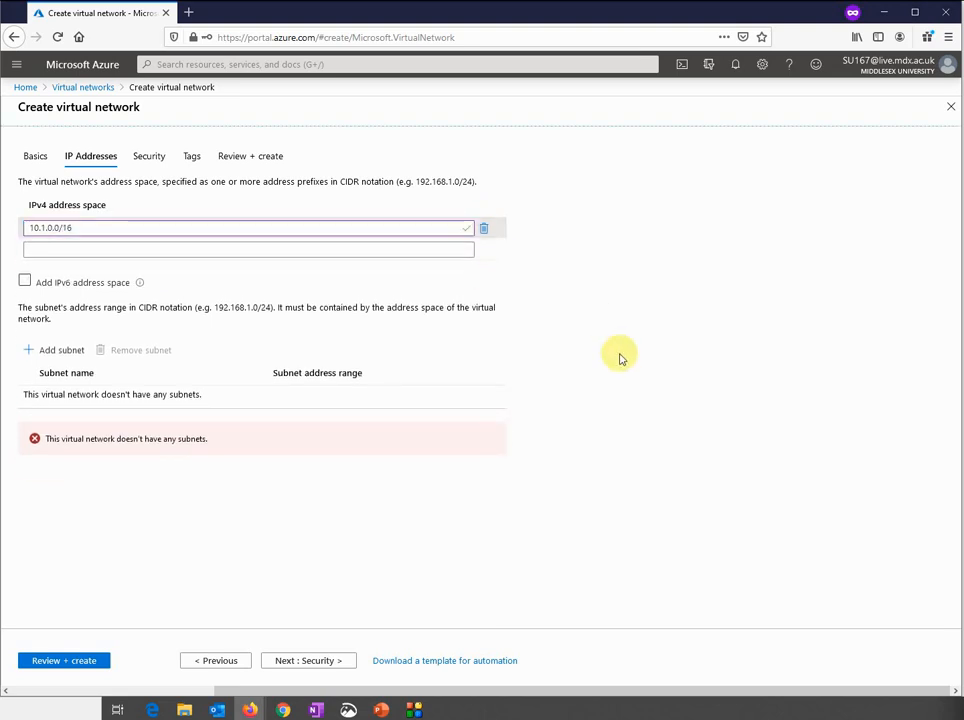
left_click(52, 357)
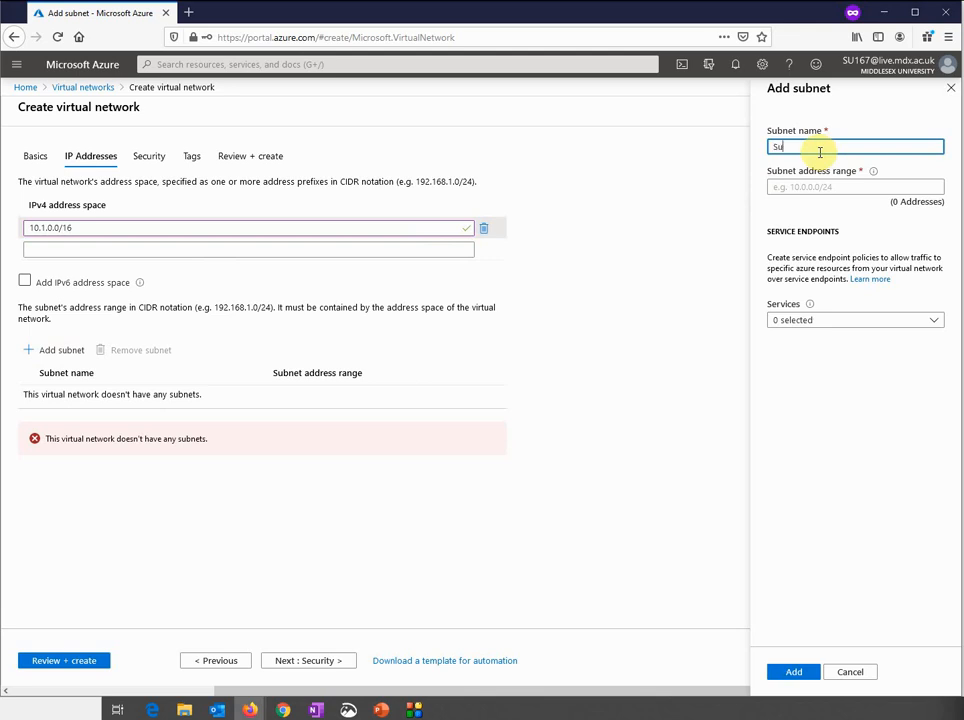
Add Subnet1 with address range 10.1.1.0/24 to the network
left_click(815, 184)
type("10.")
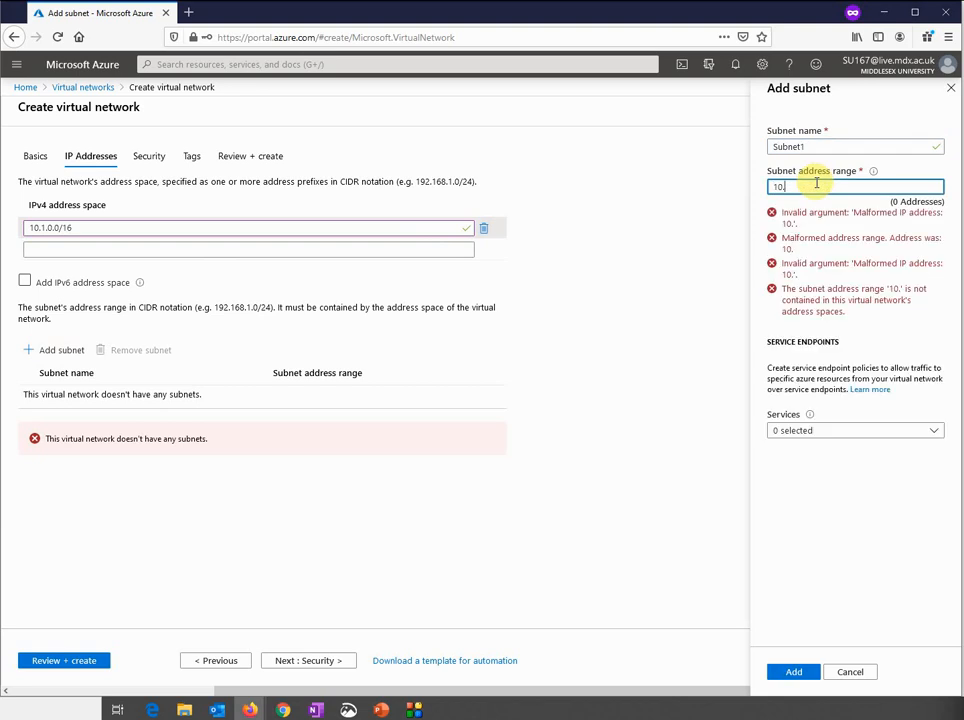
type("1.1.0/")
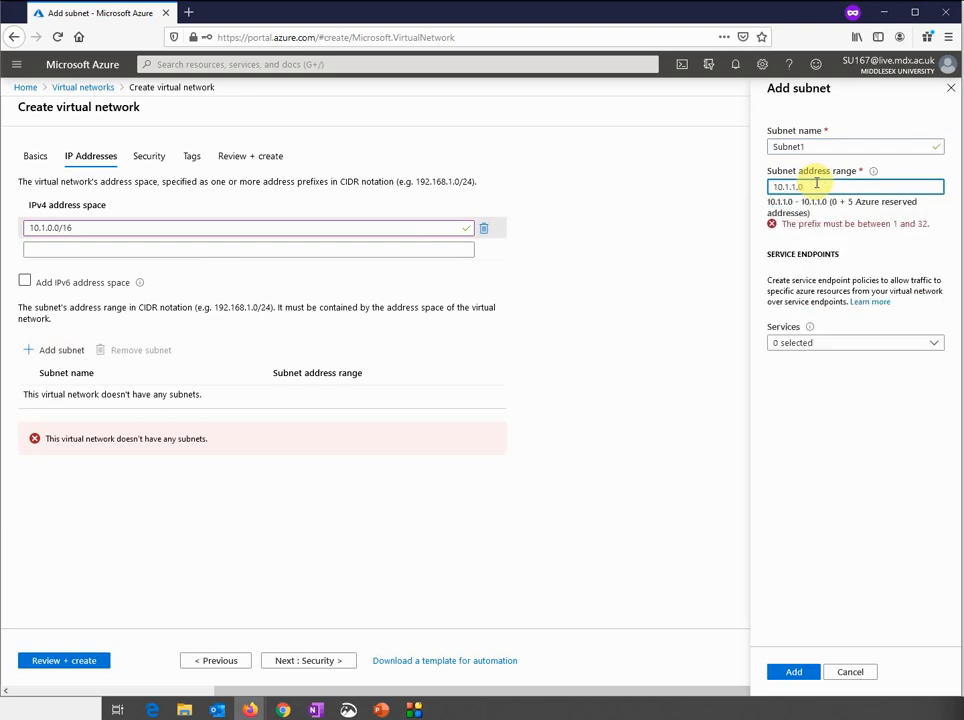
type("24")
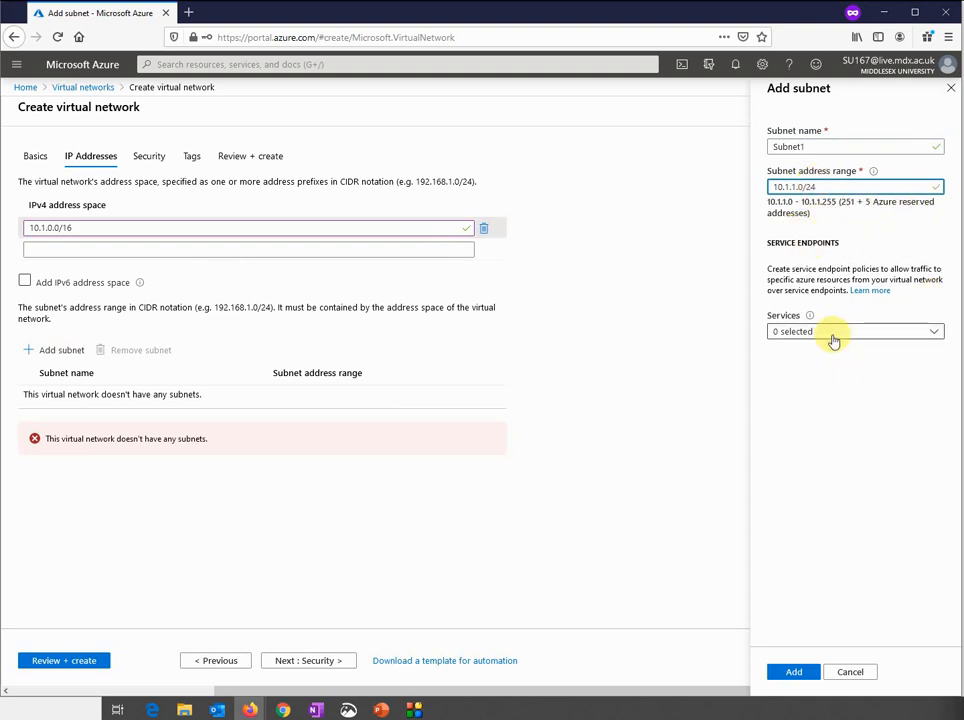
left_click(789, 673)
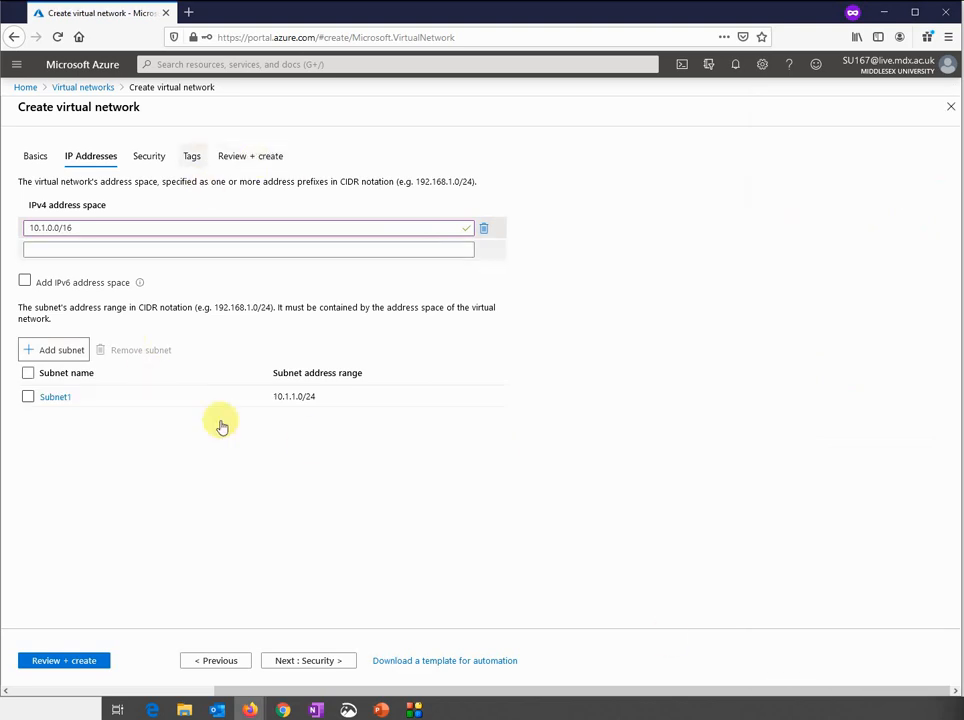
Pass through Security and Tags to Review + create and create Vnet1
left_click(297, 663)
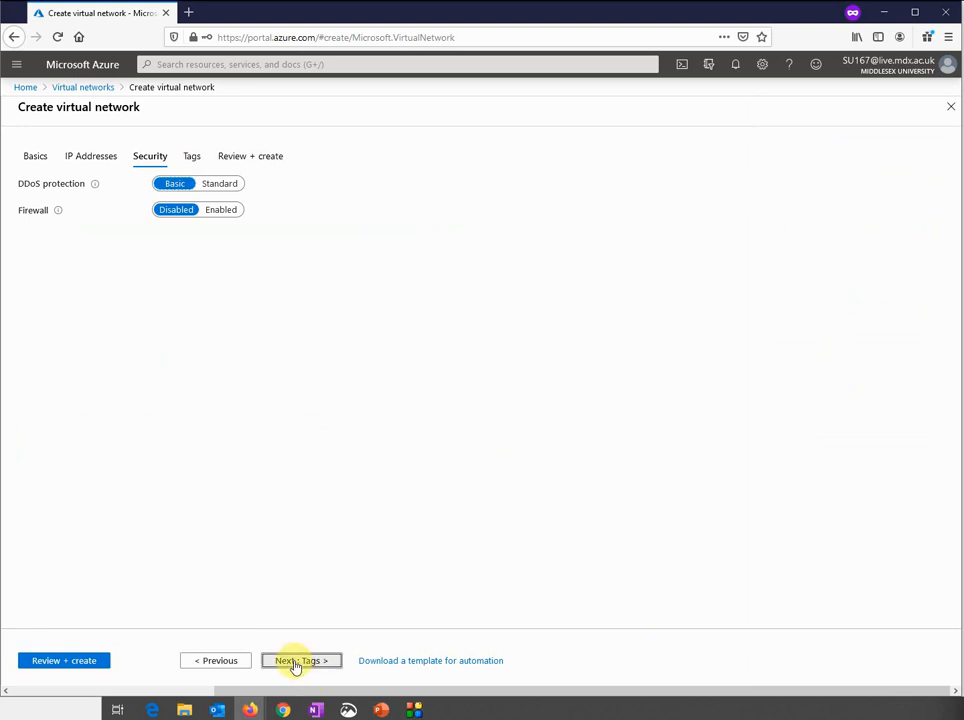
left_click(296, 664)
left_click(296, 663)
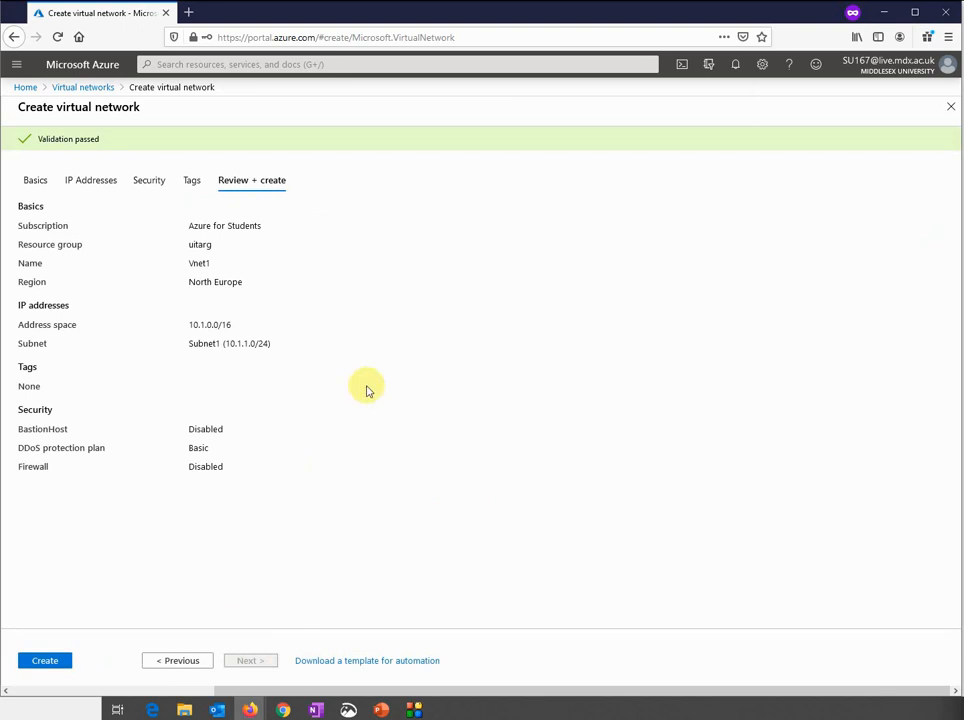
left_click(45, 661)
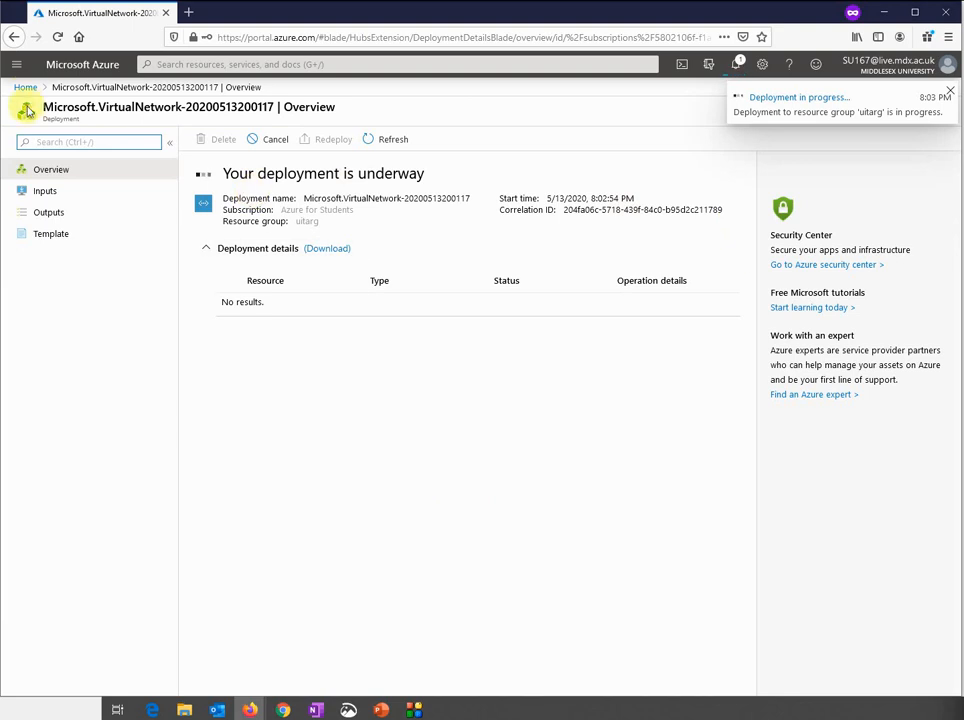
Start a new virtual network from the portal's Virtual networks list
left_click(17, 66)
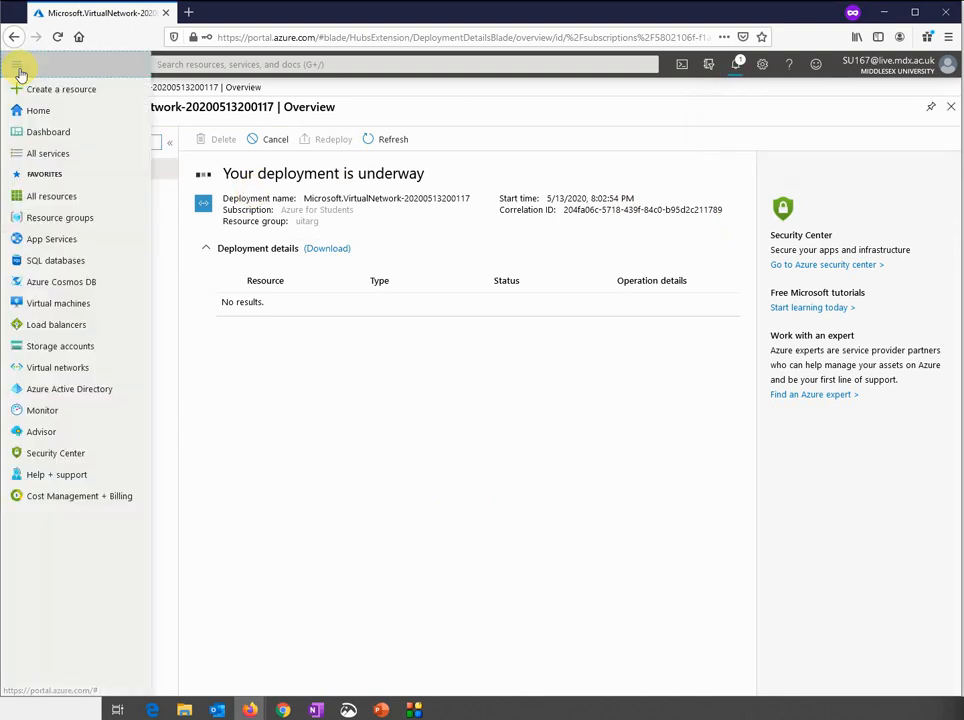
left_click(60, 367)
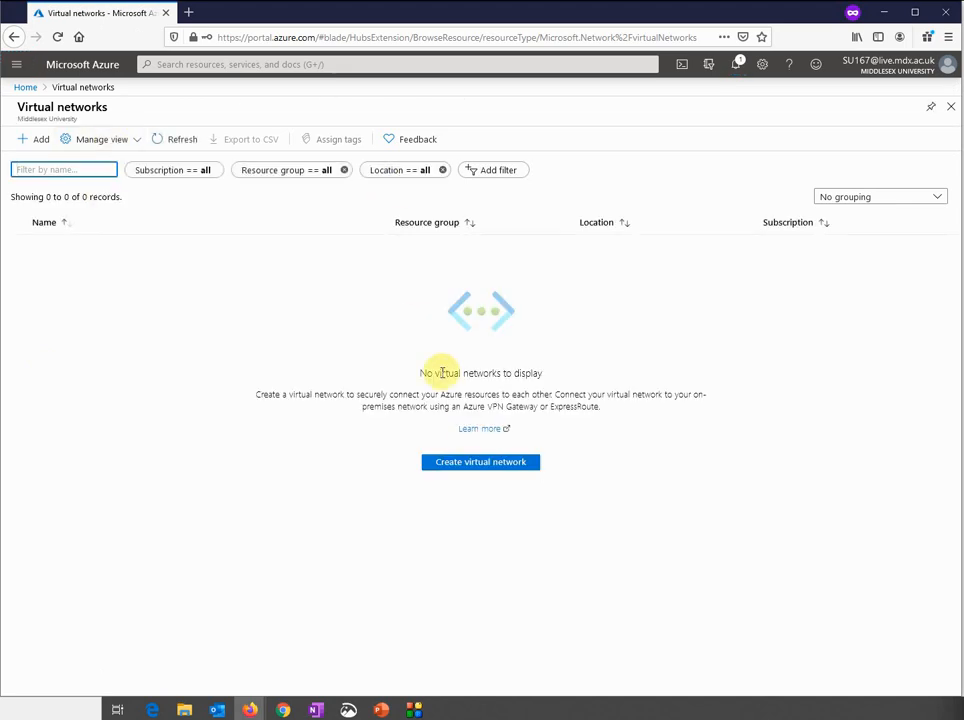
left_click(466, 465)
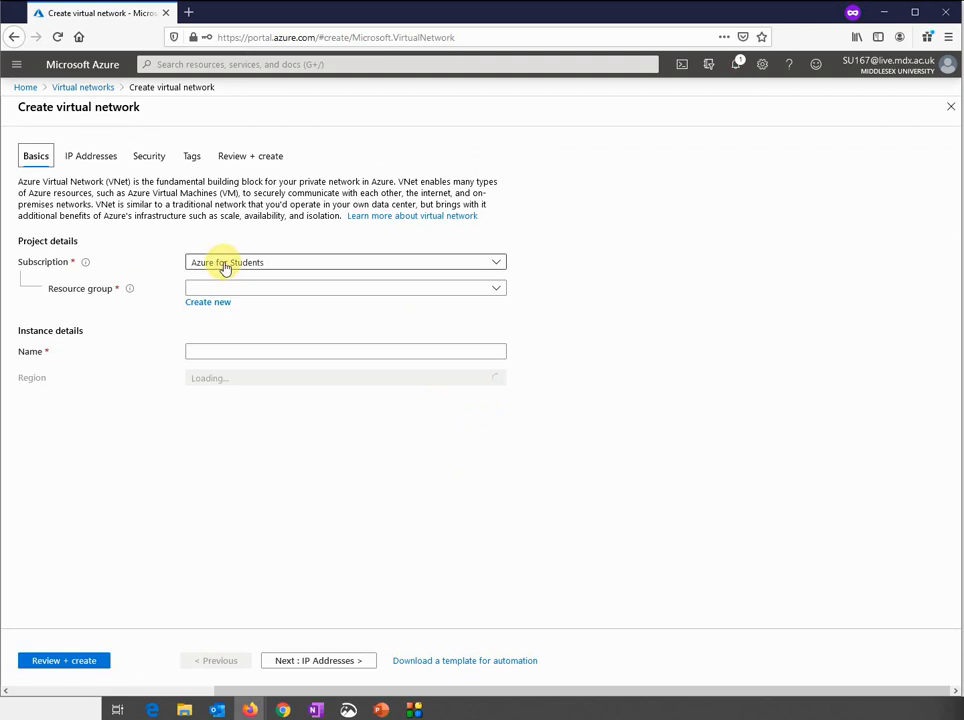
Set Vnet2's basics: resource group uitarg and region (Europe) North Europe
left_click(216, 288)
left_click(212, 357)
left_click(223, 354)
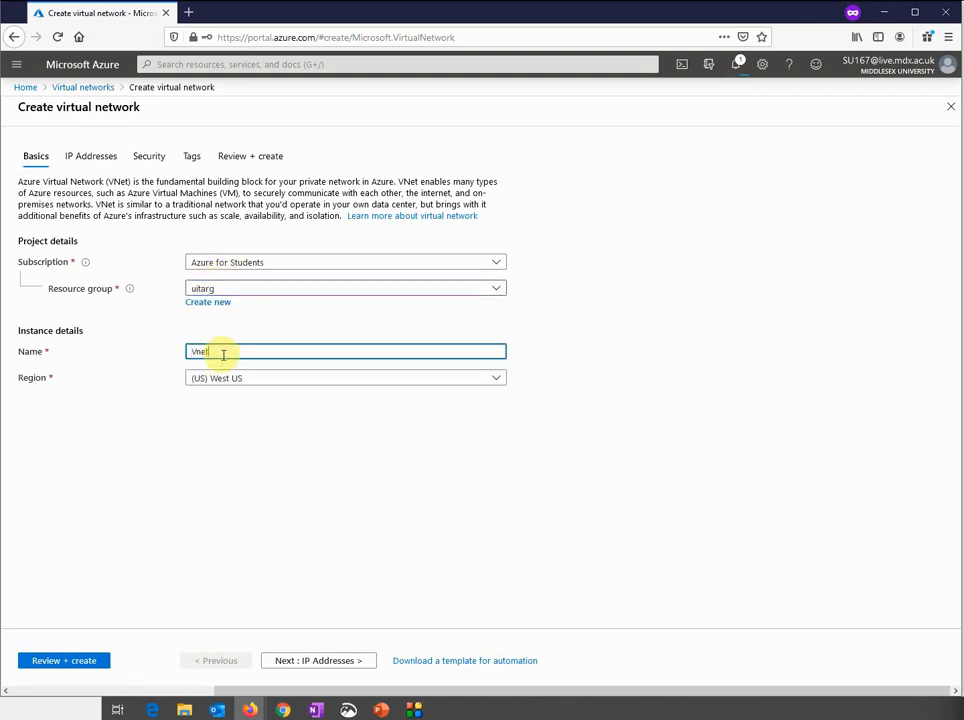
left_click(241, 381)
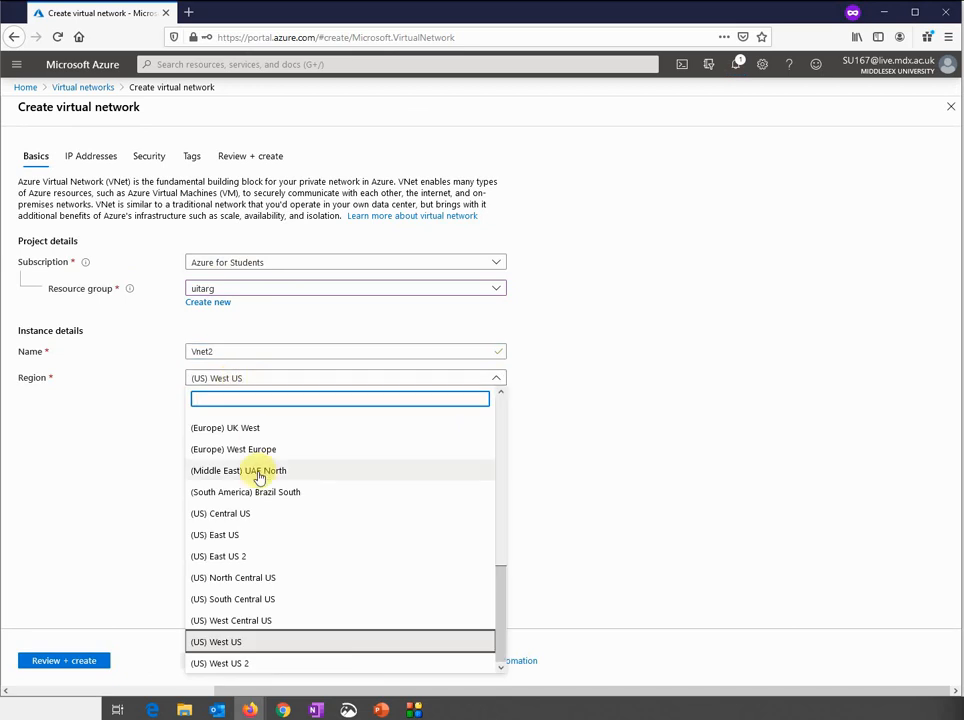
scroll(258, 478, "up", 4)
left_click(252, 524)
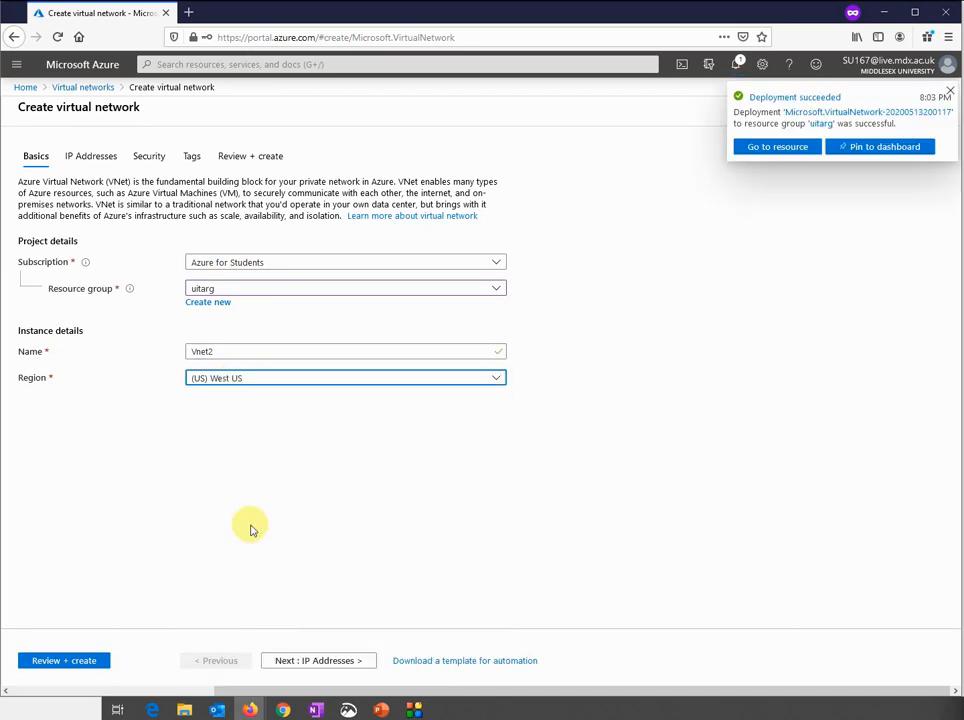
left_click(277, 661)
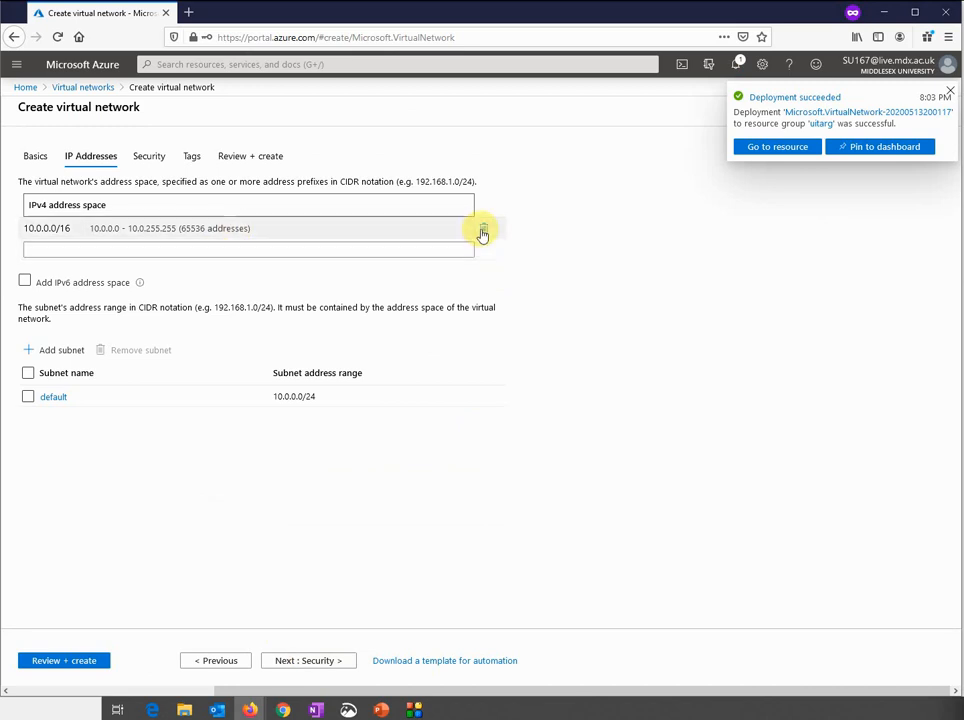
Swap Vnet2's default 10.0.0.0/16 address space for 10.2.0.0/16
left_click(482, 233)
left_click(400, 228)
type("10.2")
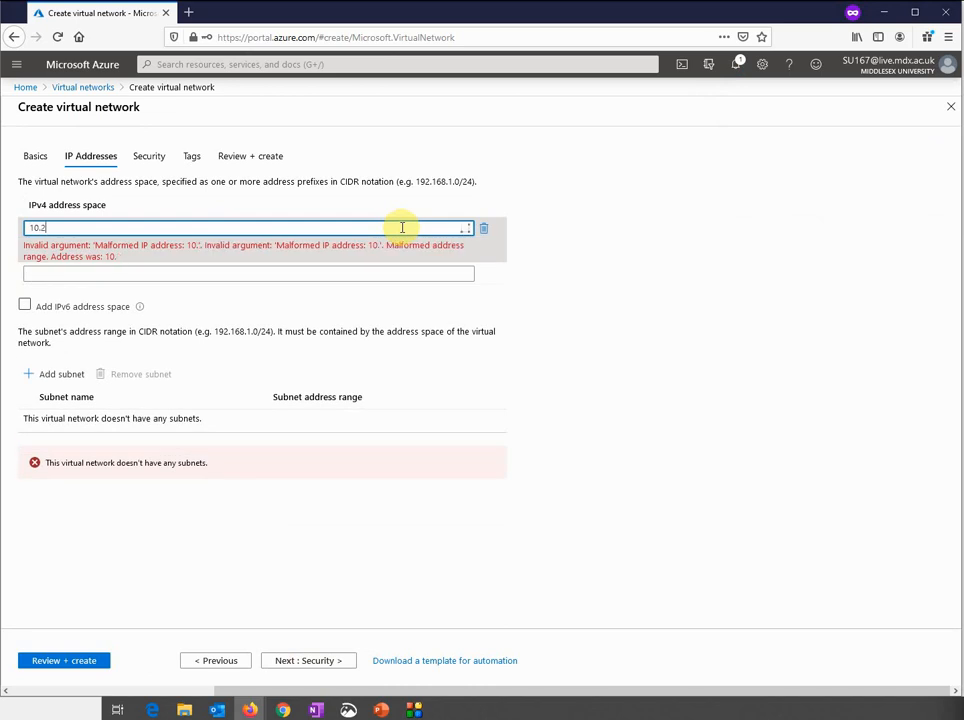
type(".0.0/16")
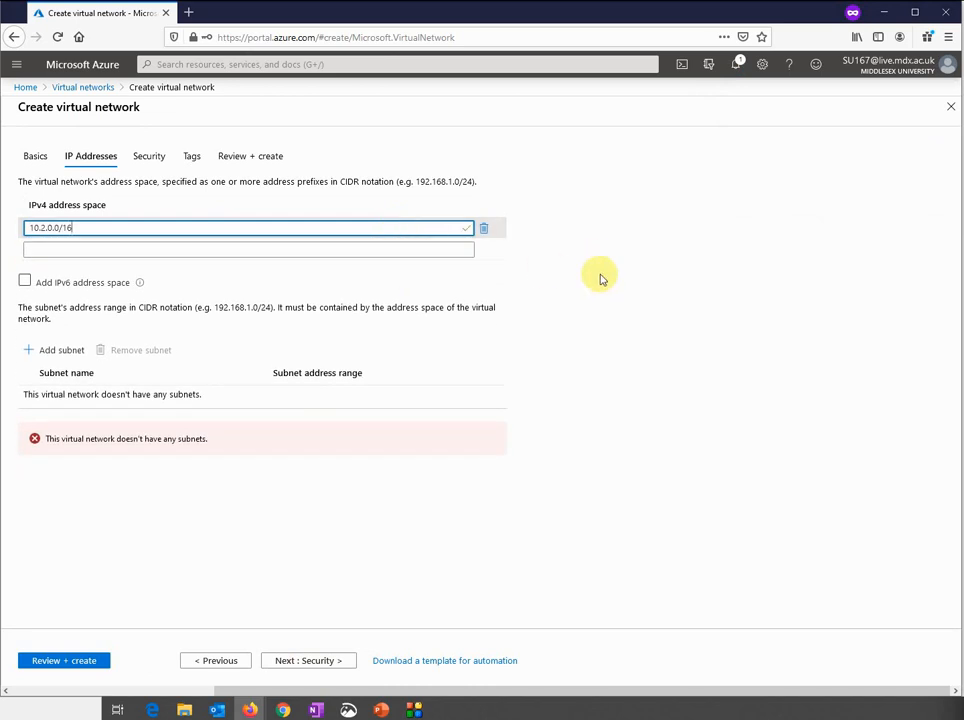
left_click(592, 281)
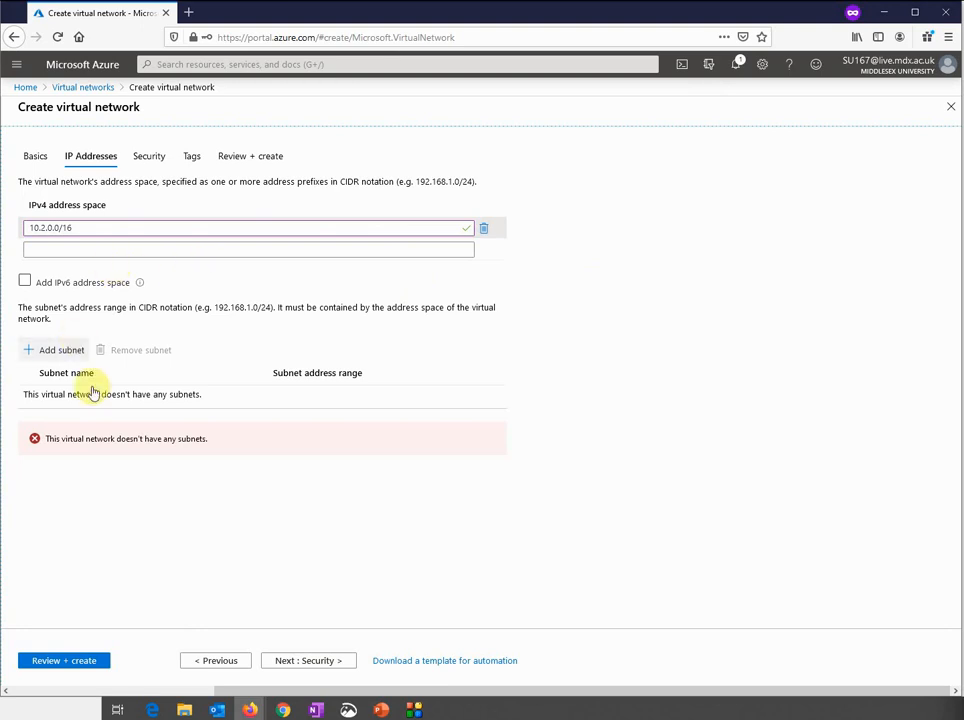
left_click(52, 349)
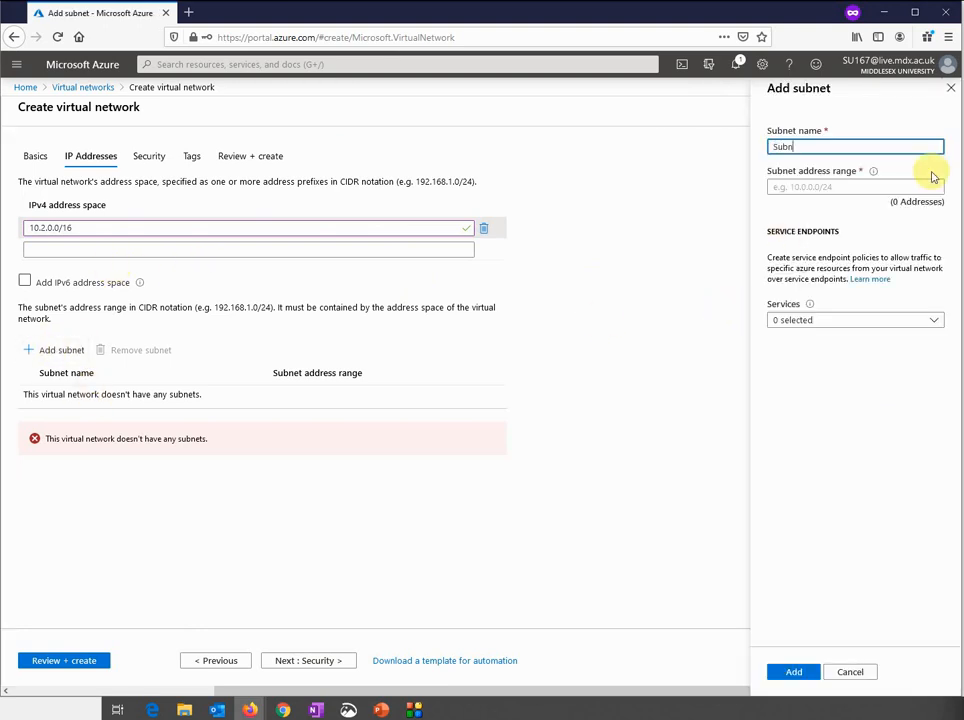
Add Subnet1 with range 10.2.1.0/24 to Vnet2
type("Subnet1")
left_click(888, 187)
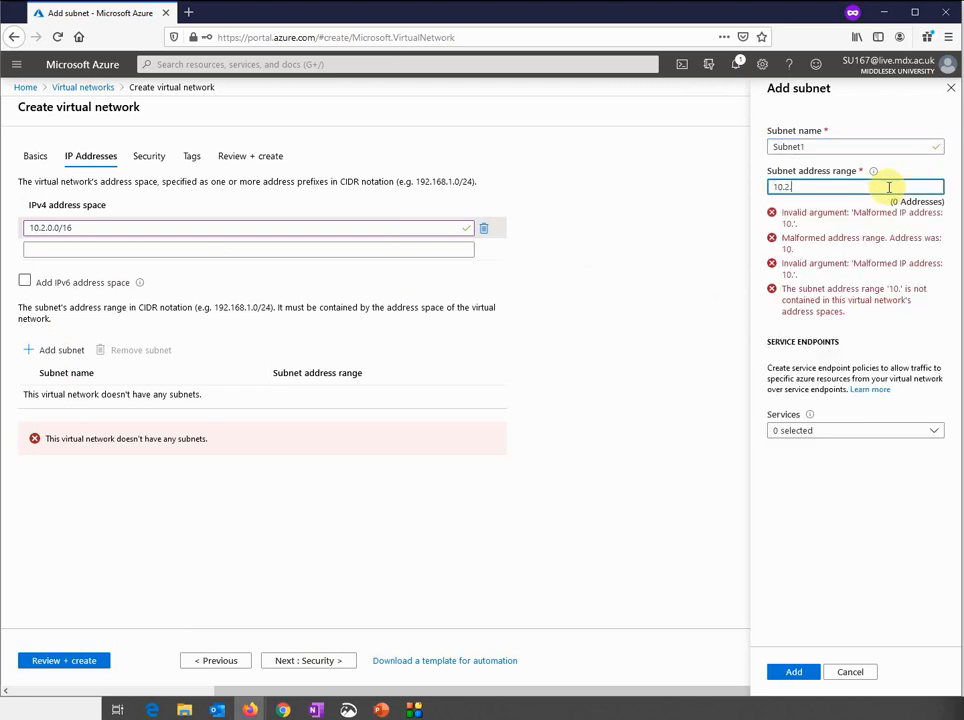
type("10.2.1.0/24")
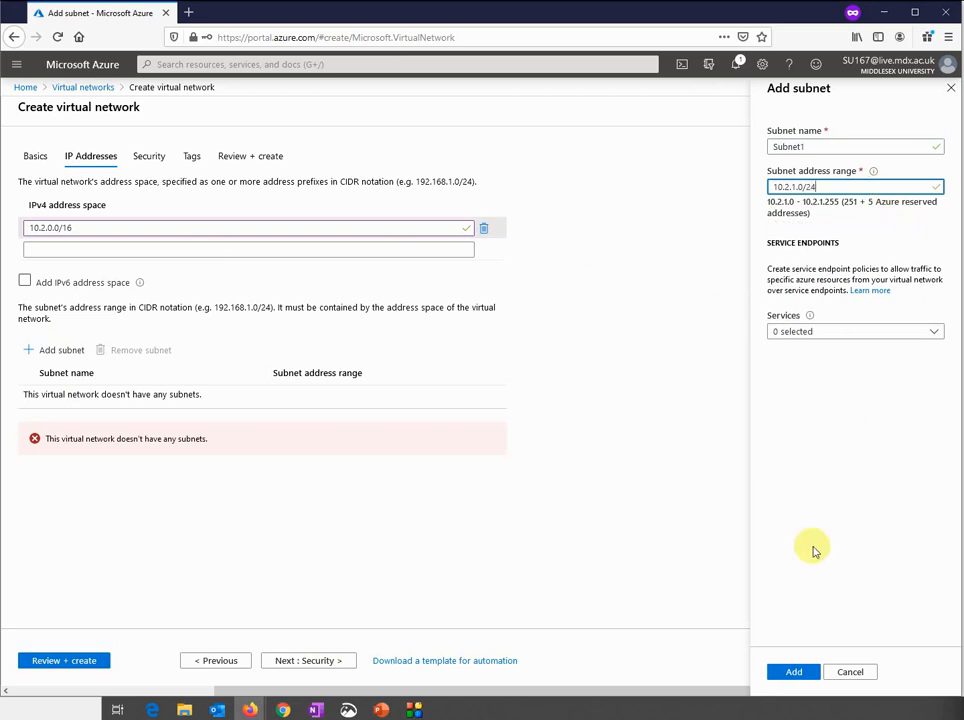
left_click(794, 673)
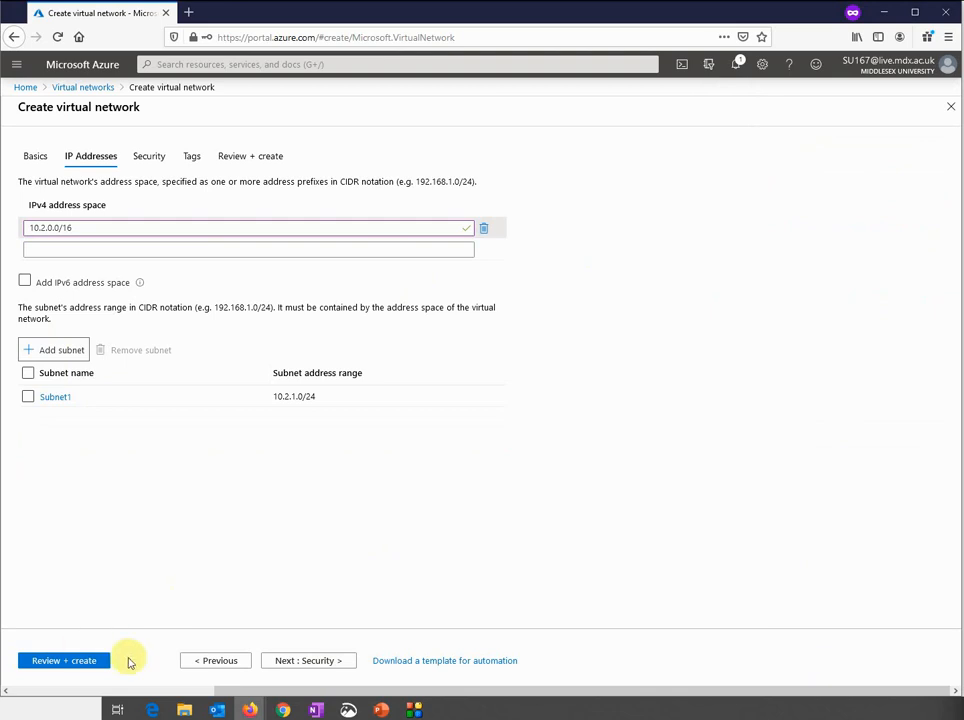
Advance through Security and Tags to Review + create and create Vnet2
left_click(283, 664)
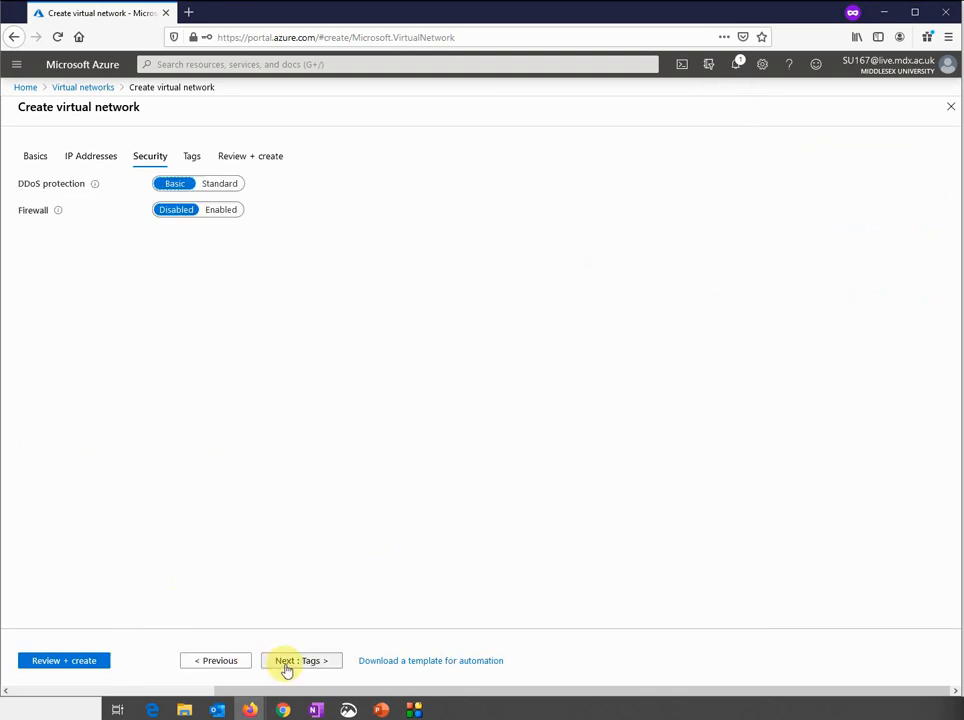
left_click(285, 664)
left_click(285, 664)
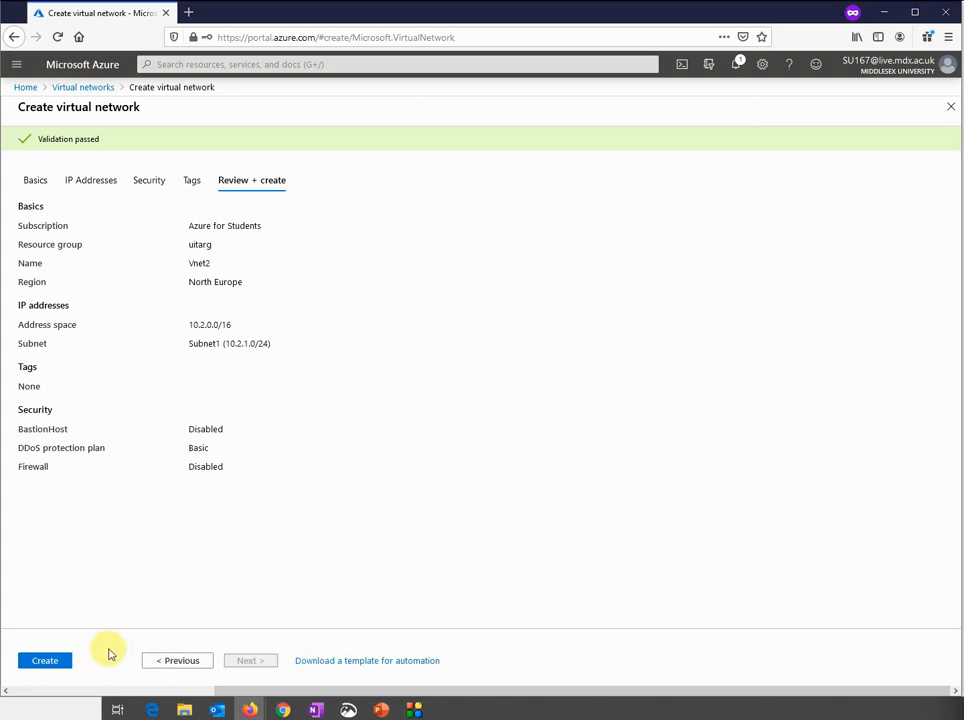
left_click(45, 660)
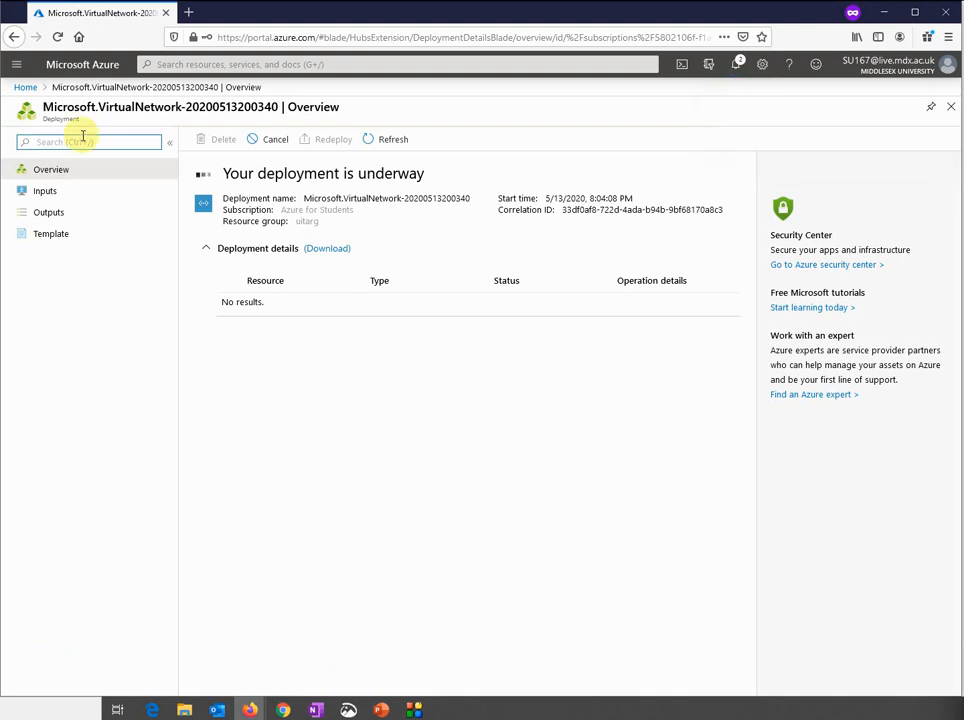
left_click(25, 89)
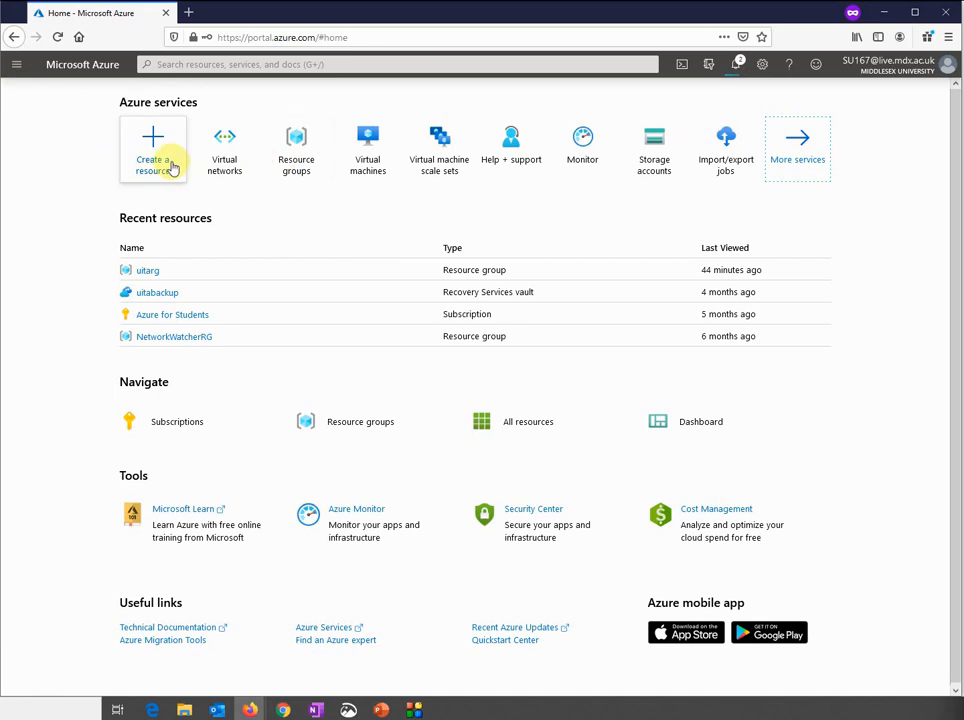
Refresh the uitarg resource group until Vnet2 appears beside Vnet1, then open Vnet1
left_click(153, 271)
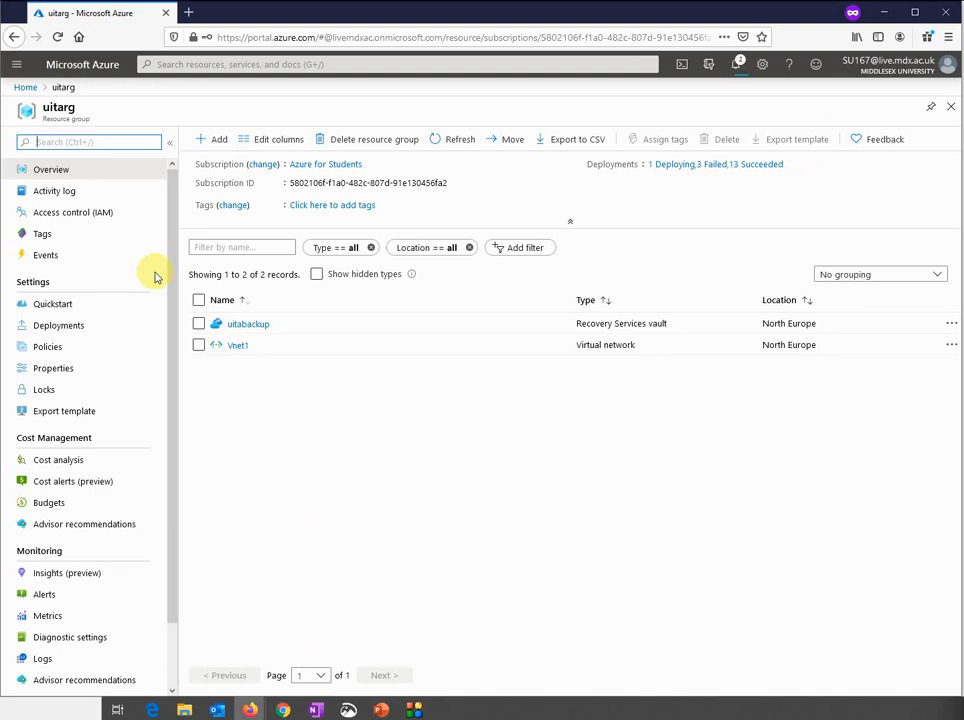
left_click(236, 347)
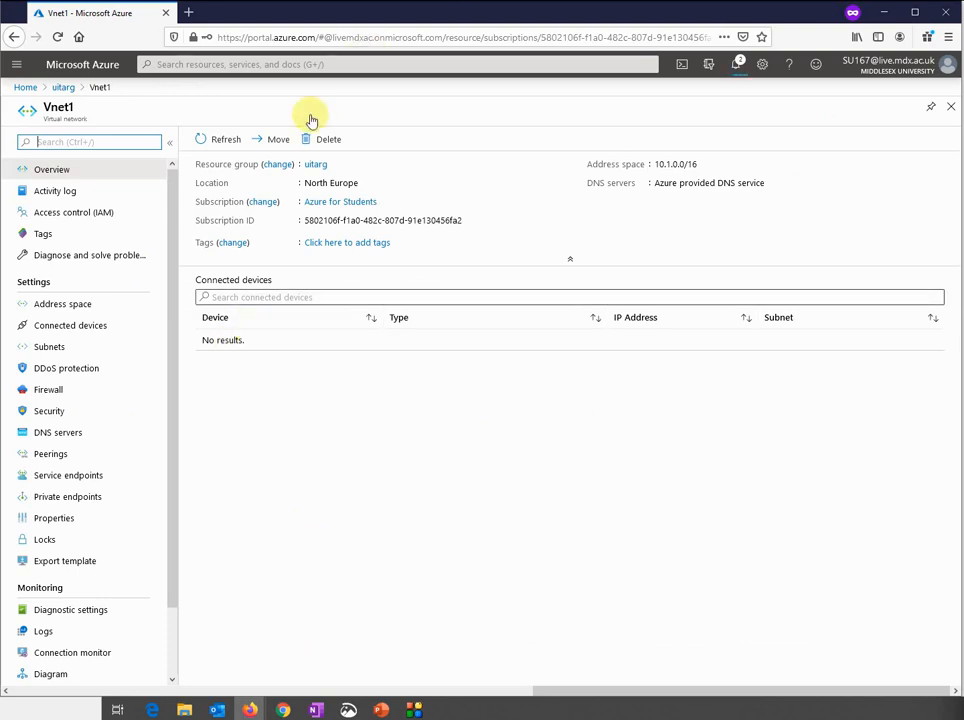
left_click(63, 87)
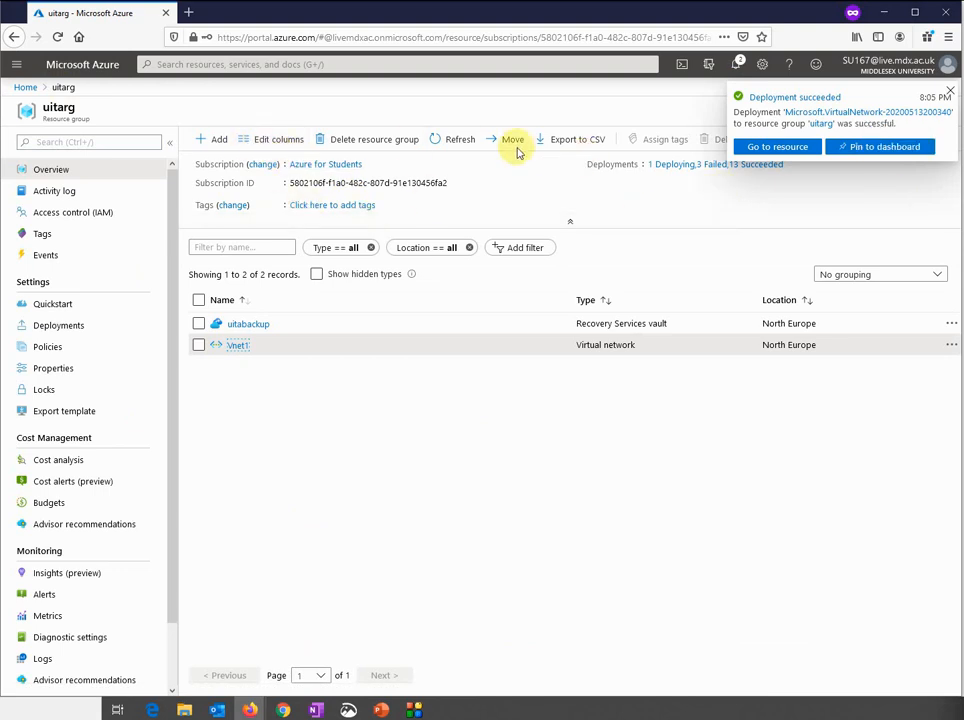
left_click(459, 143)
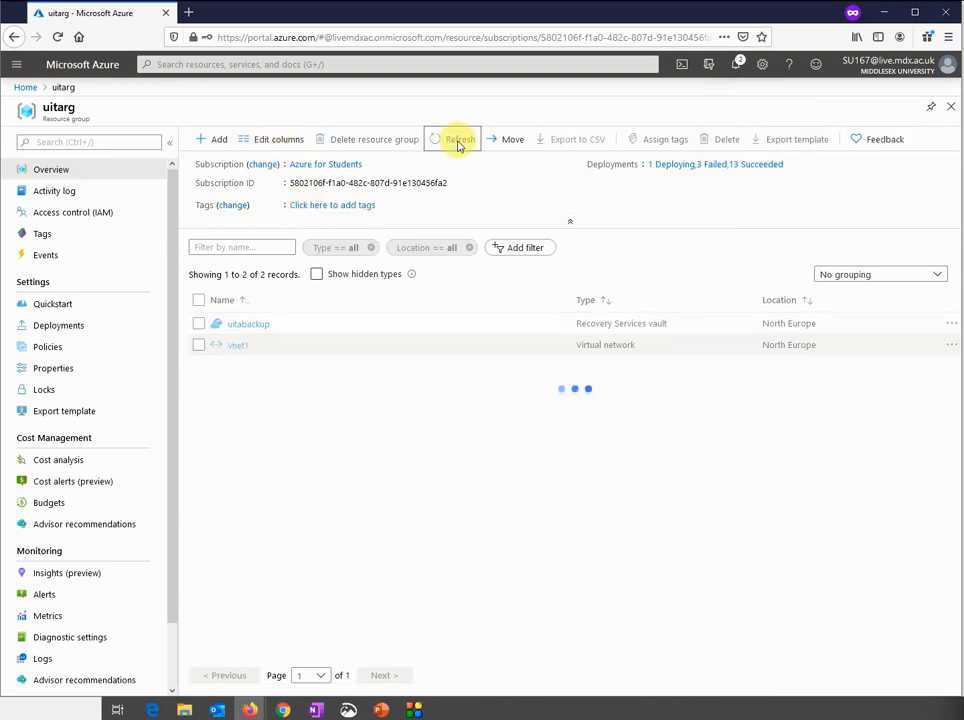
left_click(459, 141)
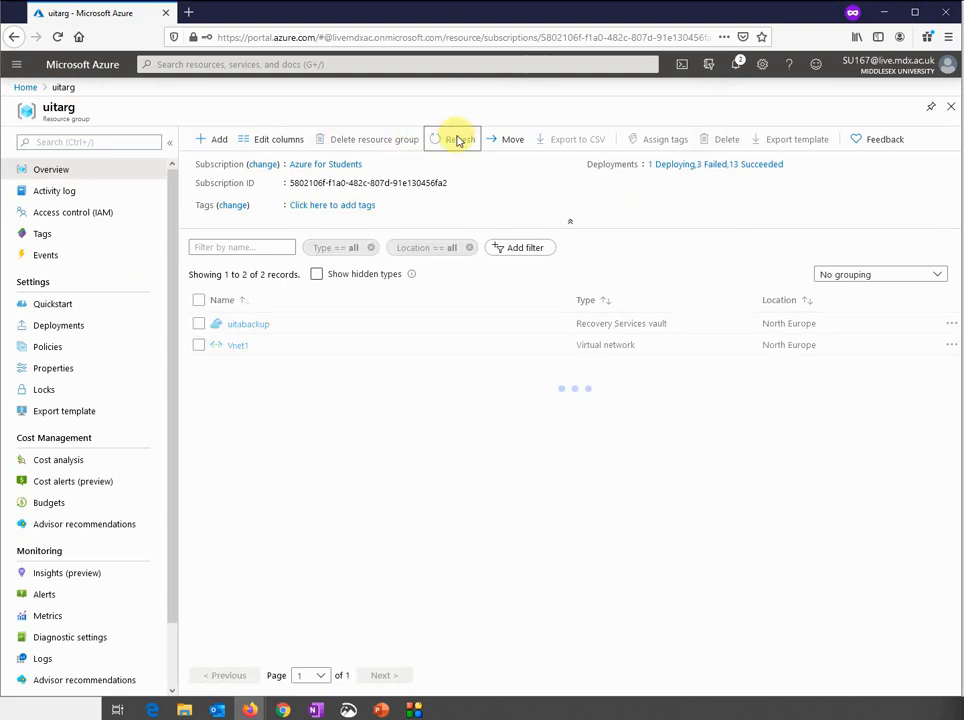
left_click(459, 141)
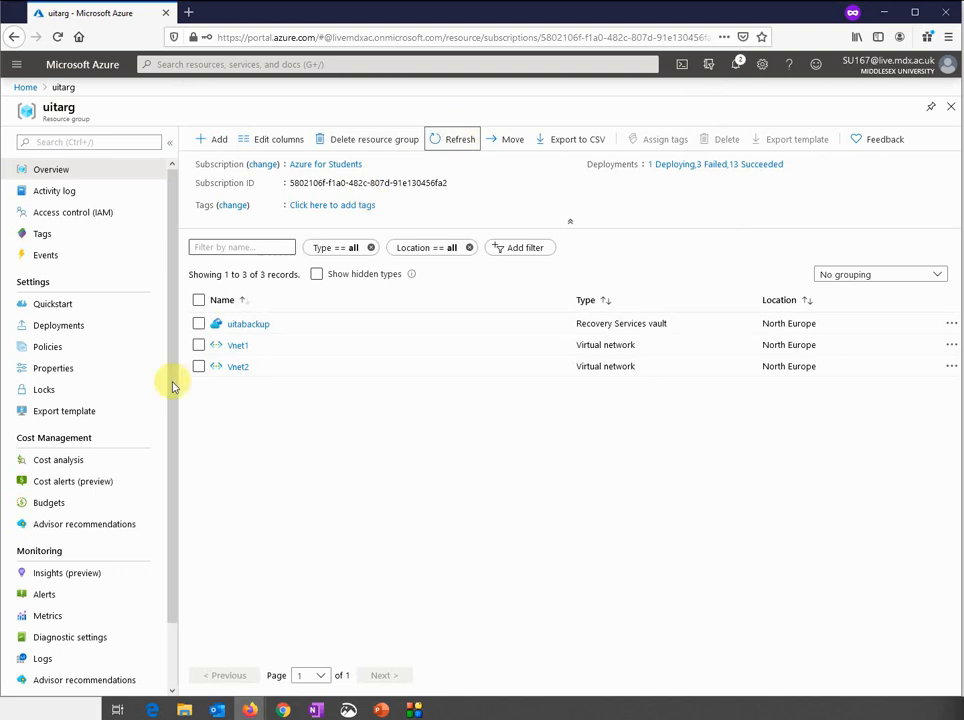
left_click(240, 349)
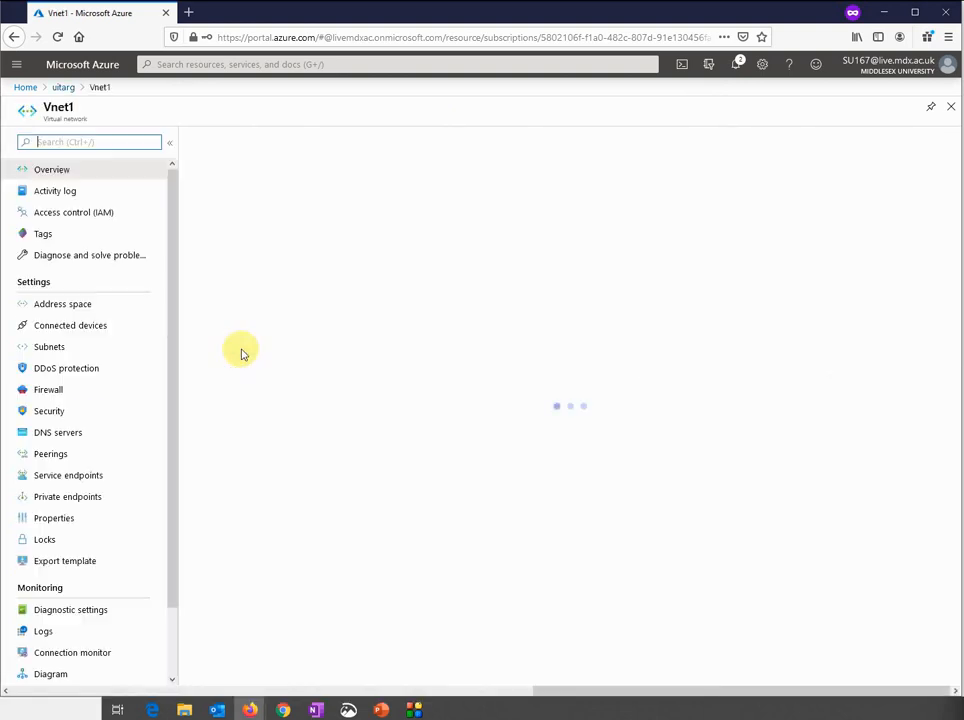
Review Vnet1's address space and Subnet1, then view its still-empty Peerings page
left_click(96, 307)
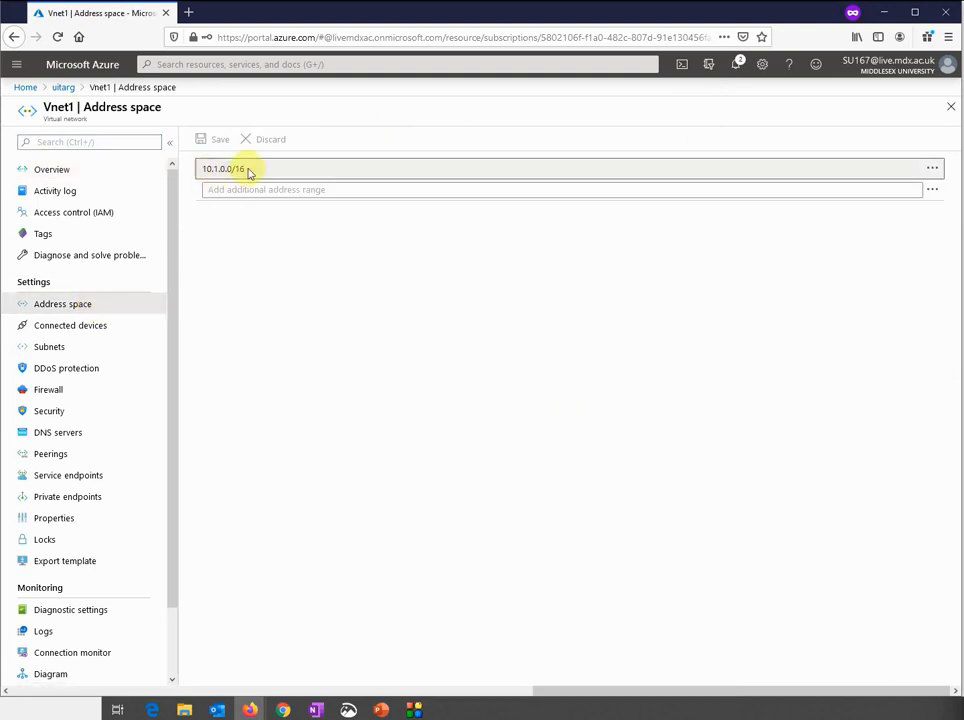
left_click(84, 352)
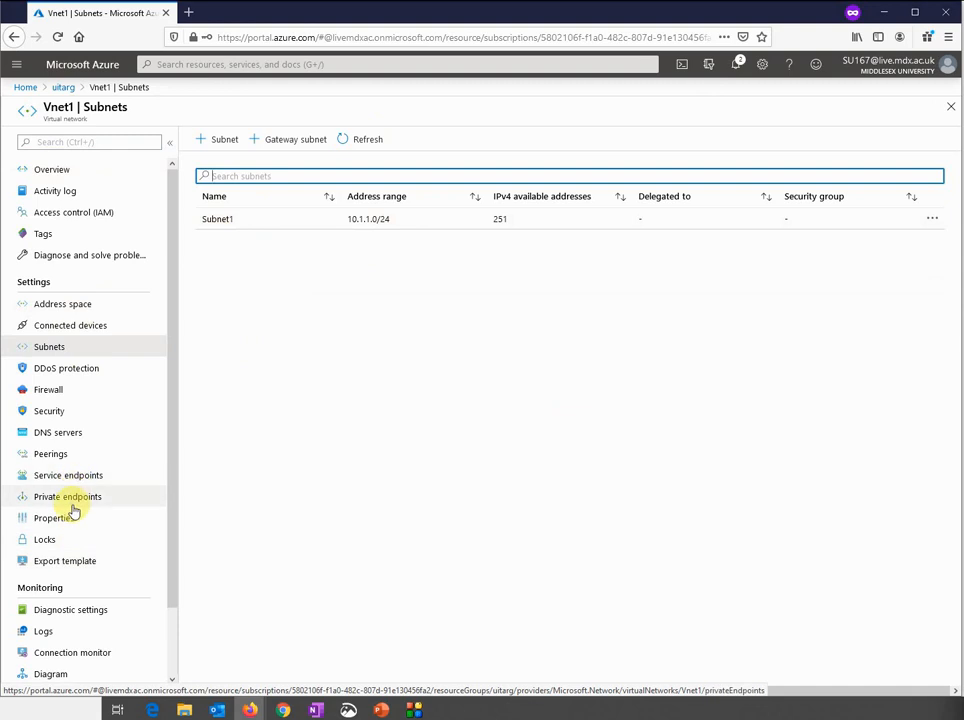
left_click(55, 463)
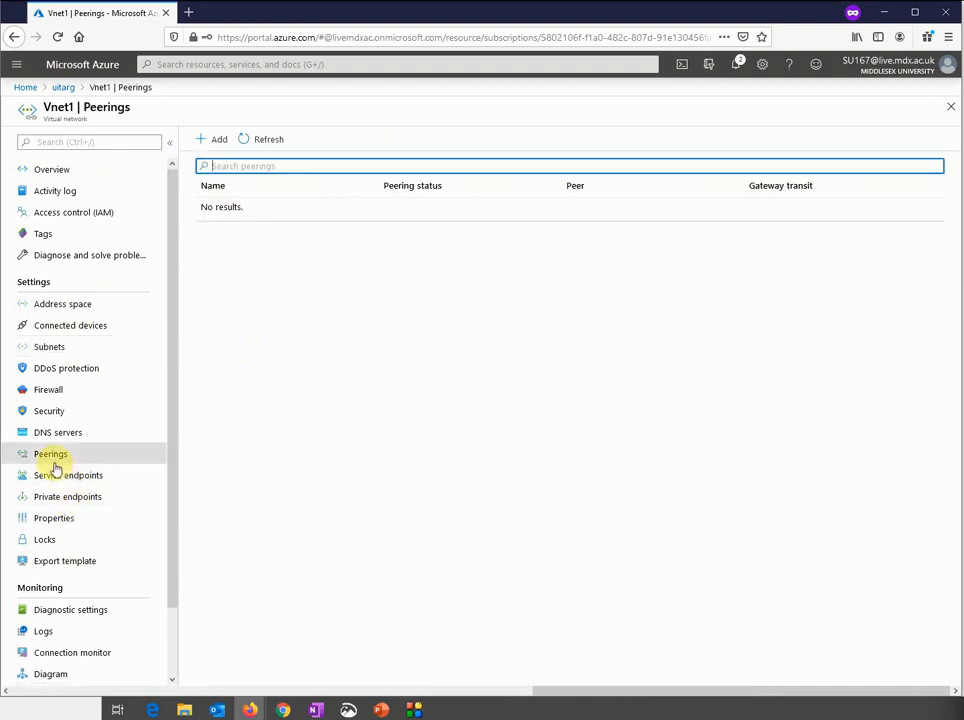
Add a peering from Vnet1 to Vnet2 (uitarg), naming the reverse link Vnet2toVnet1peering
left_click(214, 142)
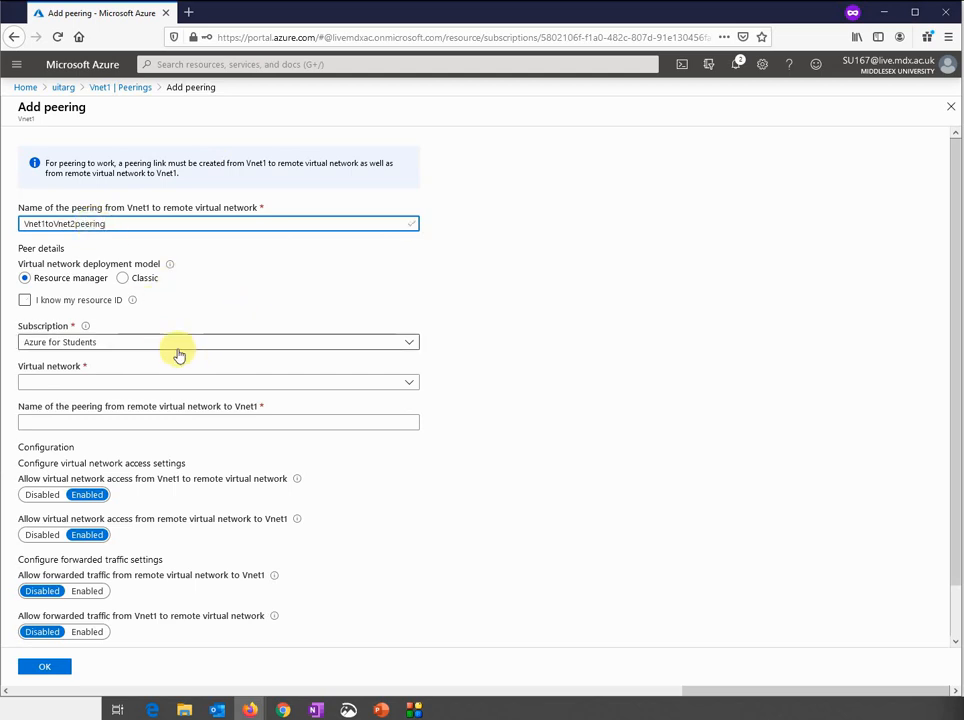
left_click(133, 383)
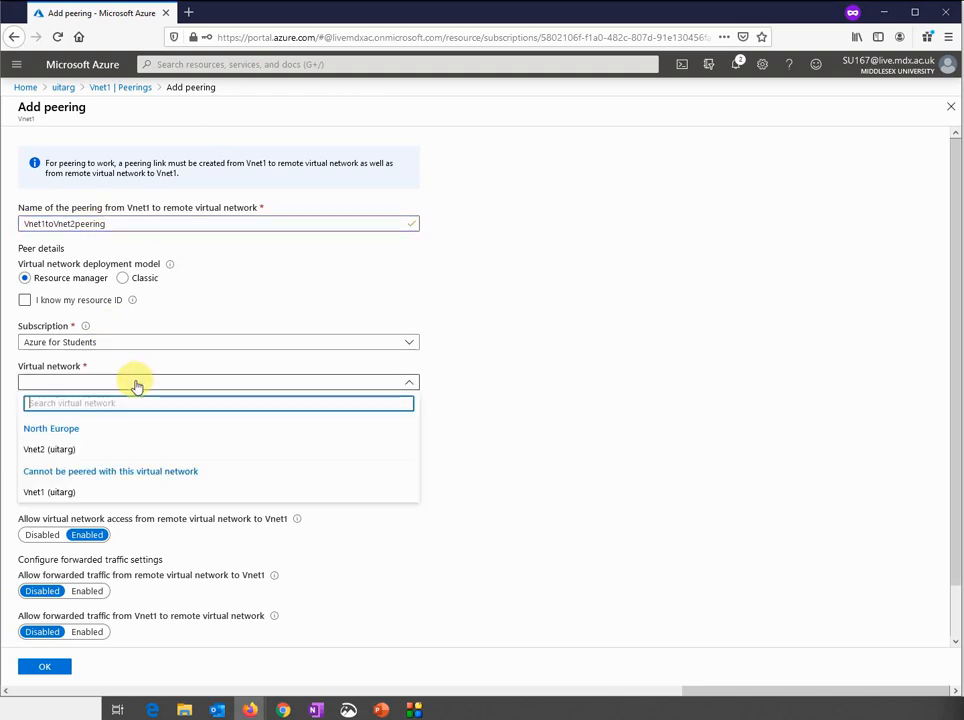
left_click(92, 452)
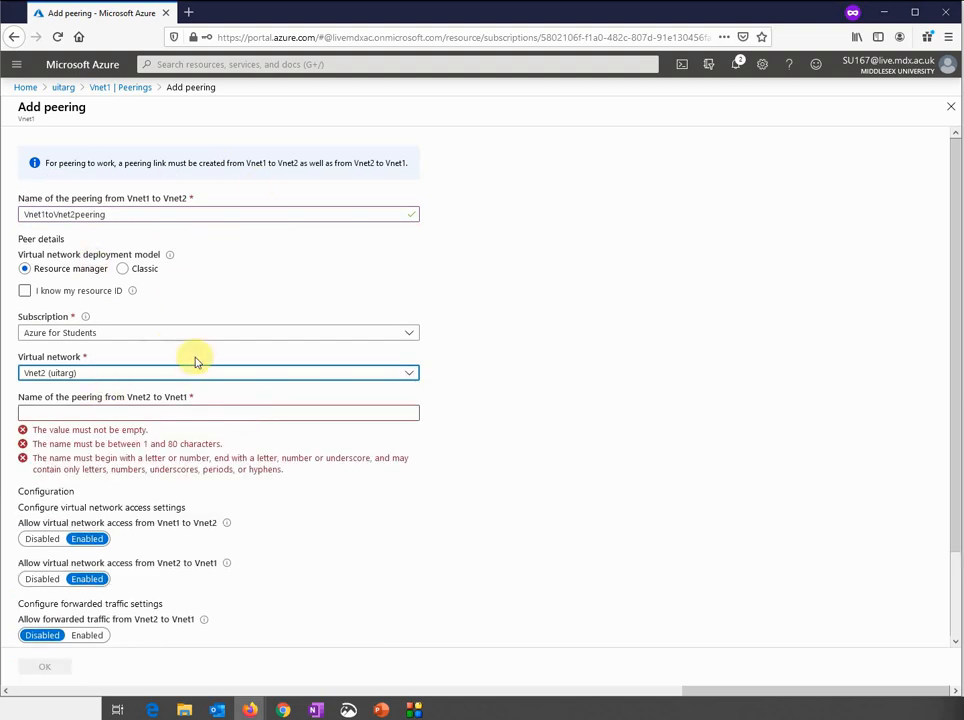
left_click(153, 410)
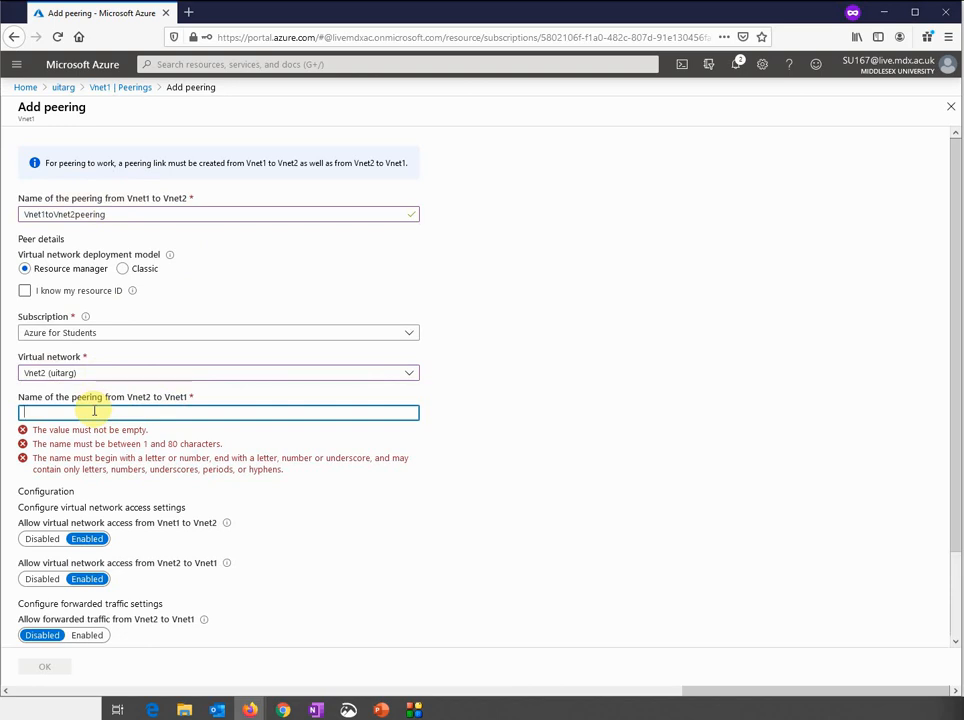
type("2toVnet1peering")
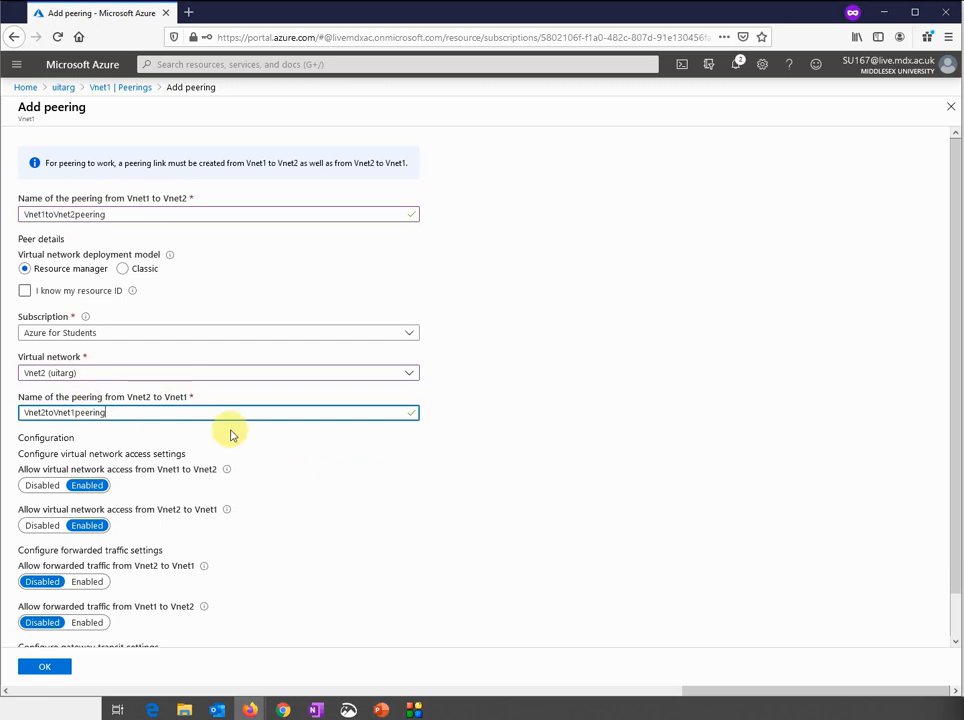
left_click(417, 508)
scroll(308, 418, "down", 1)
scroll(308, 418, "down", 1)
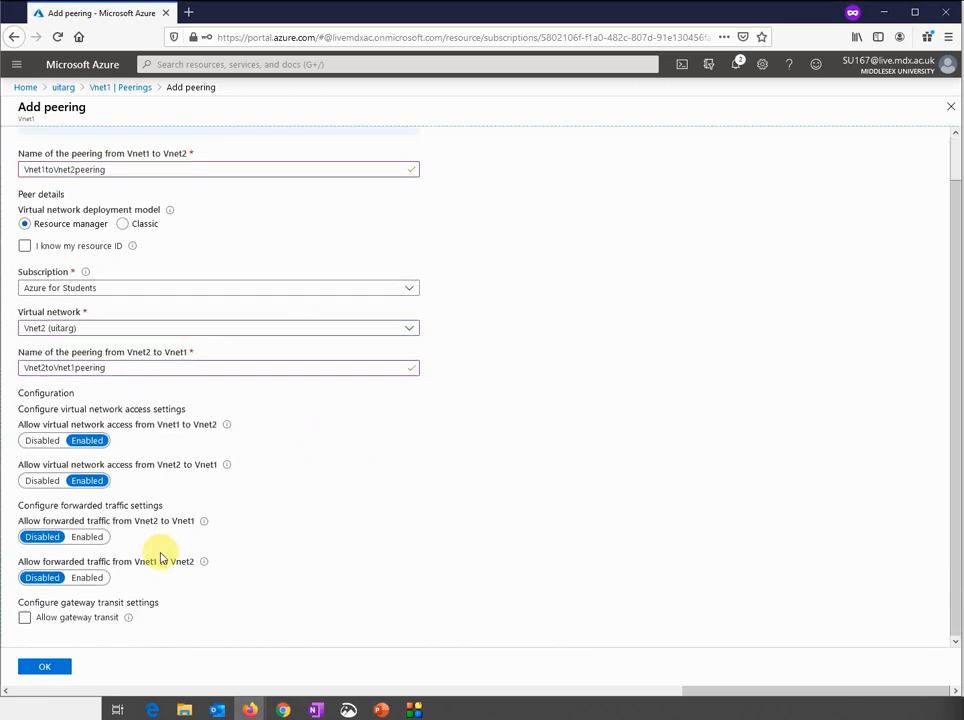
left_click(40, 668)
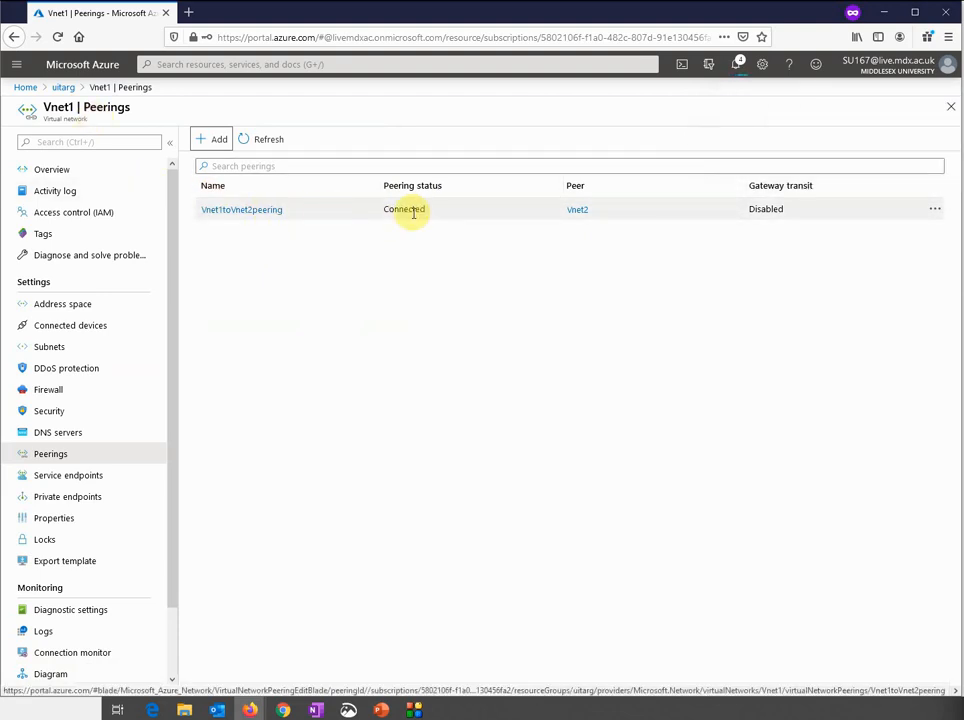
Refresh Vnet2's peerings, confirm Vnet2toVnet1peering is Connected, then go back to uitarg
left_click(61, 89)
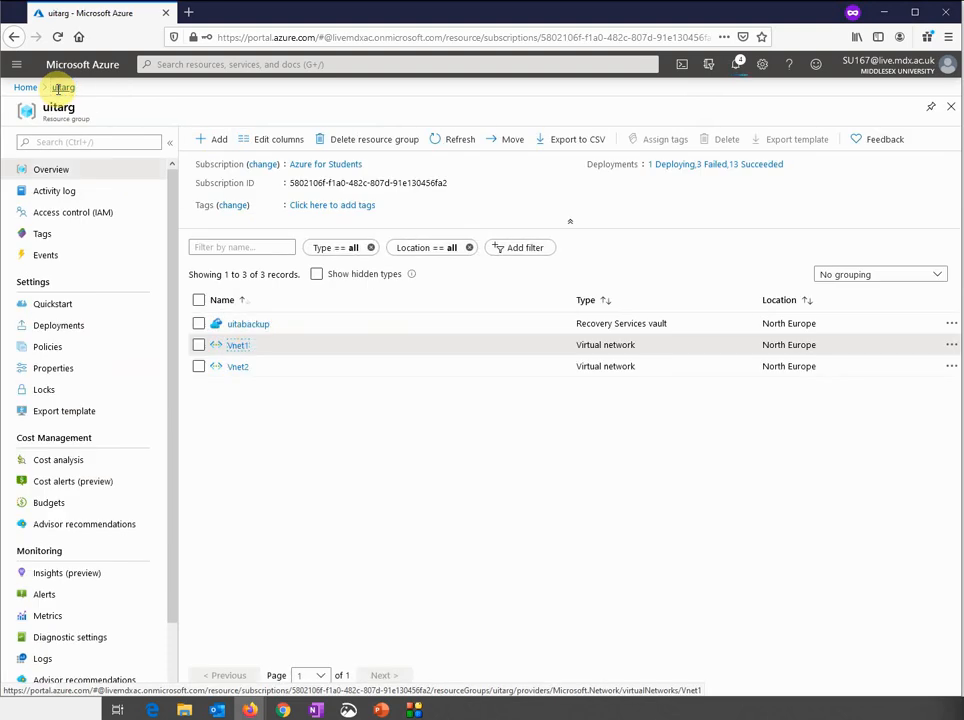
left_click(236, 368)
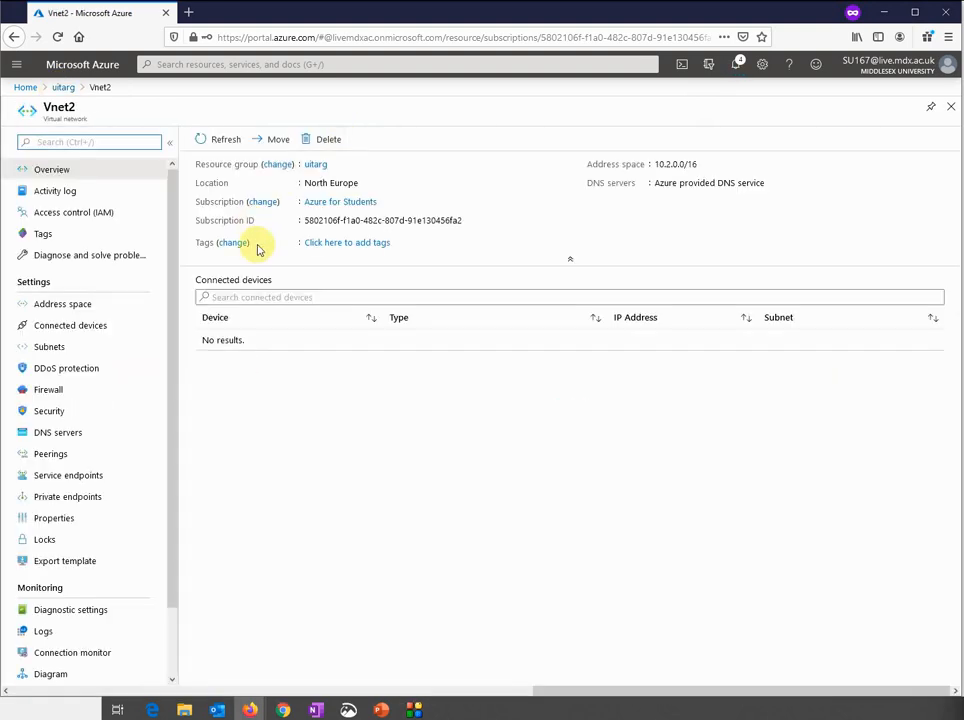
left_click(58, 454)
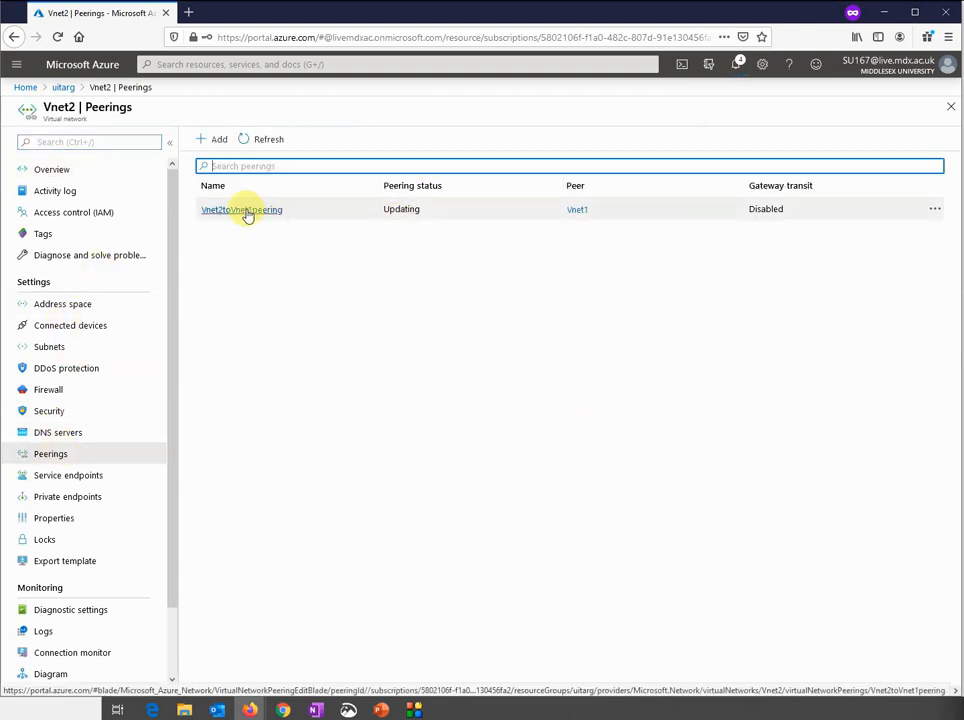
left_click(256, 140)
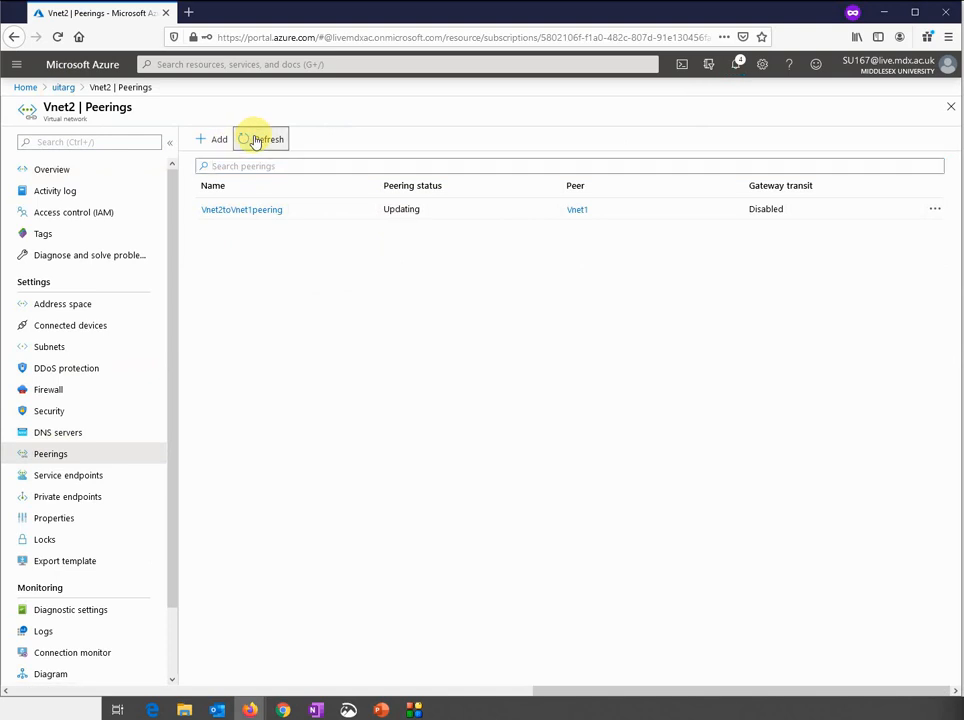
left_click(243, 211)
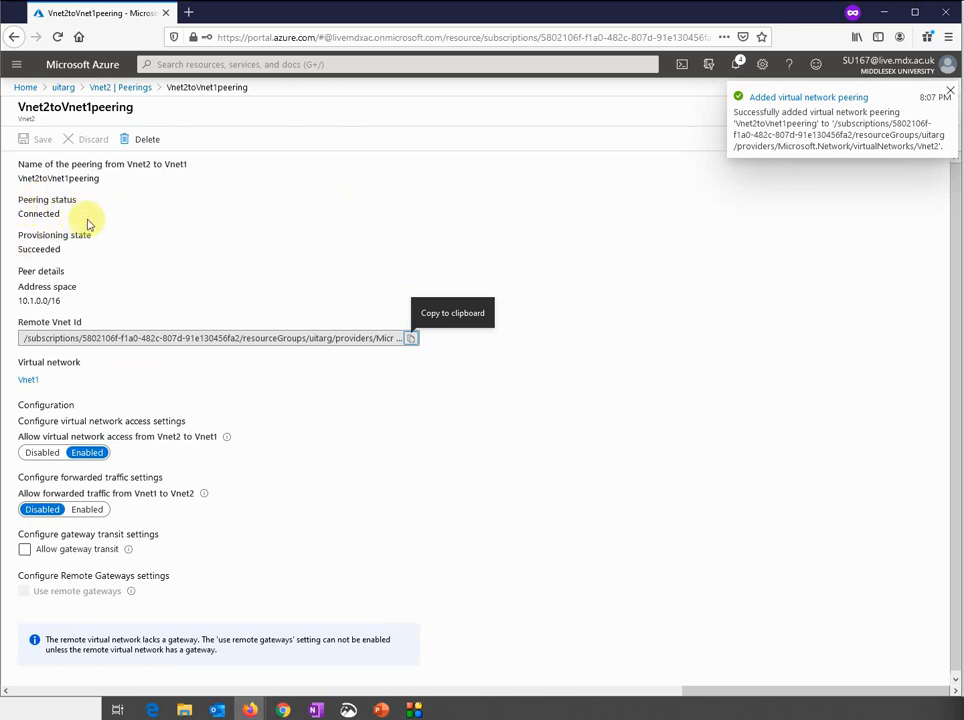
left_click(65, 88)
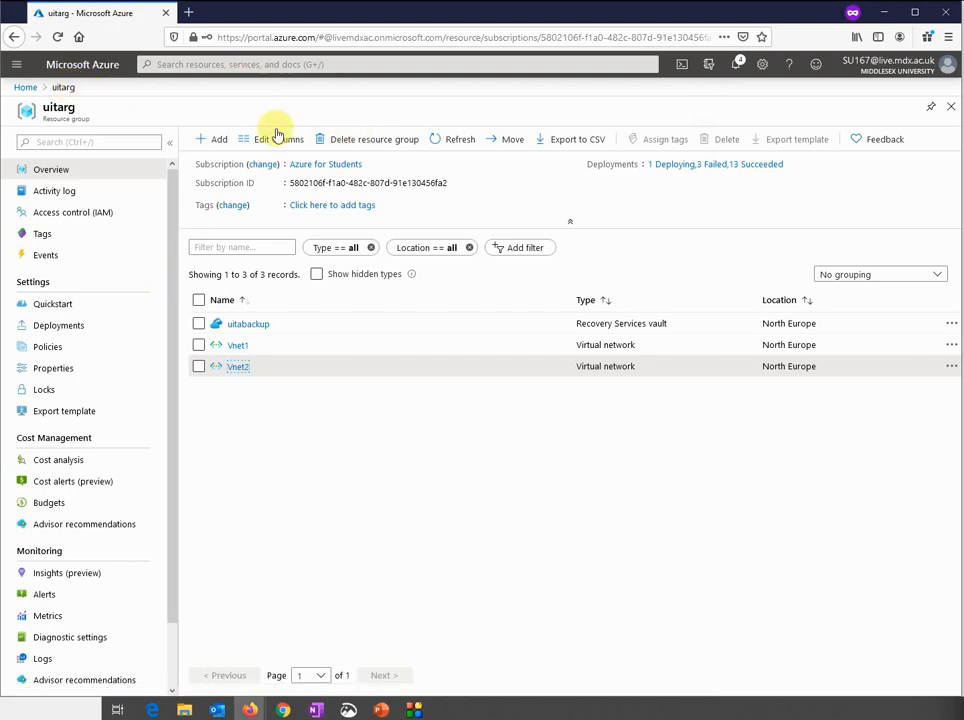
Start a new VM with a resource group, North Europe region and Windows Server 2016 Datacenter image
left_click(24, 88)
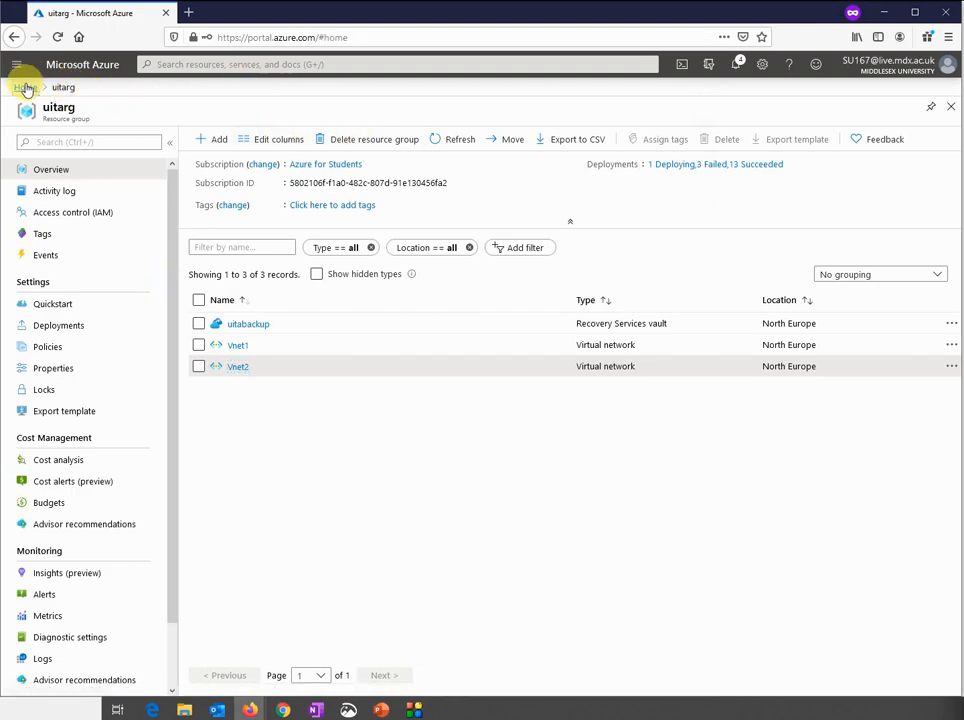
left_click(354, 176)
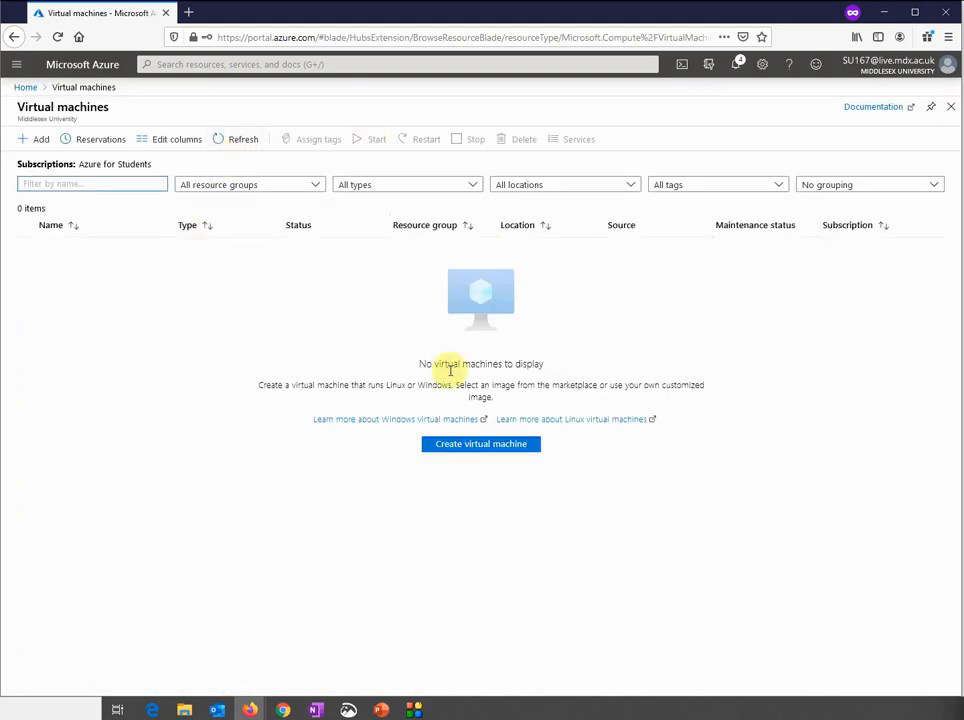
left_click(448, 446)
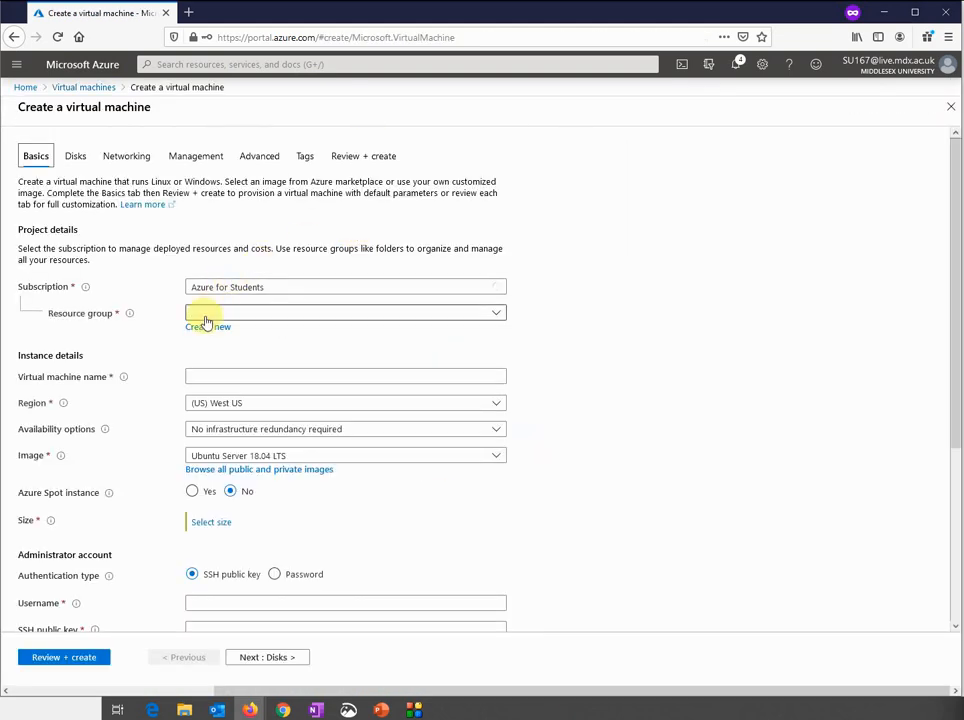
left_click(216, 312)
left_click(240, 375)
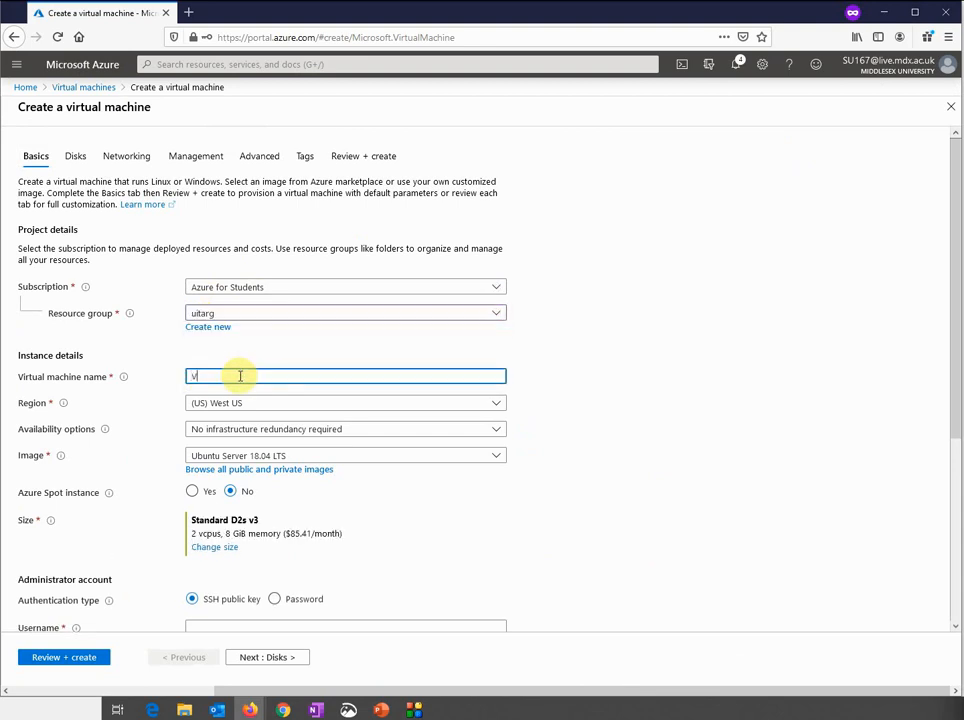
left_click(236, 402)
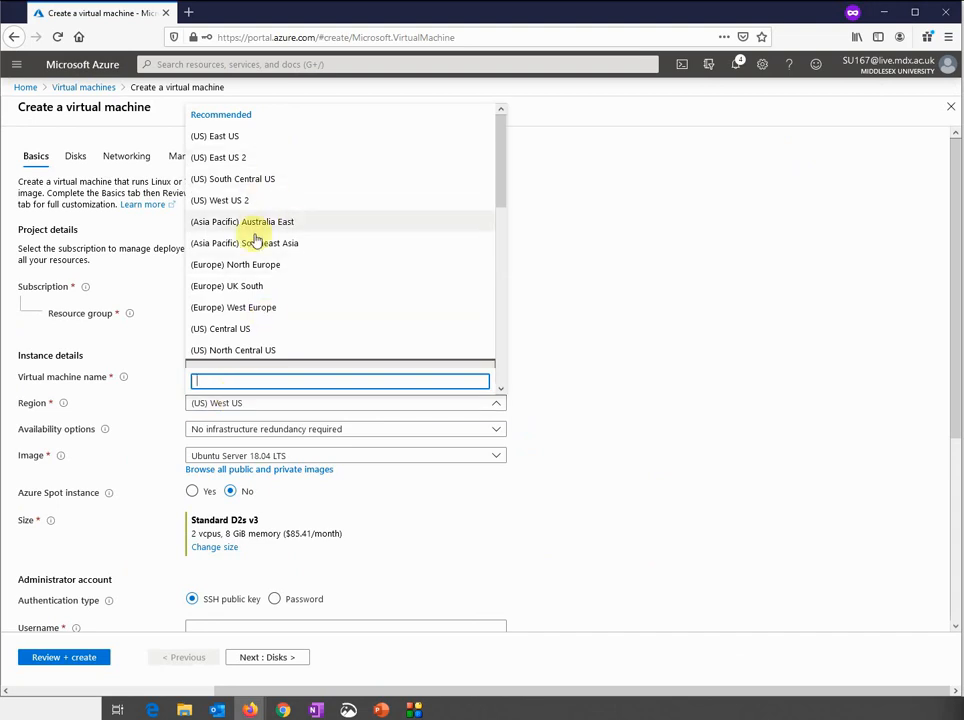
left_click(243, 264)
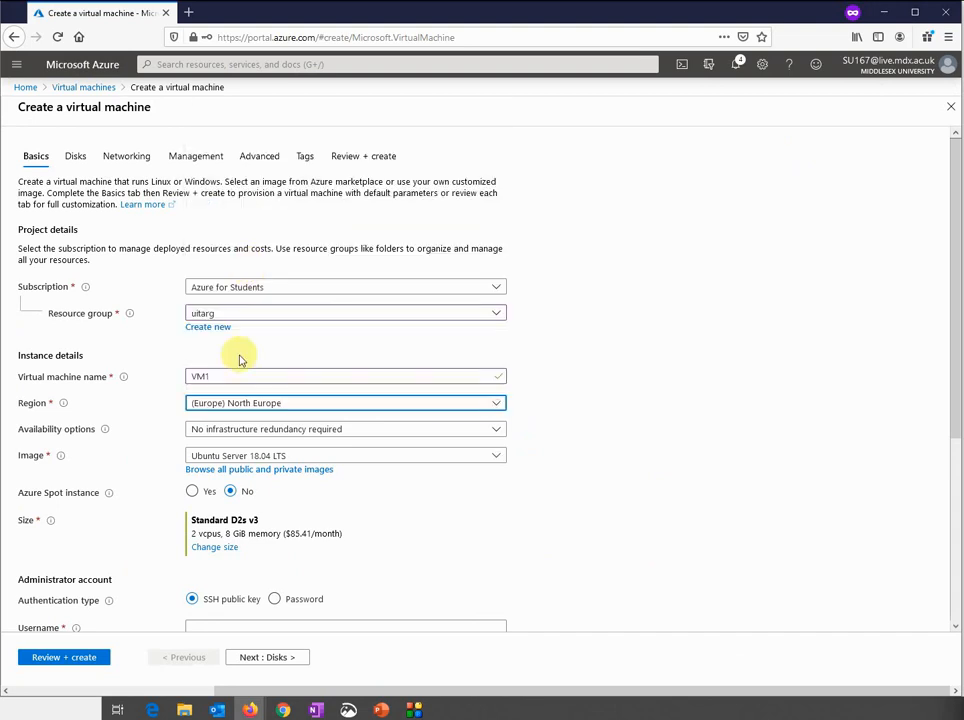
left_click(232, 458)
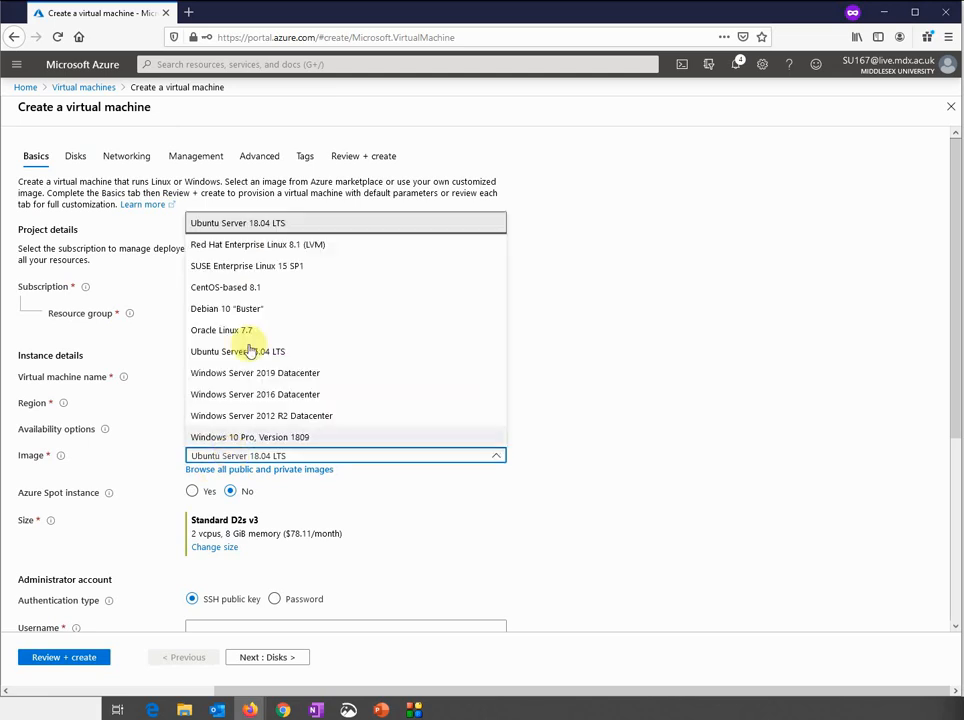
left_click(230, 394)
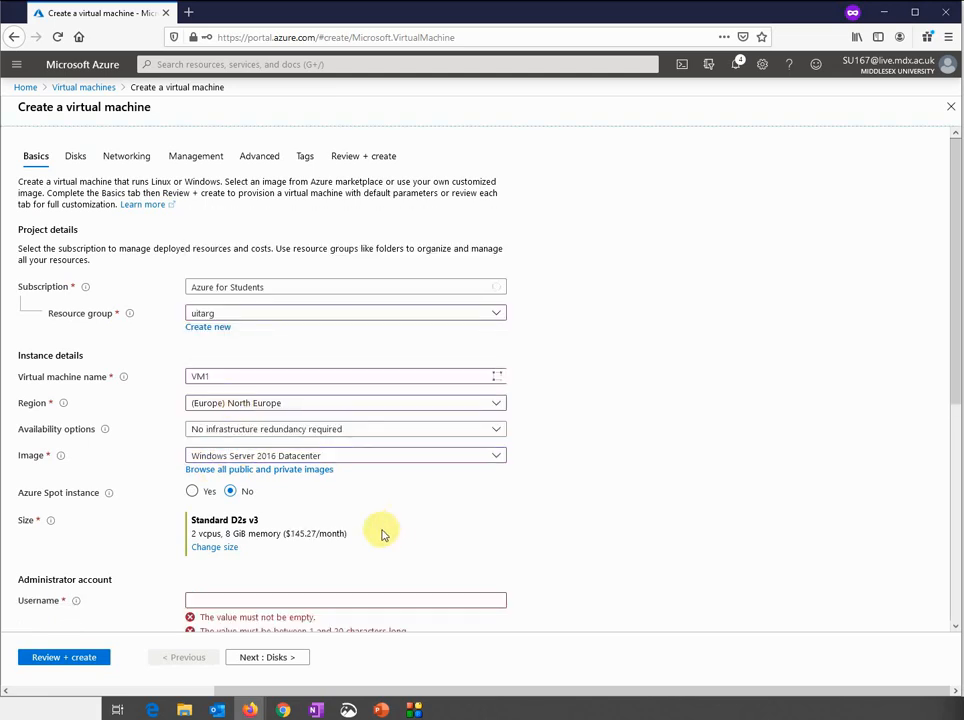
scroll(523, 525, "down", 2)
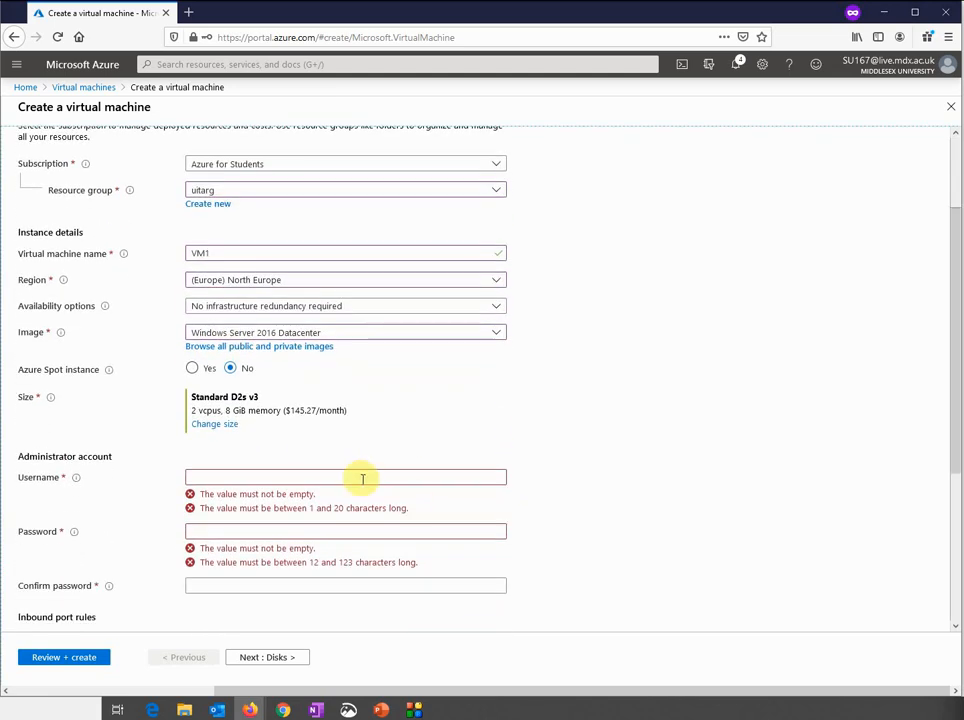
Enter administrator username 'sysadmin' and the account password with its confirmation
left_click(362, 478)
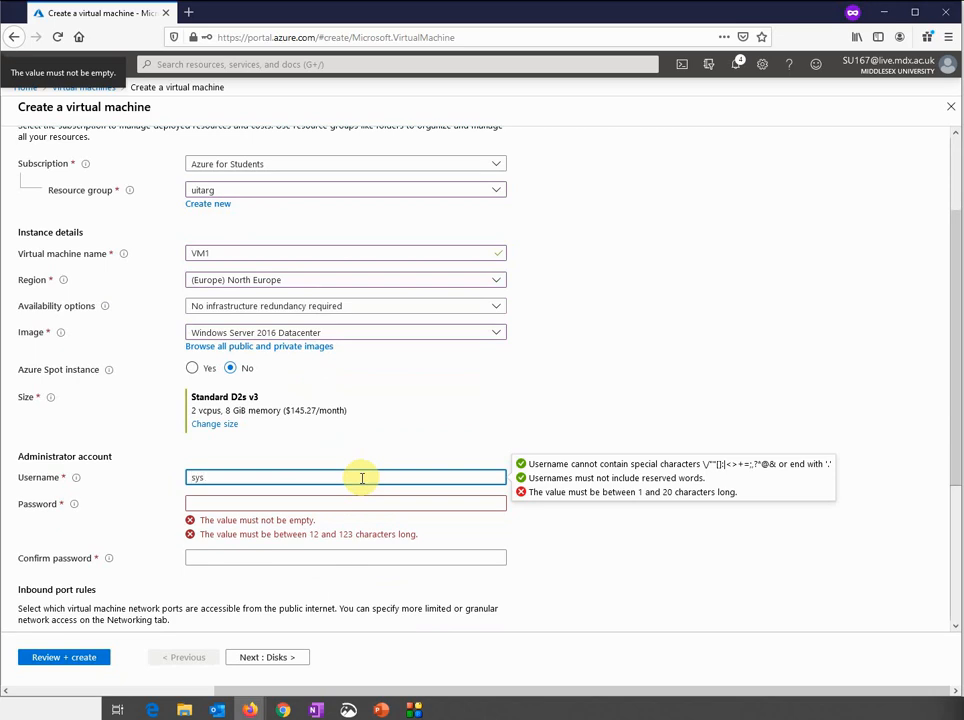
type("sysadmin")
key("Tab")
type("***")
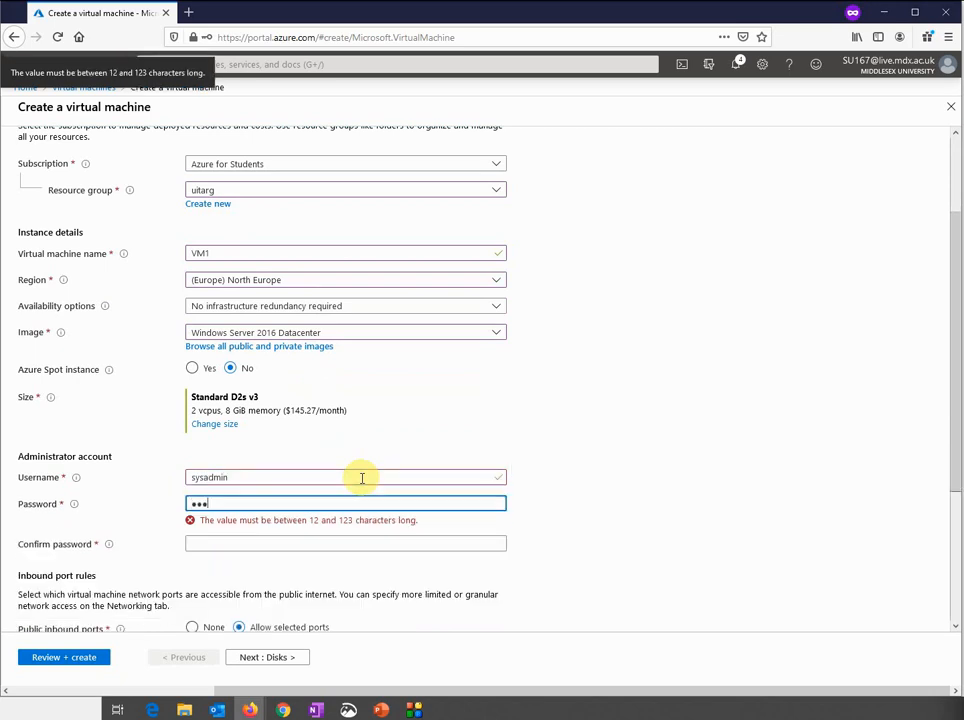
key("BackSpace")
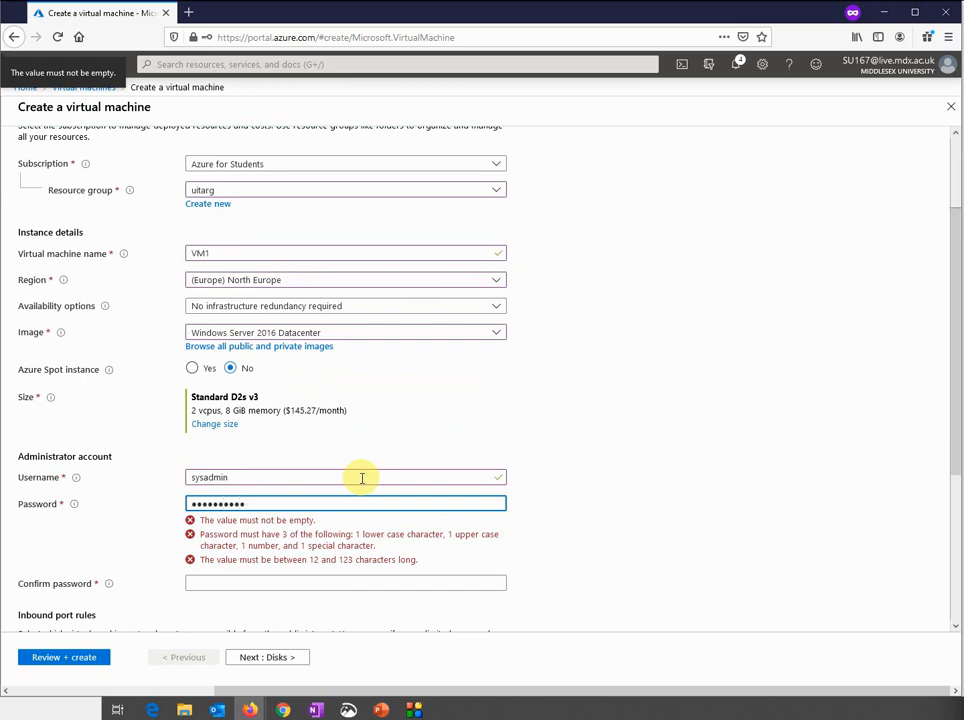
key("Tab")
type("aaa")
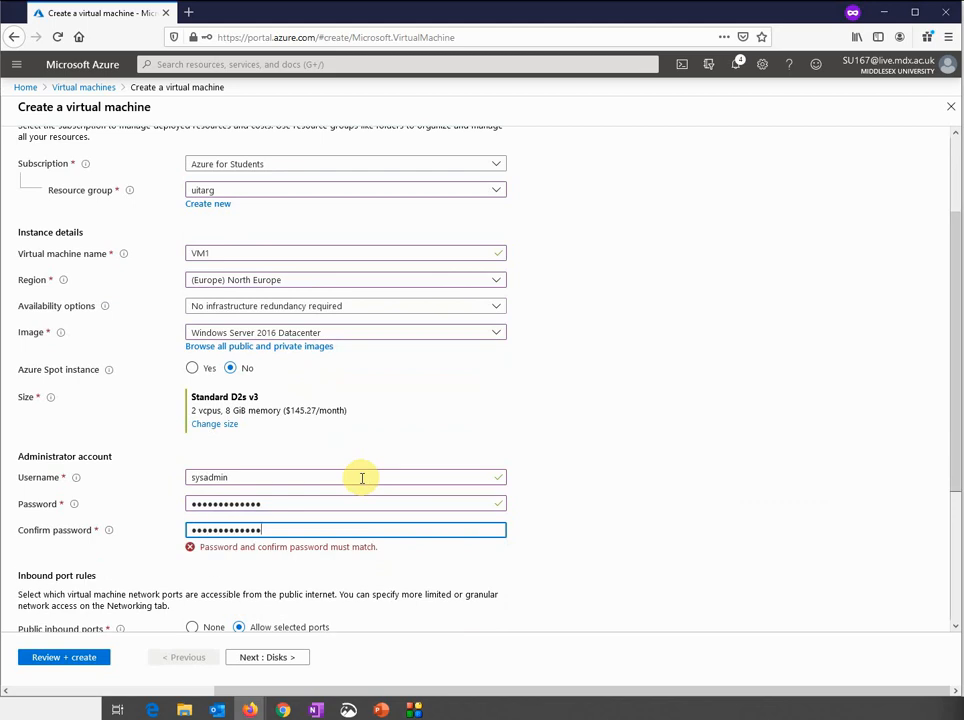
On the disk settings, change the OS disk type to Standard HDD
scroll(569, 475, "down", 3)
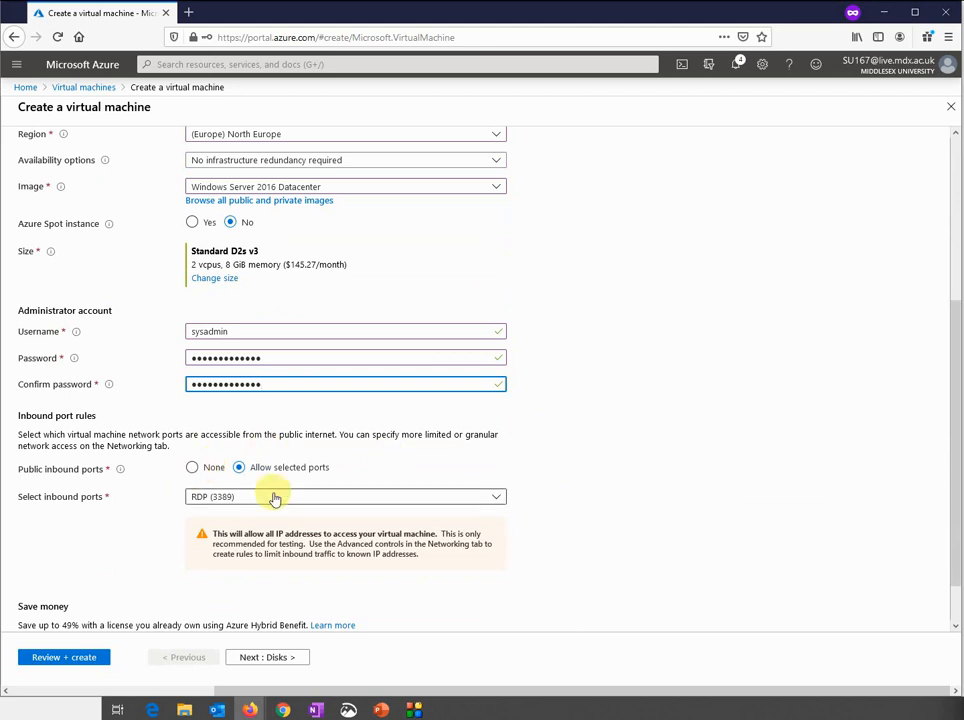
scroll(407, 484, "down", 1)
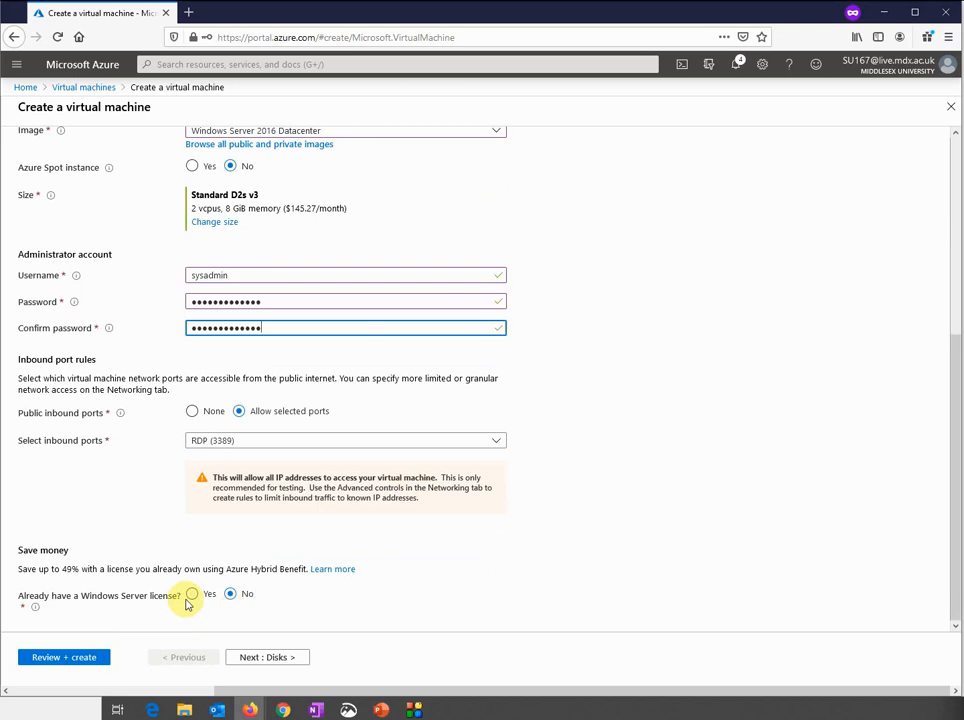
left_click(271, 657)
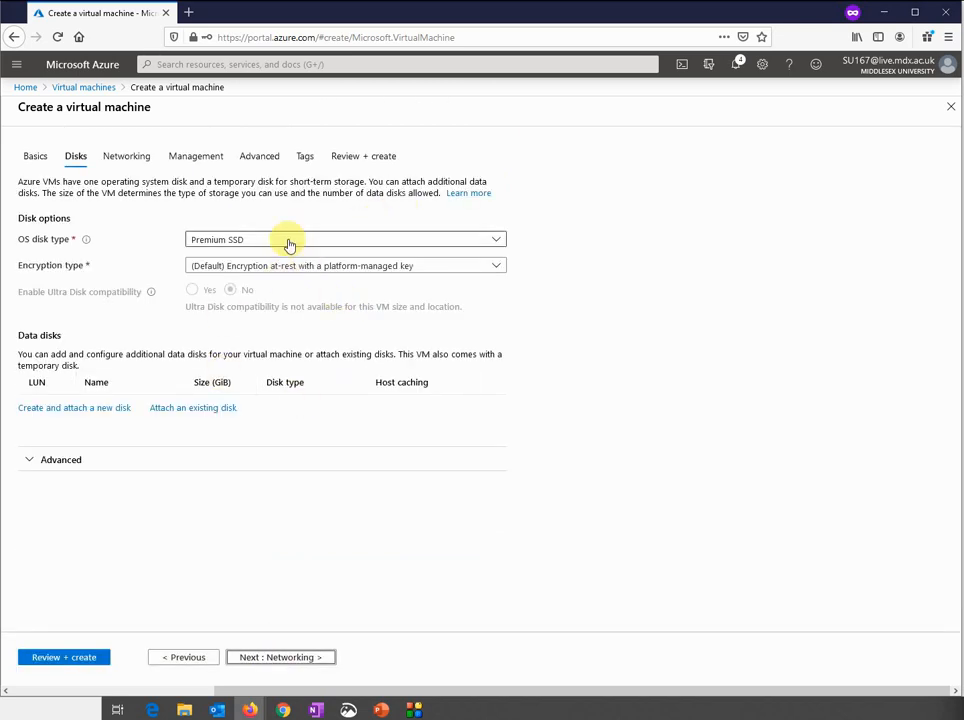
left_click(289, 243)
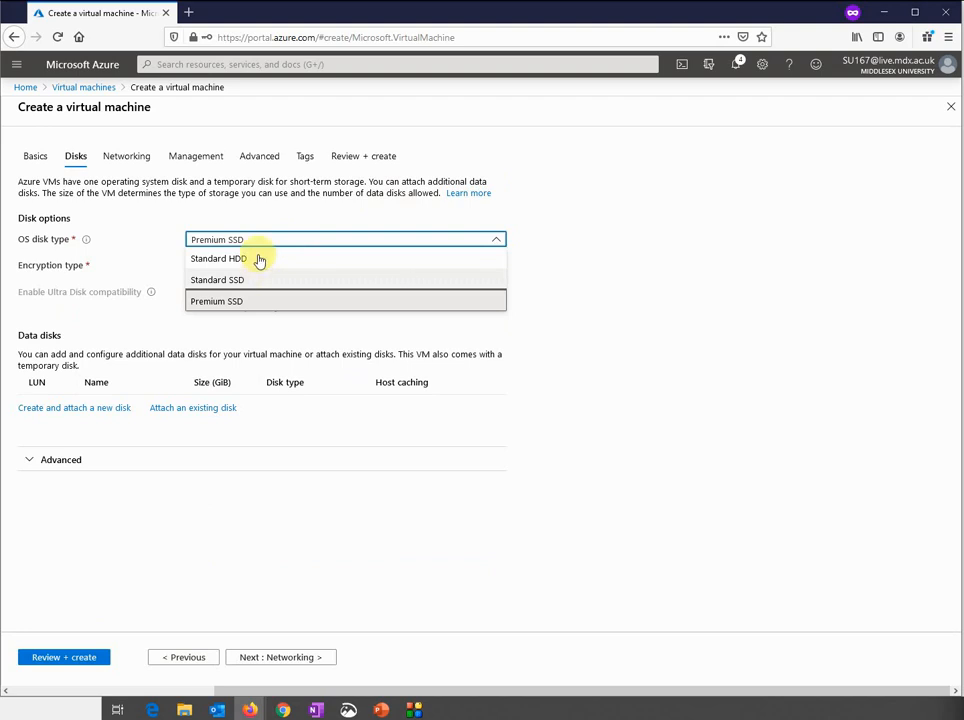
left_click(260, 257)
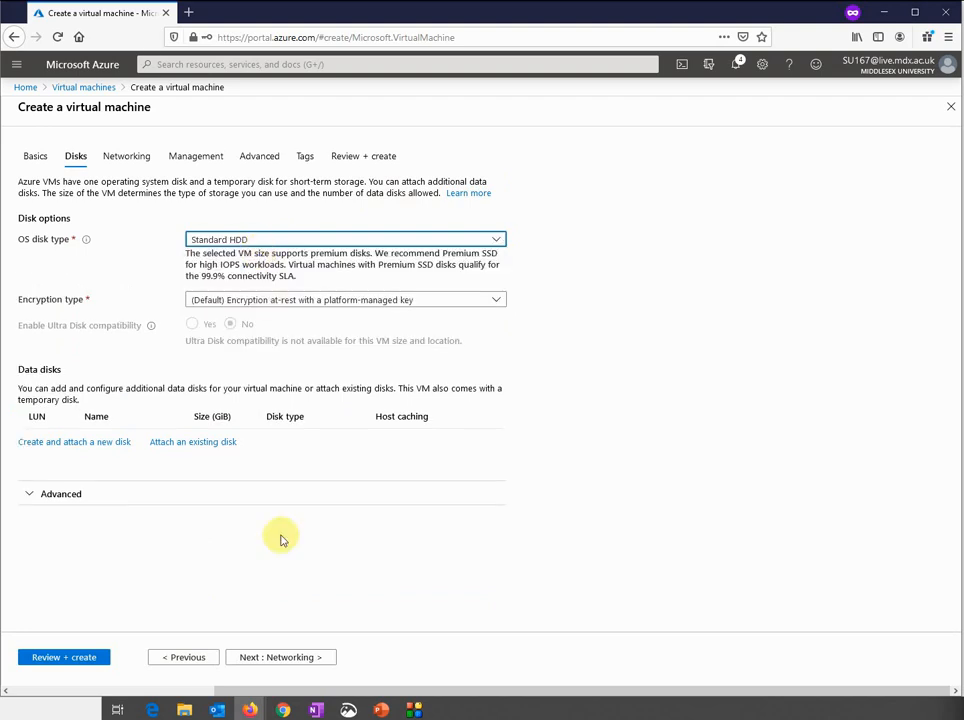
Keep Vnet1/Subnet1 networking, review the validated settings, and create VM1
left_click(260, 659)
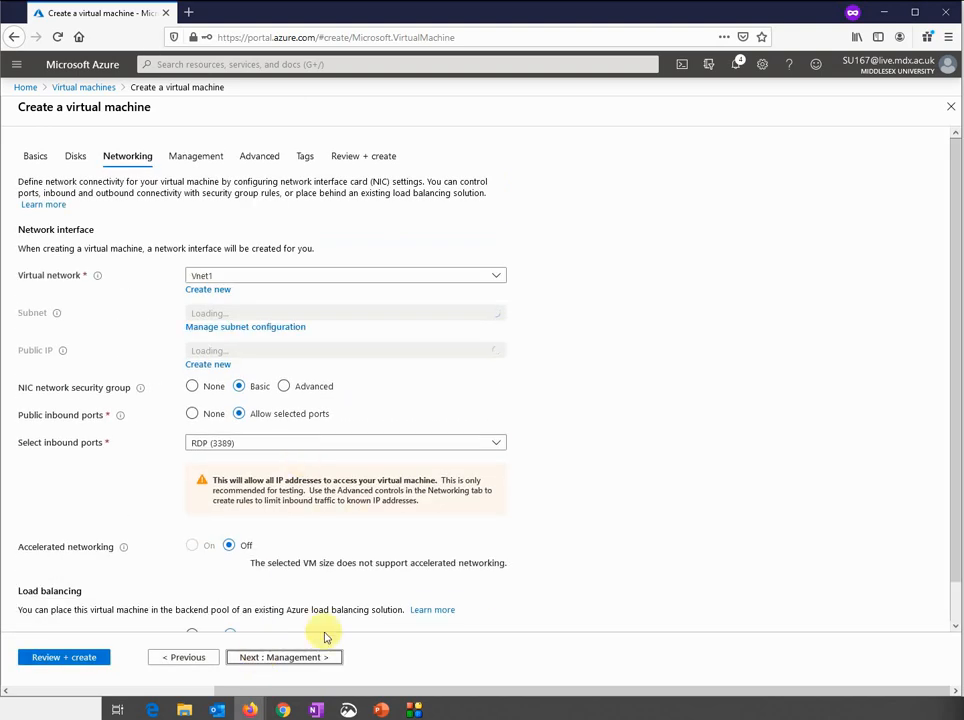
scroll(559, 448, "down", 1)
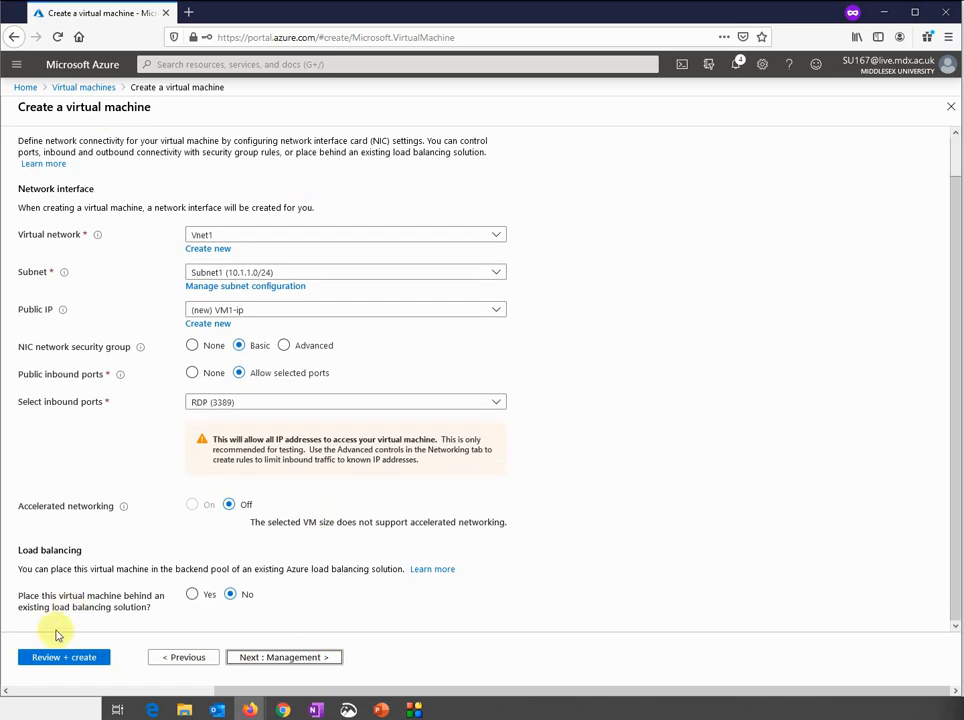
left_click(57, 662)
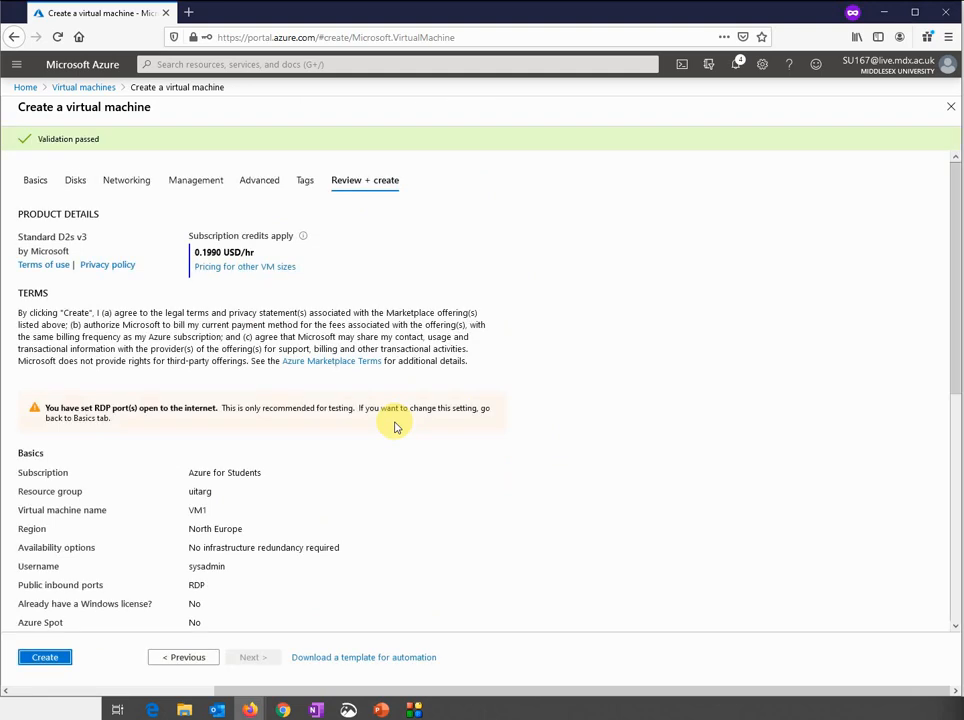
scroll(395, 427, "down", 5)
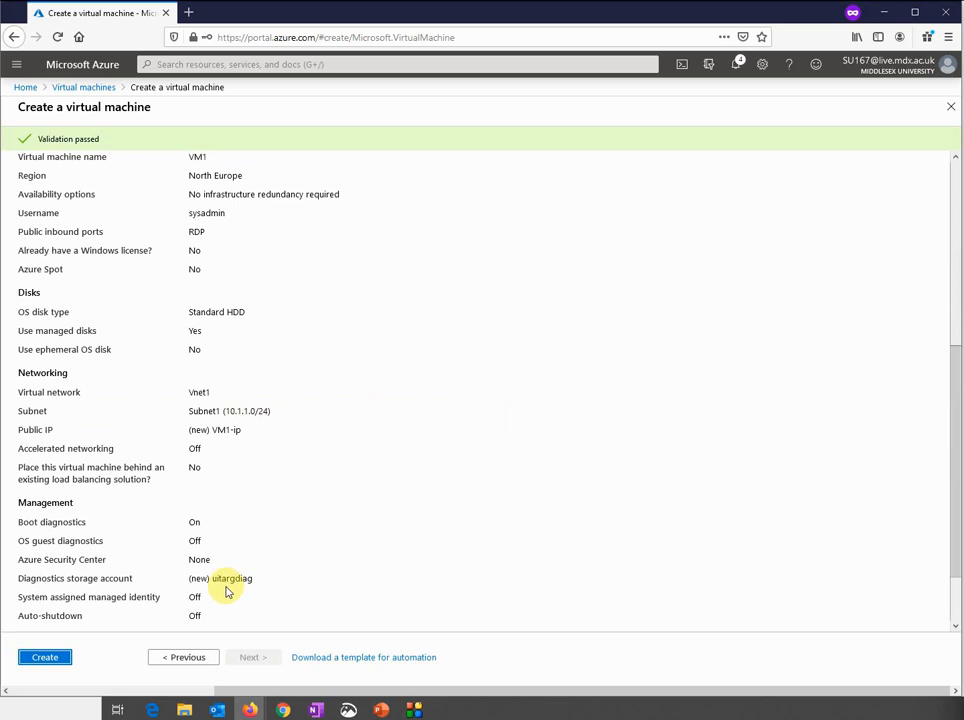
scroll(226, 591, "down", 2)
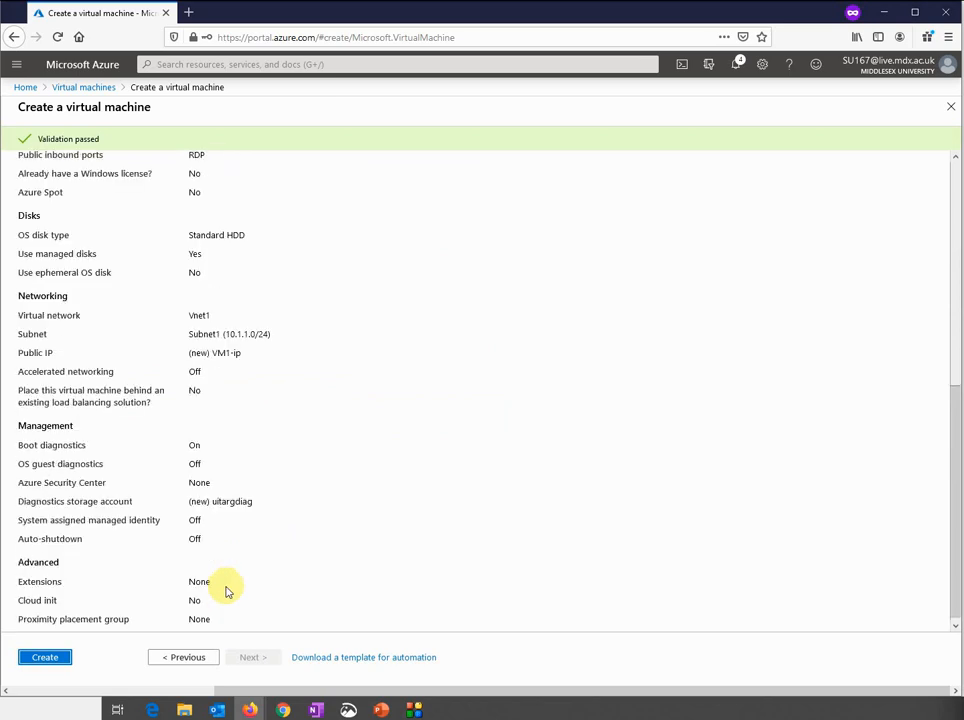
left_click(45, 657)
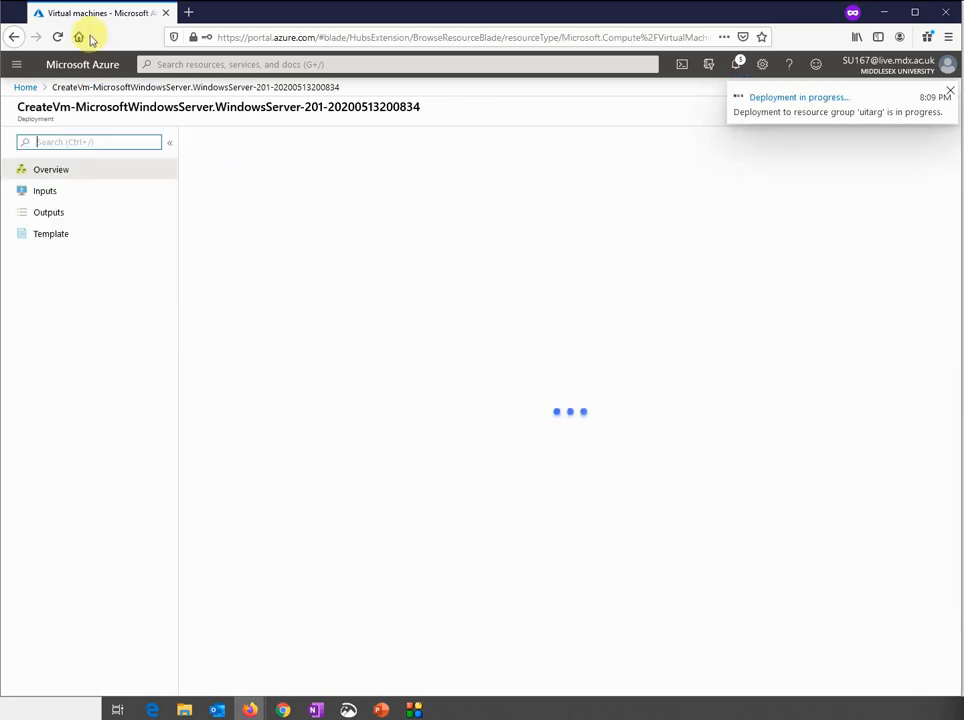
Return from Home to the Virtual machines list and begin a new virtual machine
left_click(25, 87)
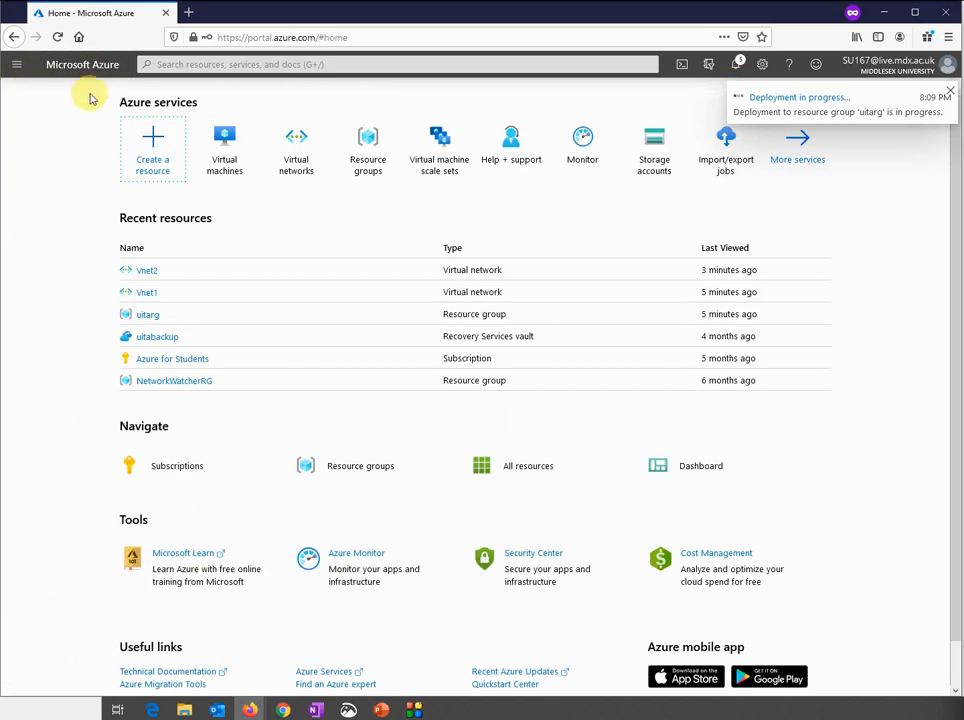
left_click(225, 150)
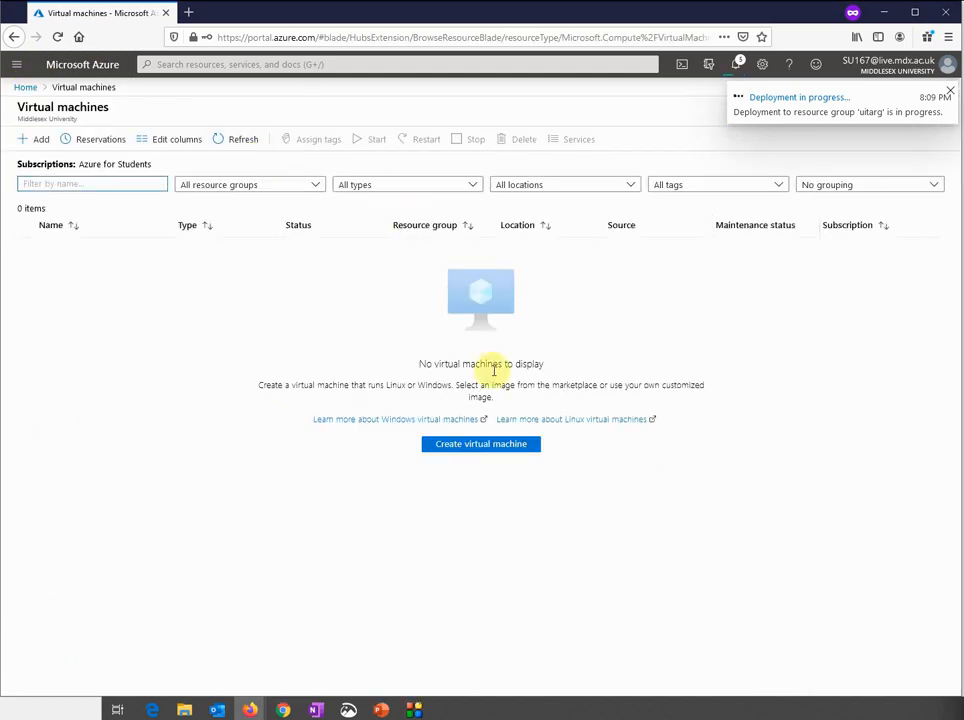
left_click(447, 446)
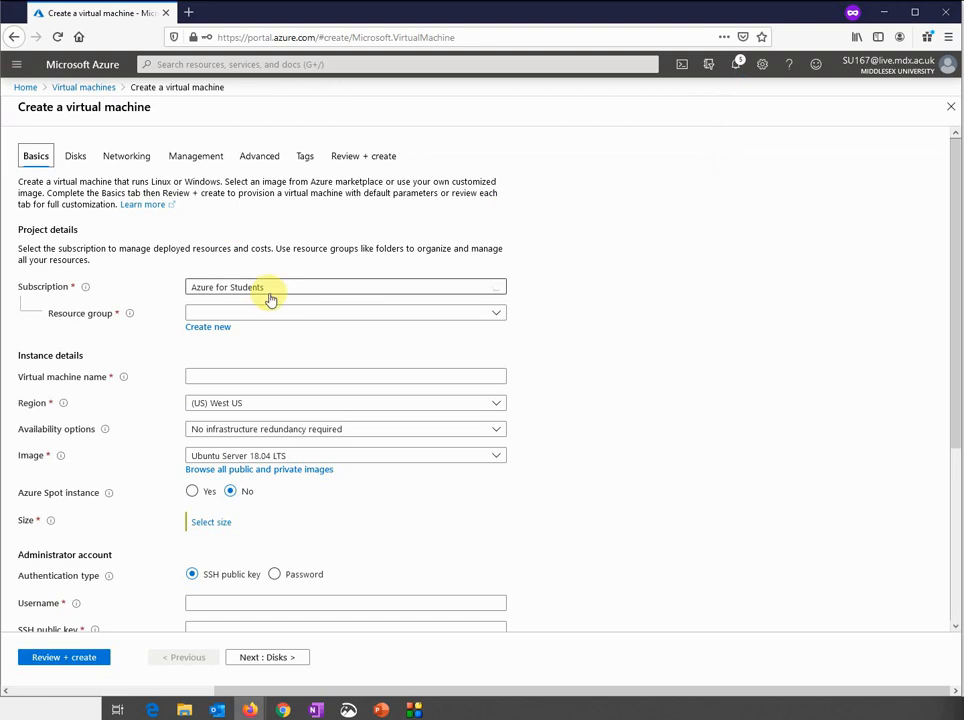
Set resource group uitarg, name VM2, region North Europe, and image Windows Server 2016 Datacenter
left_click(249, 314)
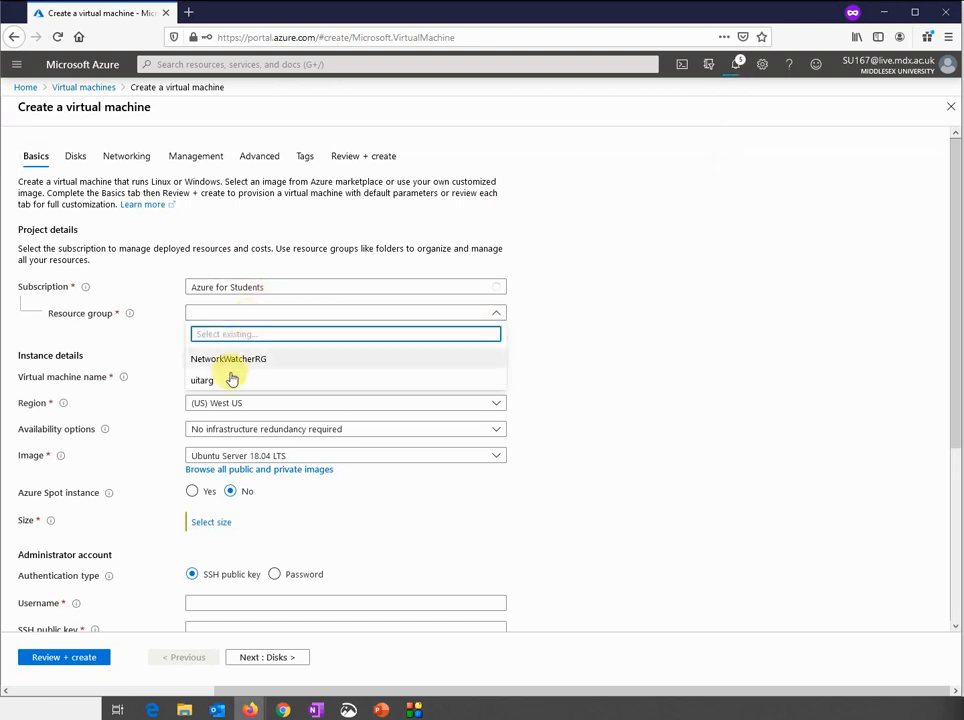
left_click(233, 377)
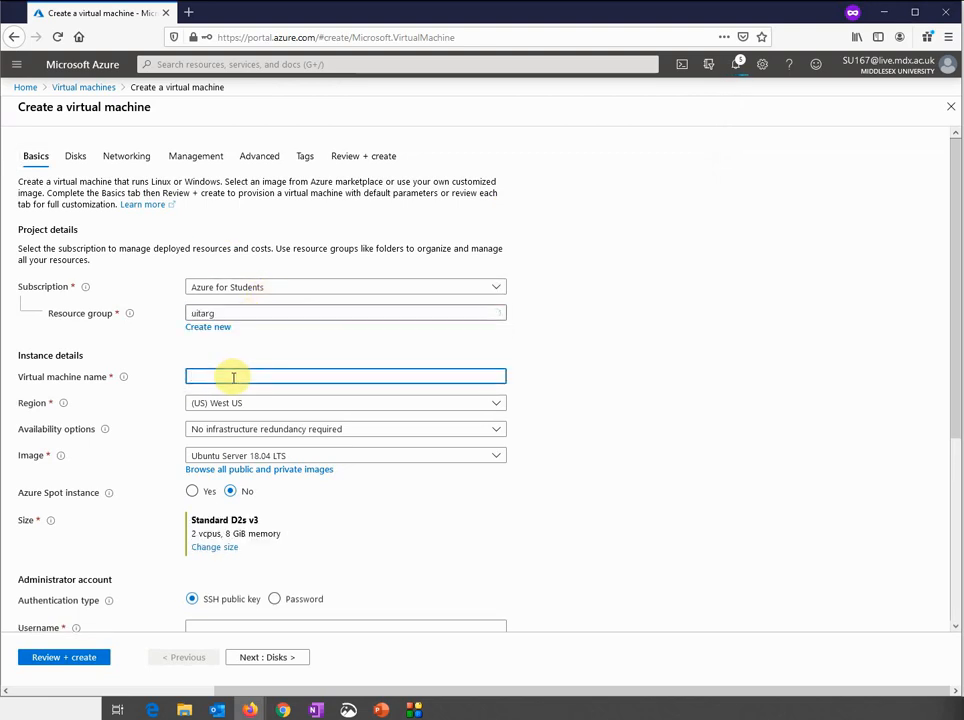
type("VM2")
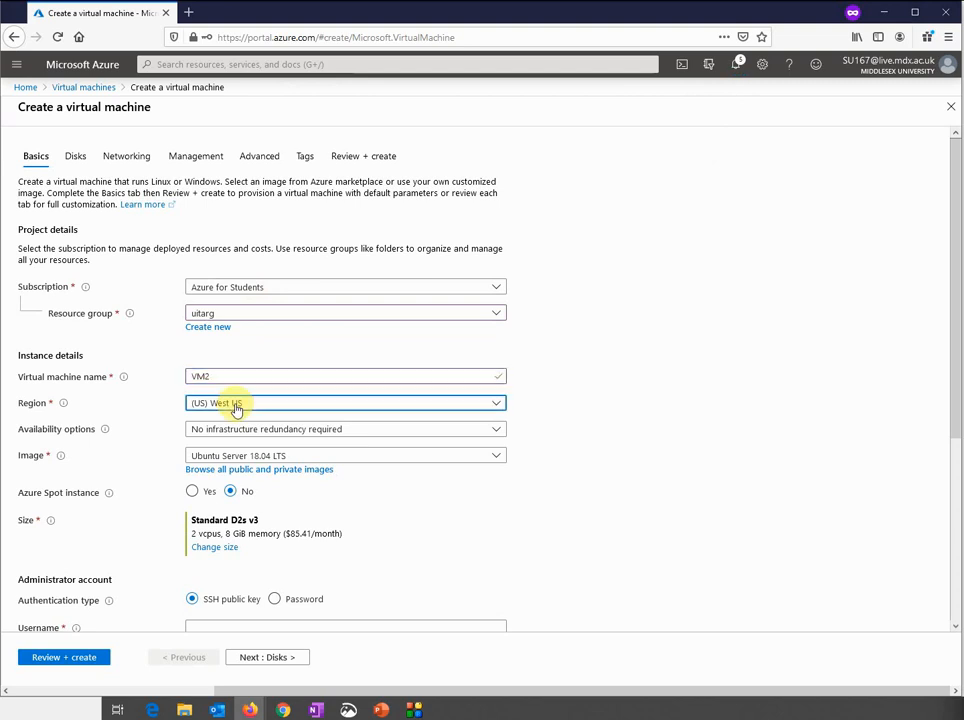
left_click(236, 406)
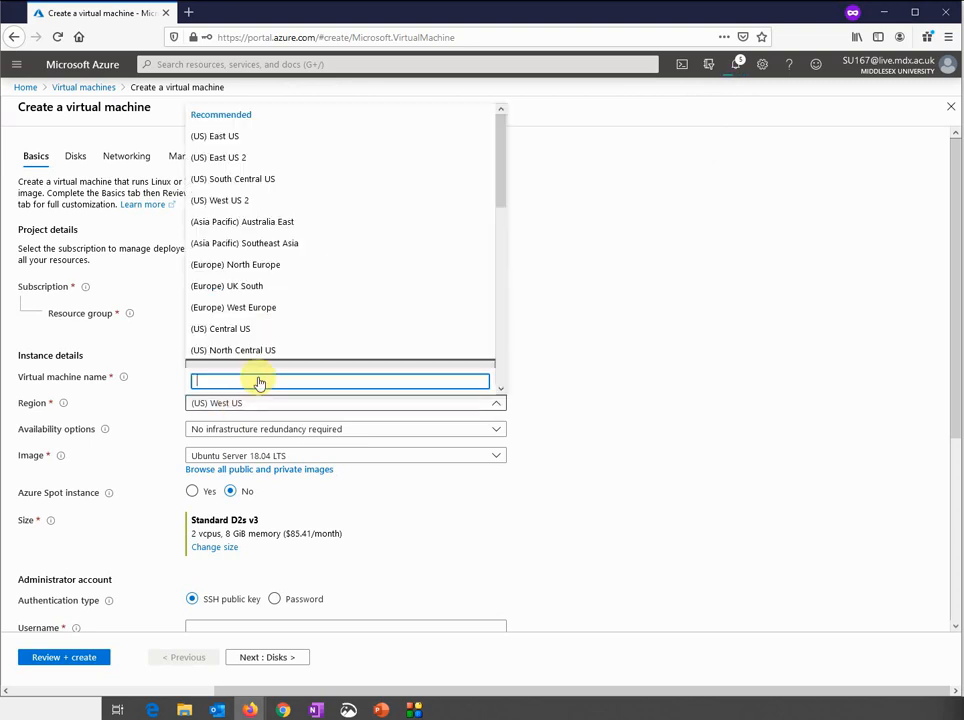
left_click(262, 265)
left_click(193, 491)
left_click(230, 492)
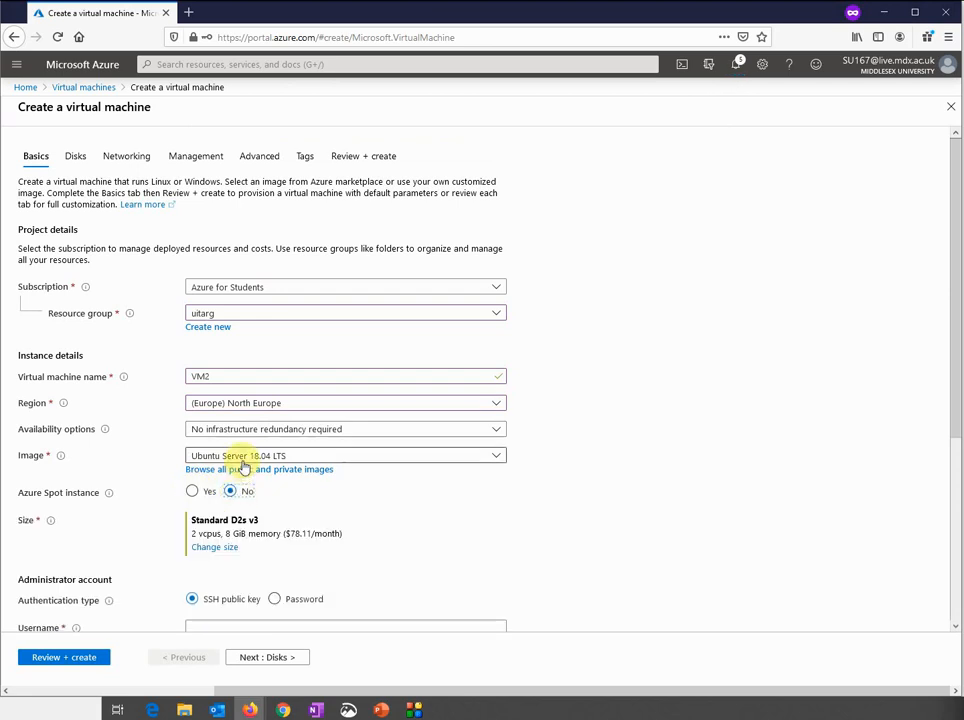
left_click(244, 458)
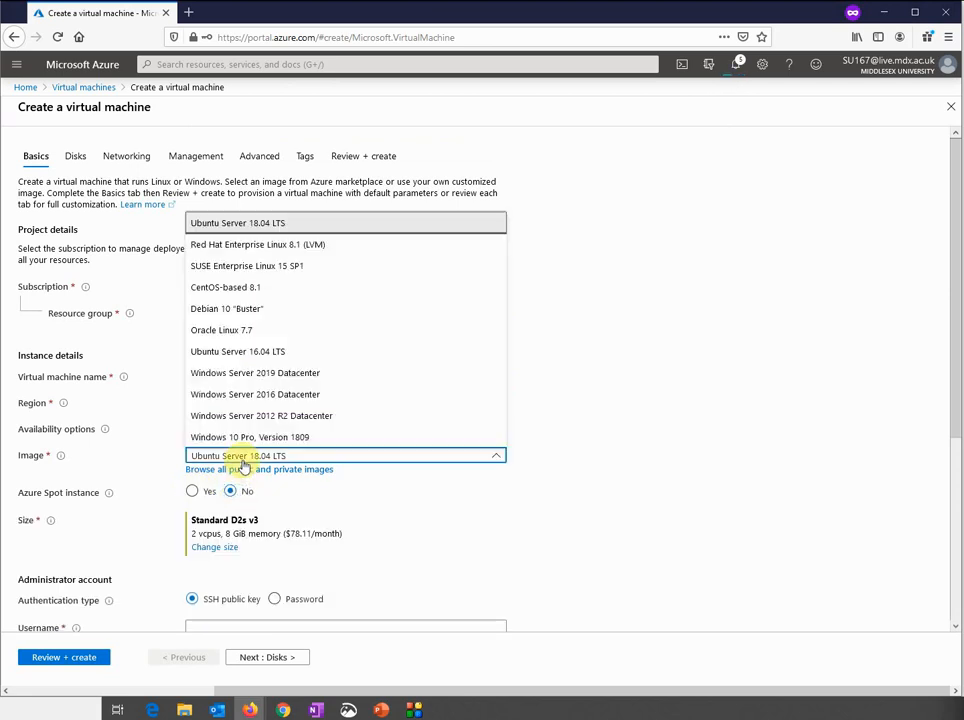
left_click(243, 395)
scroll(539, 567, "down", 1)
scroll(539, 570, "down", 2)
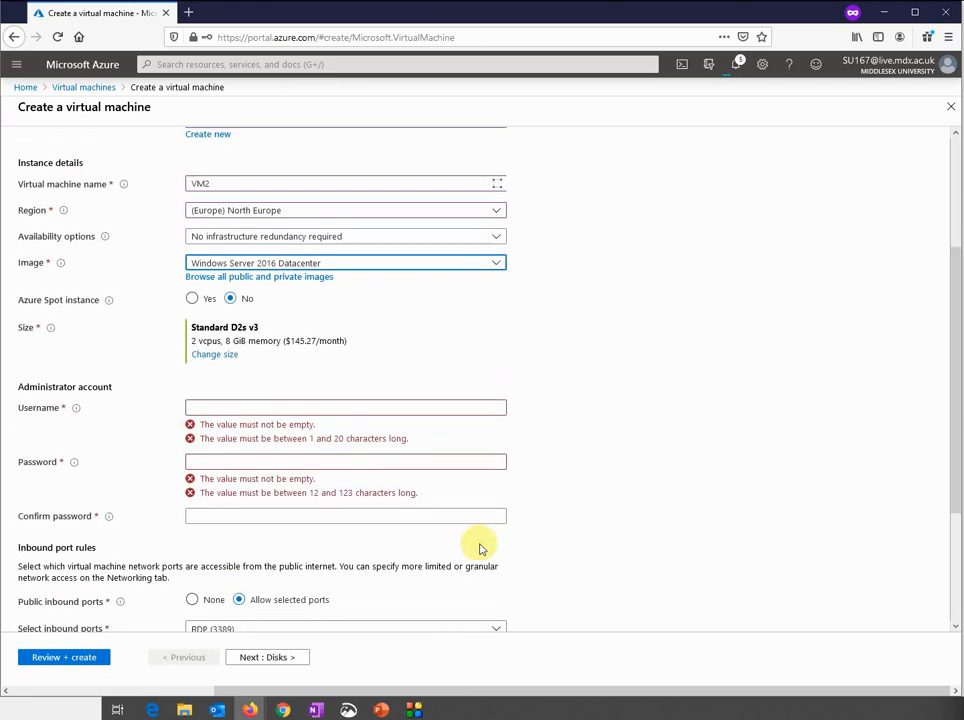
Enter VM2's administrator username and matching password, then continue to Disks
left_click(298, 408)
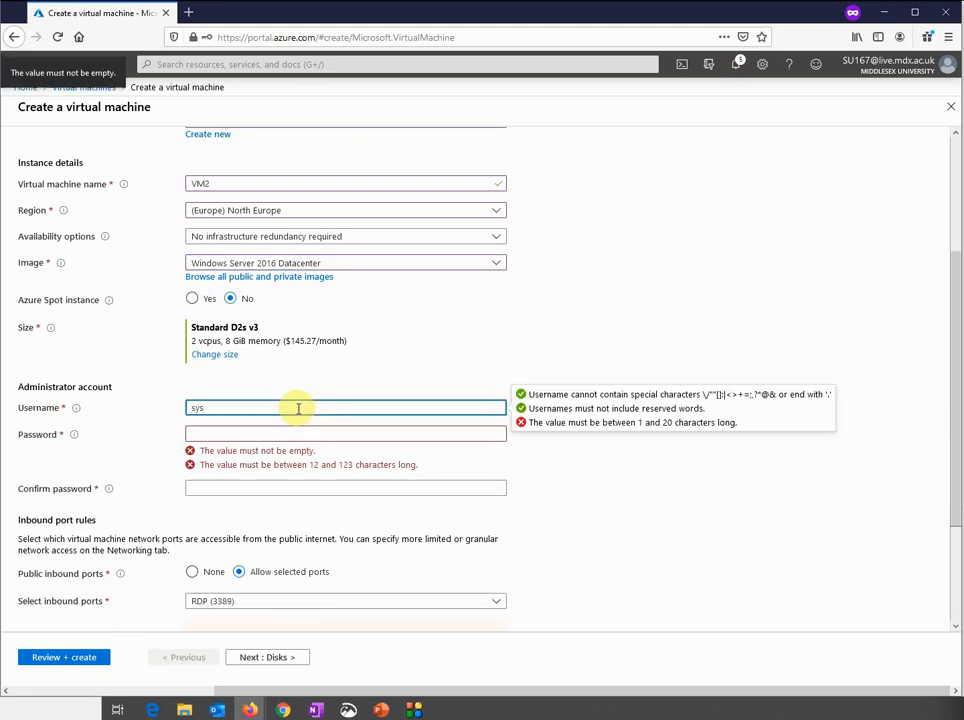
key("Tab")
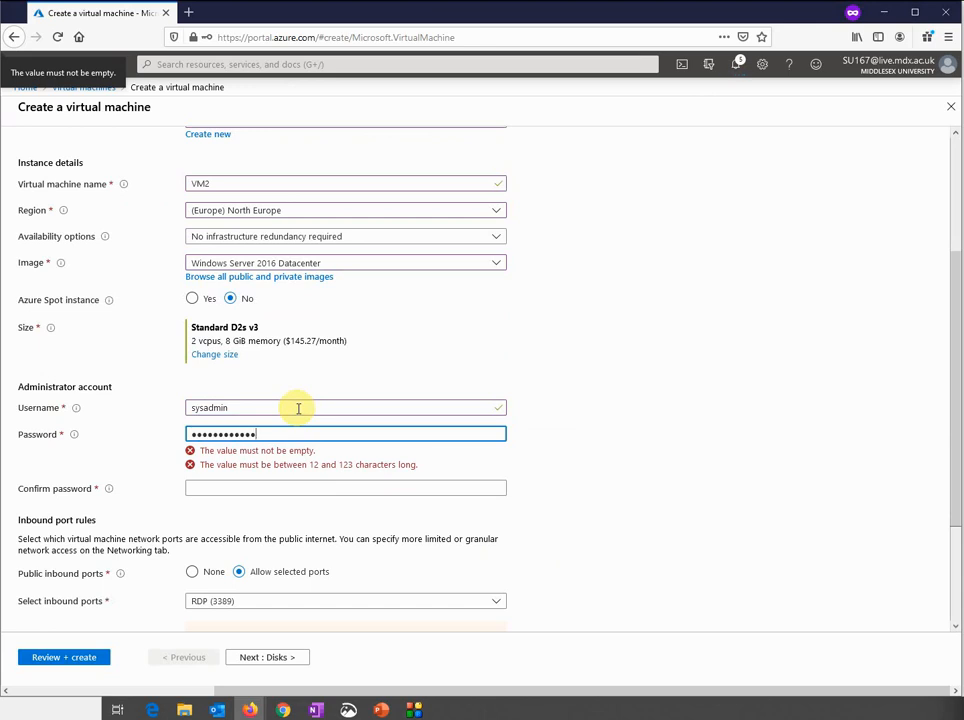
key("Tab")
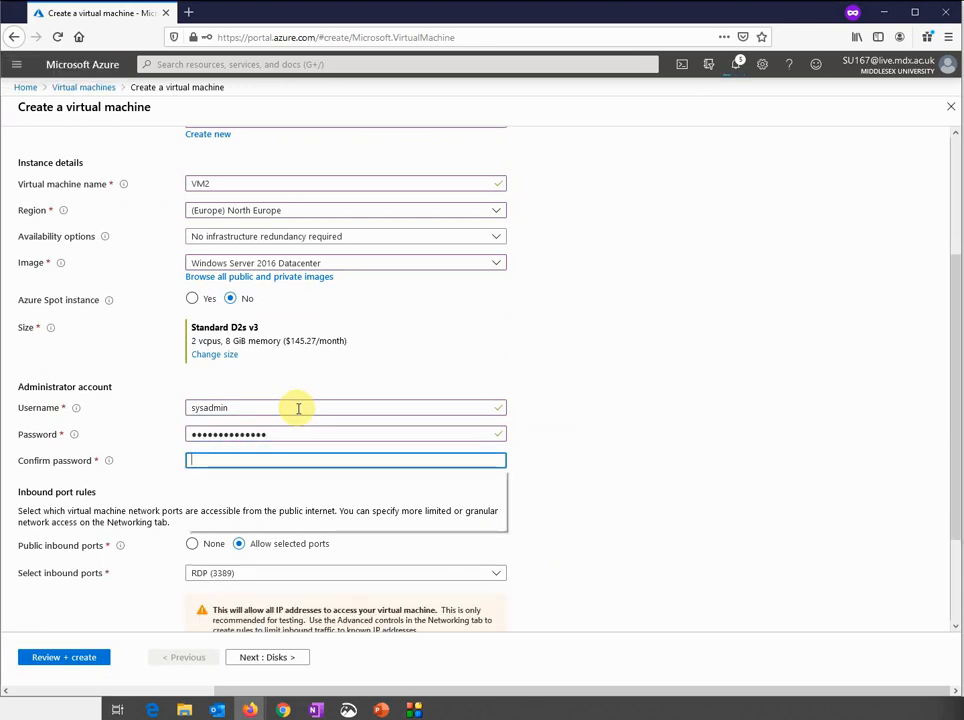
key("shift+Tab")
type("••")
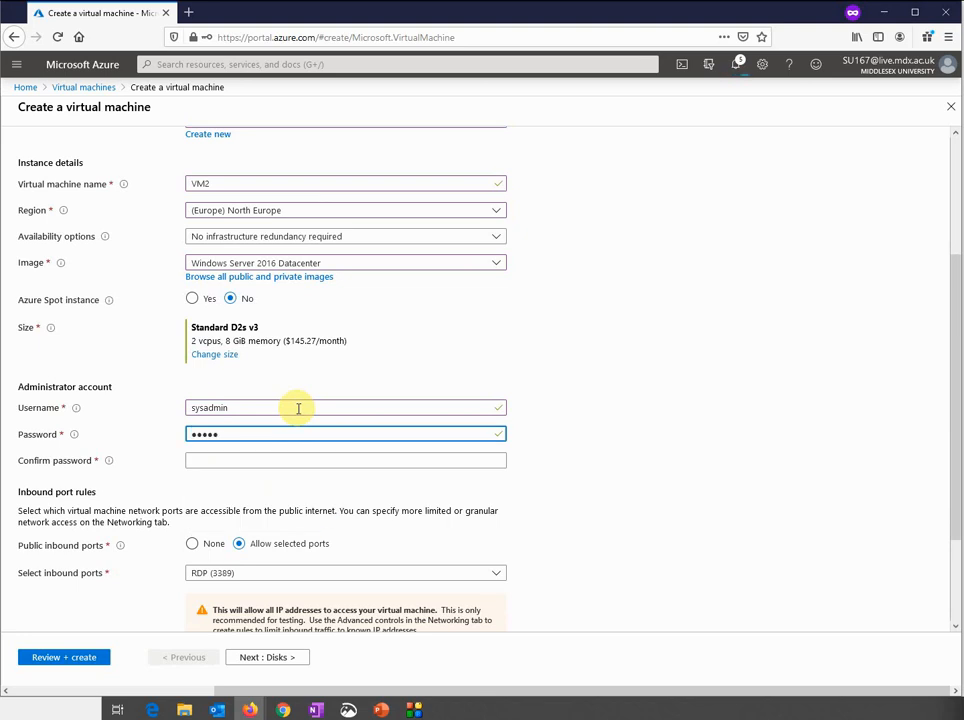
key("Tab")
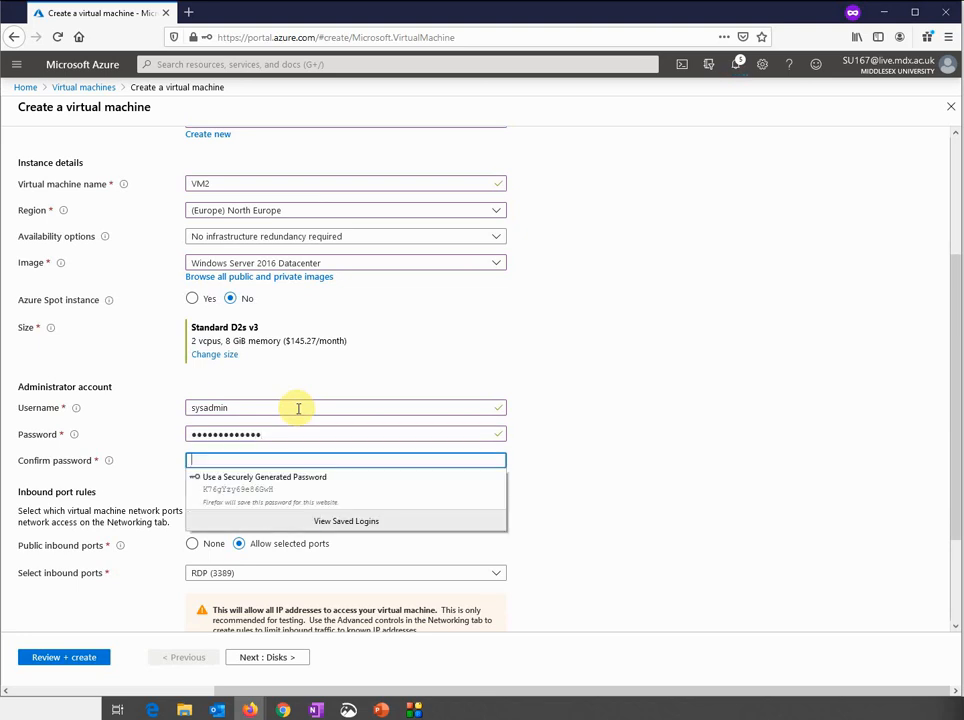
type("•")
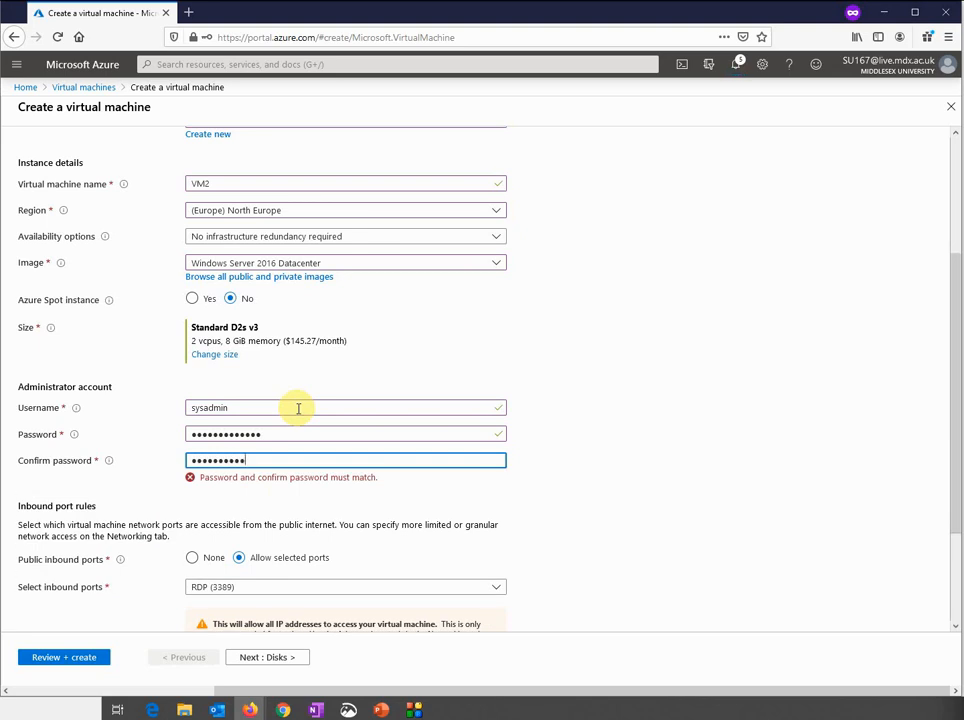
type("•")
key("Tab")
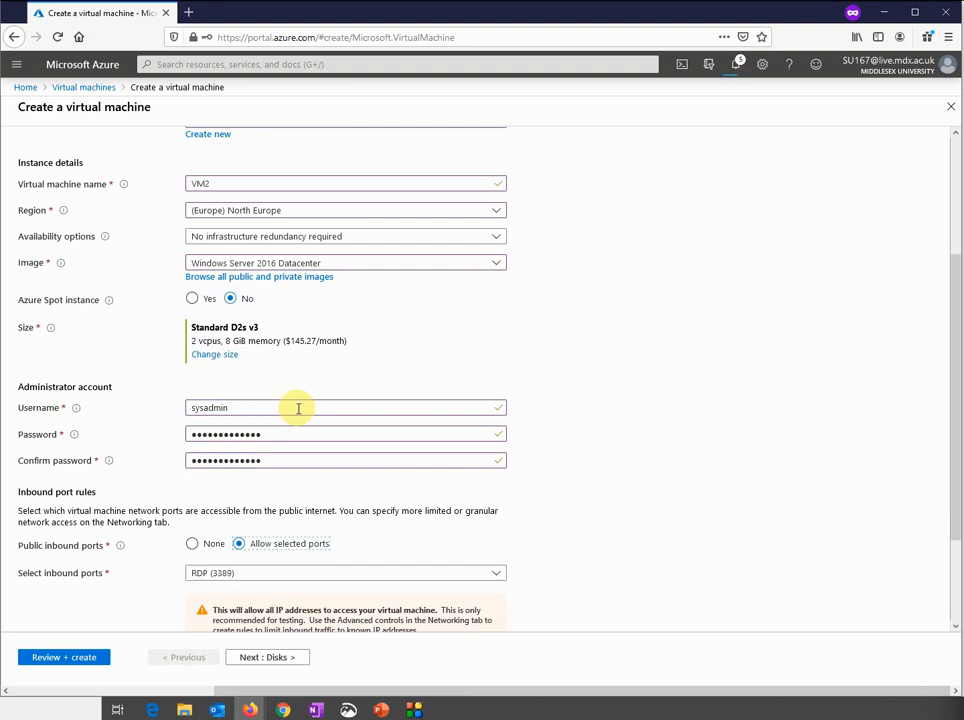
scroll(542, 505, "down", 3)
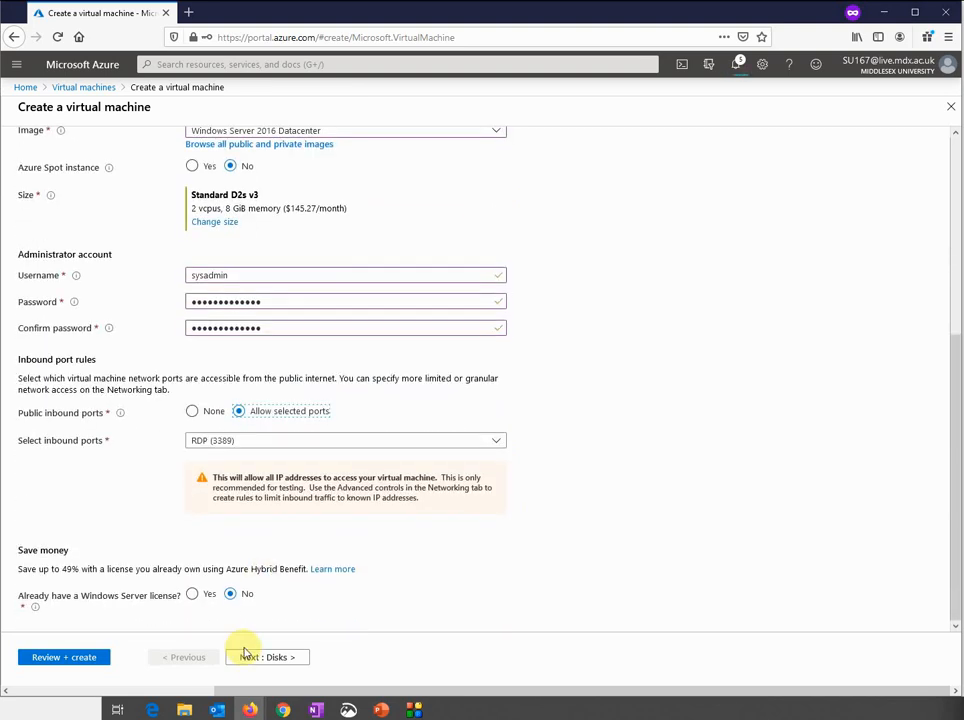
left_click(253, 658)
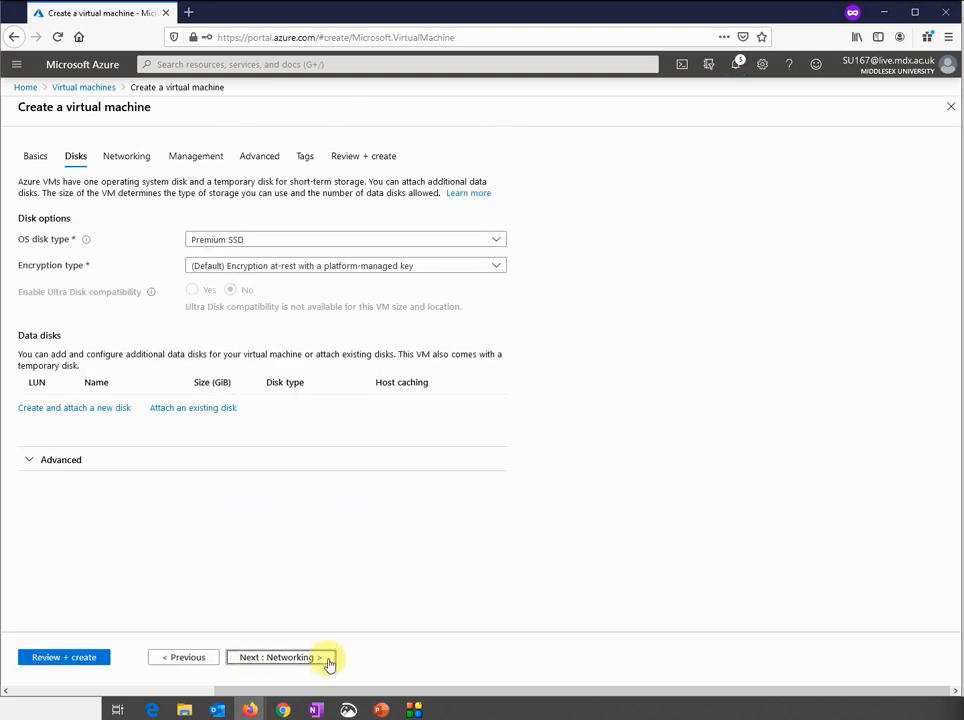
Set VM2's OS disk type to Standard HDD
left_click(238, 243)
left_click(231, 258)
left_click(280, 657)
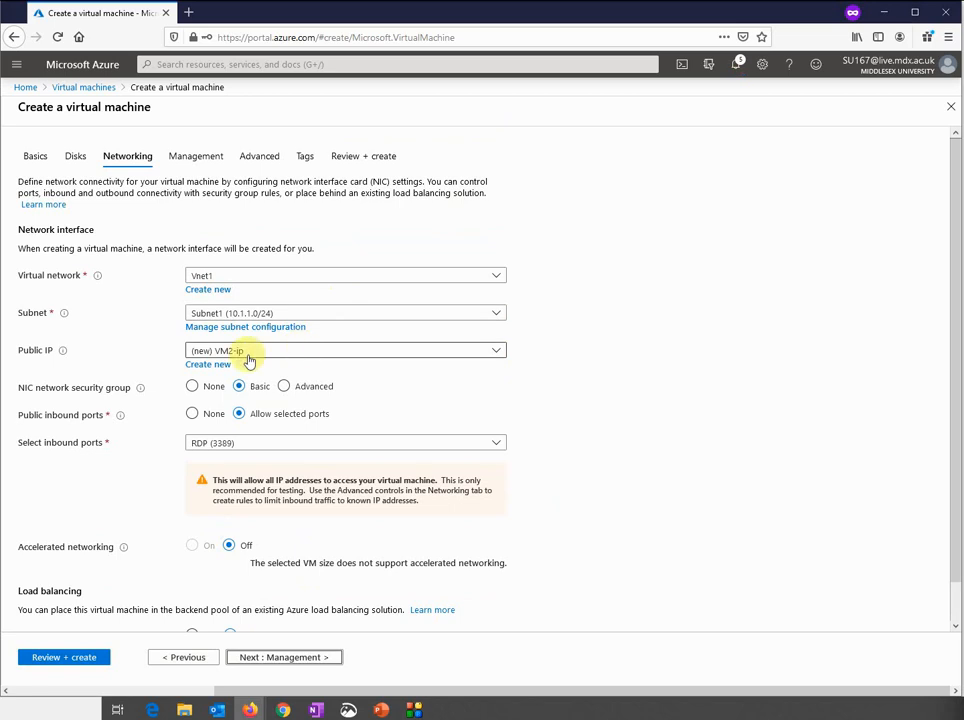
Place VM2 on Vnet2, Subnet1 (10.2.1.0/24), with new public IP VM2-ip
left_click(268, 279)
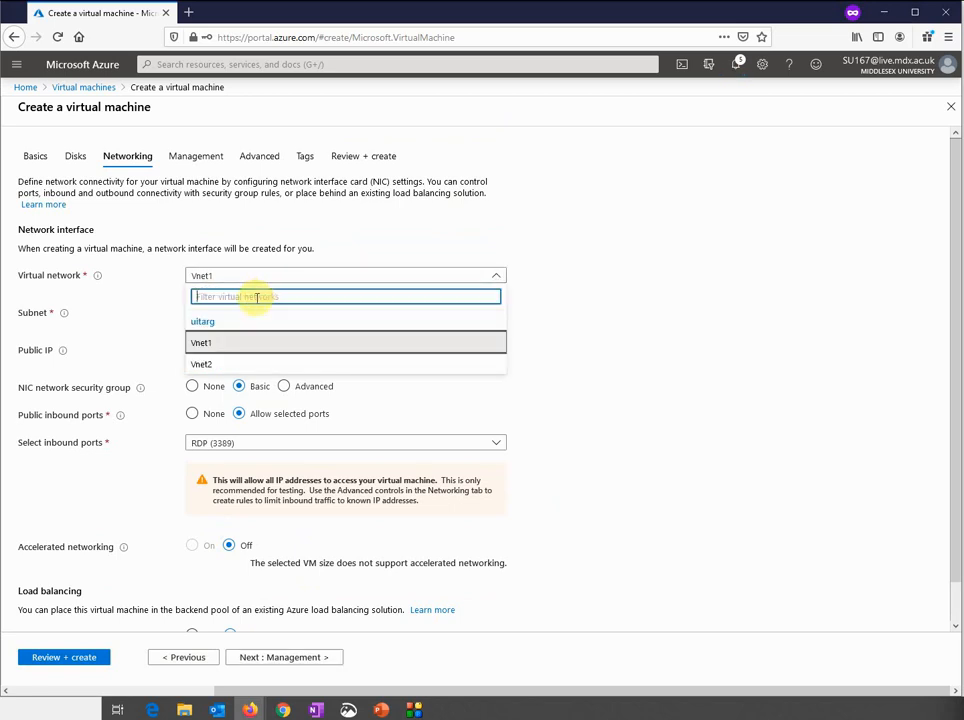
left_click(229, 367)
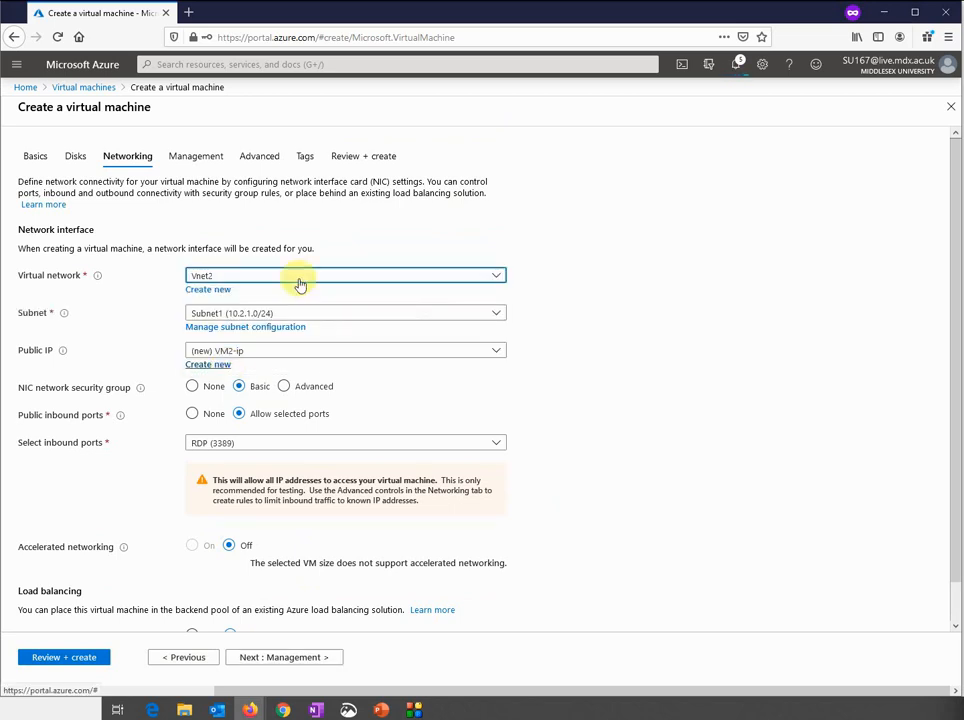
left_click(270, 314)
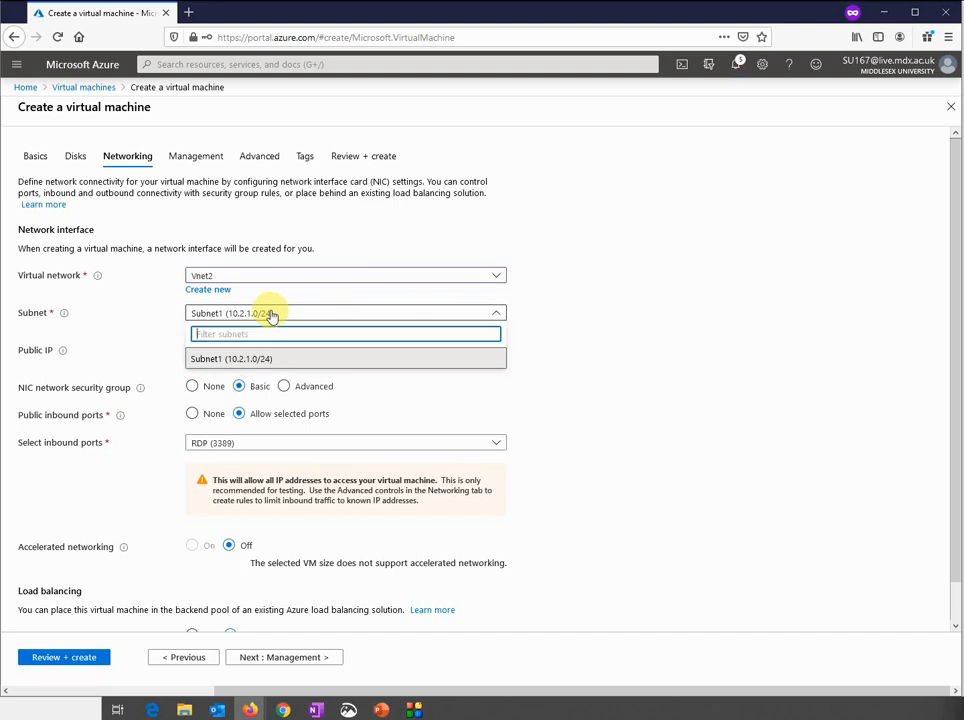
left_click(300, 359)
scroll(505, 398, "down", 1)
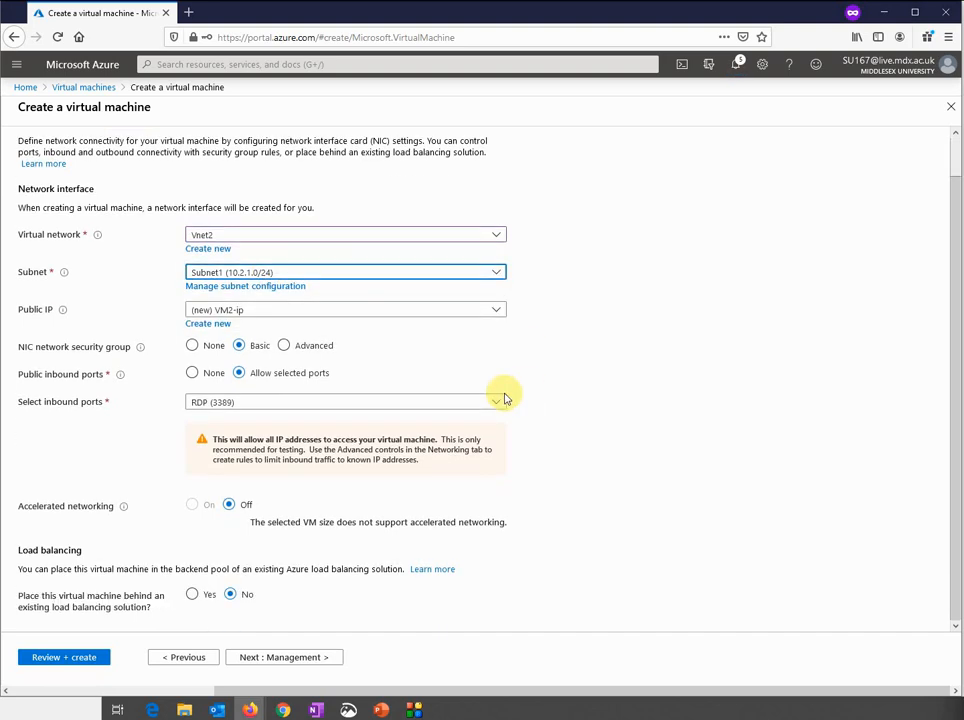
left_click(358, 315)
left_click(359, 324)
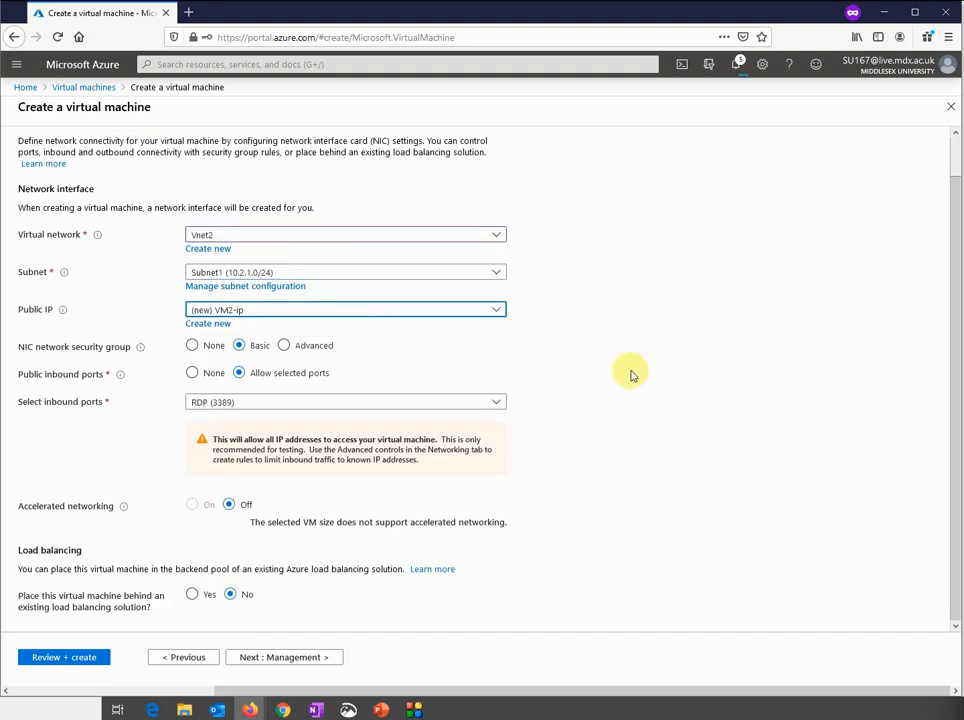
left_click(270, 658)
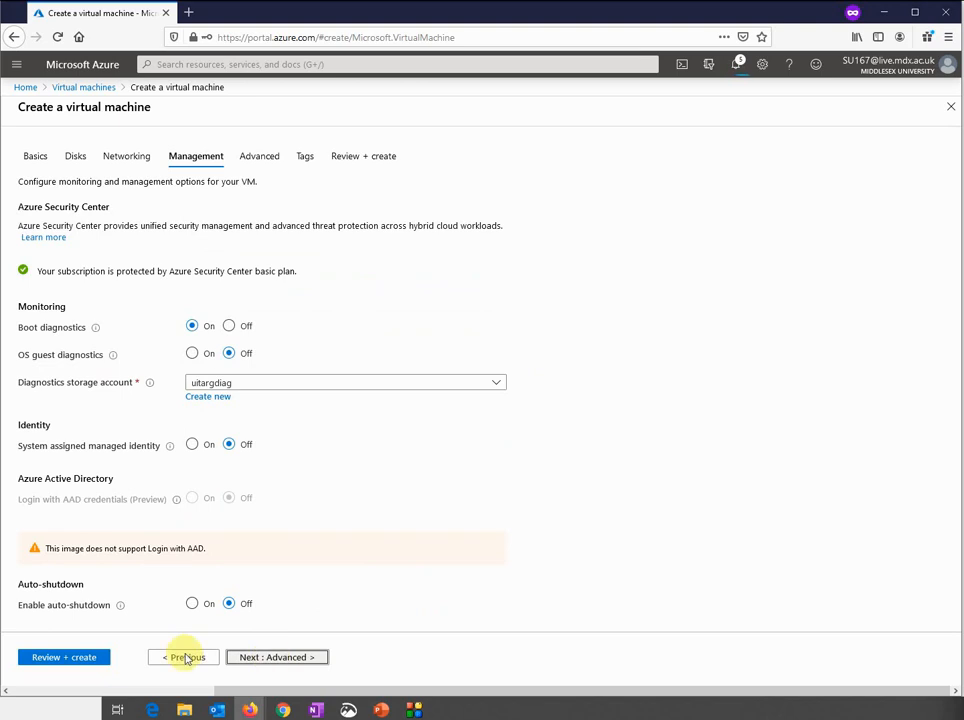
Pass VM2's validation, then open VM1's overview and copy public IP 52.164.240.186
left_click(90, 660)
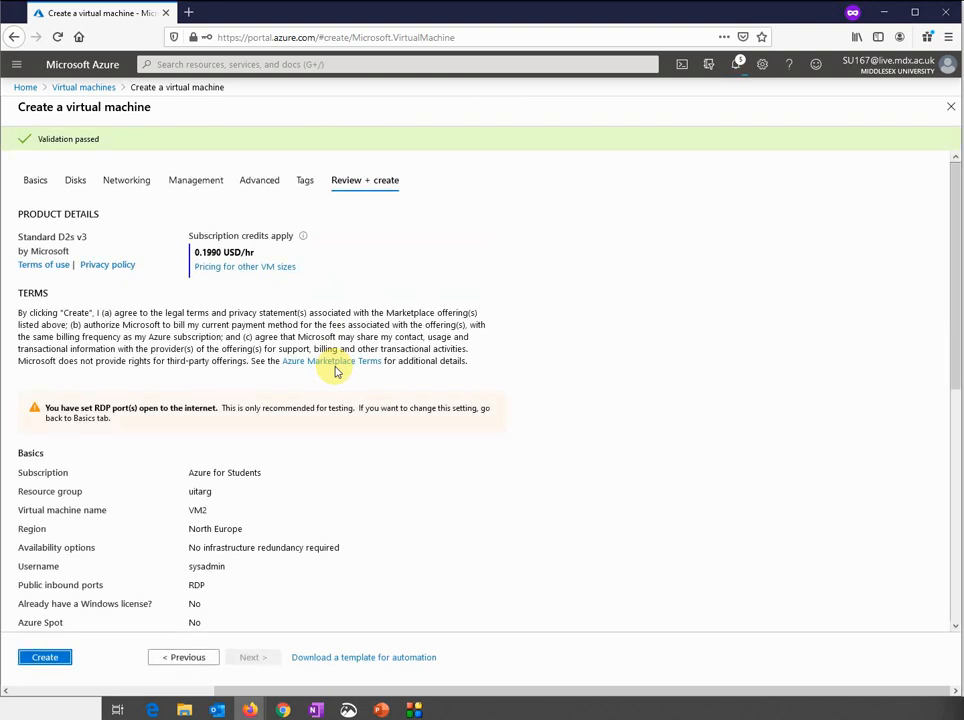
scroll(336, 371, "down", 5)
scroll(336, 371, "down", 1)
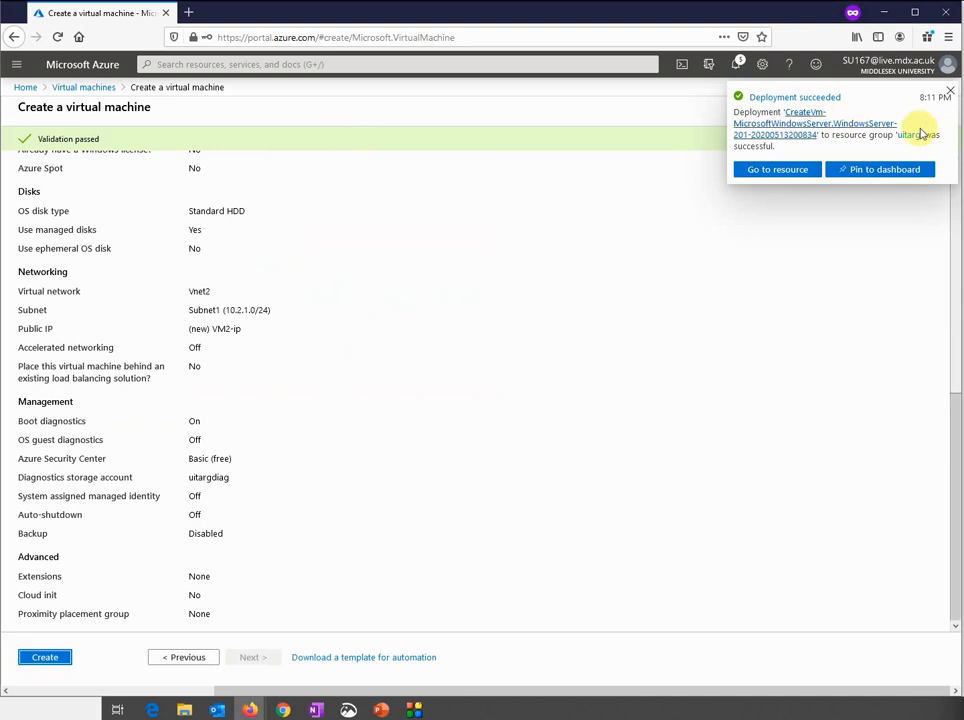
left_click(779, 170)
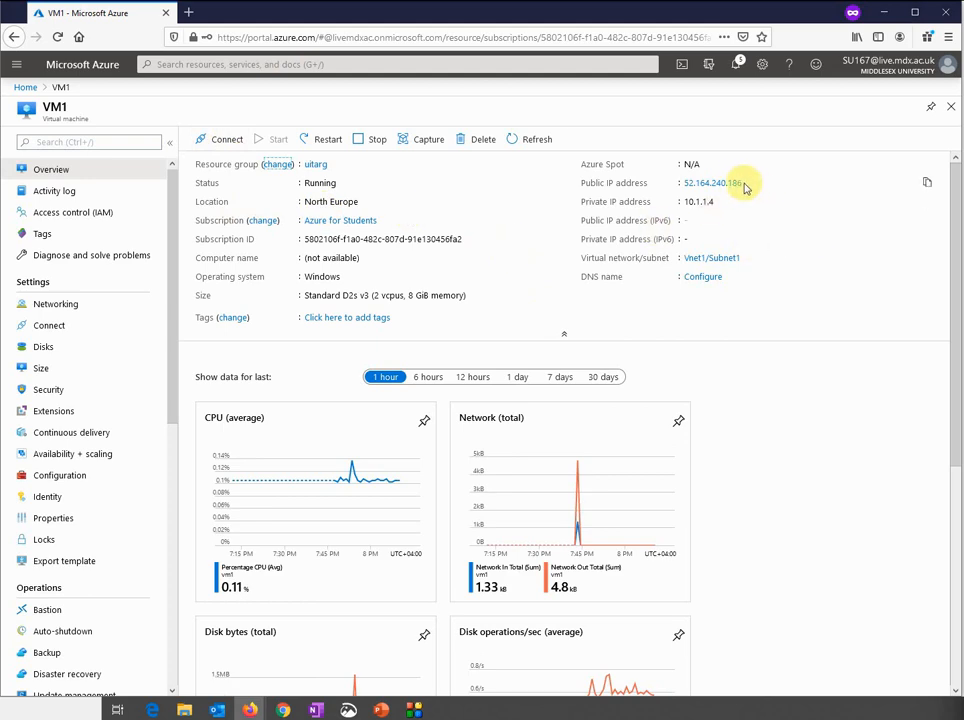
left_click(928, 184)
Connect to 52.164.240.186 with mstsc as .\sysadmin, accepting the unverified certificate
key("super+r")
type("mstsc")
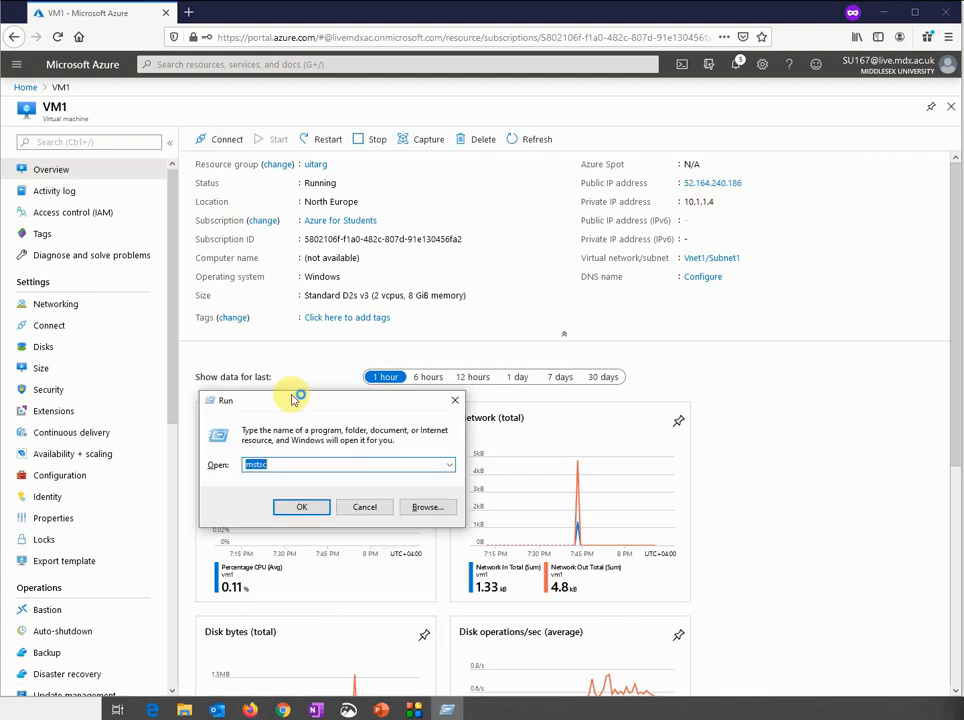
key("Return")
key("ctrl+v")
key("Return")
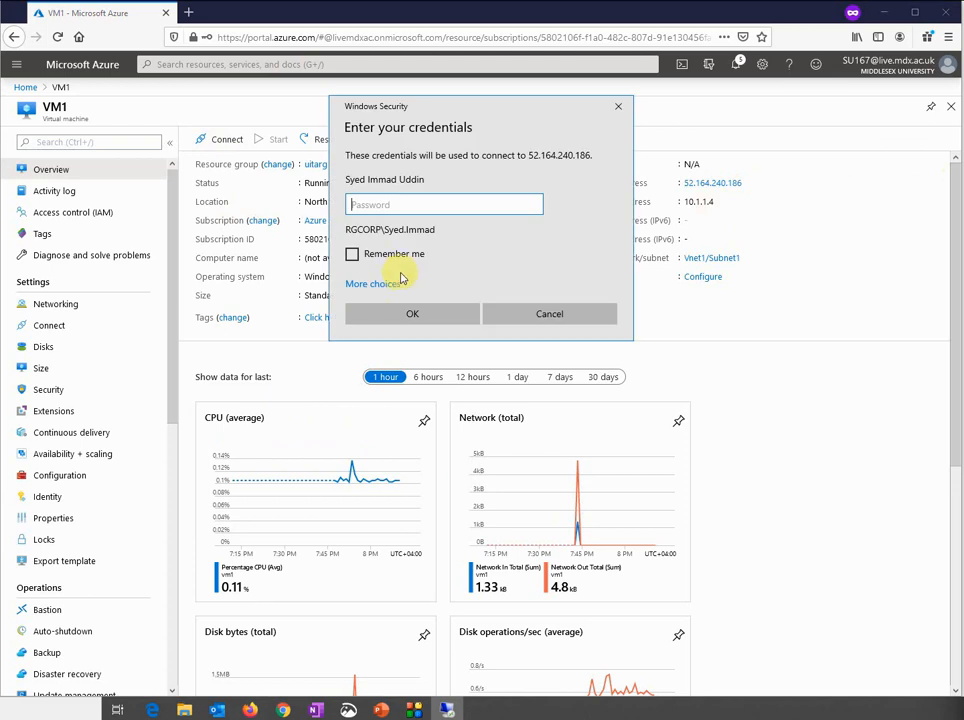
left_click(375, 285)
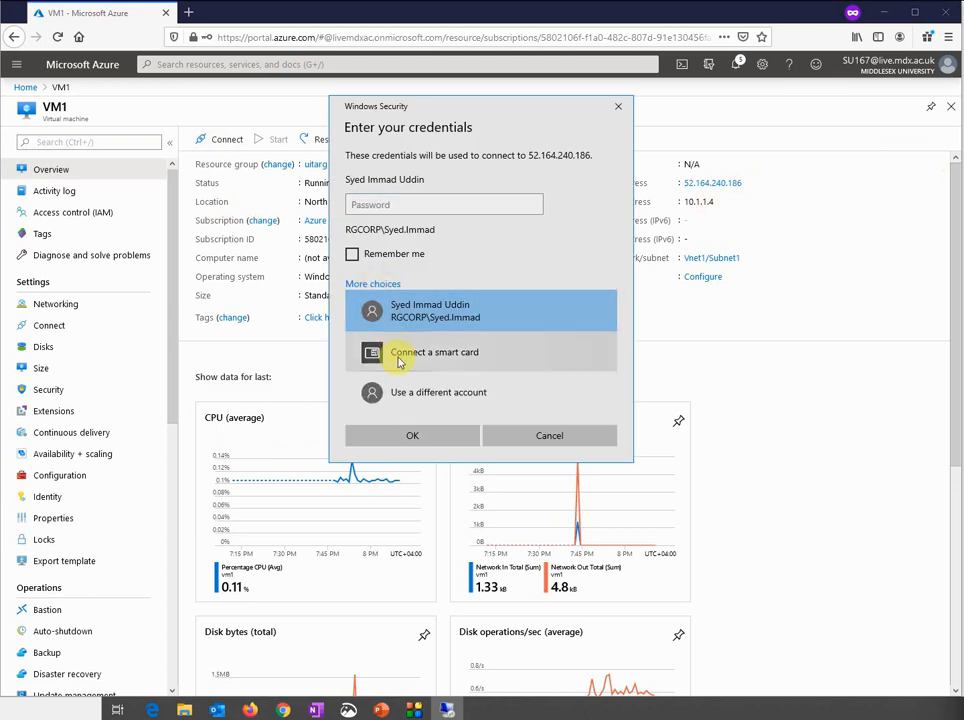
left_click(398, 390)
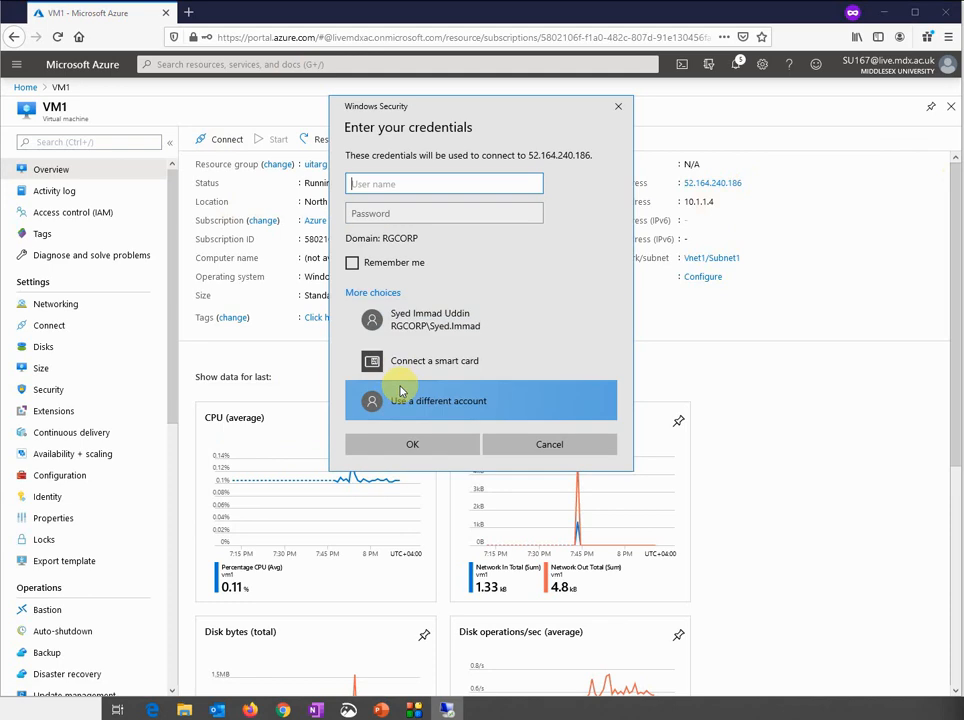
type(".\\sy")
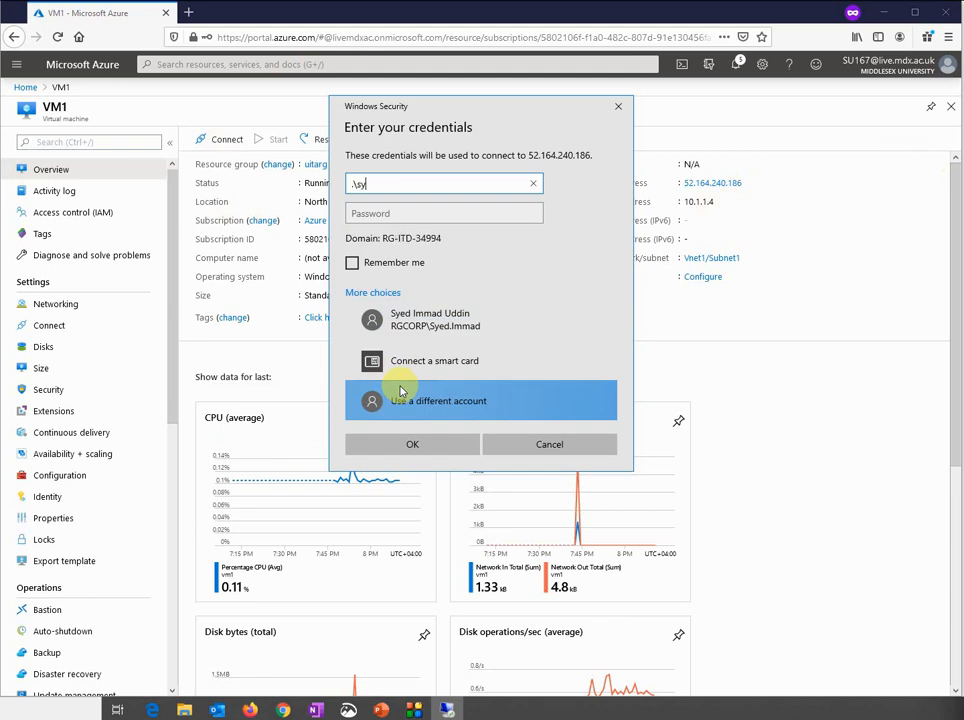
type("sadmin")
key("Tab")
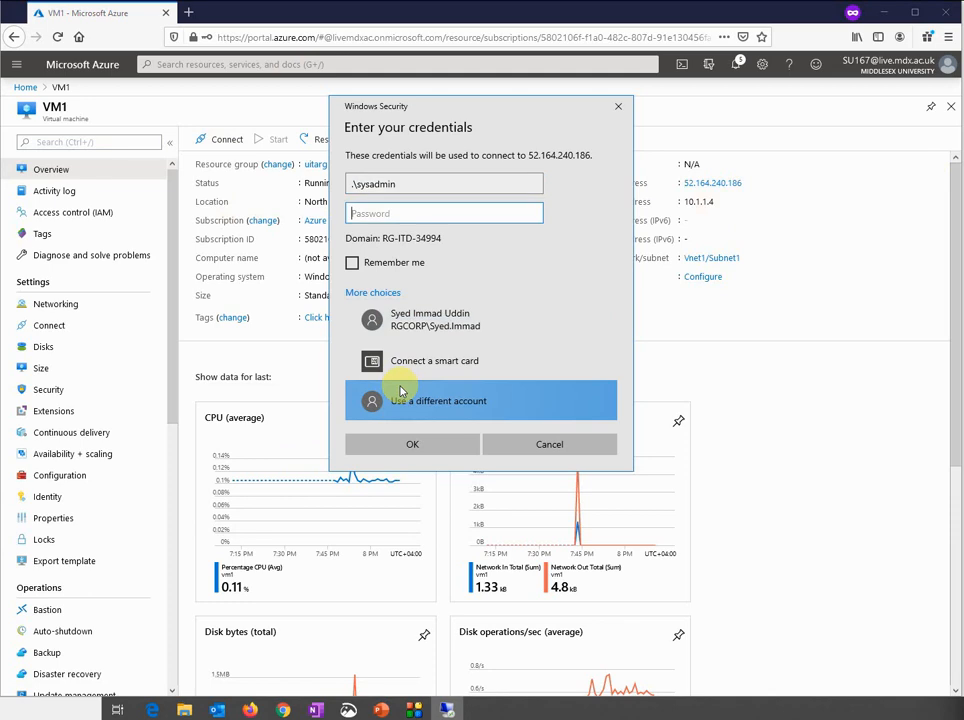
type("••")
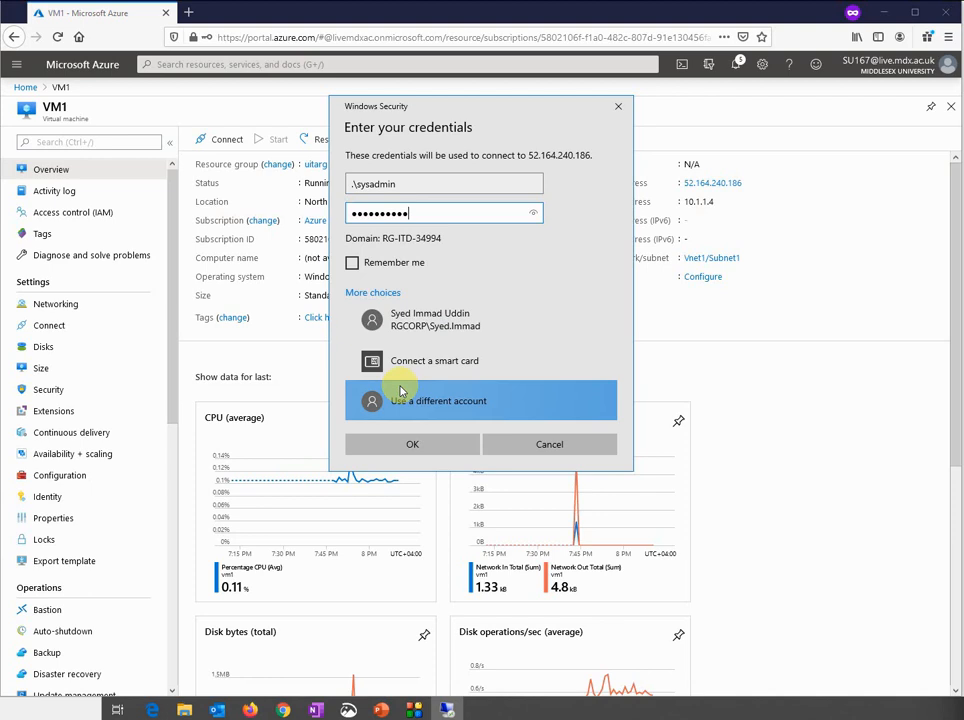
key("Return")
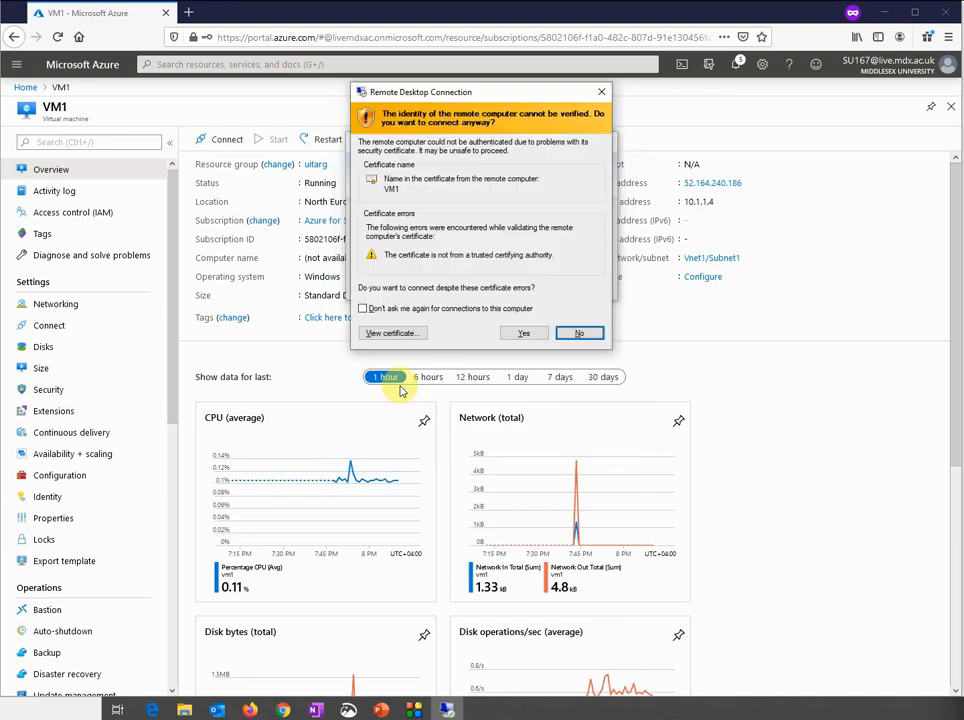
key("y")
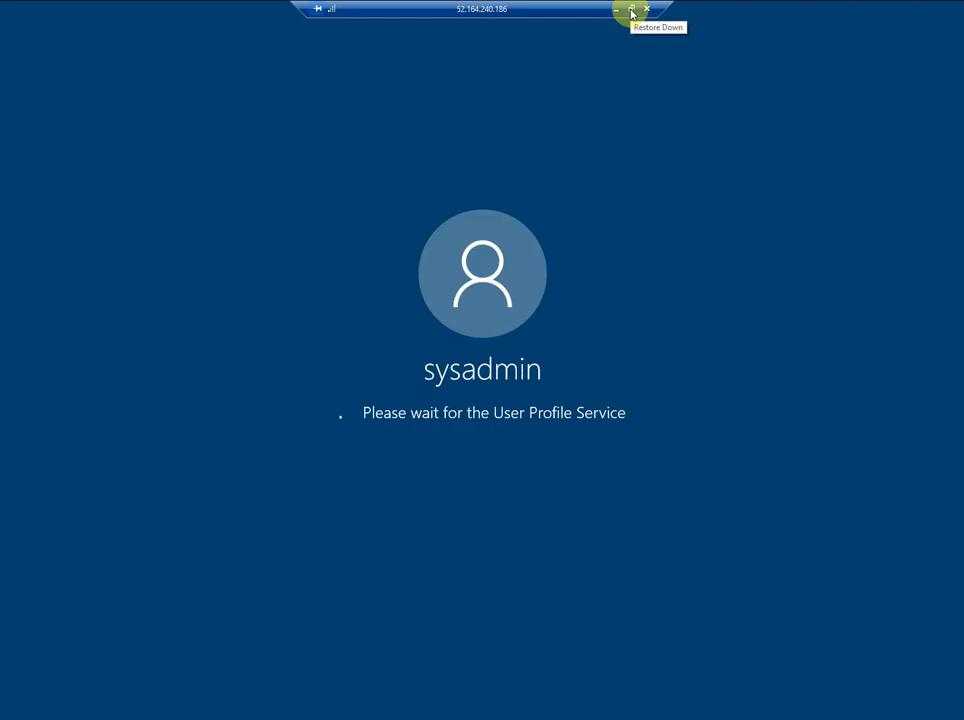
Restore the remote session into a window positioned beside the Azure VM1 page
left_click(631, 9)
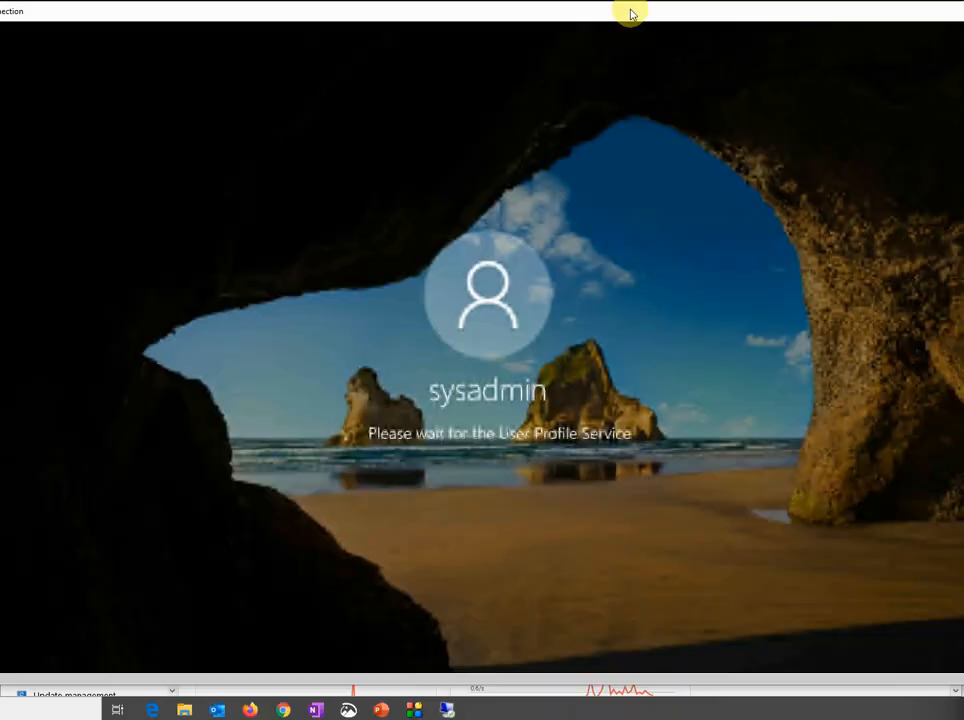
left_click_drag(0, 11, 185, 60)
left_click_drag(303, 60, 609, 172)
left_click_drag(748, 195, 265, 86)
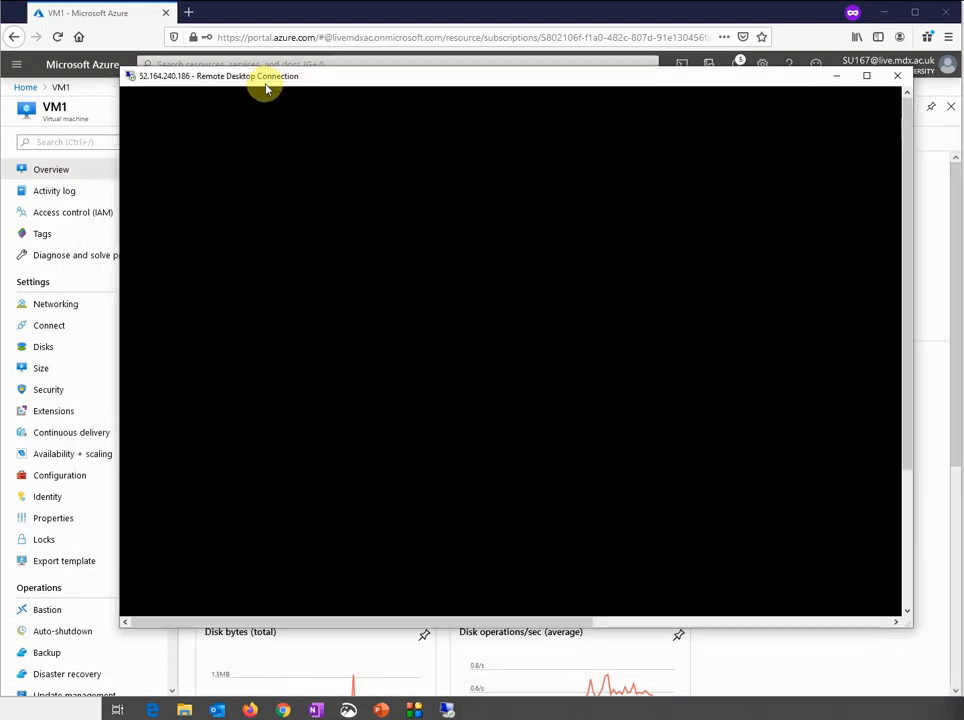
Open the uitarg resource group, refresh its resource list, and add a new resource
left_click(293, 12)
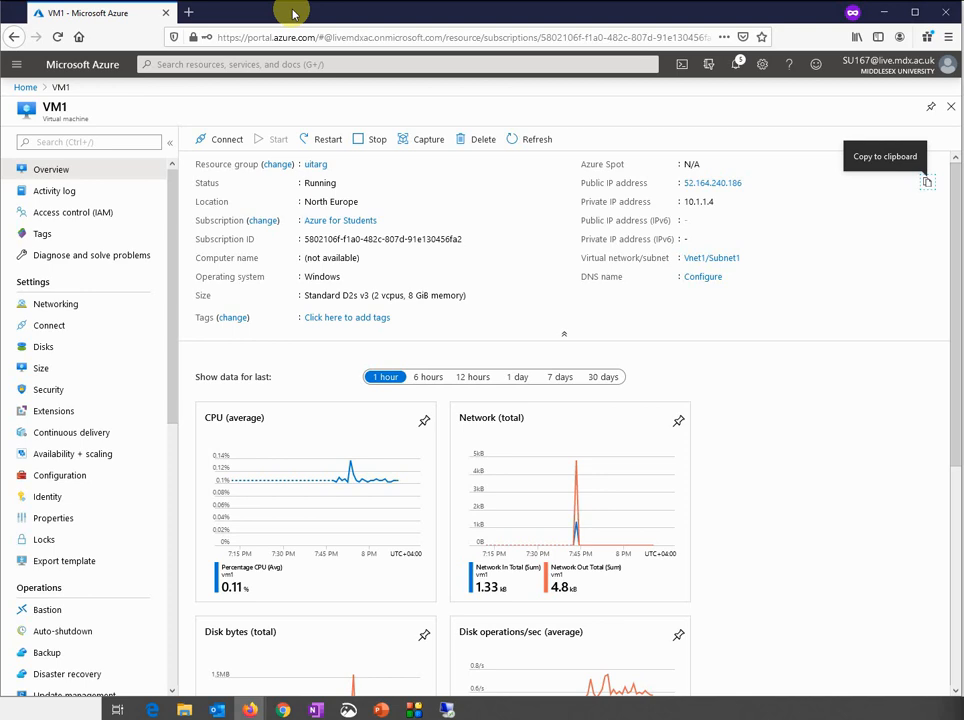
left_click(25, 88)
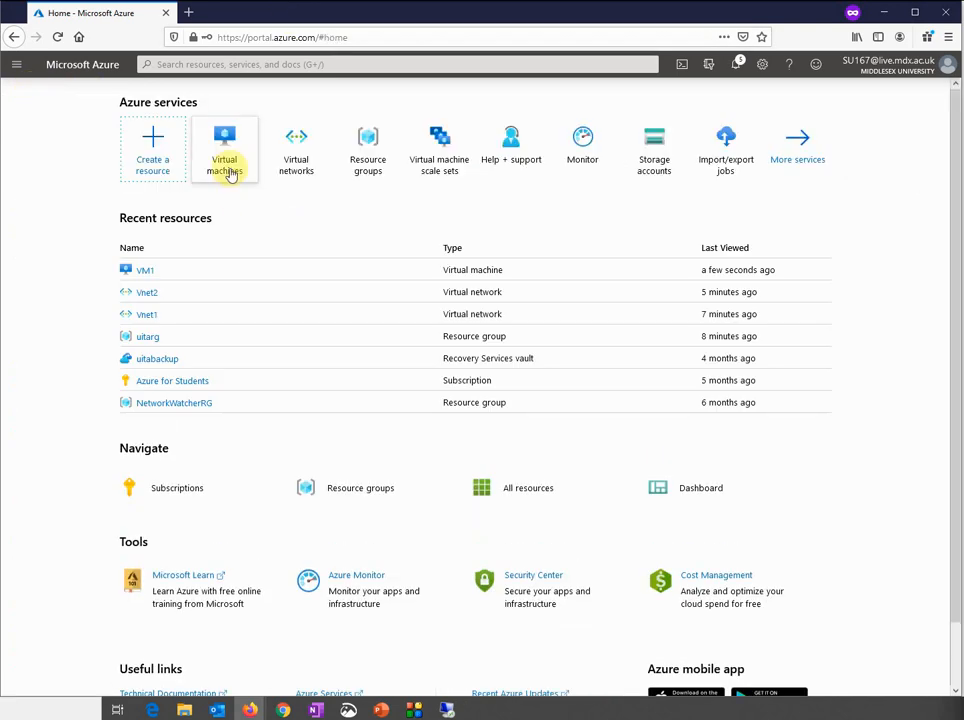
left_click(147, 338)
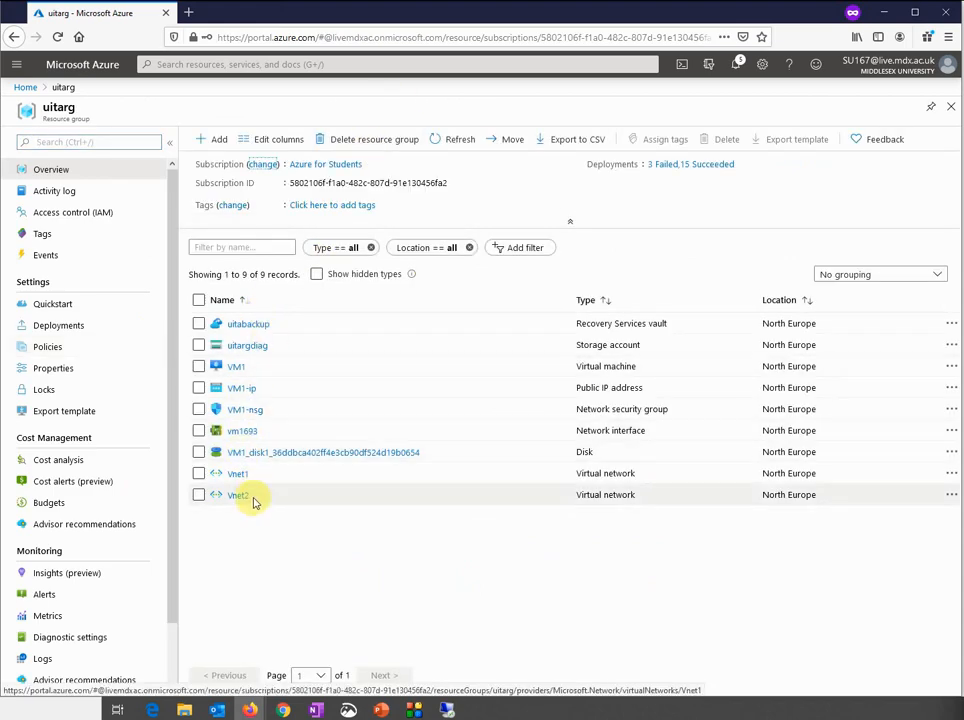
left_click(735, 67)
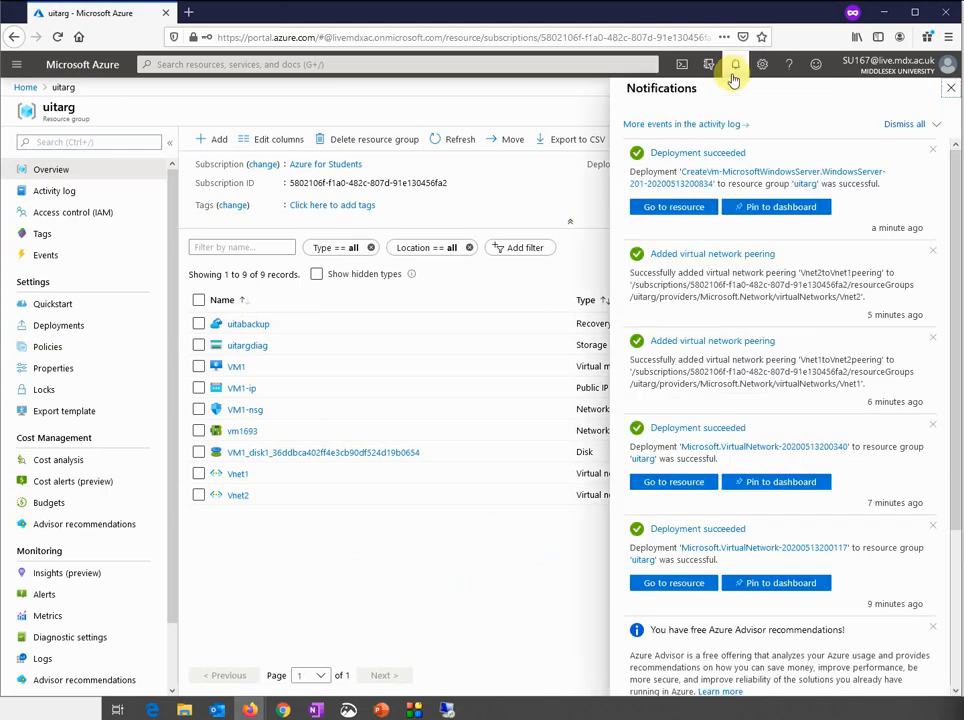
left_click(734, 70)
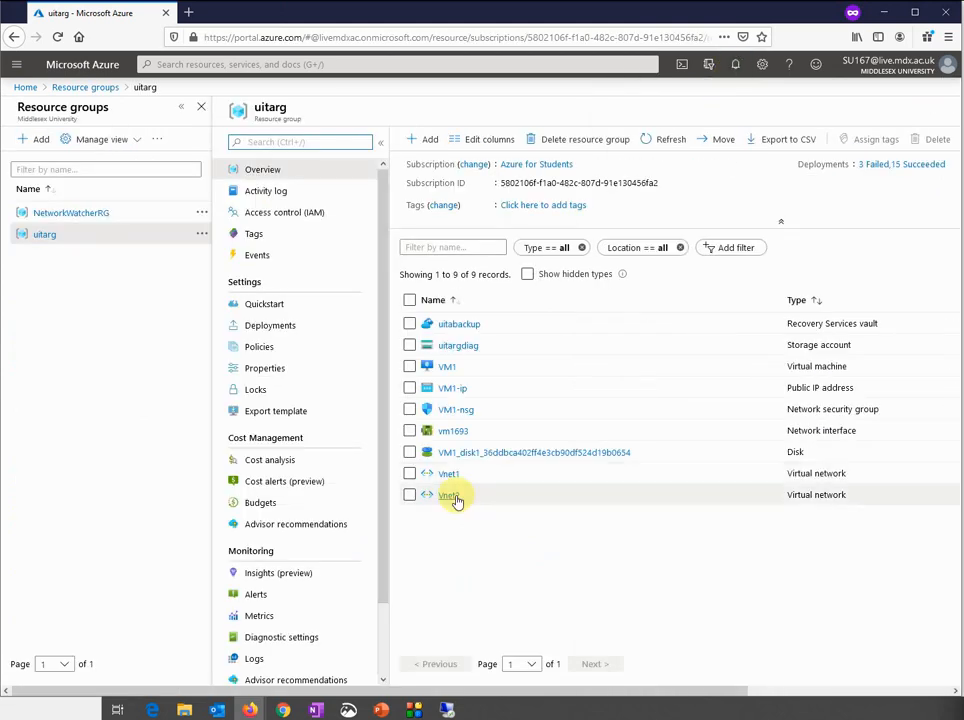
left_click(651, 151)
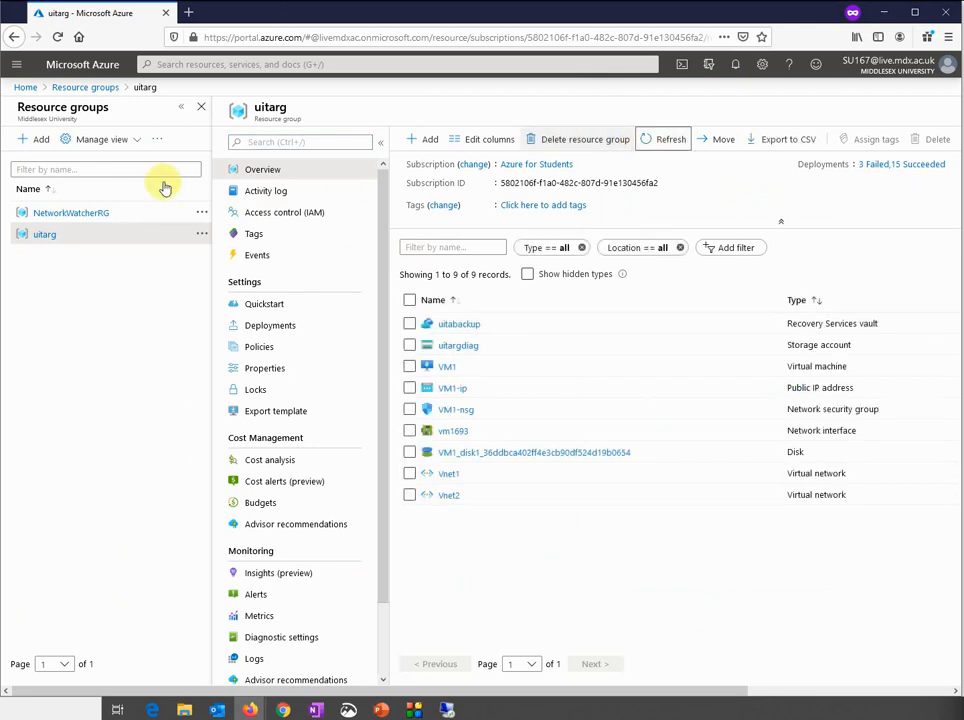
left_click(76, 216)
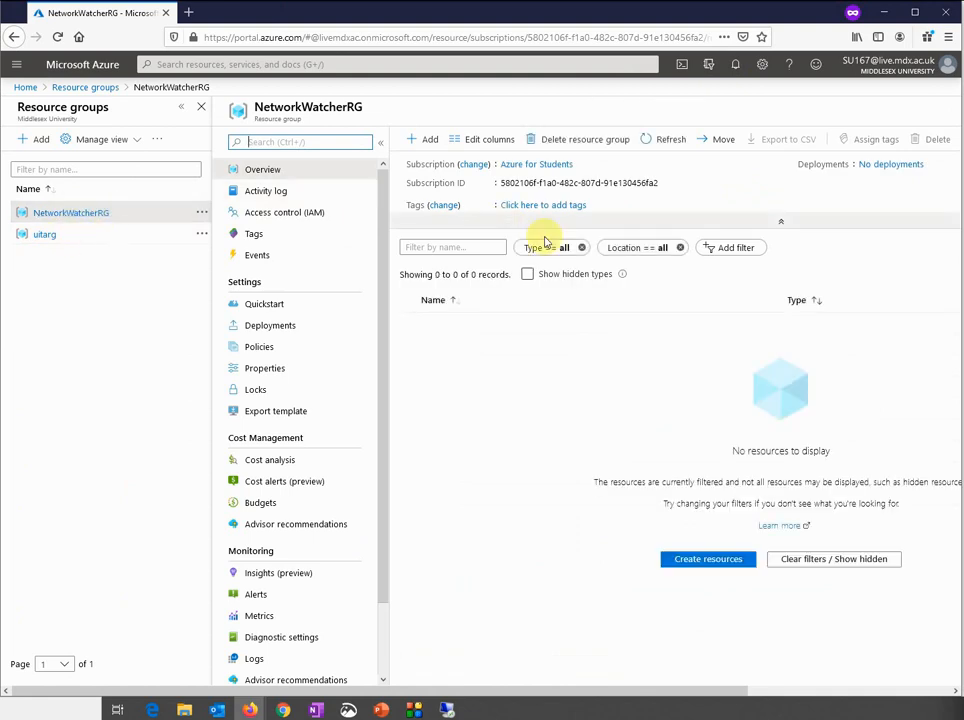
left_click(43, 234)
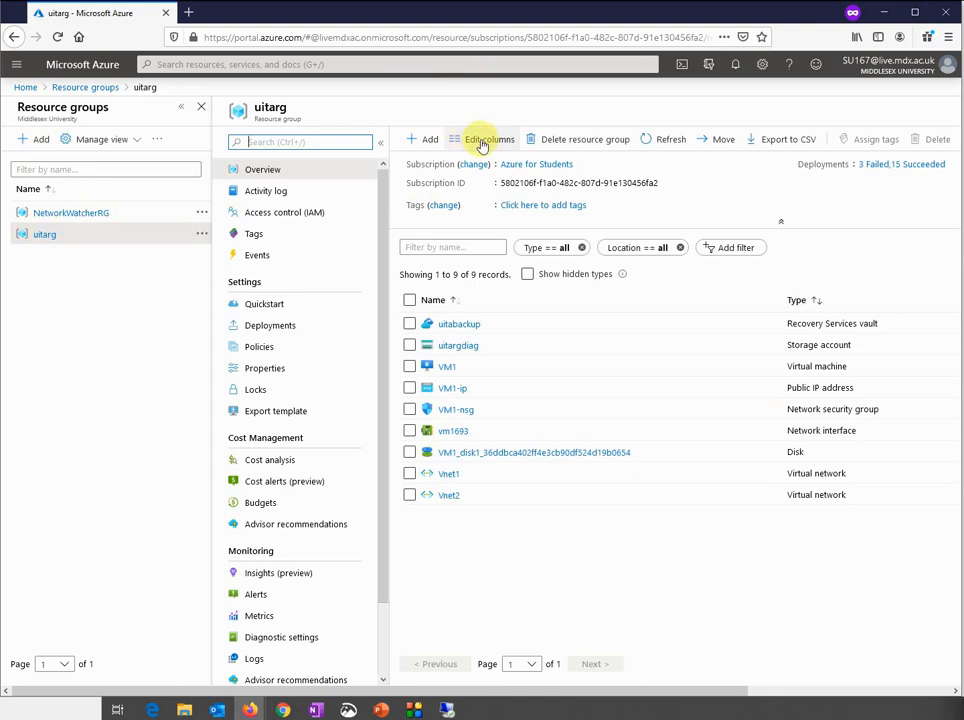
left_click(430, 142)
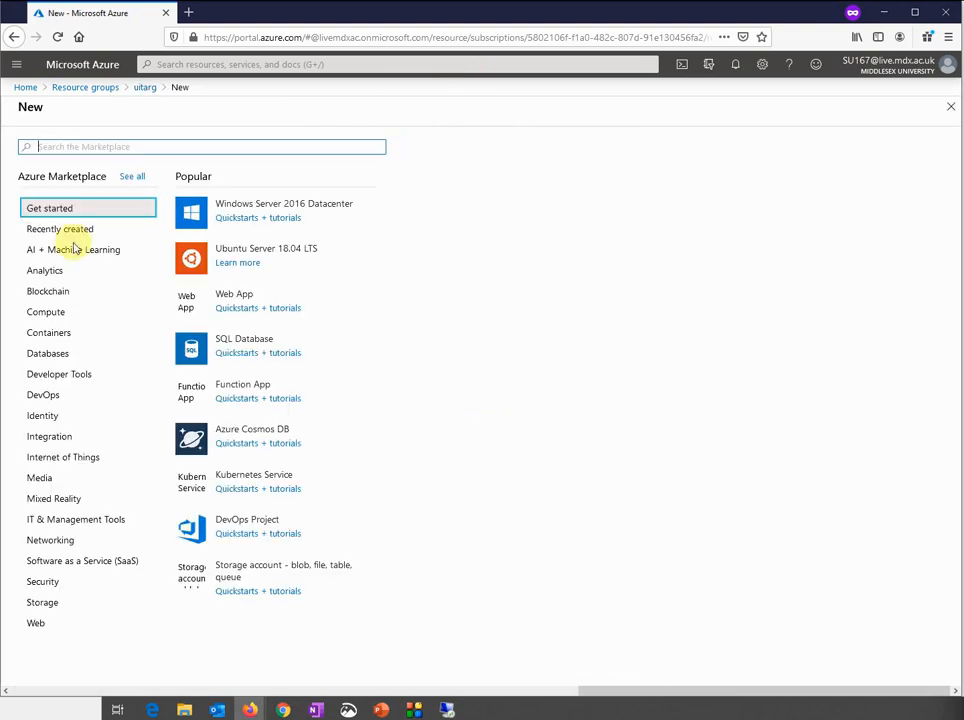
Start a Windows Server 2016 Datacenter VM and set its region to North Europe
left_click(259, 209)
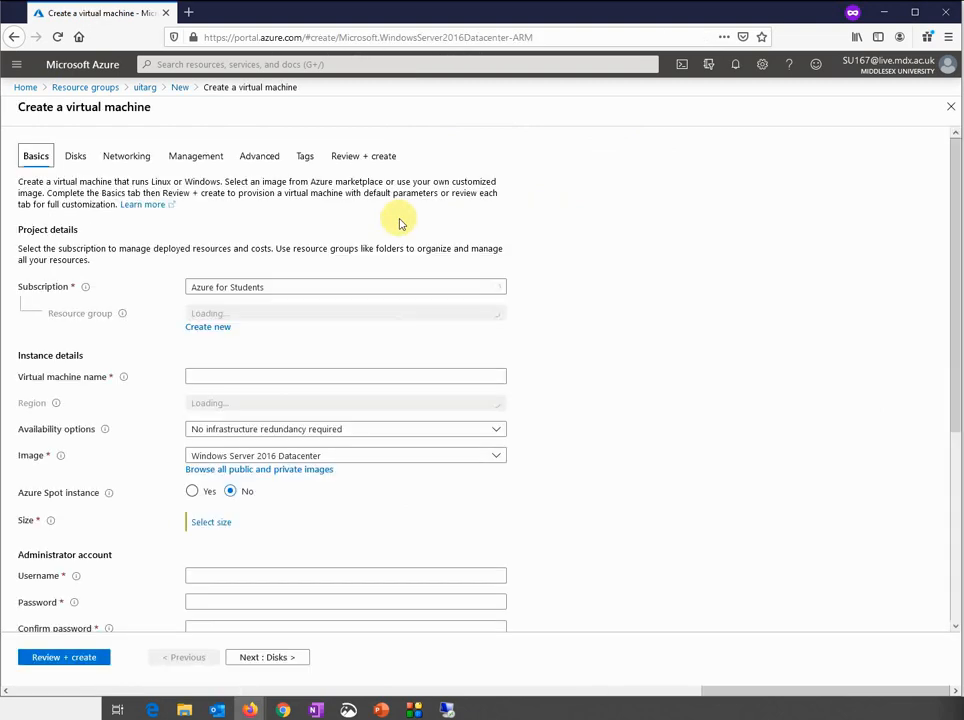
left_click(243, 376)
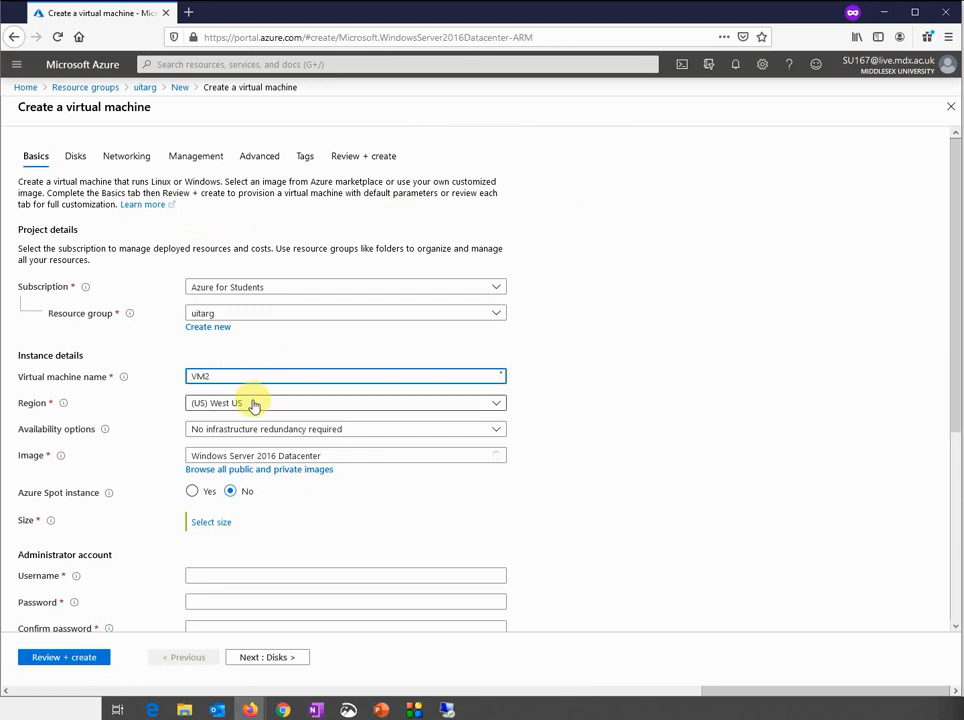
left_click(255, 403)
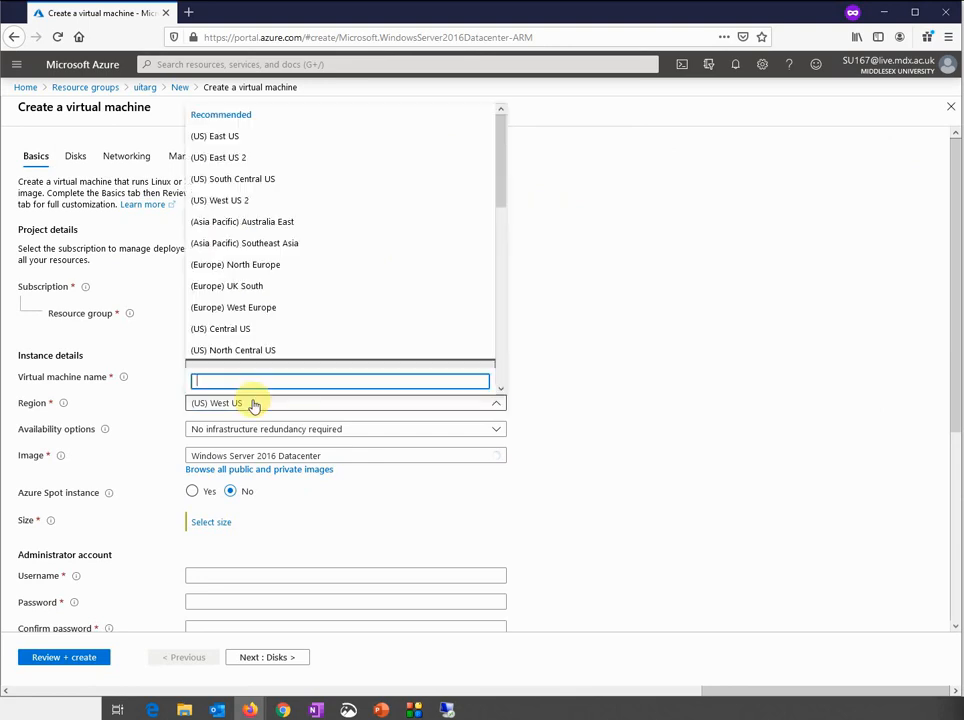
left_click(280, 266)
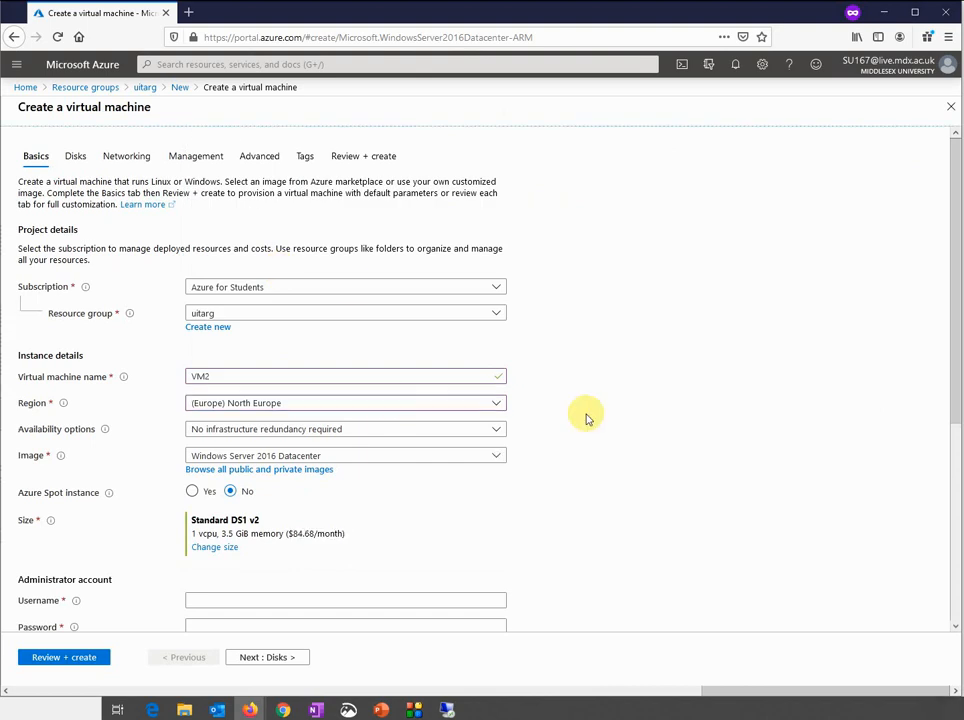
scroll(587, 418, "down", 2)
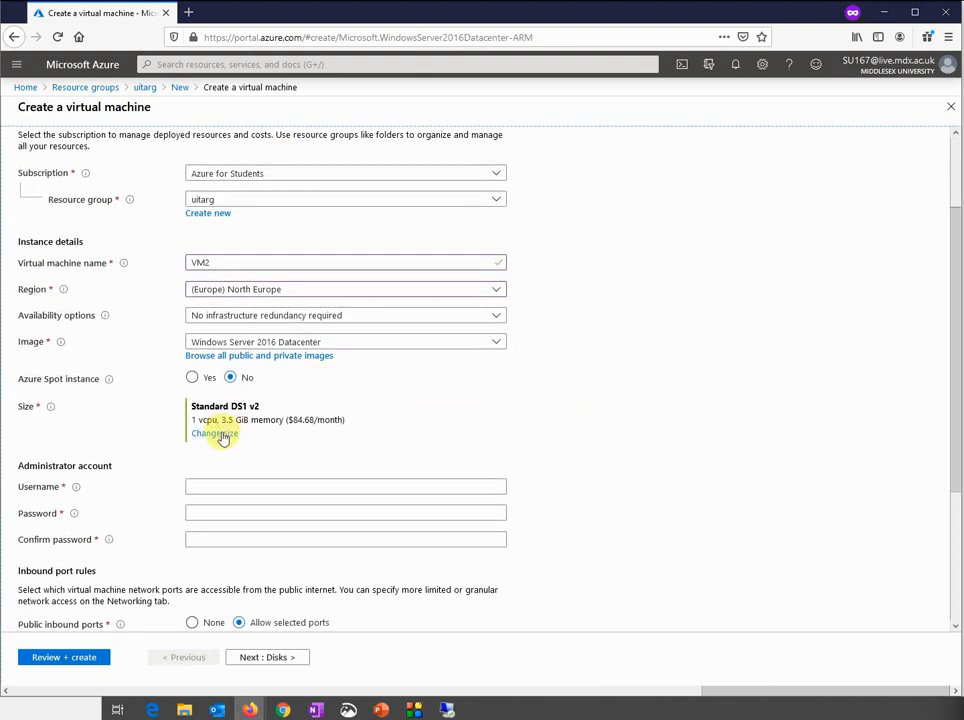
Change the VM size to Standard DS2 v2
left_click(220, 434)
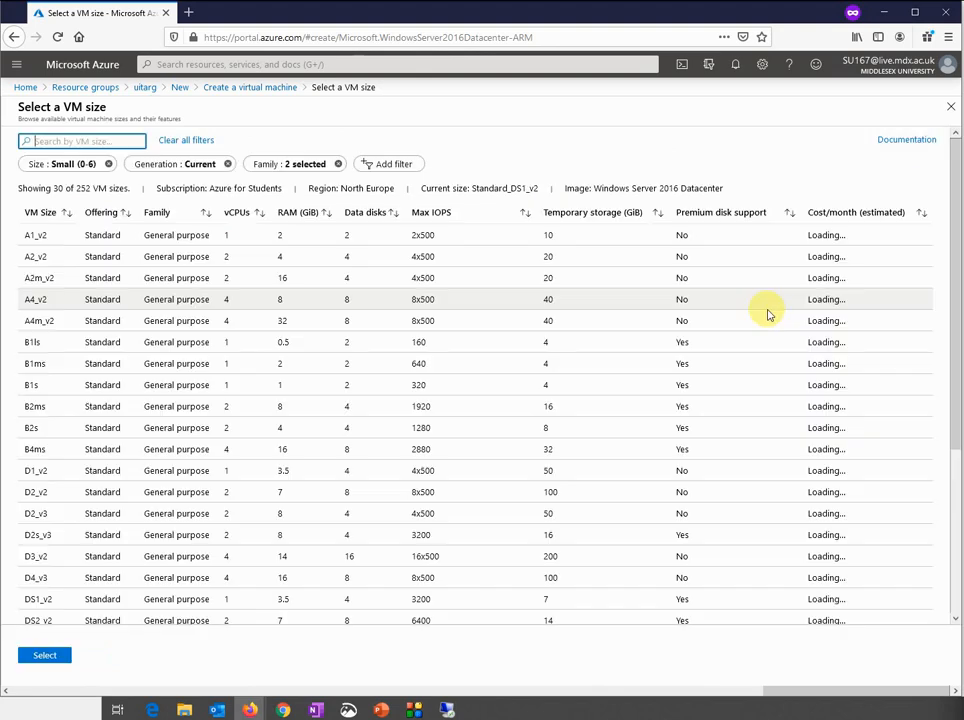
scroll(232, 370, "down", 1)
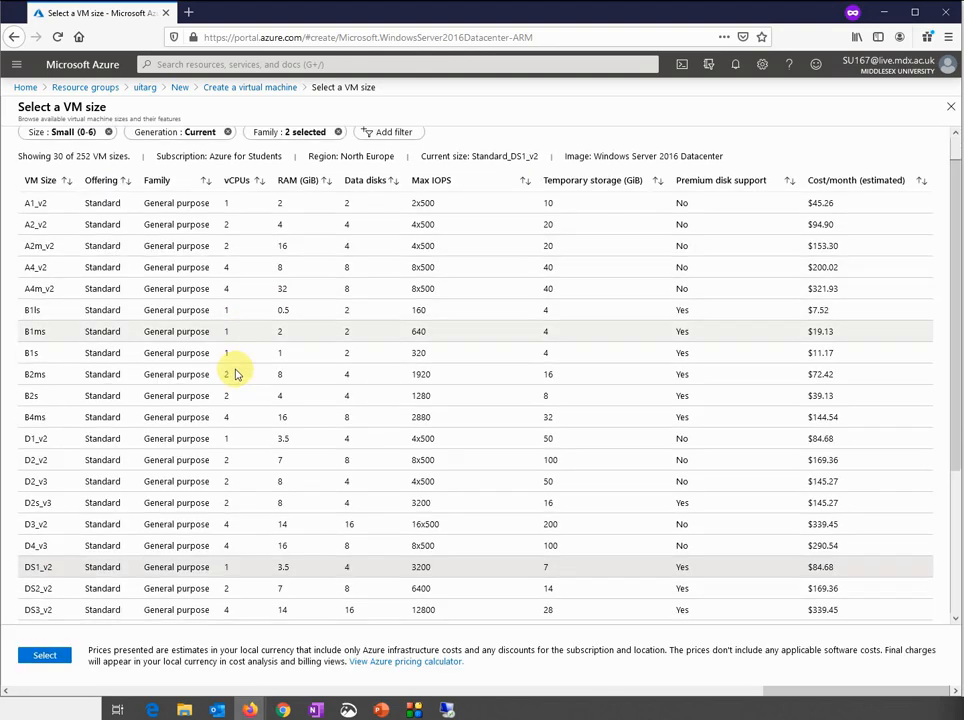
scroll(234, 372, "down", 2)
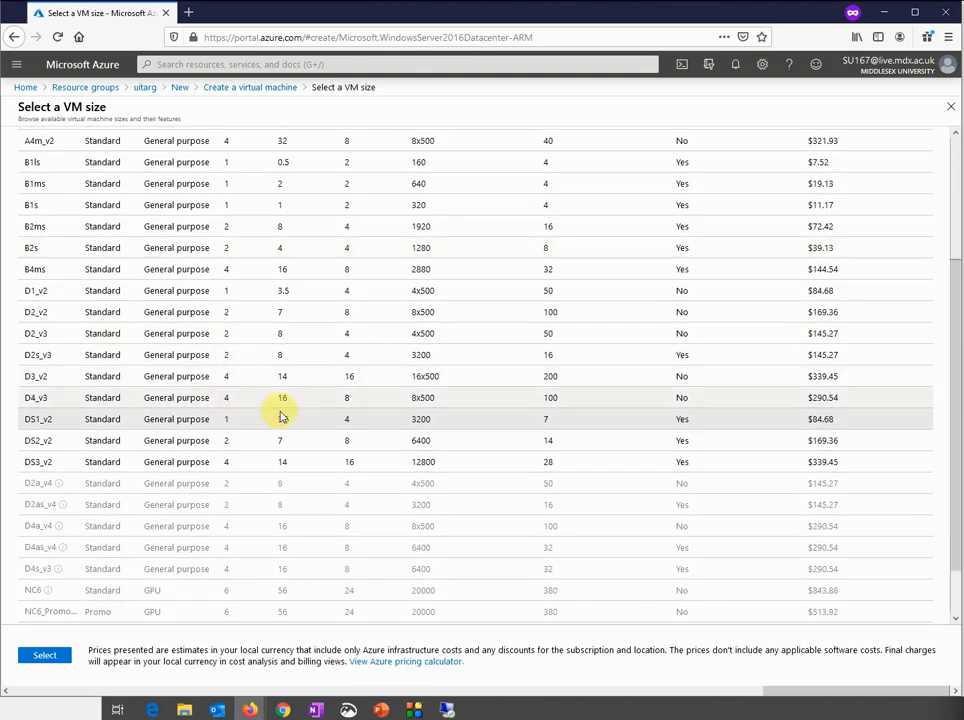
left_click(258, 443)
left_click(44, 655)
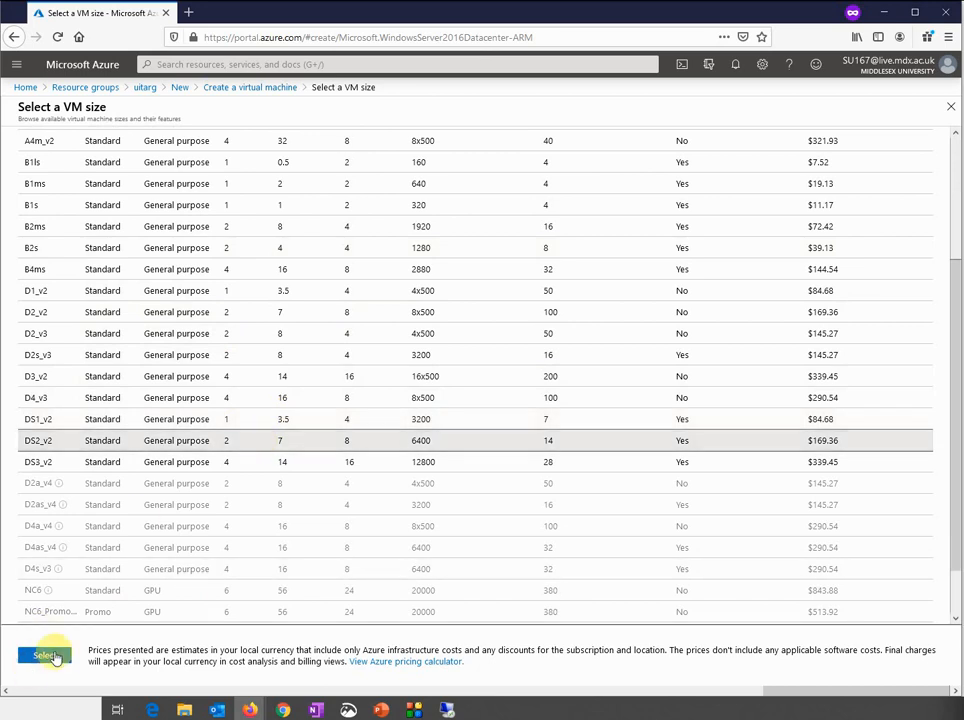
left_click(206, 486)
Enter 'sysadmin' as VM2's administrator username and fill in a password and its confirmation
type("sysadmin")
key("Tab")
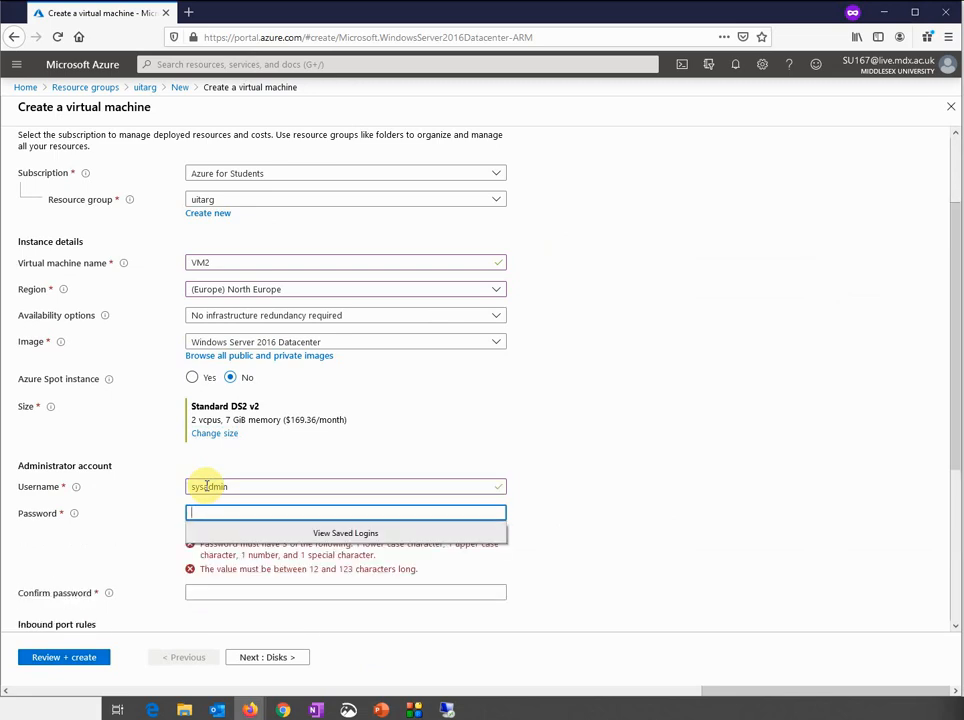
type("••")
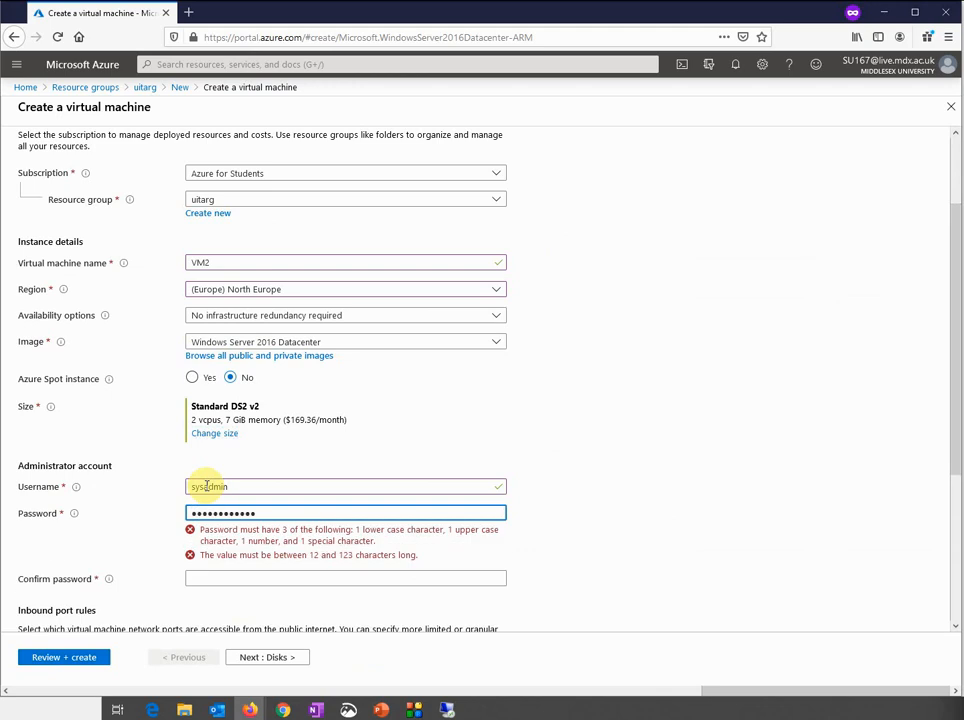
key("Tab")
type("•••")
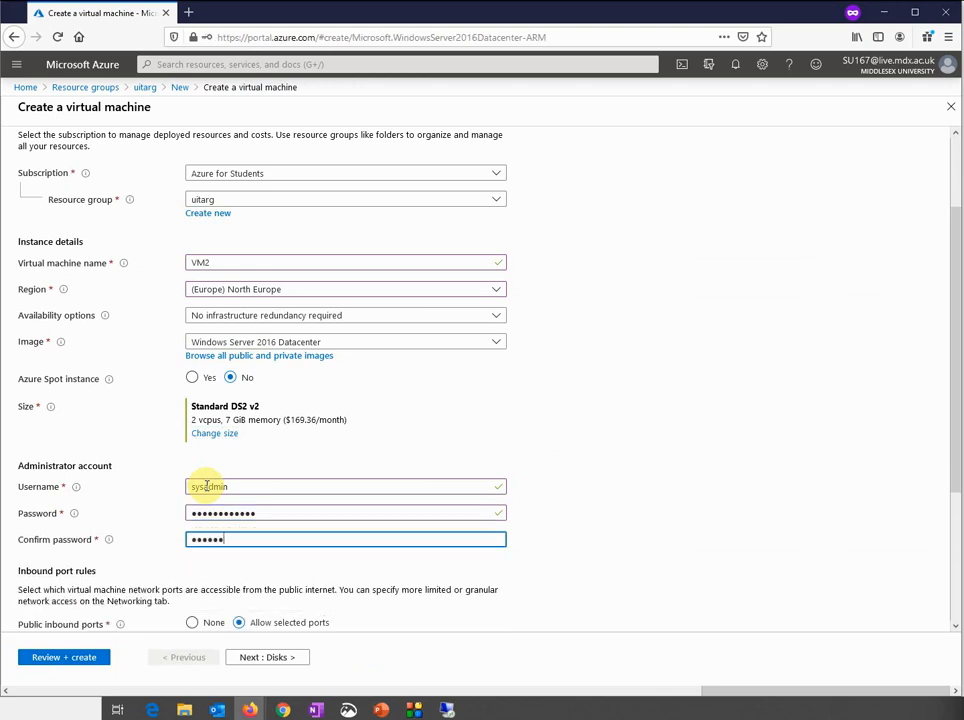
Retype the confirmation and password entries until they match and the mismatch error clears
key("BackSpace")
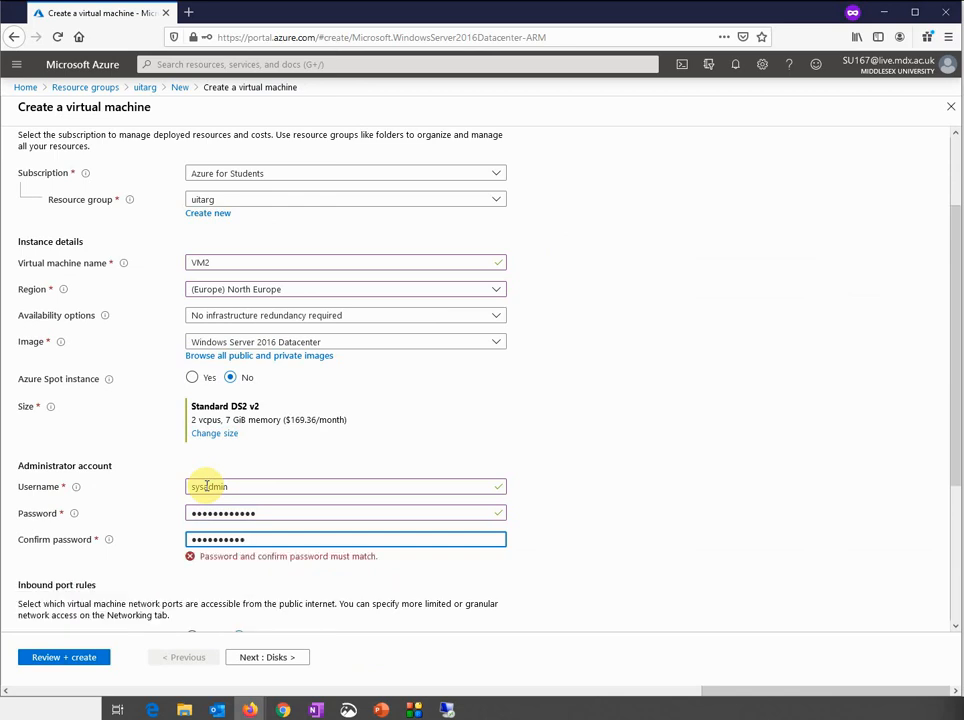
left_click(577, 529)
double_click(321, 539)
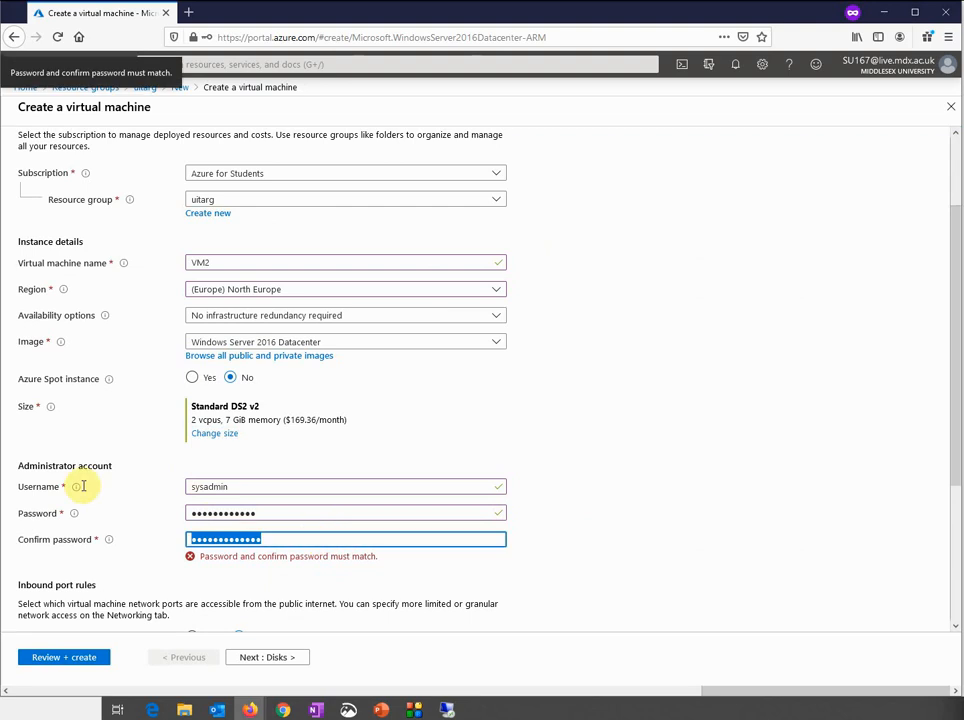
type("P")
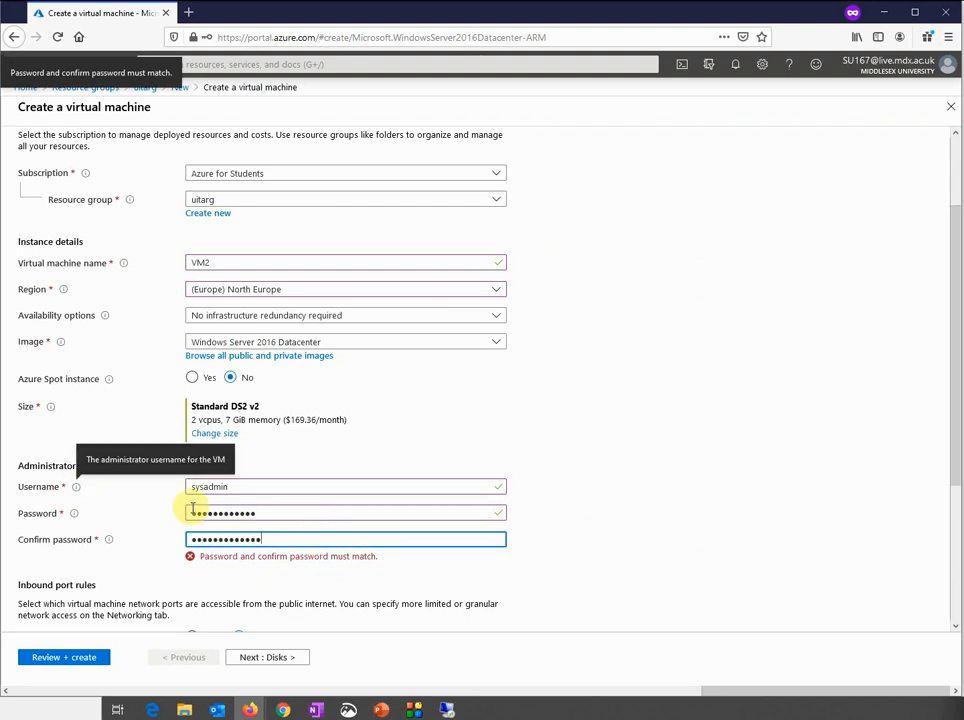
left_click(308, 580)
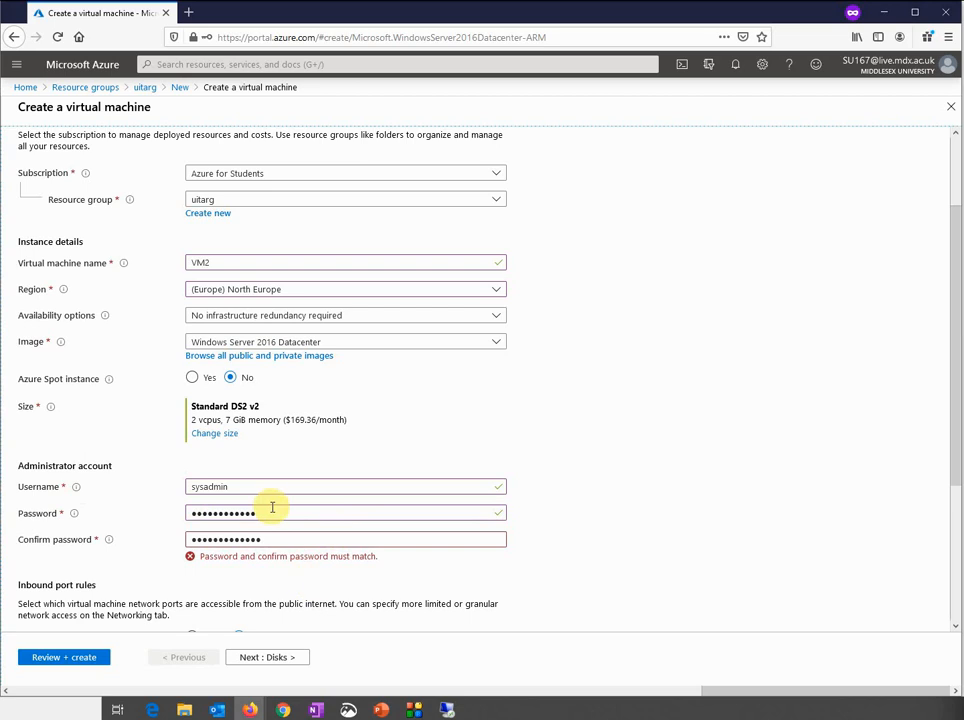
double_click(272, 507)
type("Pas")
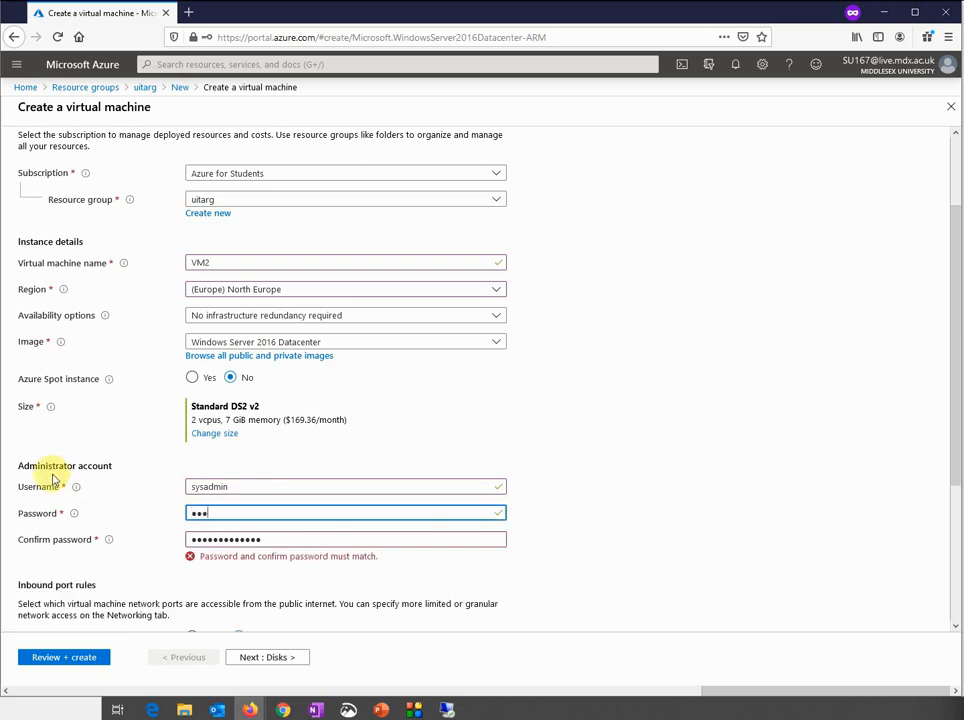
type("sword1234!")
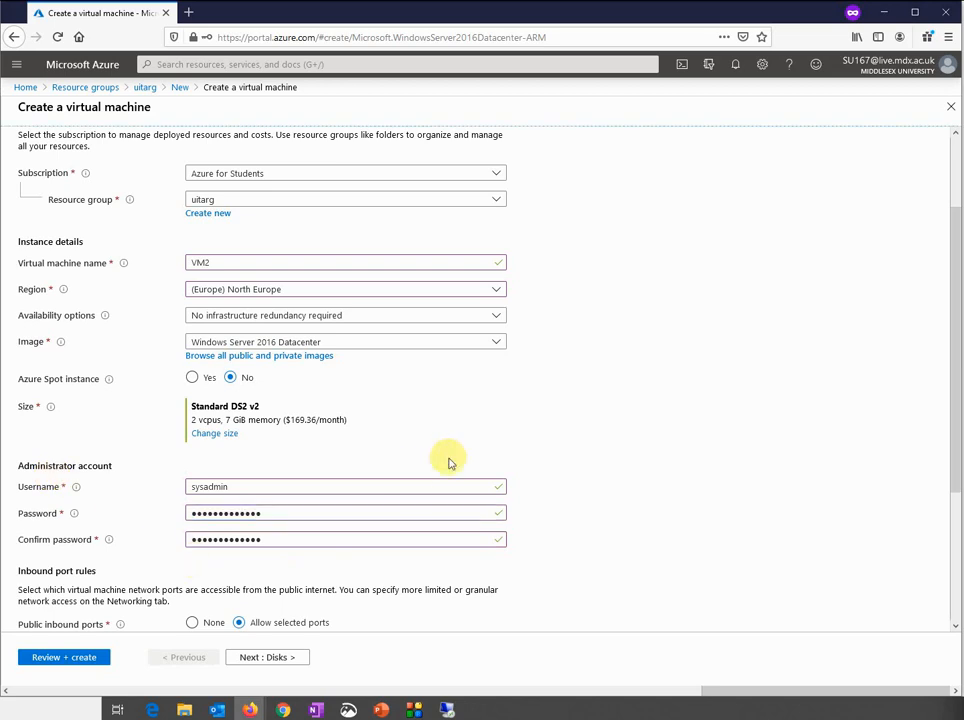
scroll(449, 447, "down", 1)
scroll(448, 446, "down", 4)
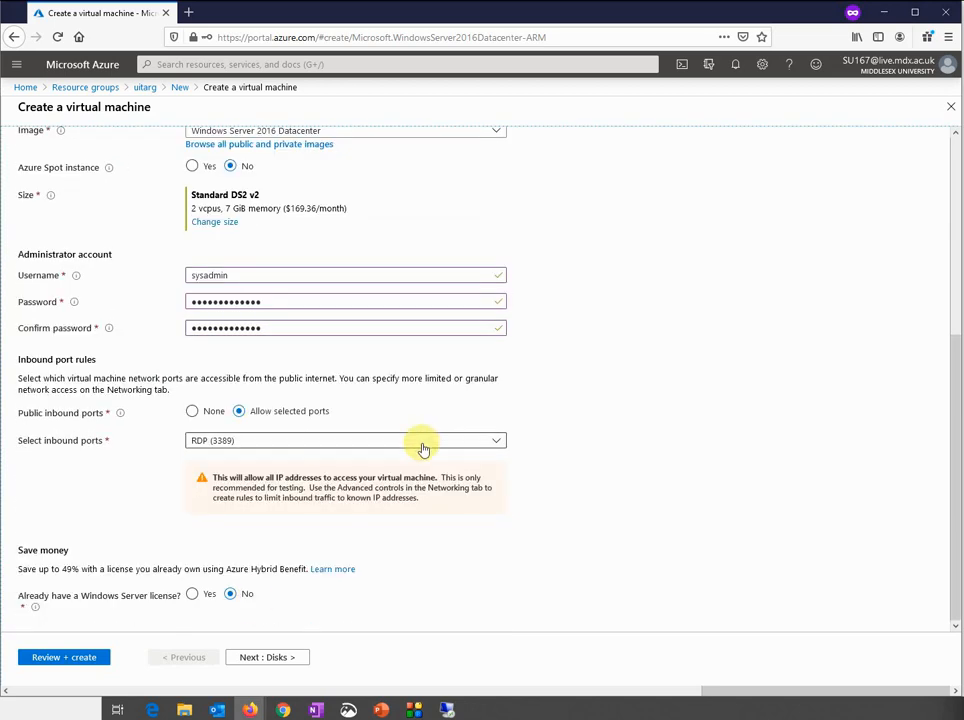
Set VM2's OS disk to Standard HDD and connect it to virtual network Vnet2
left_click(263, 657)
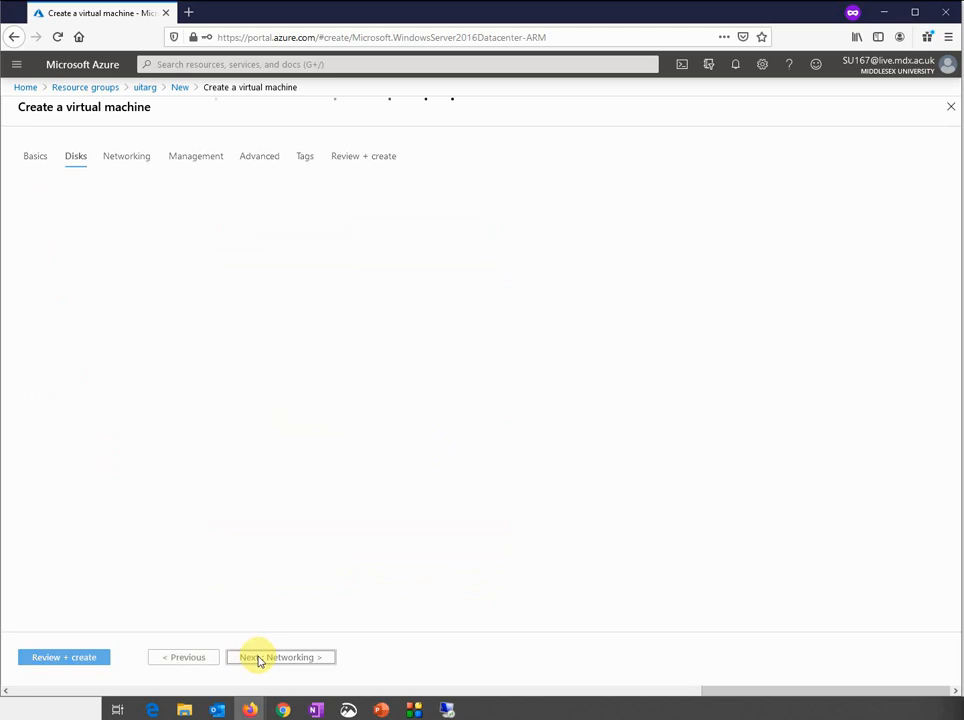
left_click(237, 241)
left_click(237, 259)
left_click(273, 657)
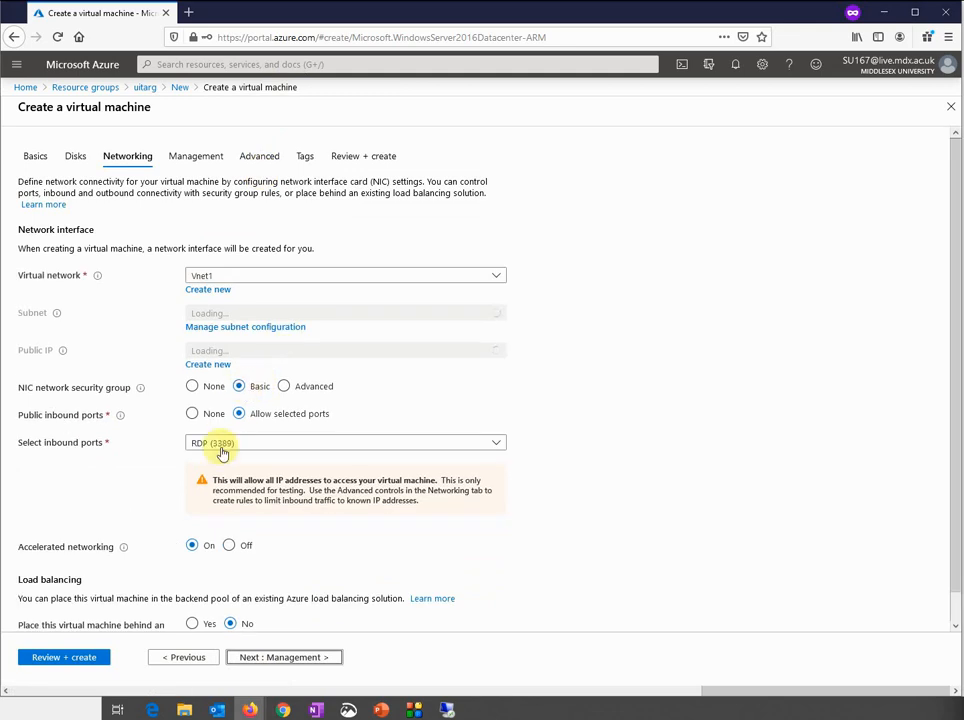
left_click(232, 278)
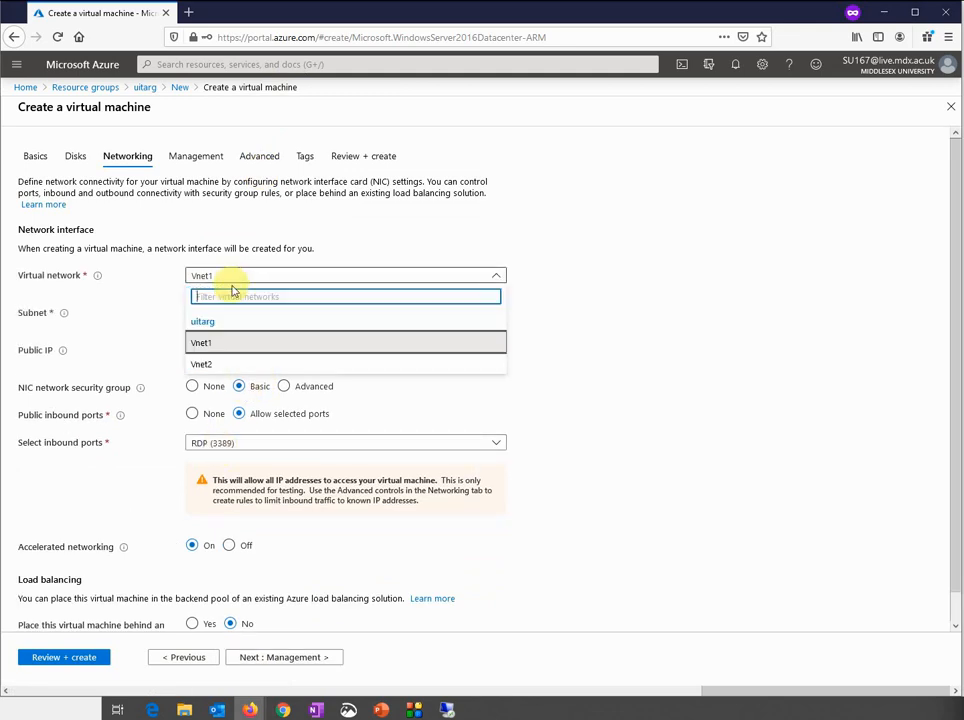
left_click(205, 364)
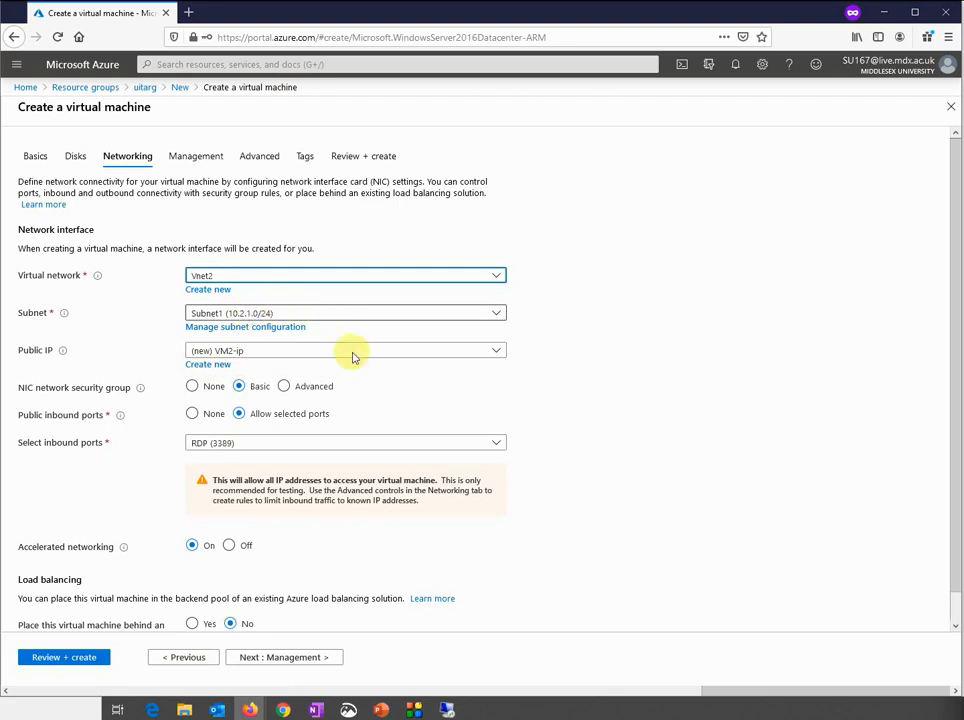
Run review validation and submit VM2's creation once it passes
left_click(282, 657)
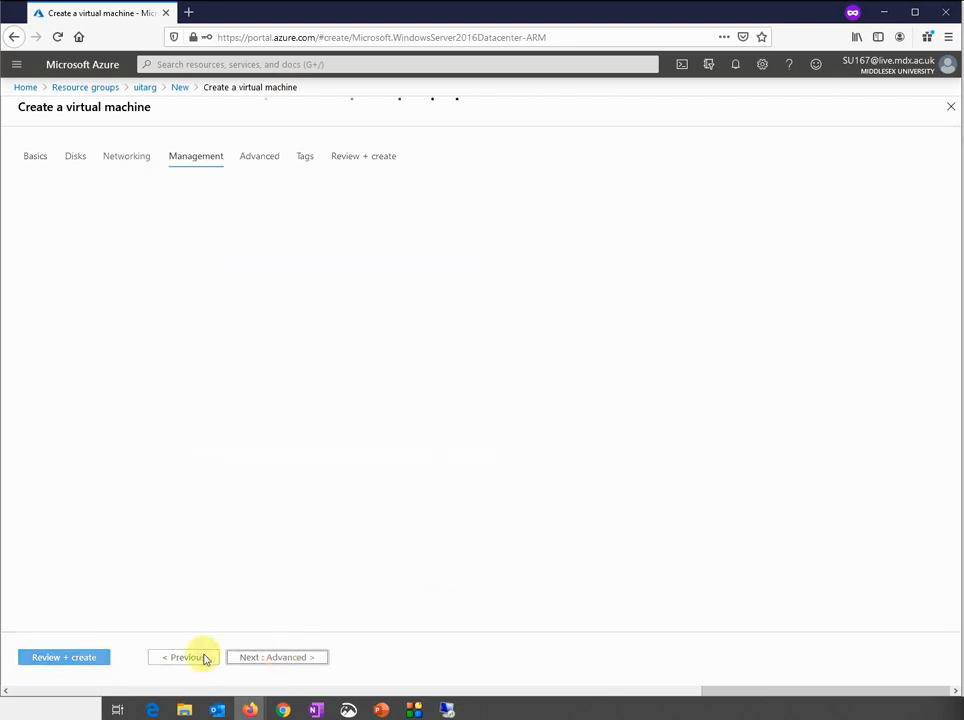
left_click(66, 657)
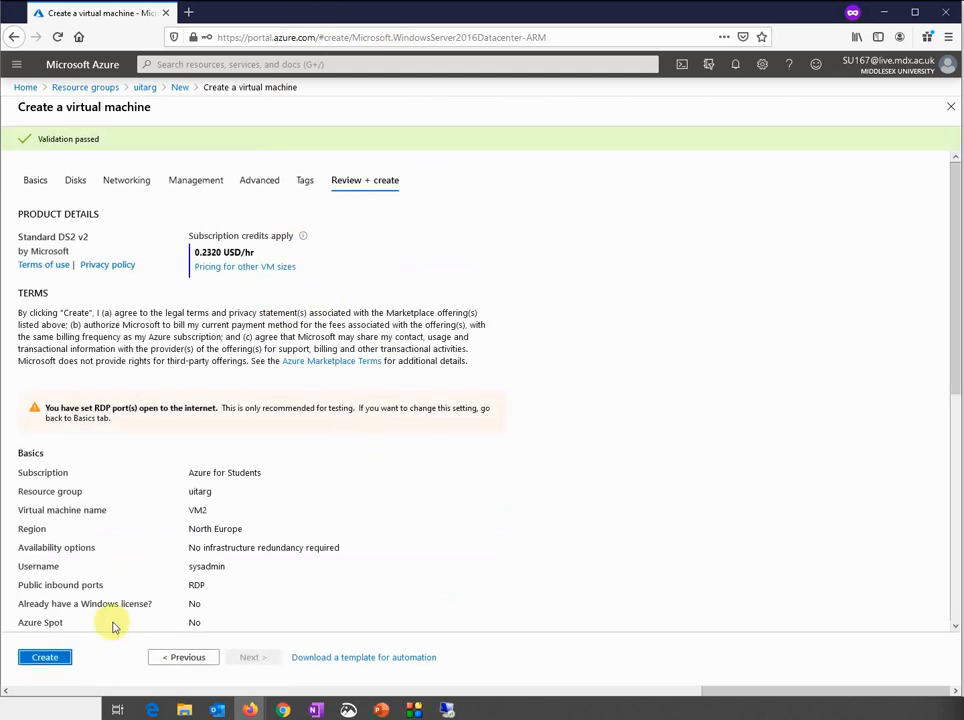
left_click(45, 657)
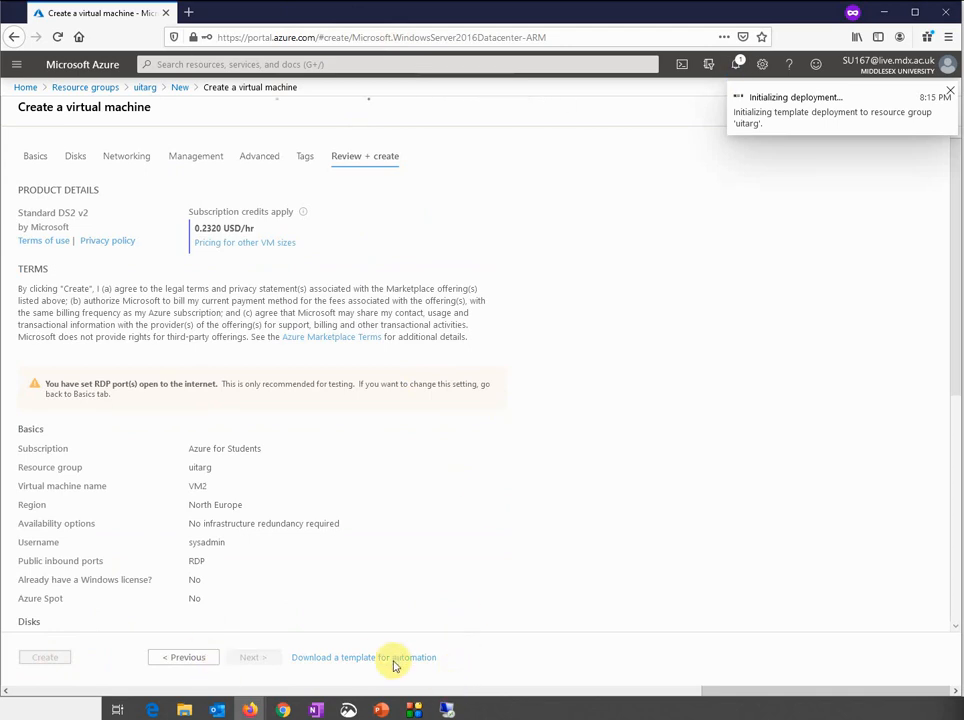
left_click(447, 709)
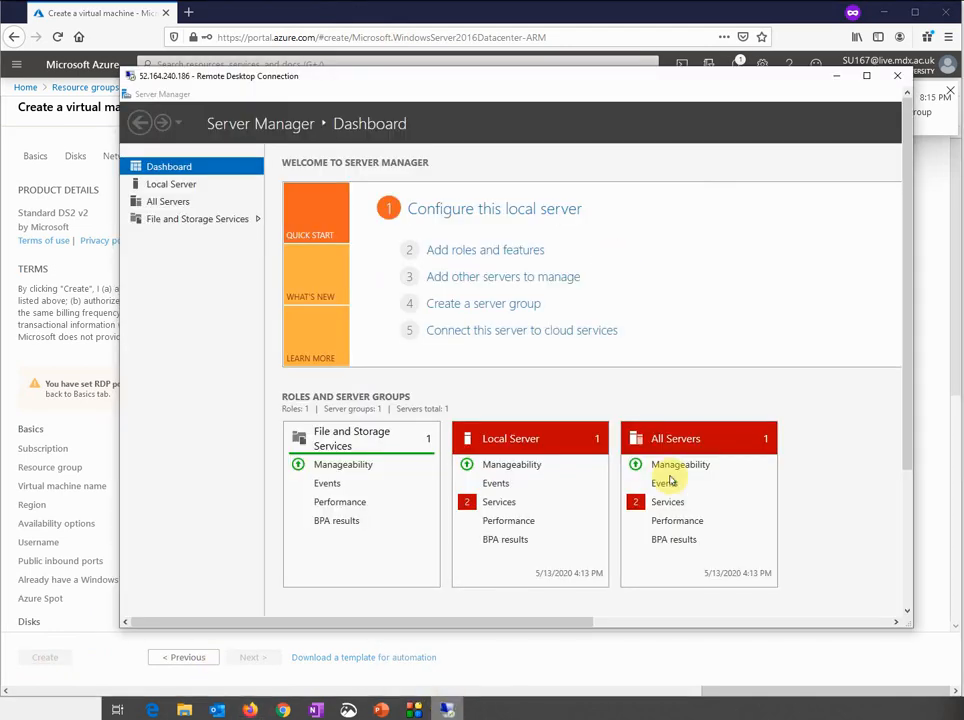
Glance at VM1's Server Manager dashboard, then return to VM2's deployment page in Azure
left_click_drag(912, 398, 850, 561)
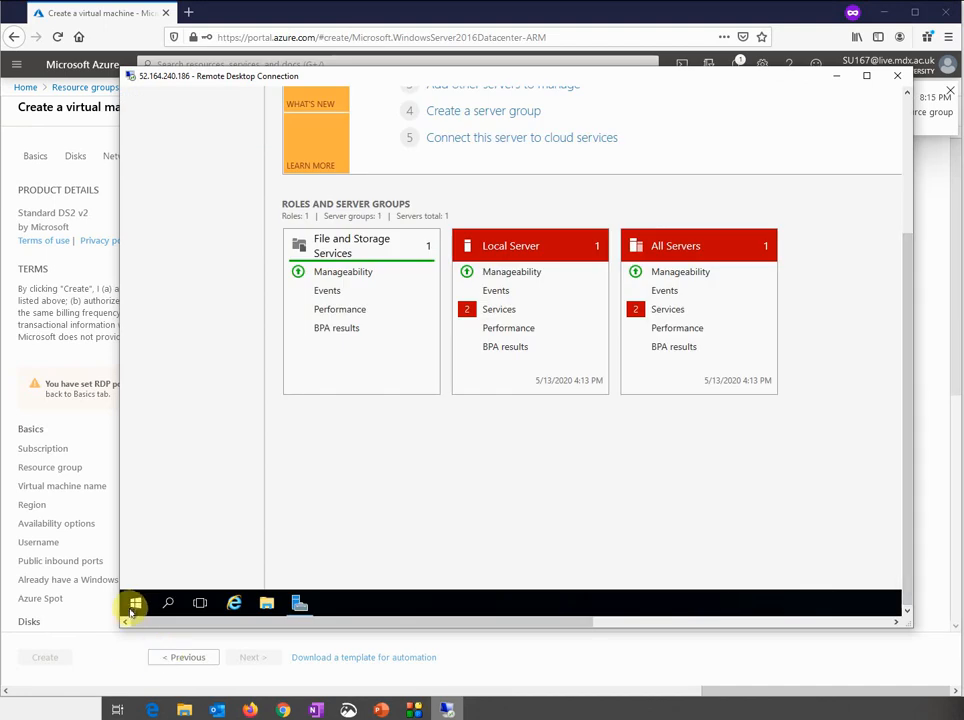
left_click(362, 10)
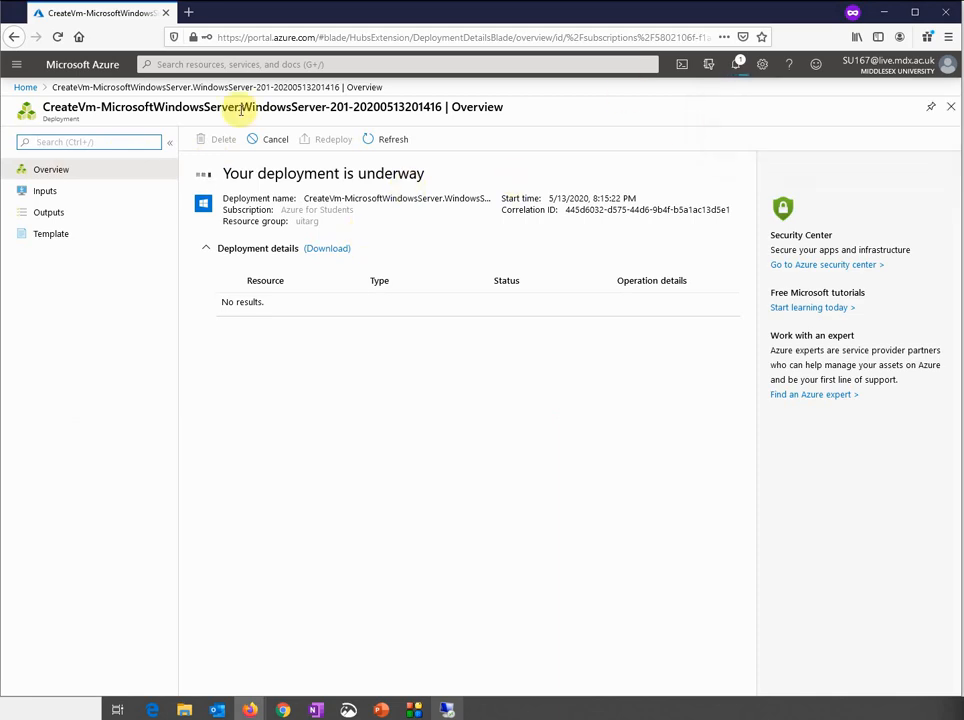
Open the uitarg resource group from Azure home to view its 9 resources
left_click(26, 88)
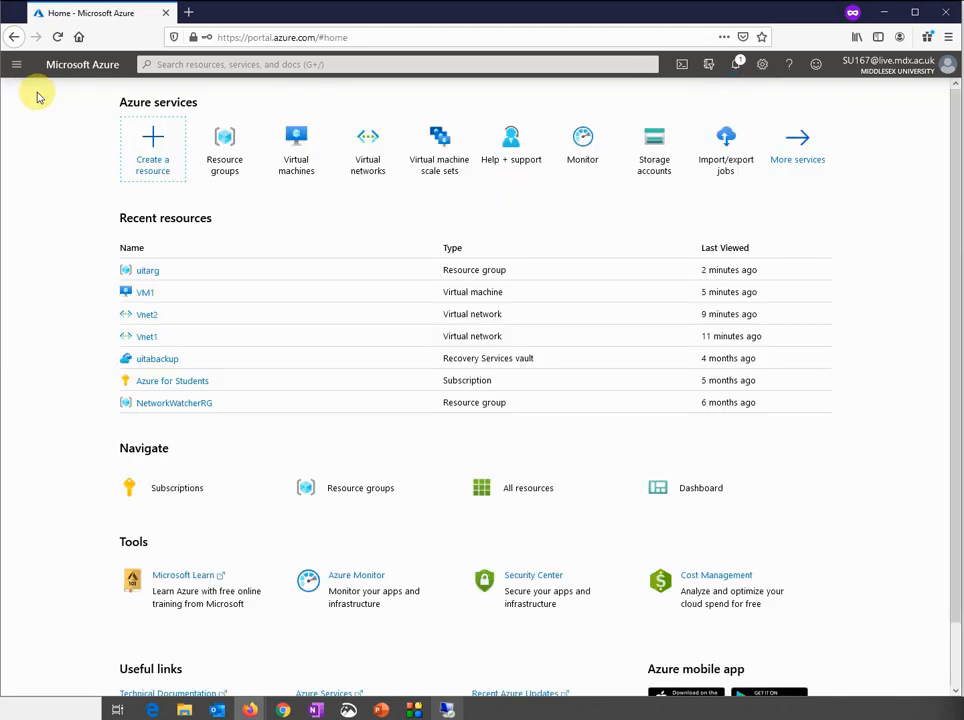
left_click(229, 148)
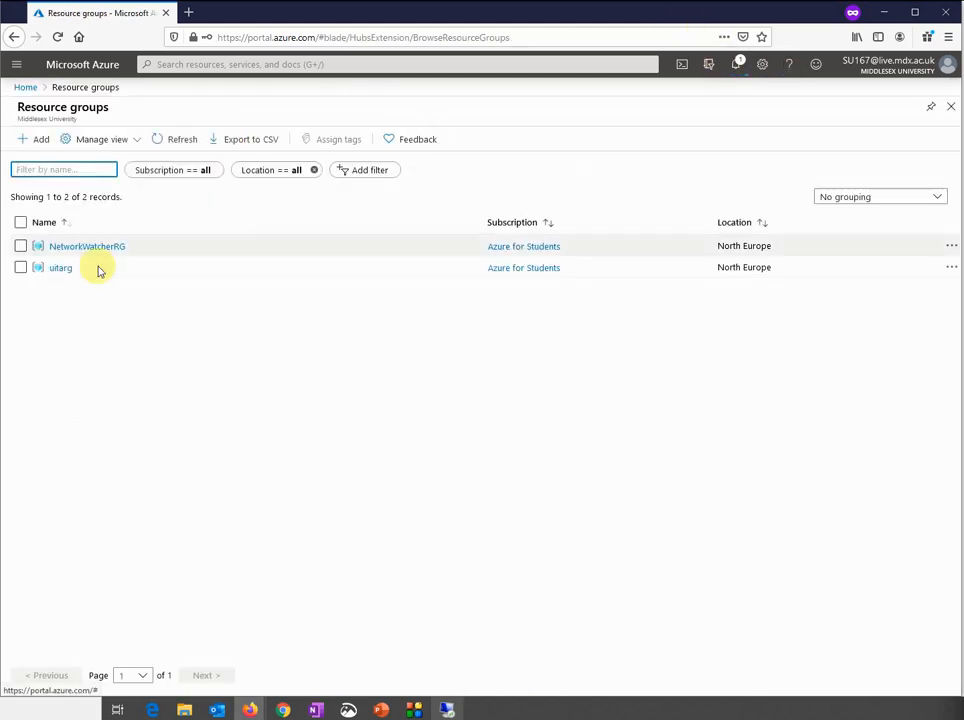
left_click(60, 268)
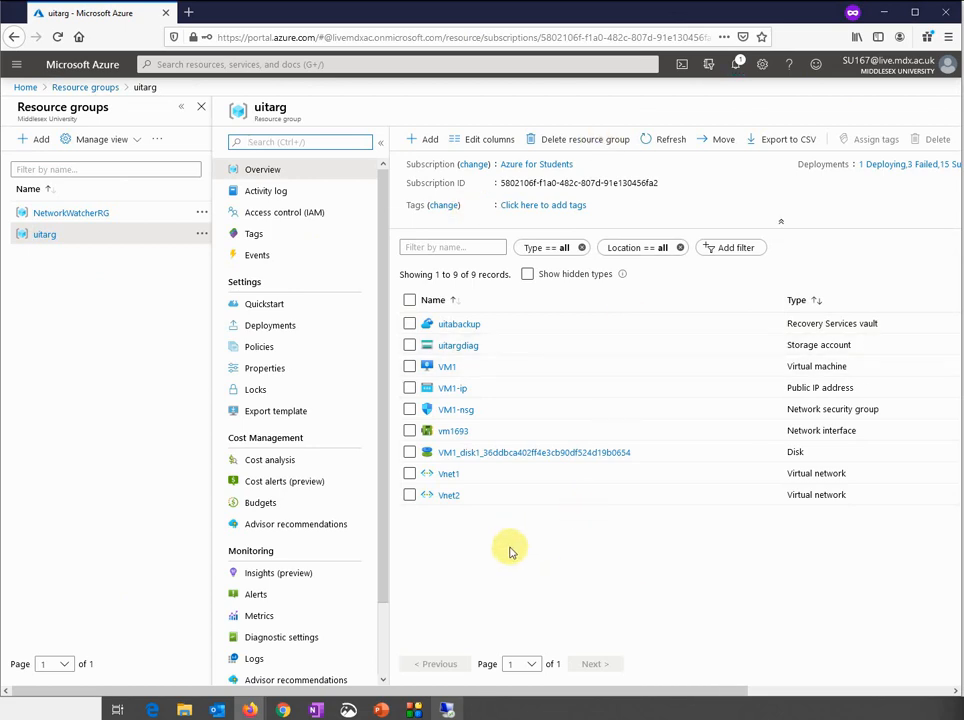
left_click(449, 709)
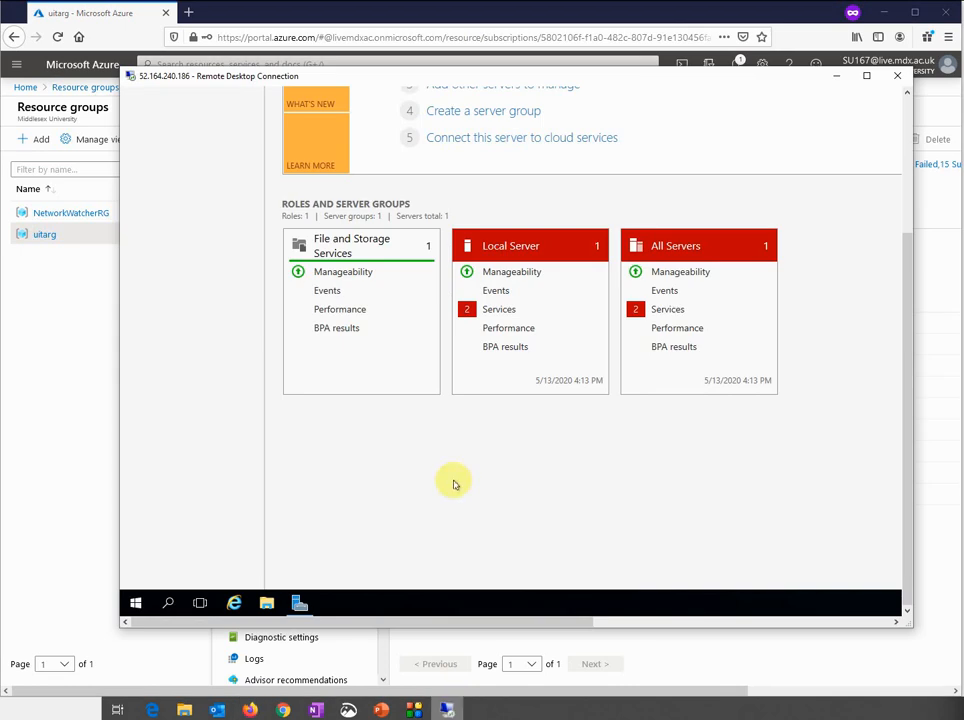
Launch Command Prompt on VM1 and run ipconfig, showing IPv4 10.1.1.4
left_click(135, 607)
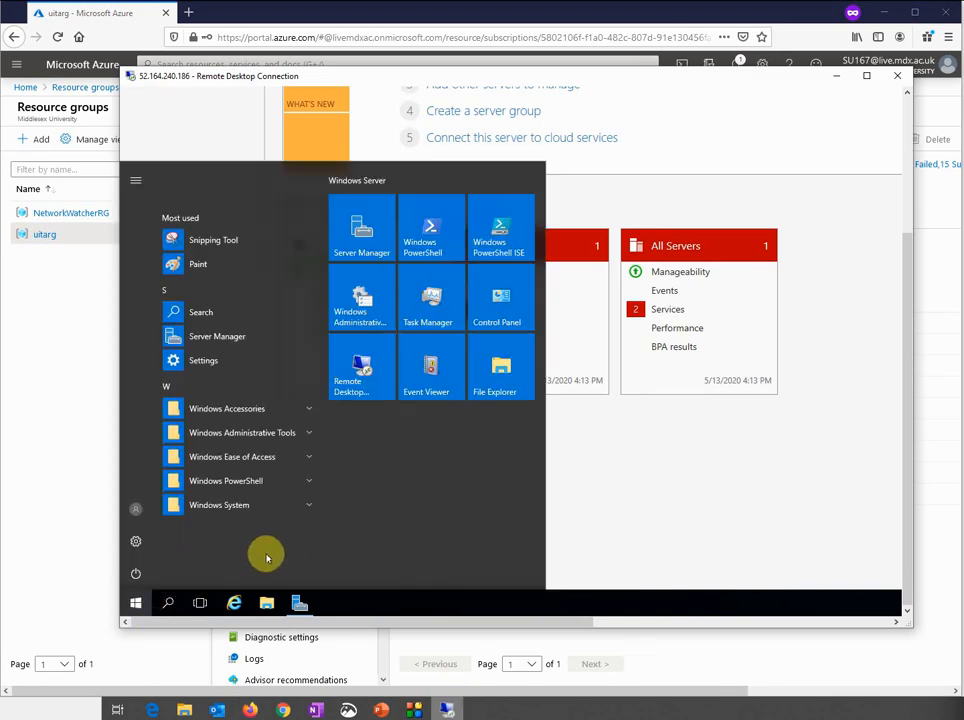
key("super")
key("super")
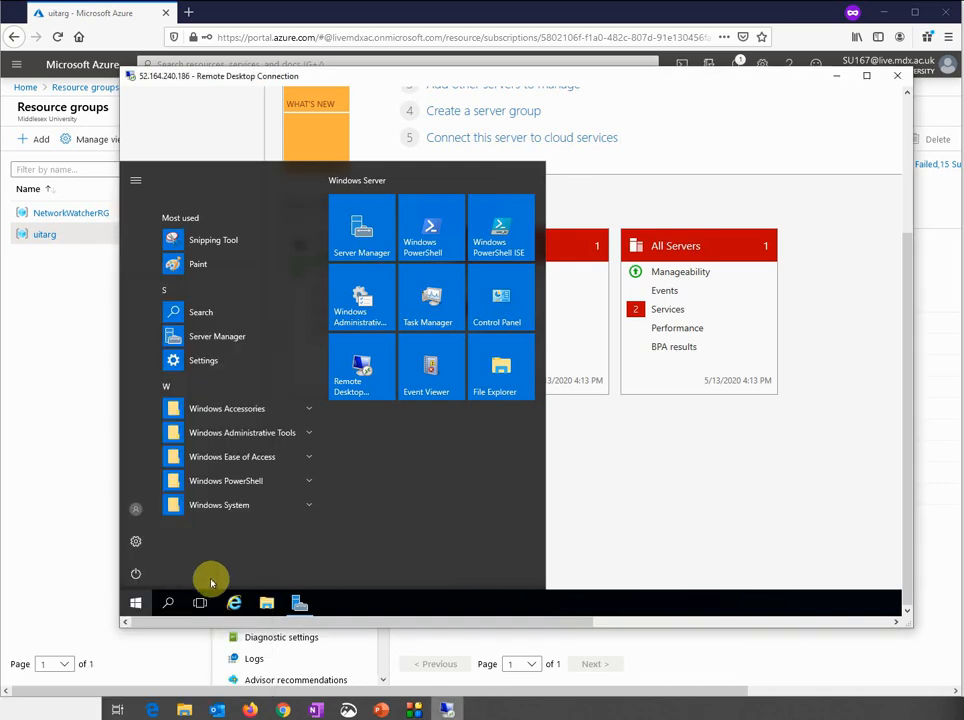
left_click(140, 604)
left_click(140, 604)
left_click(140, 604)
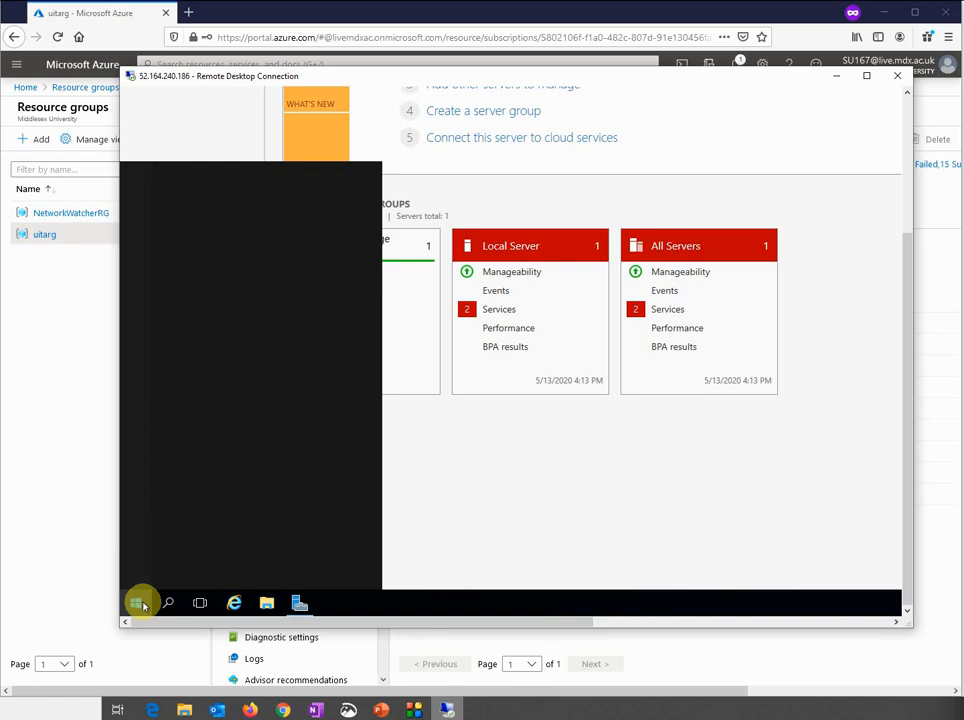
type("c")
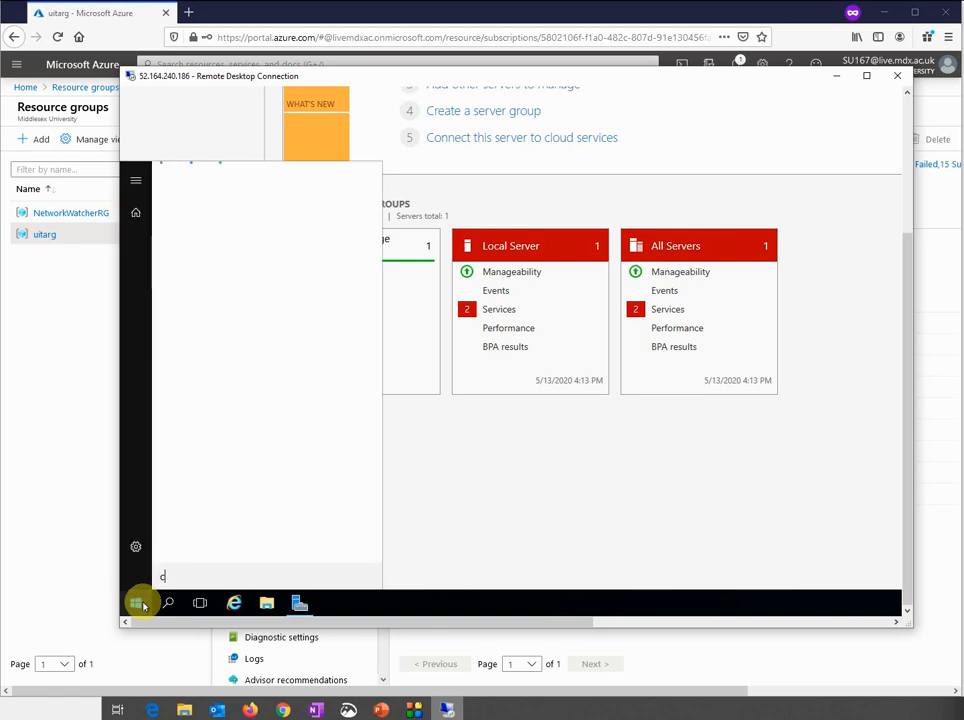
type("md")
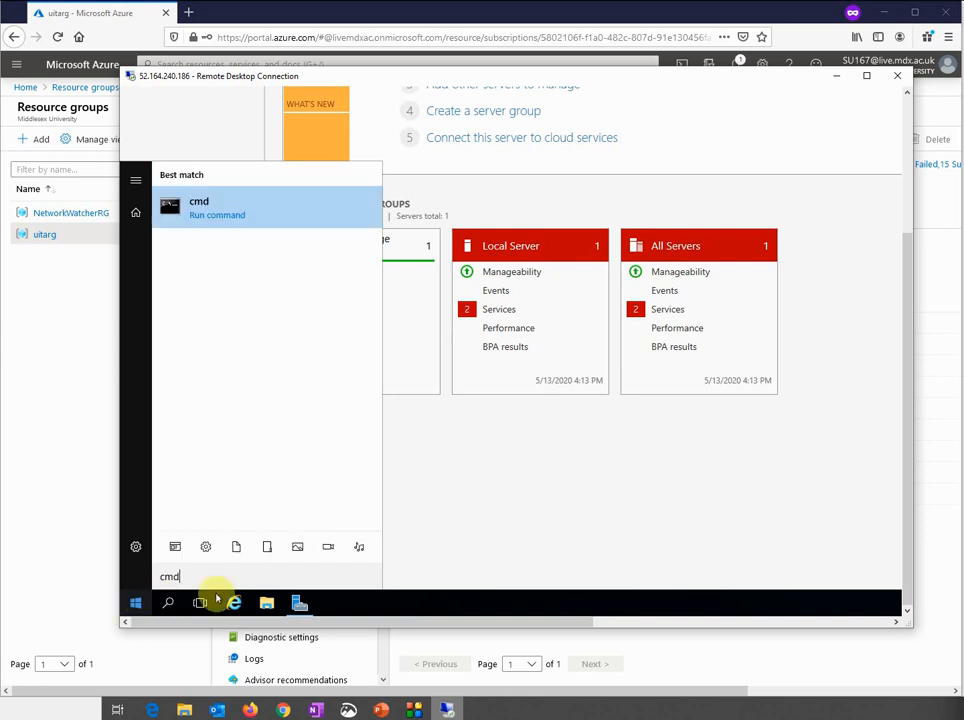
key("Return")
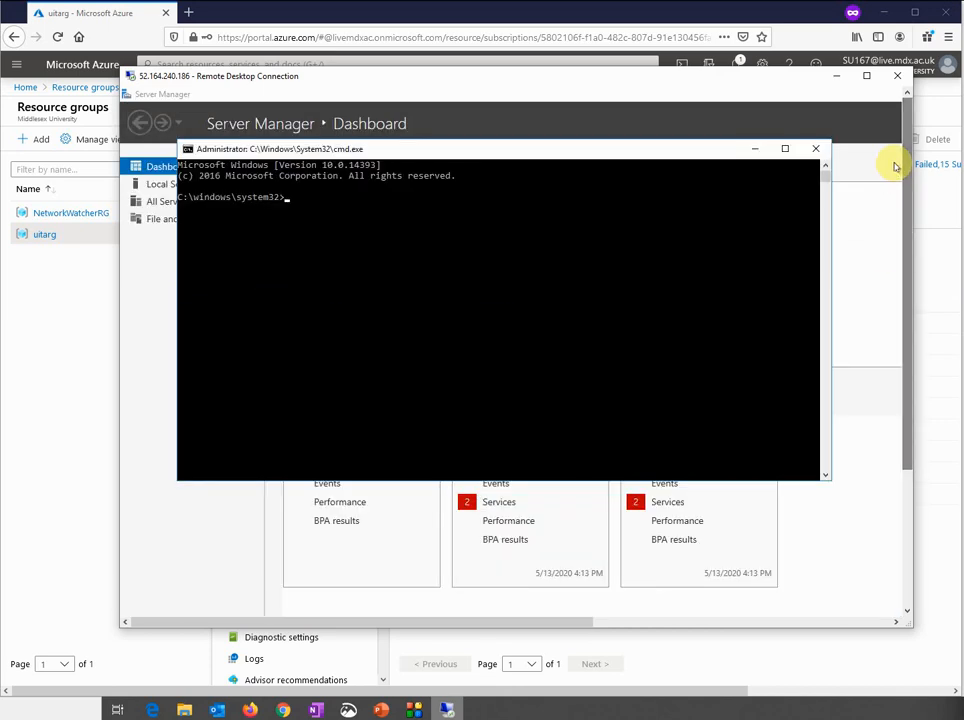
type("ip")
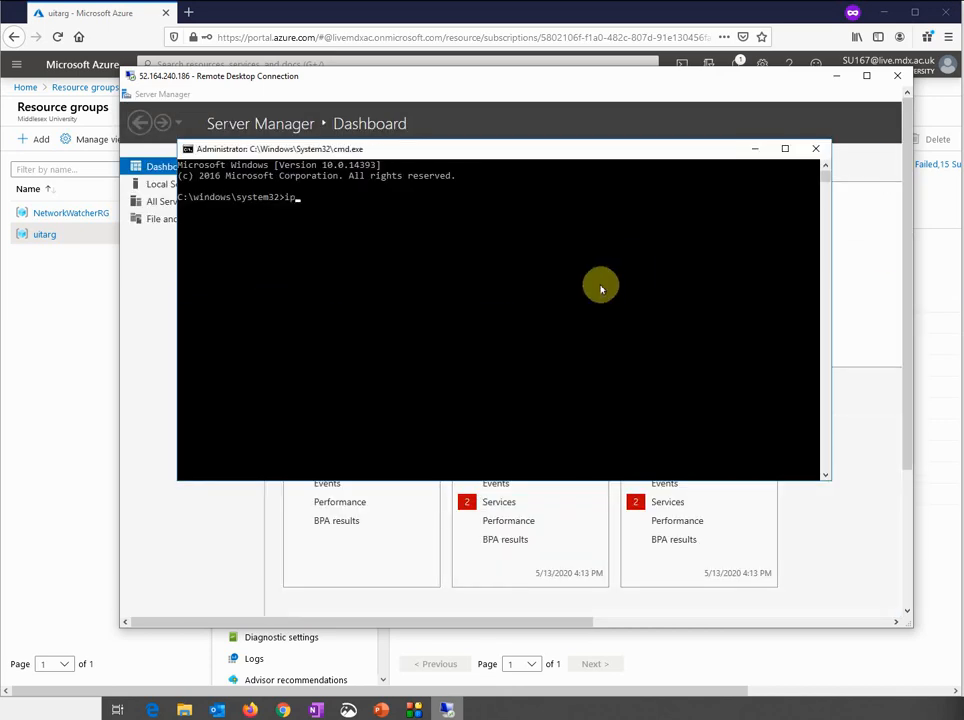
type("config")
key("Return")
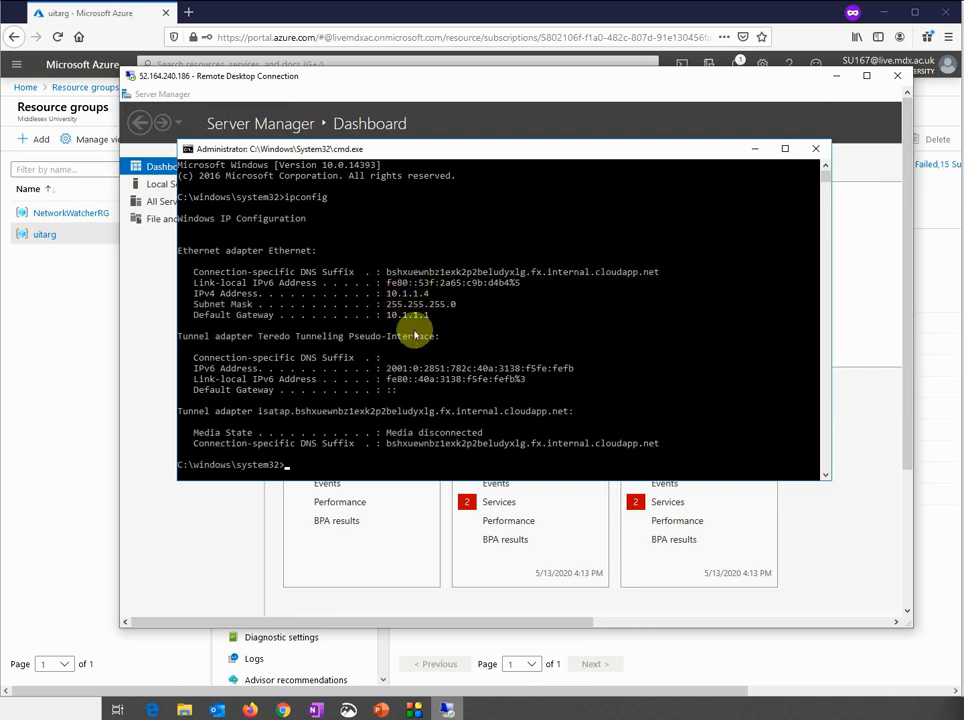
Open VM2's overview from the deployment notification, showing it running with private IP 10.2.1.4
left_click(47, 332)
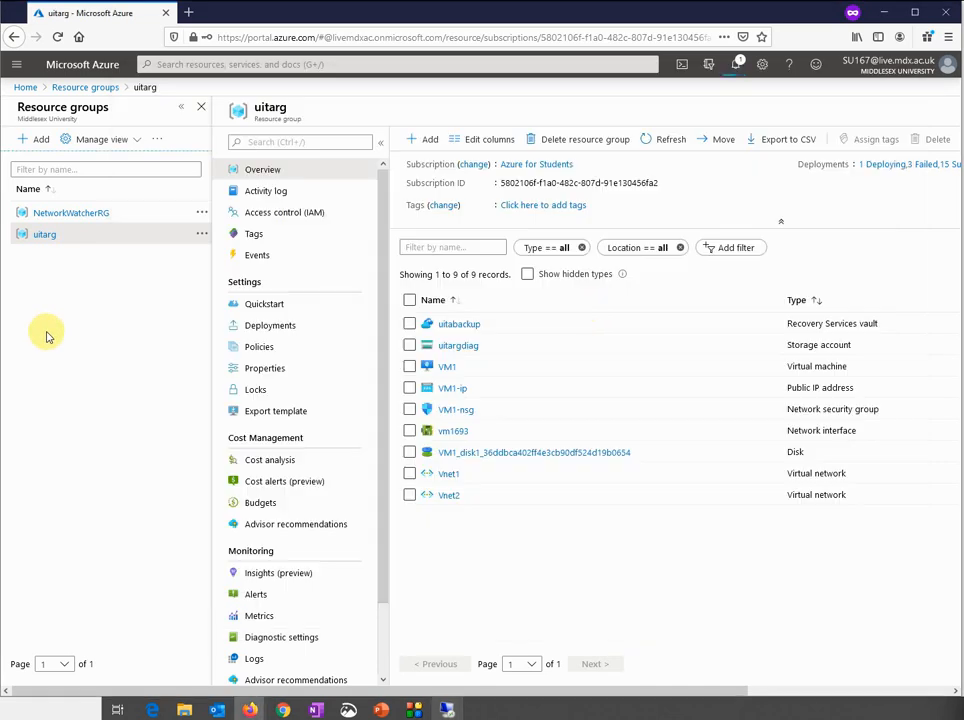
left_click(737, 70)
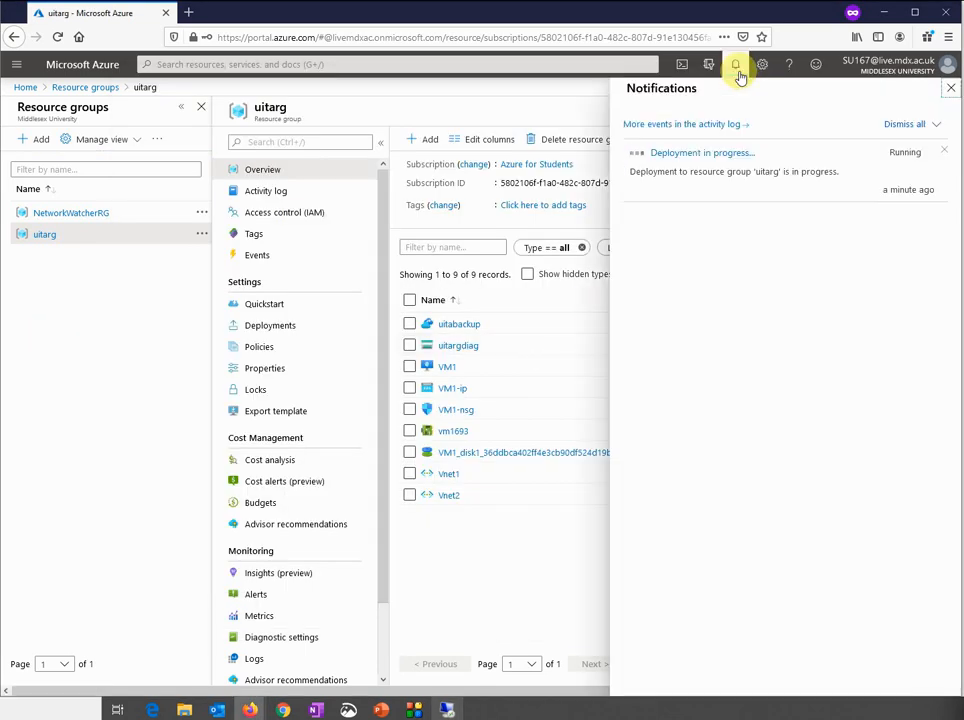
left_click(737, 70)
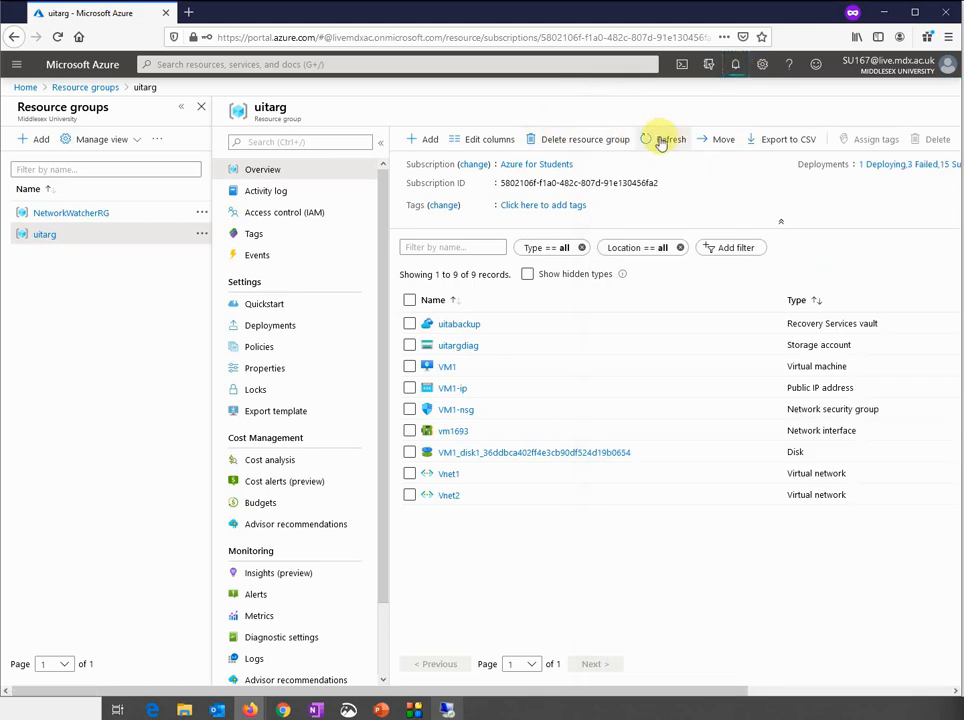
left_click(737, 70)
left_click(705, 154)
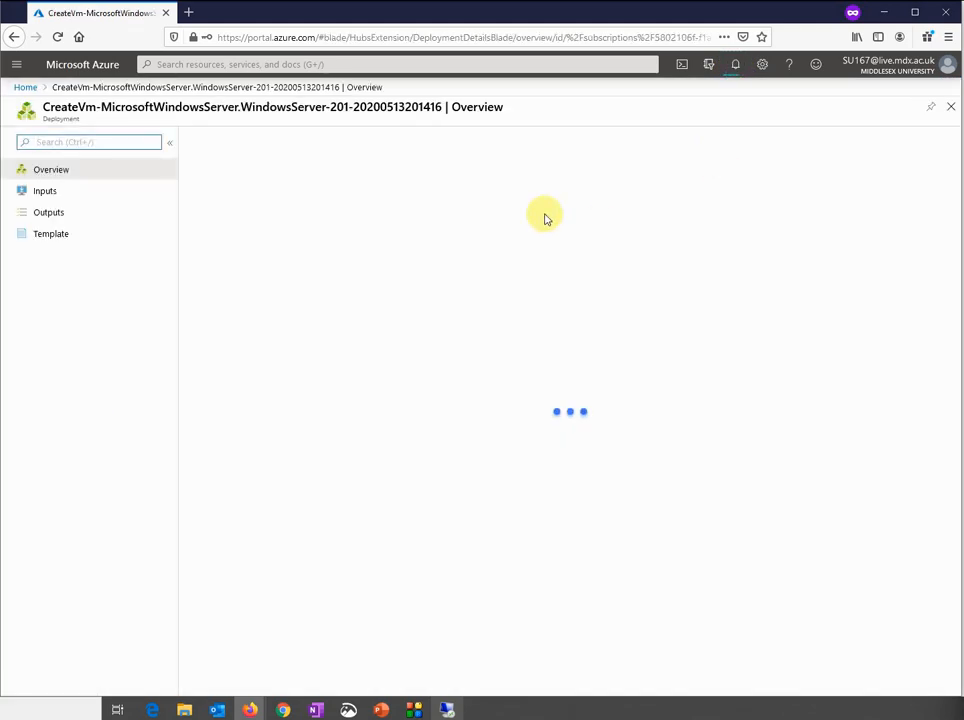
left_click(763, 172)
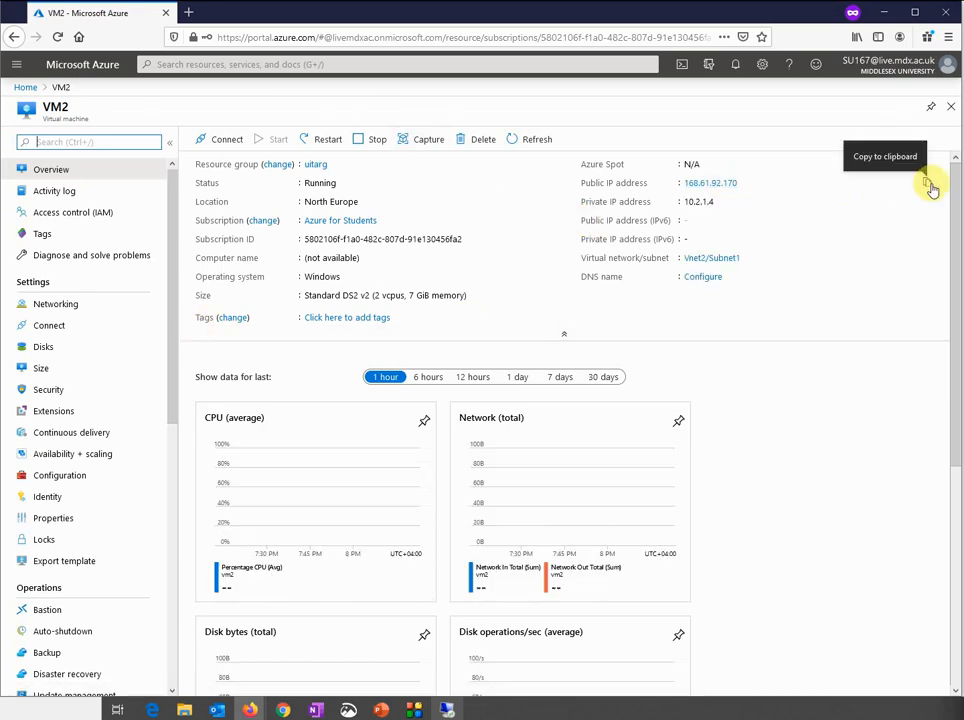
Connect by Remote Desktop to VM2 at 168.61.92.170 using a local administrator account, accepting the certificate
left_click(929, 187)
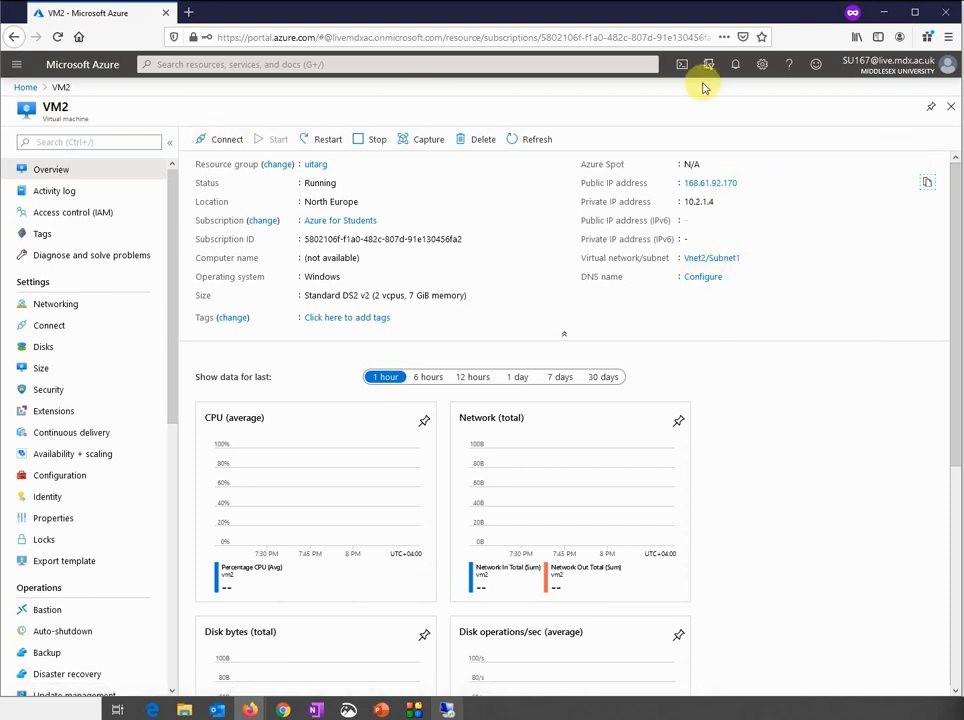
left_click(447, 710)
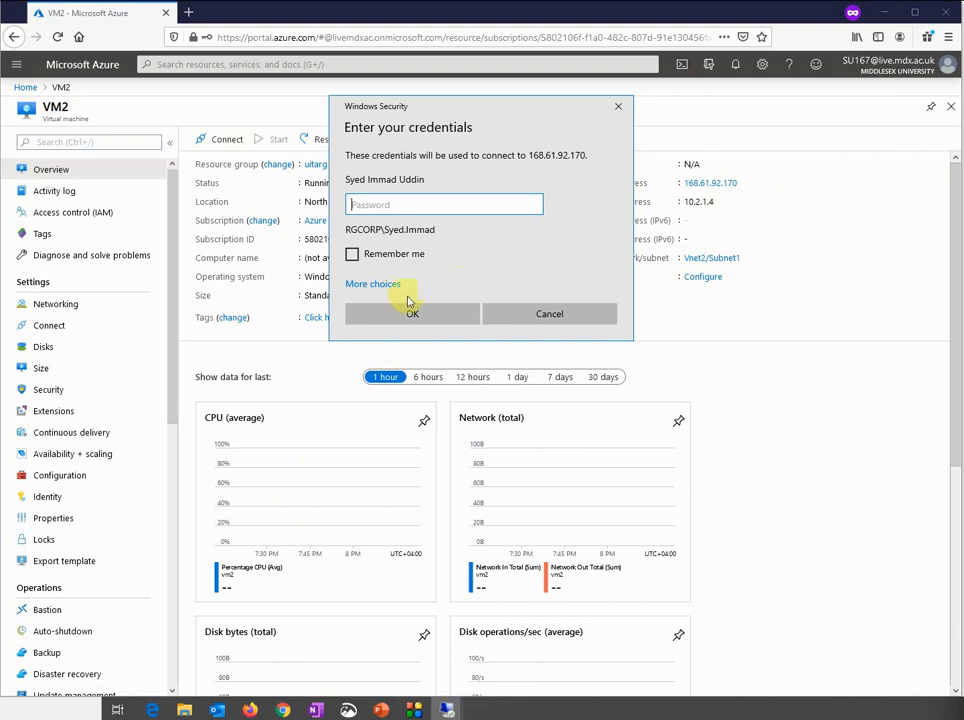
left_click(380, 286)
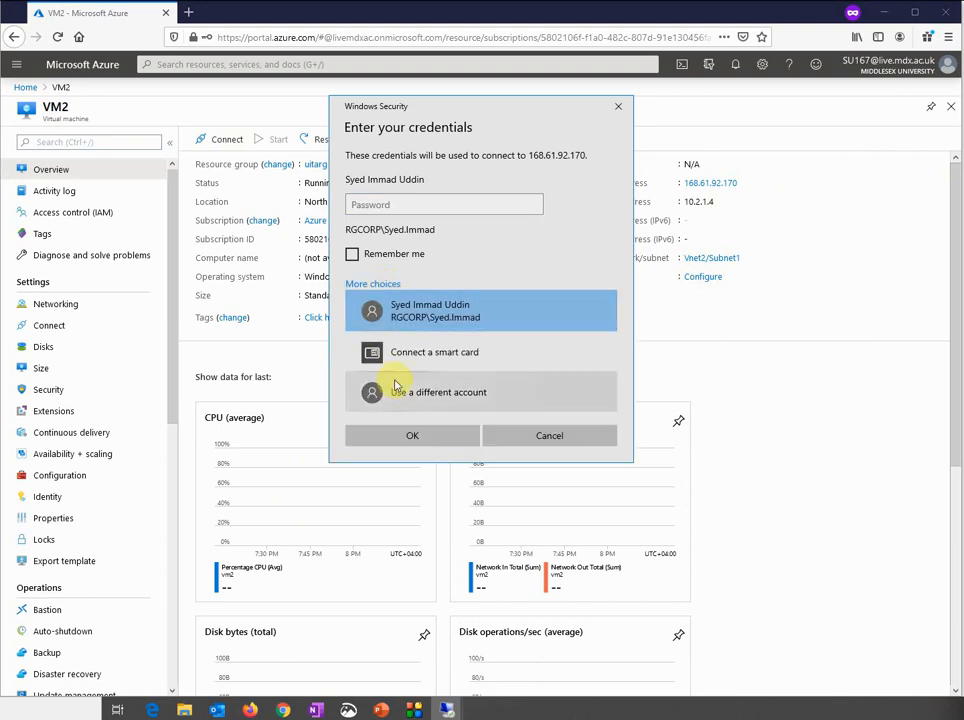
left_click(376, 398)
type(".\\a")
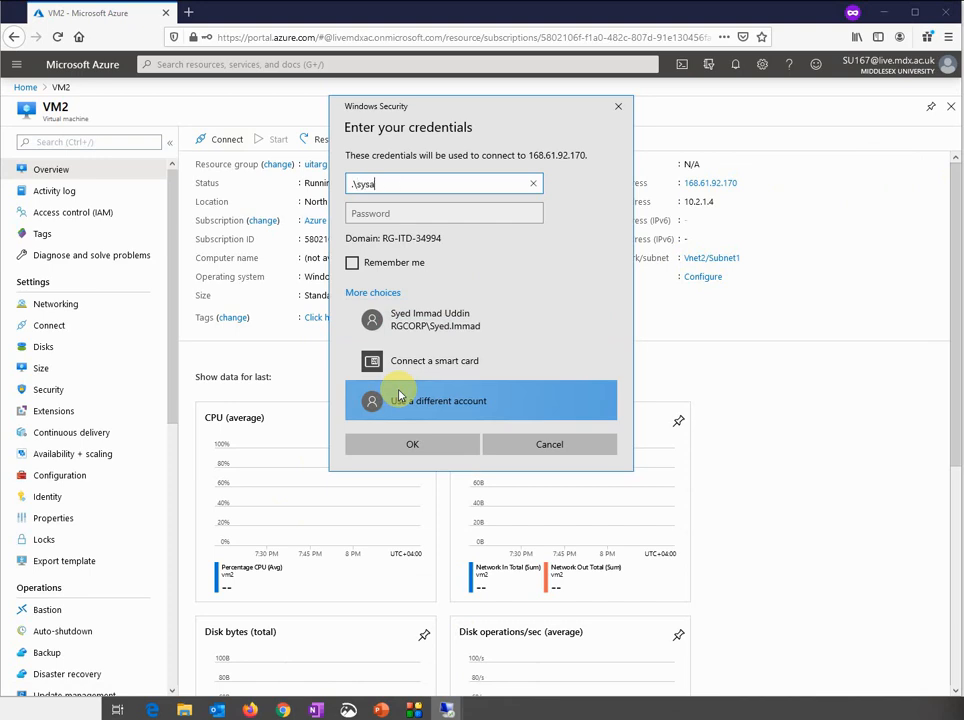
key("Tab")
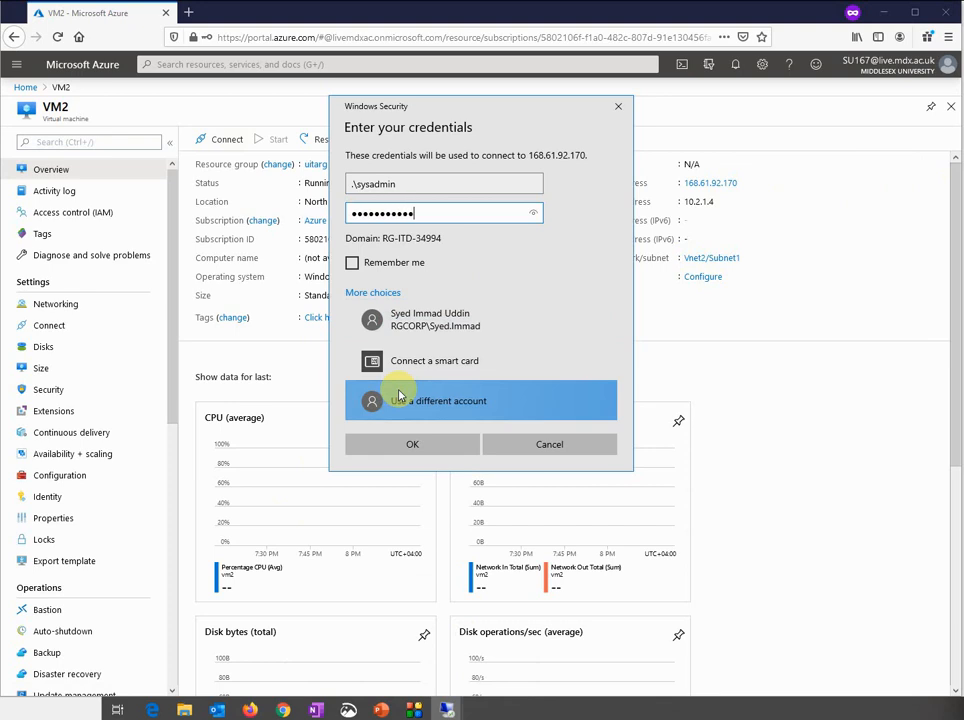
key("Return")
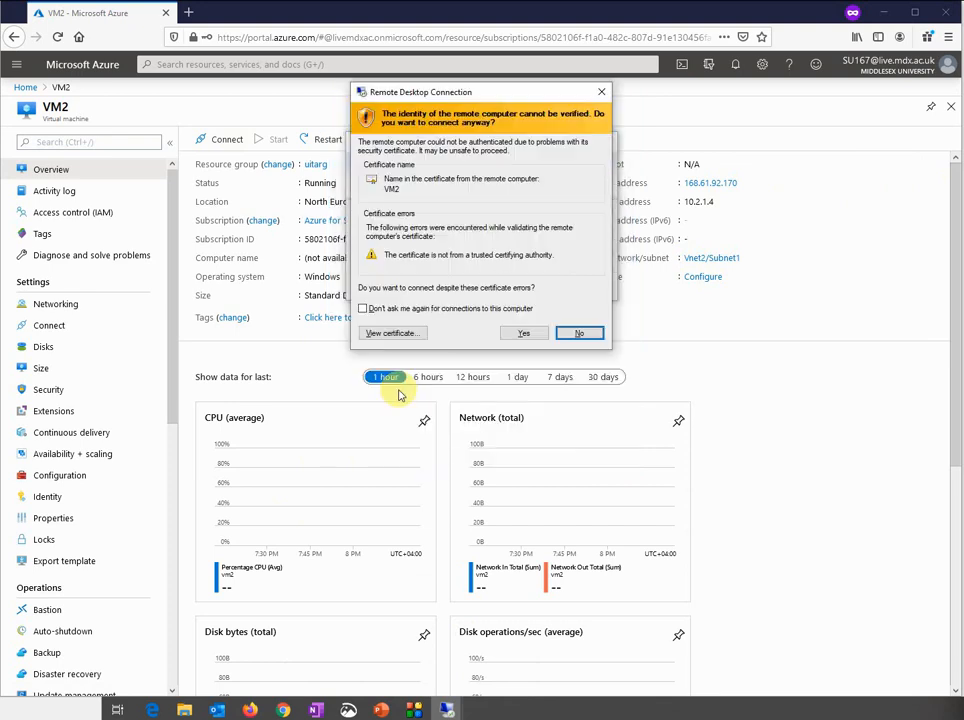
key("y")
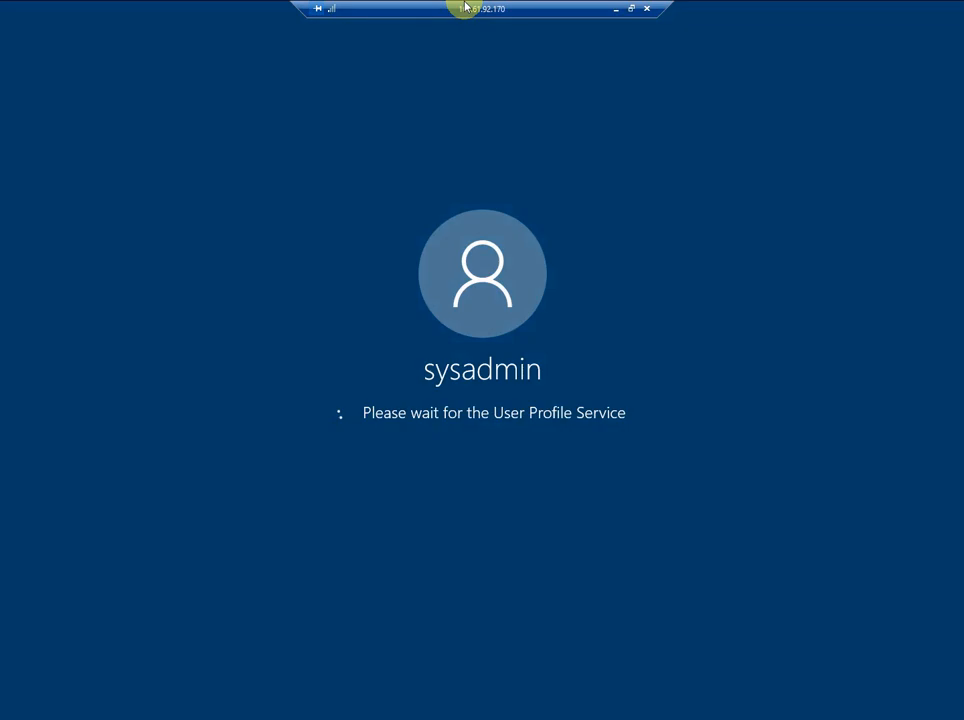
double_click(463, 9)
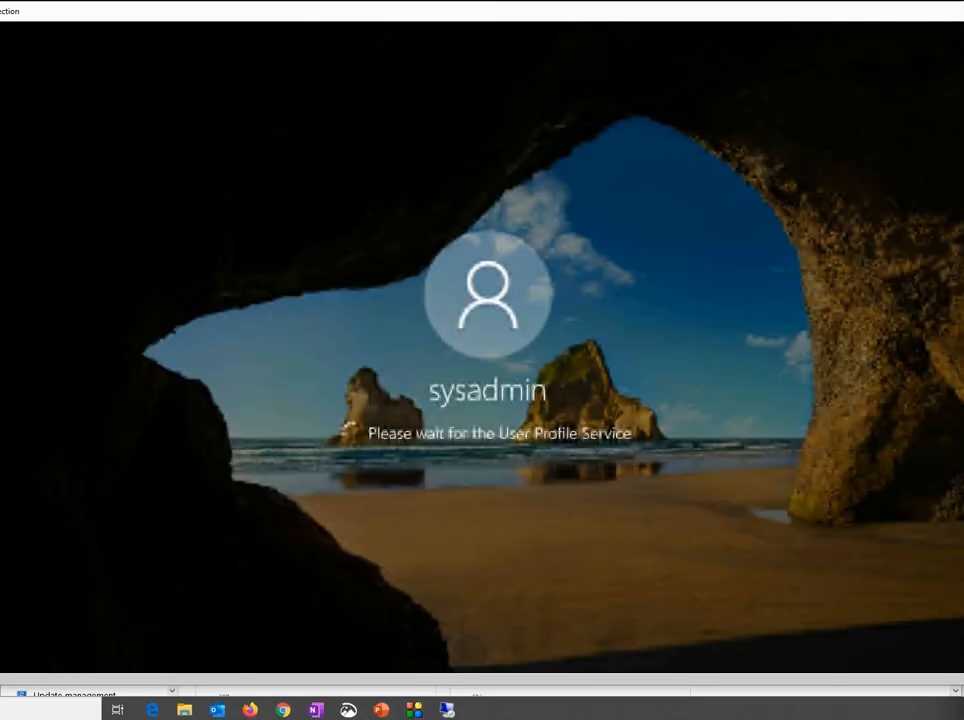
Reposition VM2's remote desktop window, let sign-in reach the desktop, then minimize it
left_click_drag(178, 10, 196, 62)
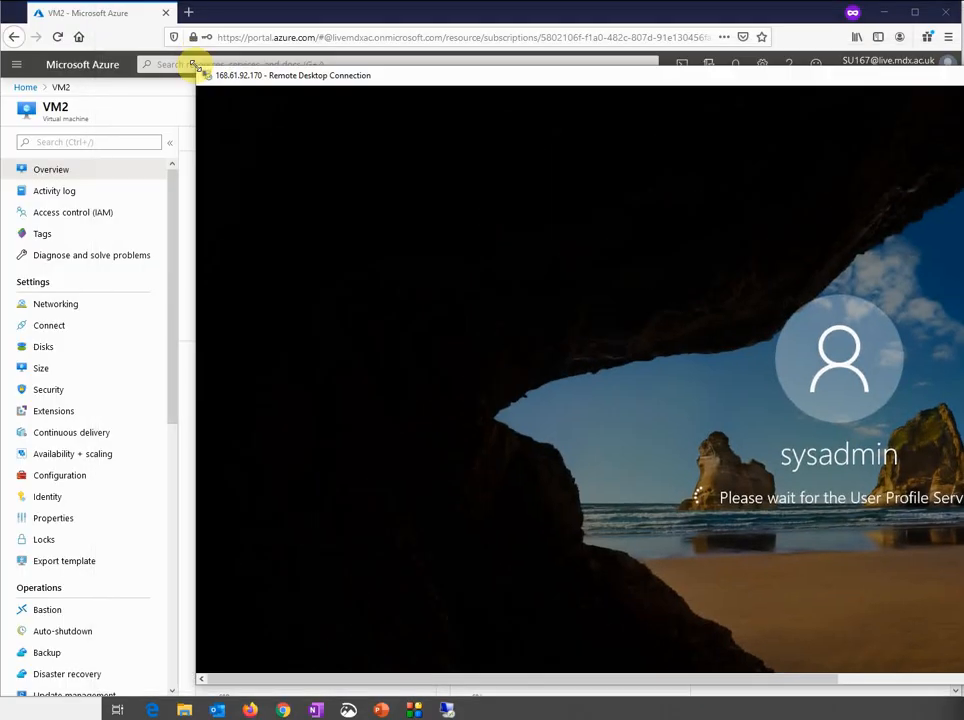
left_click_drag(353, 68, 157, 56)
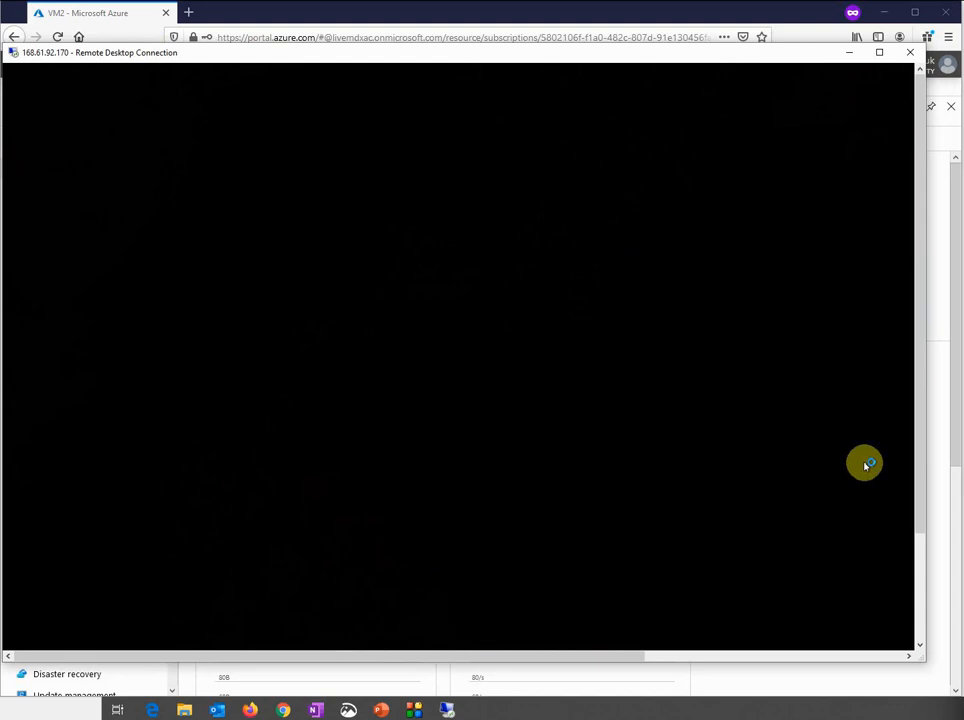
mouse_move(922, 150)
left_mouse_down()
mouse_move(914, 232)
mouse_move(912, 155)
left_mouse_up()
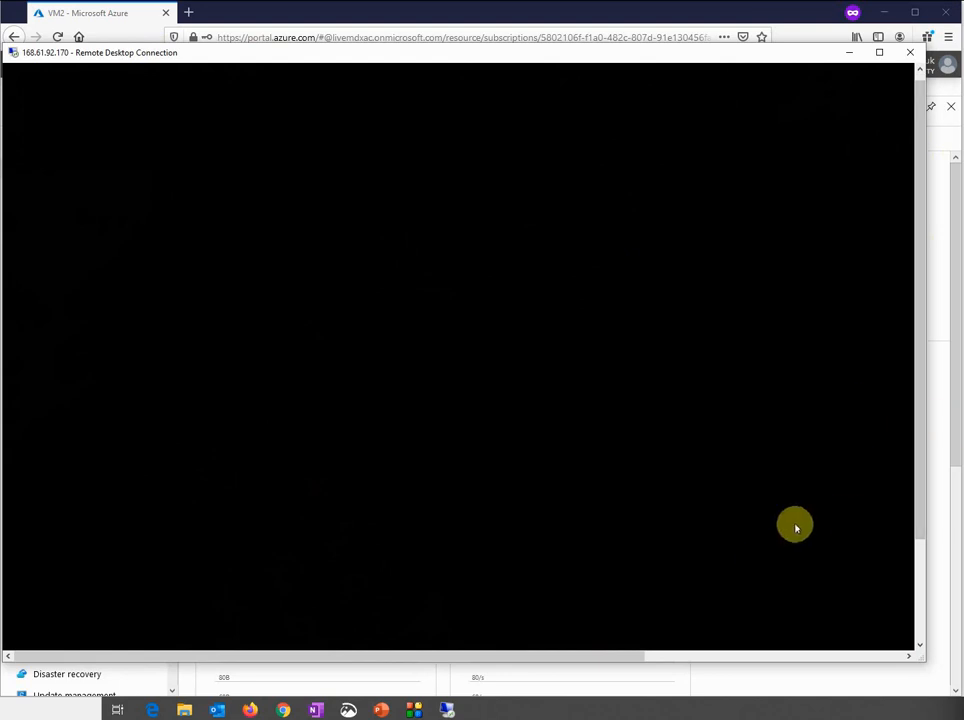
left_click_drag(919, 402, 474, 703)
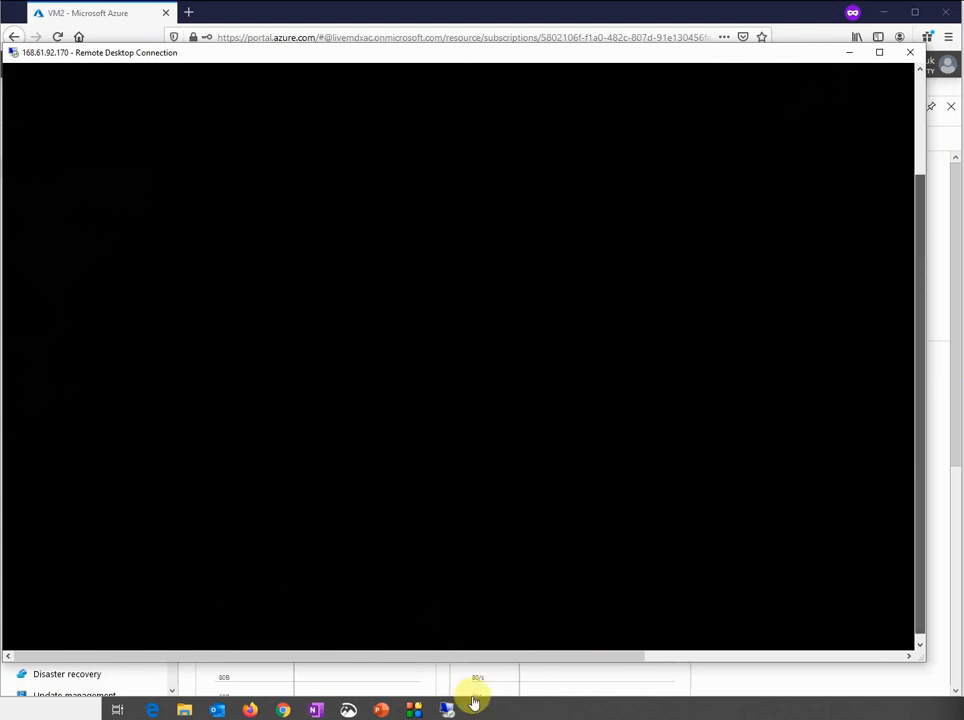
left_click(855, 54)
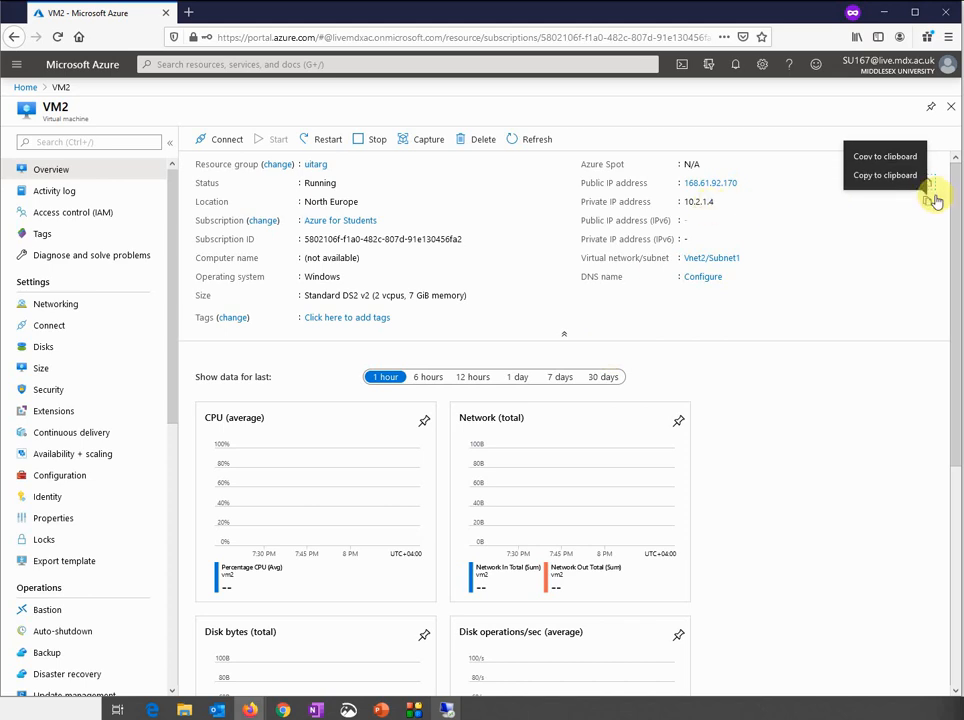
Ping VM2's private address 10.2.1.4 from VM1's Command Prompt
mouse_move(450, 708)
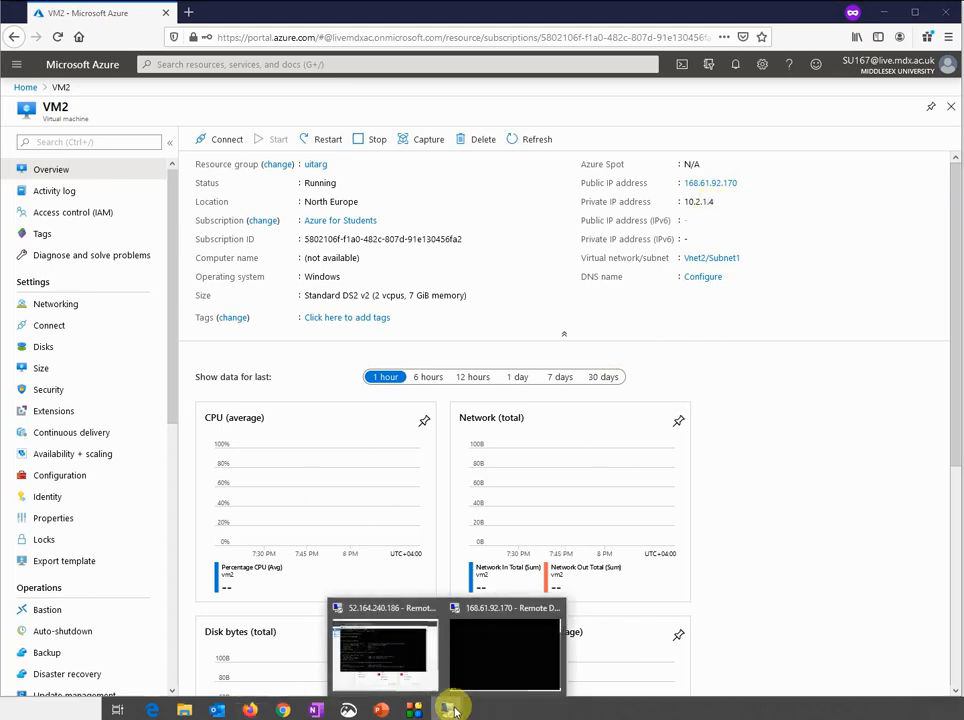
left_click(396, 650)
left_click(459, 437)
type("ping")
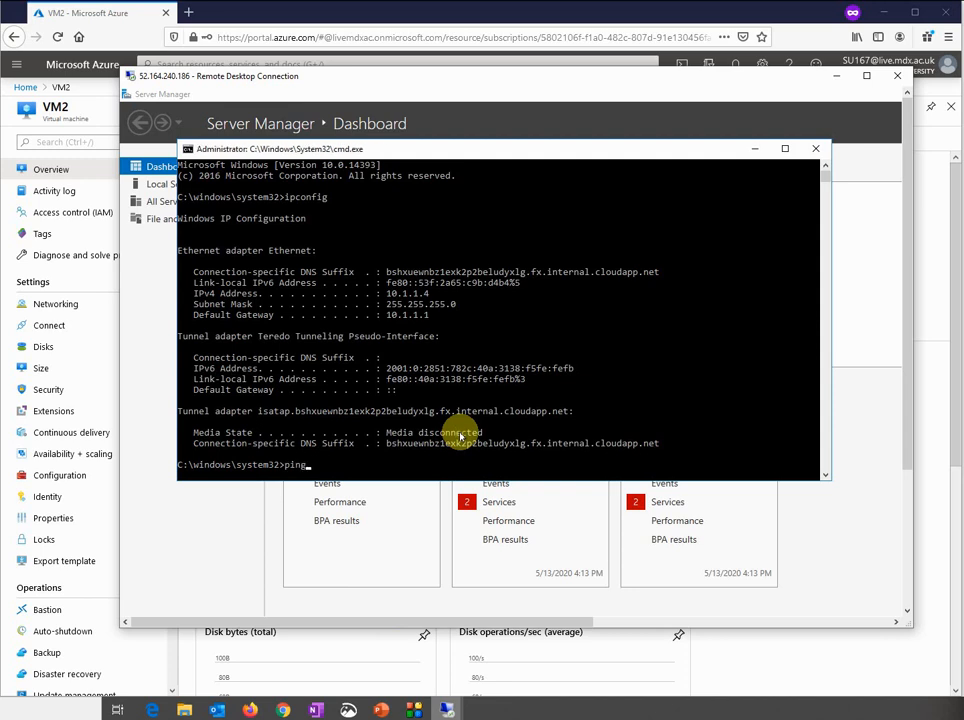
type(" 10.2.1.4")
key("Return")
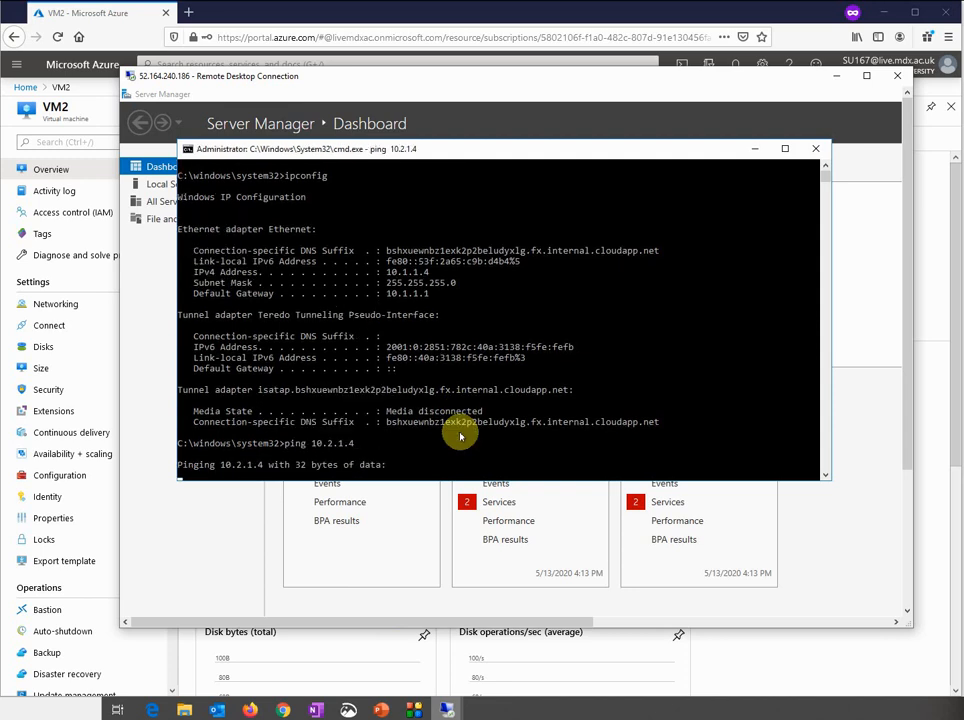
mouse_move(447, 708)
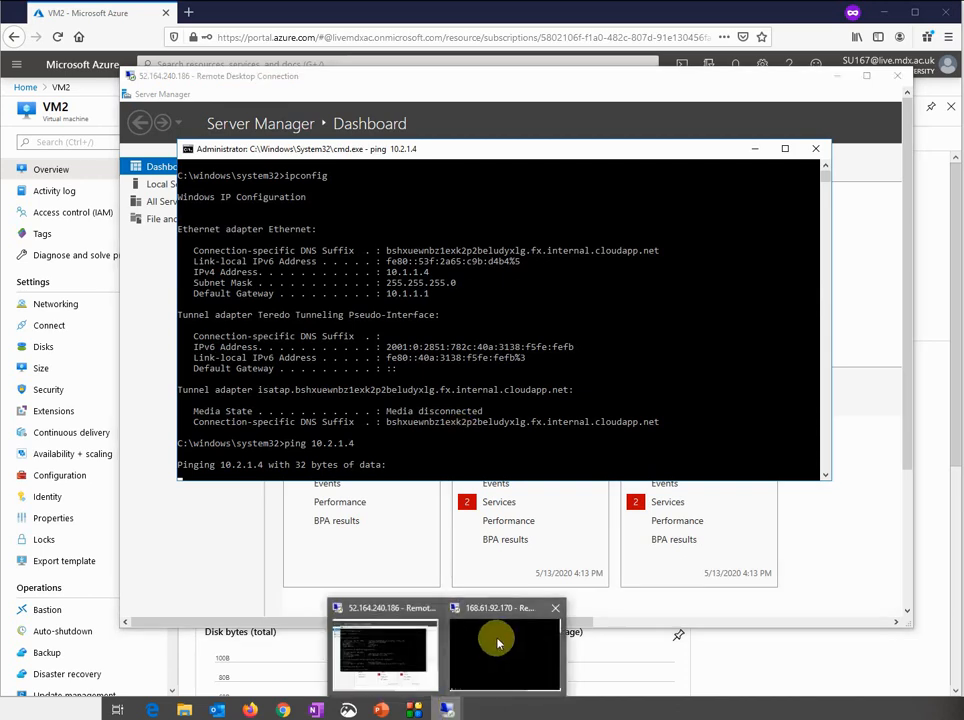
left_click(497, 639)
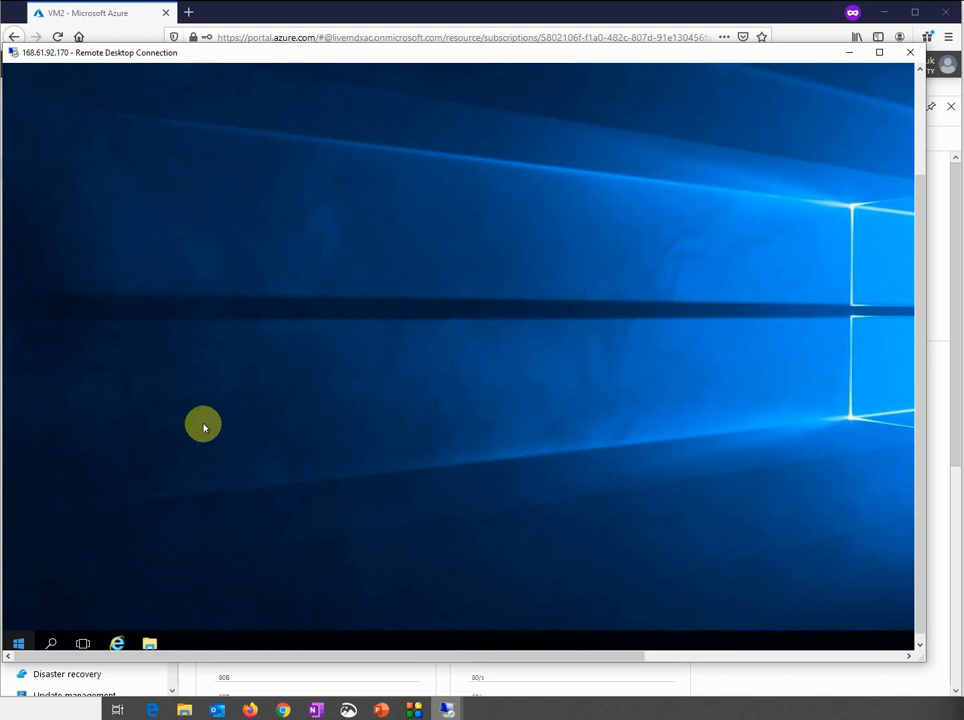
Open Windows Firewall with Advanced Security on VM2 and bring up its properties
left_click(17, 644)
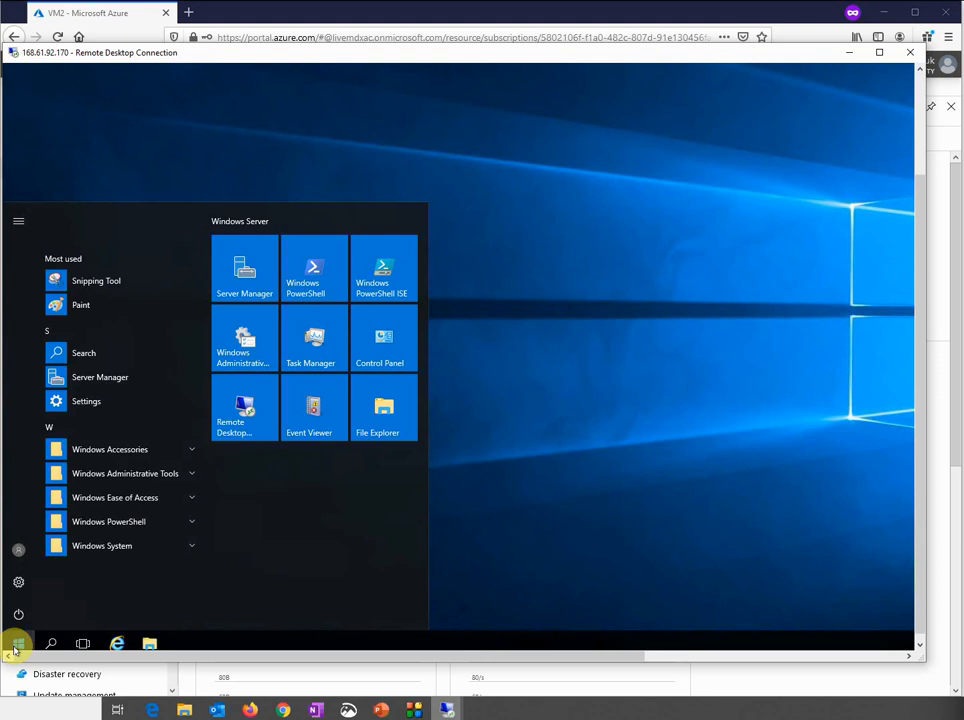
left_click(15, 645)
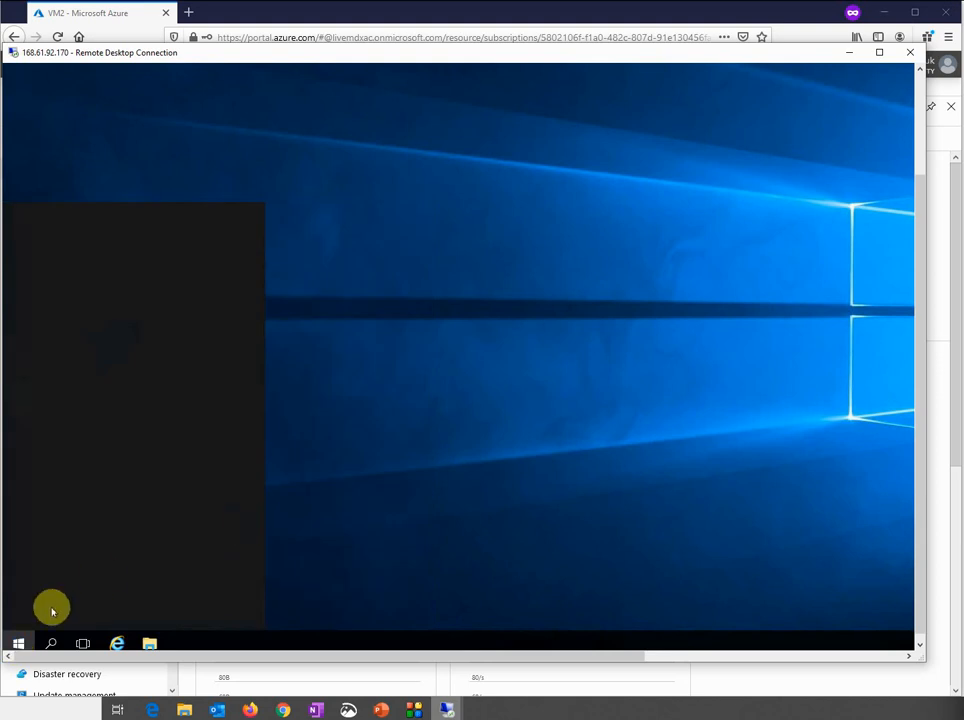
type("f")
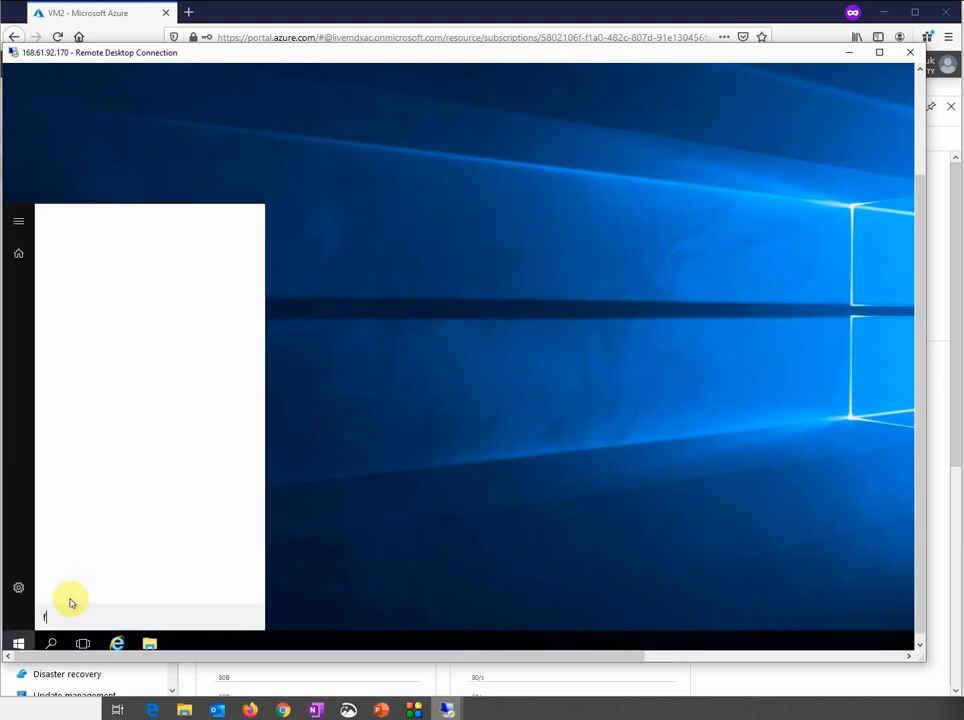
type("ire")
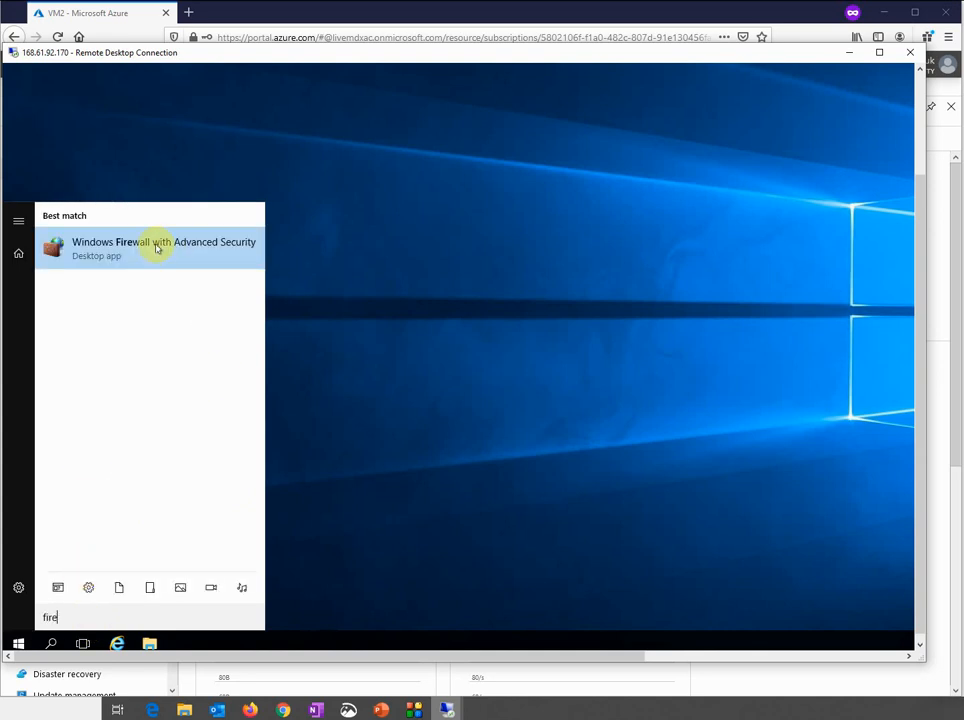
left_click(156, 248)
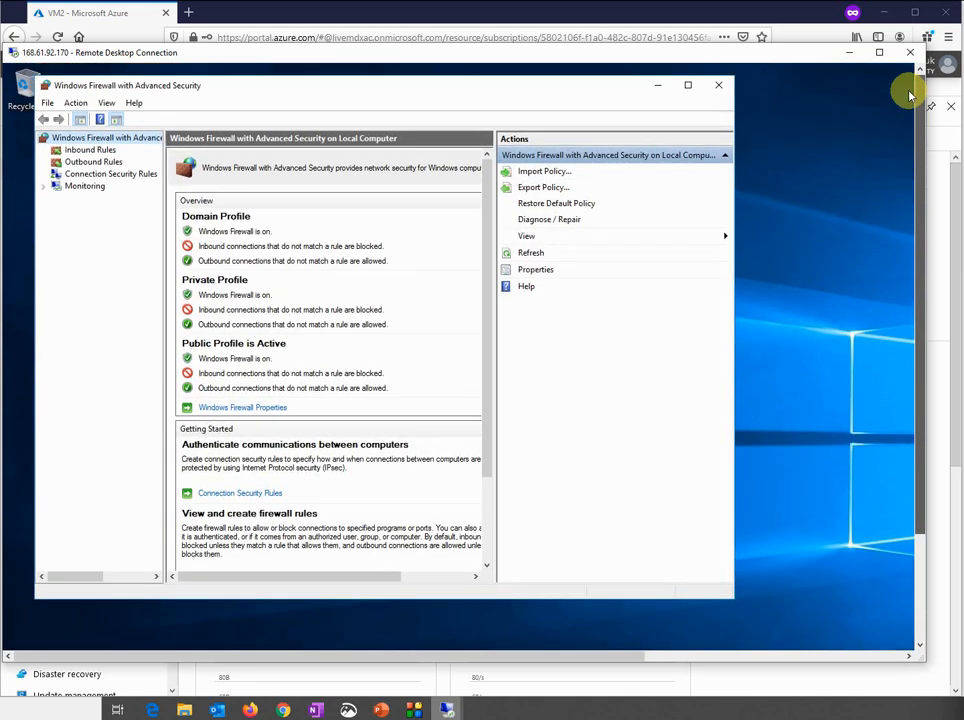
left_click(88, 150)
left_click(66, 138)
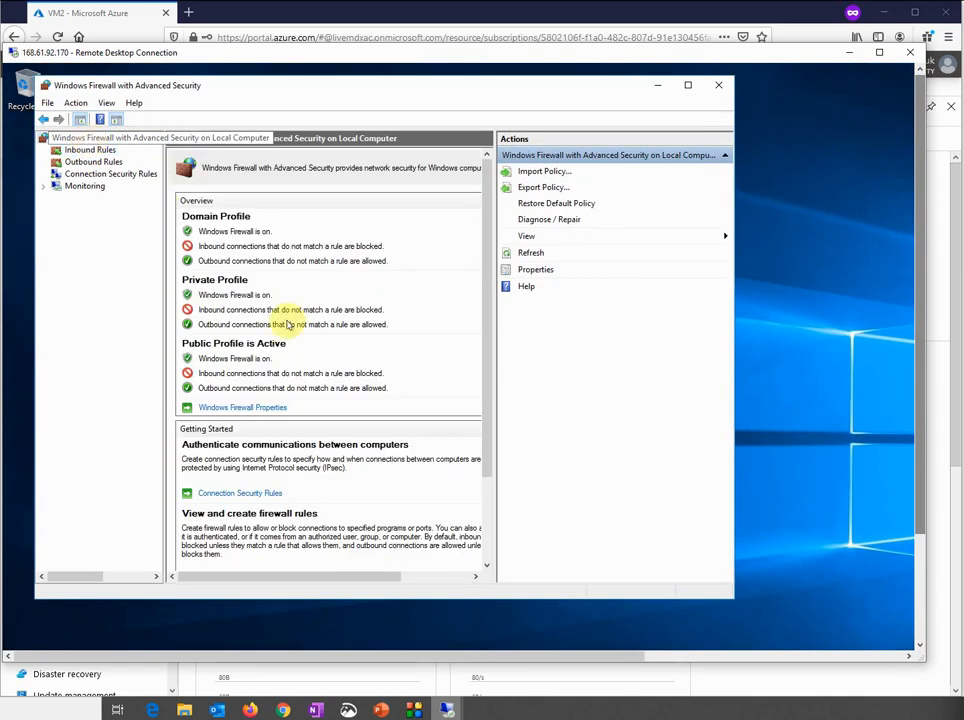
left_click(260, 409)
Turn the firewall off for Domain, Private and Public profiles, apply, and rerun the ping to 10.2.1.4
left_click(428, 267)
left_click(403, 288)
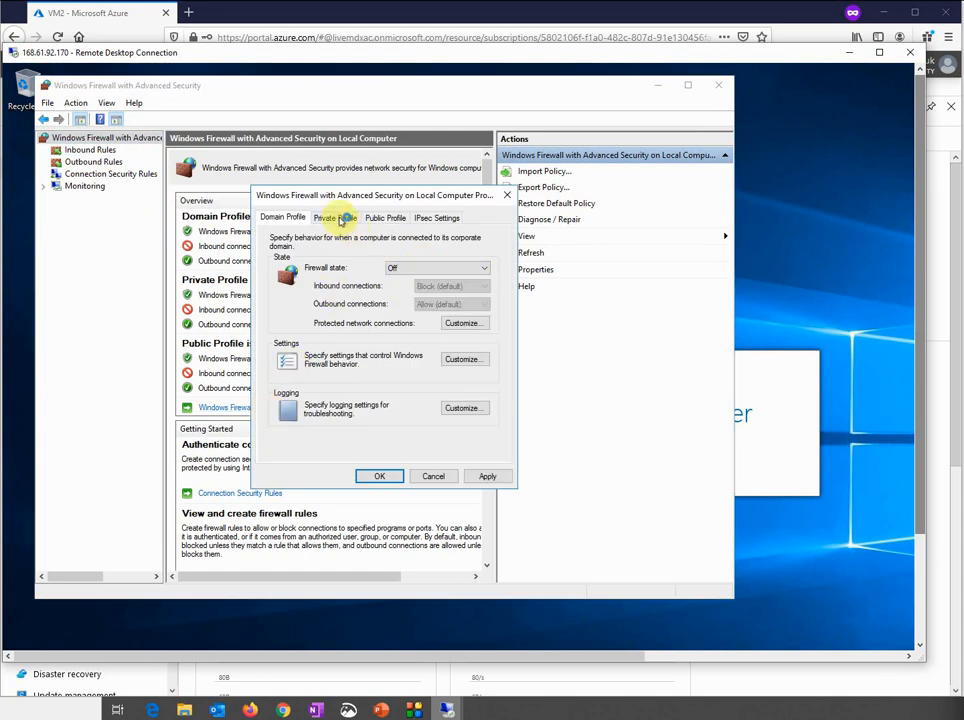
left_click(342, 219)
left_click(410, 268)
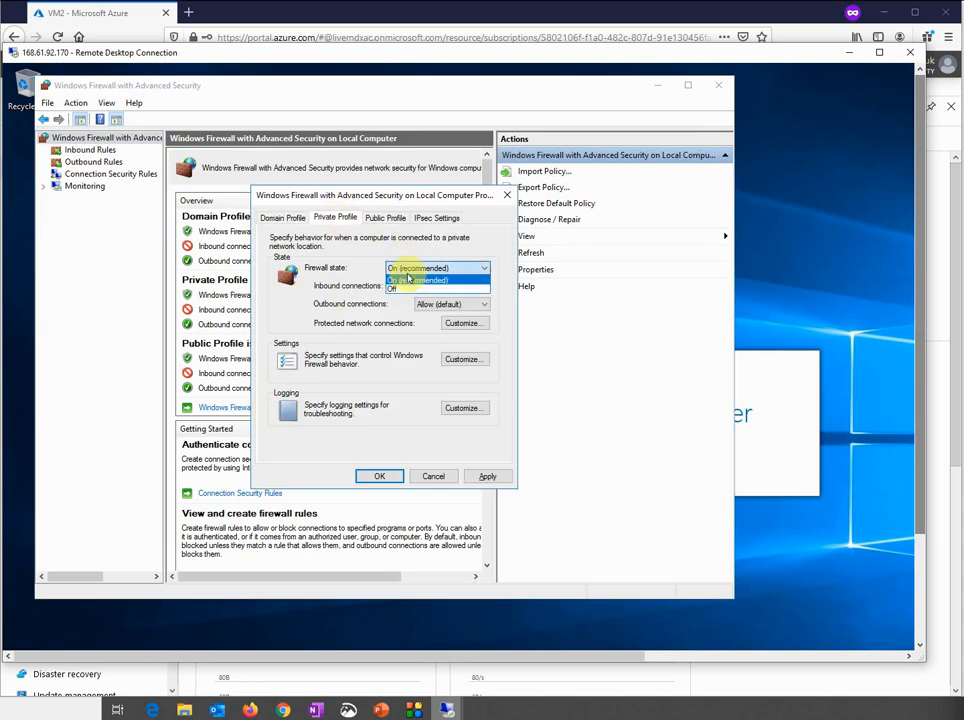
left_click(405, 288)
left_click(385, 219)
left_click(412, 266)
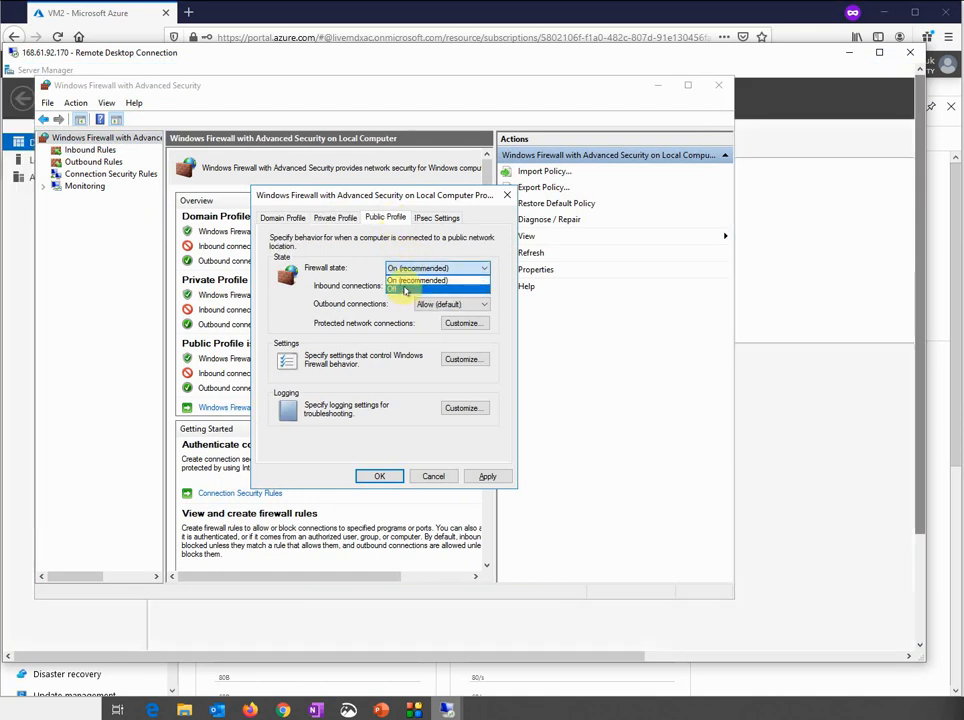
left_click(405, 290)
left_click(478, 478)
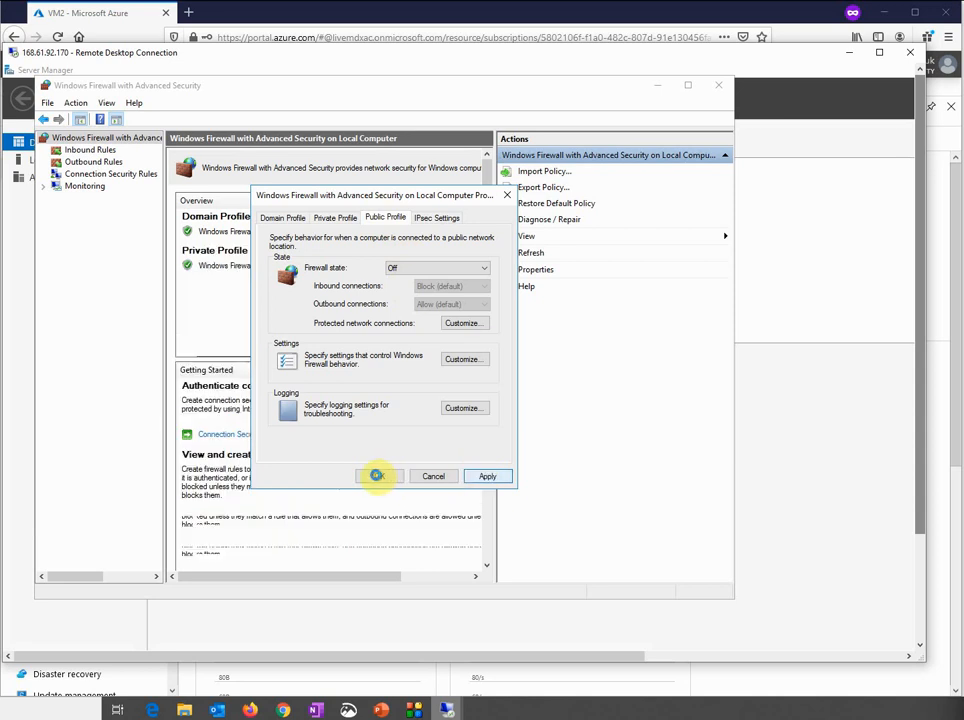
left_click(379, 477)
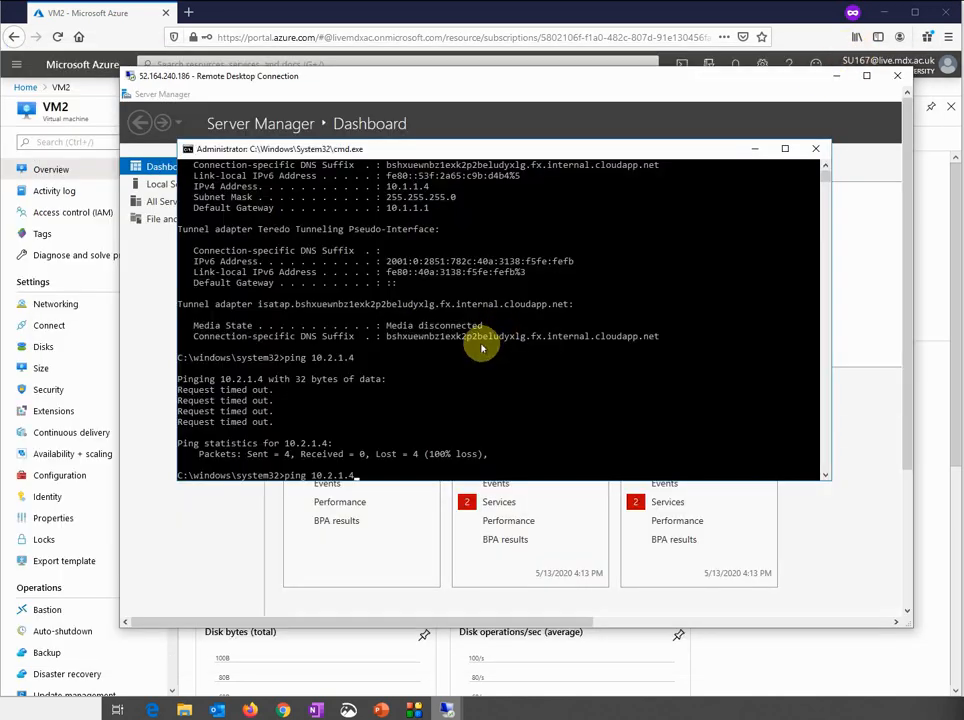
key("Return")
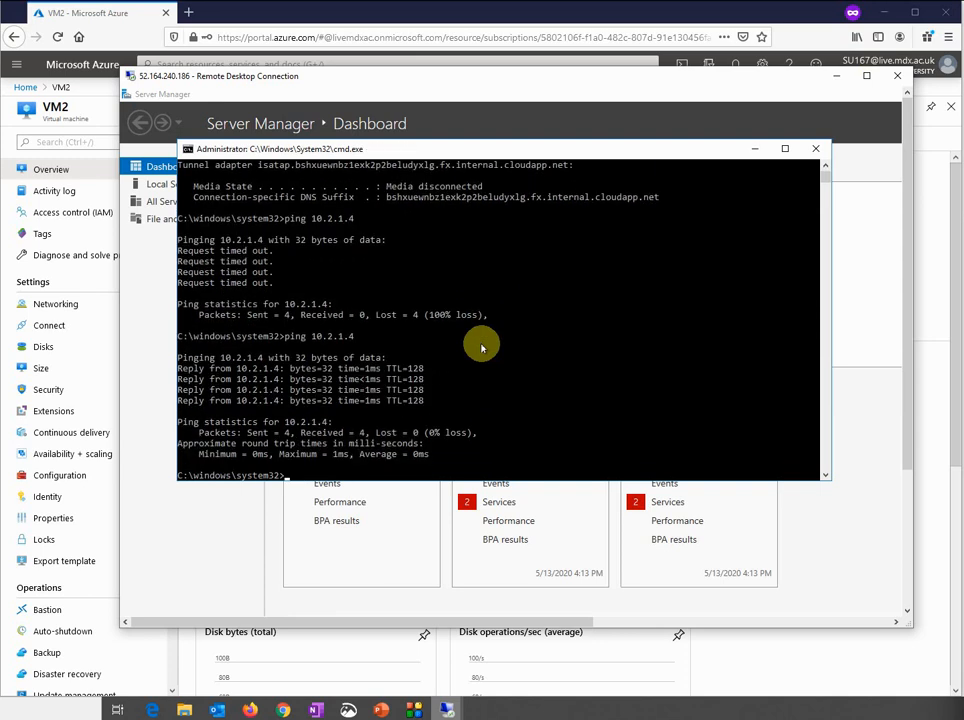
In VM2's remote session, find cmd in the Start search and open Command Prompt
mouse_move(458, 706)
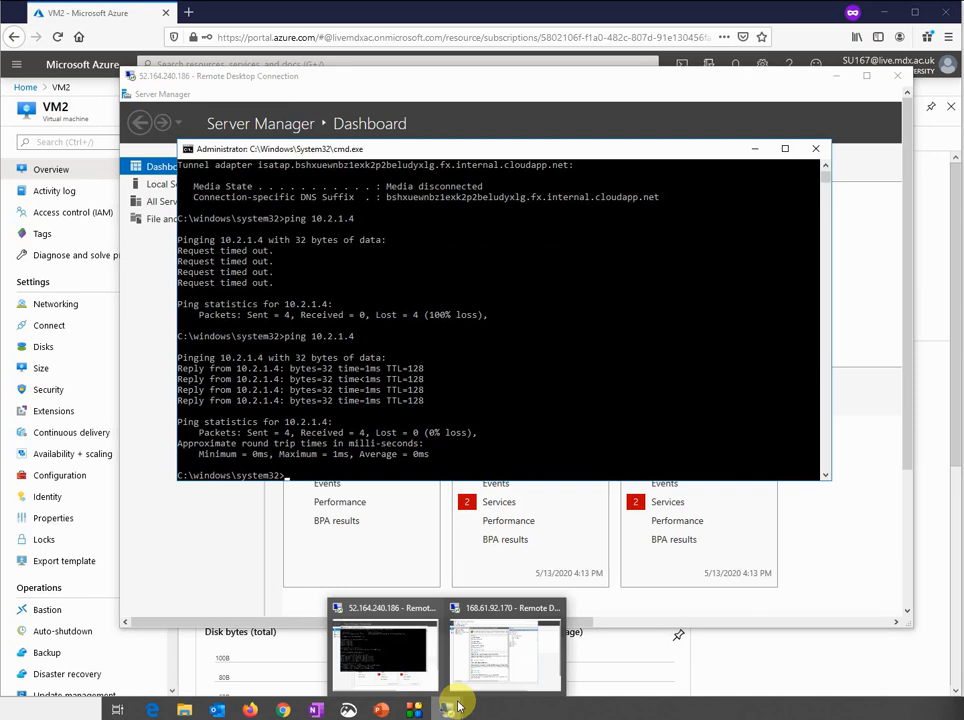
left_click(478, 656)
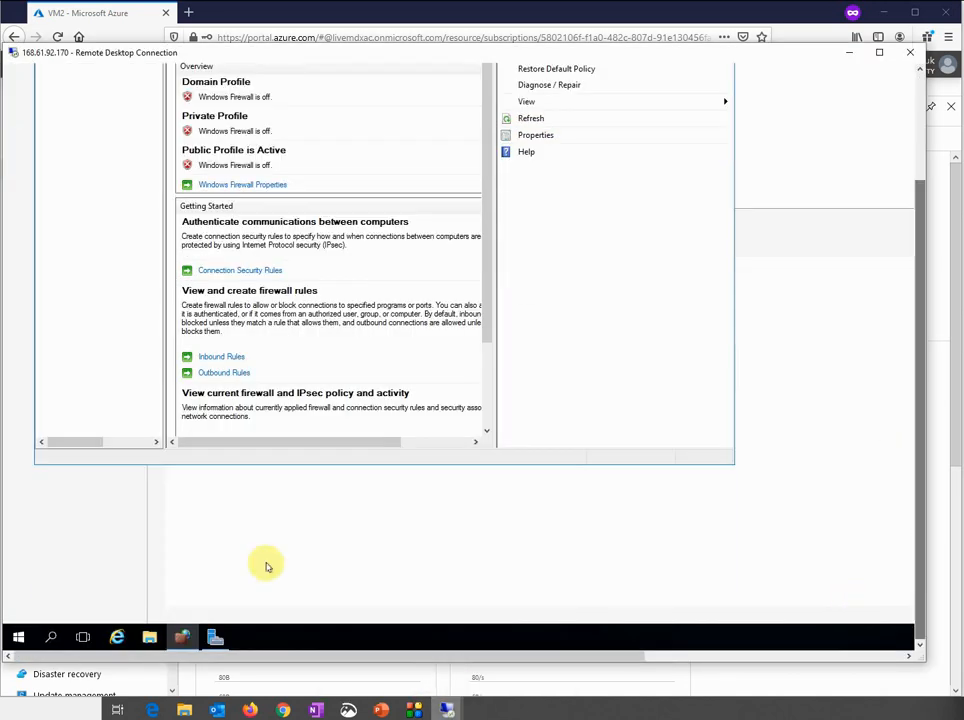
left_click(18, 637)
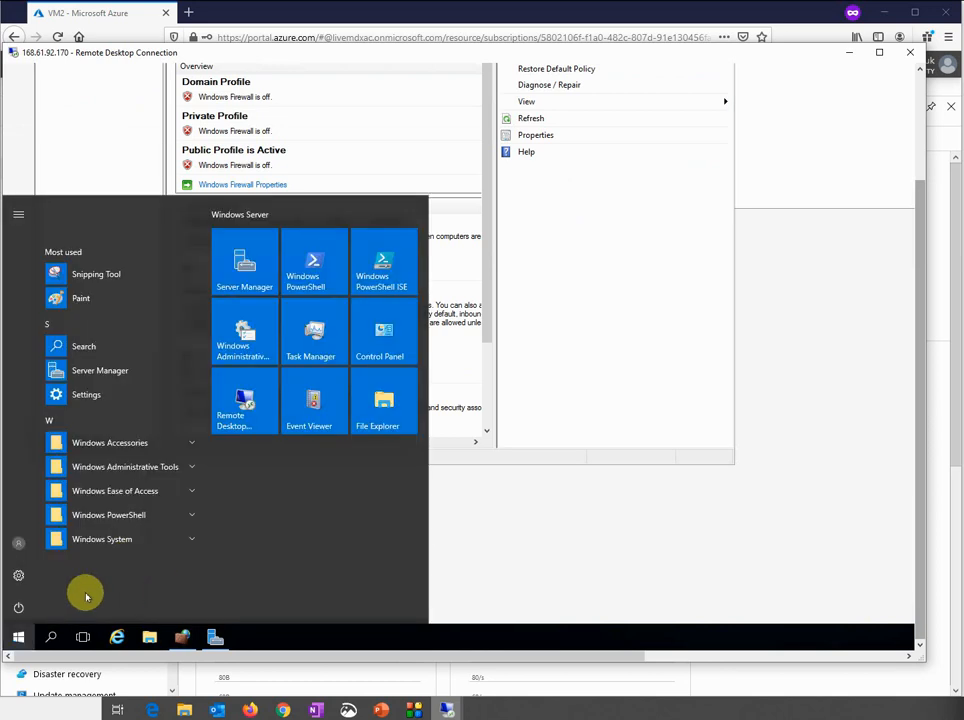
type("cmd")
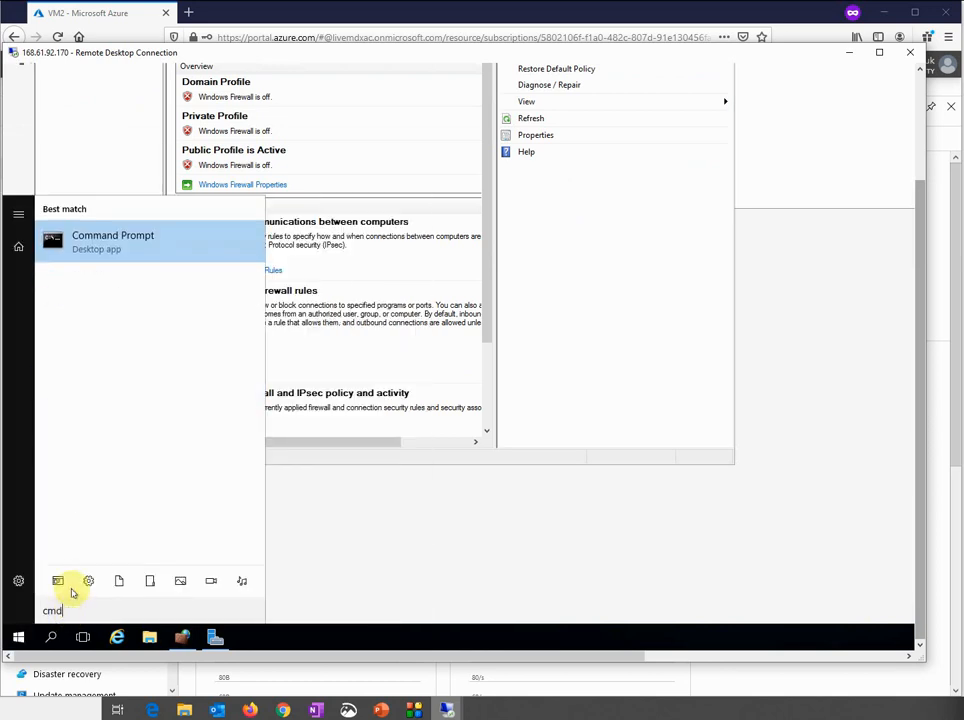
left_click(142, 252)
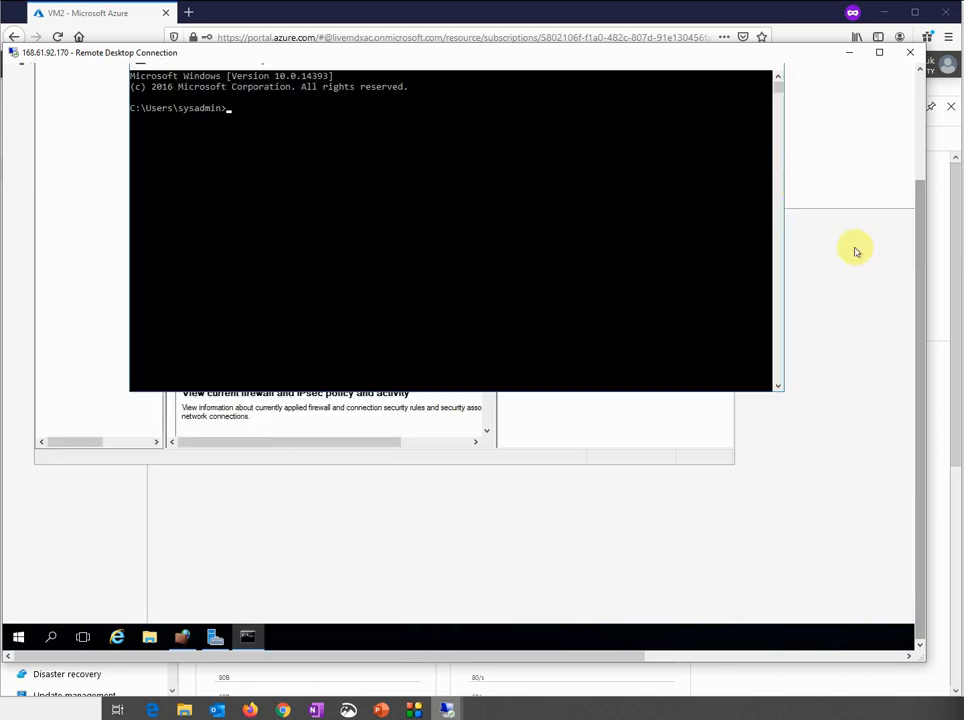
Run ping 10.1.1.1, then cancel it with Ctrl+C before any replies
type("ping 10.1.1.")
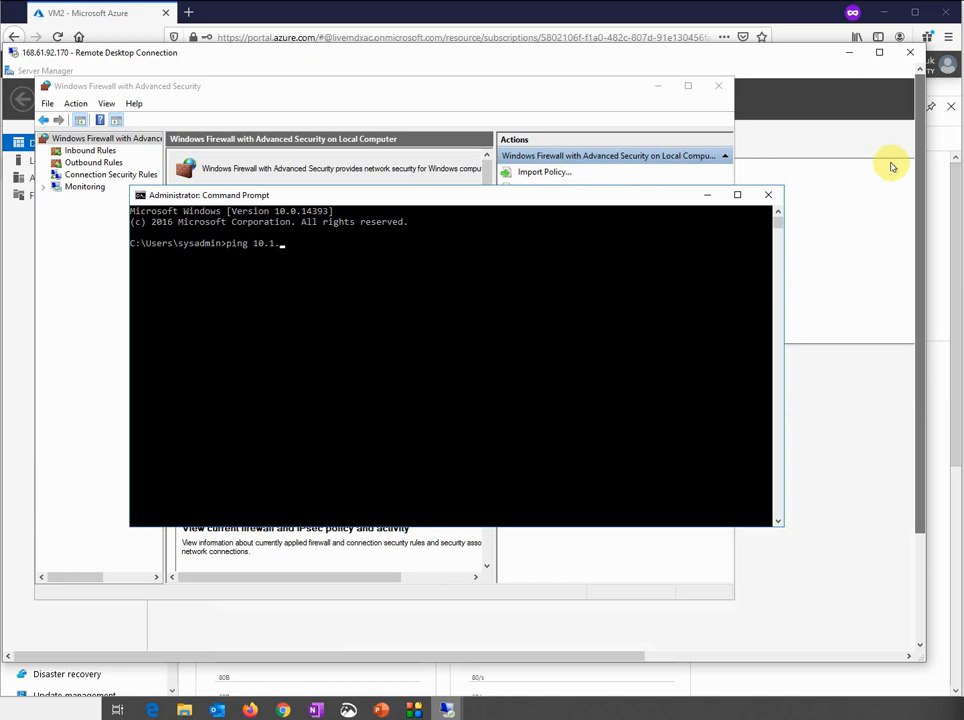
type("1")
key("Return")
key("ctrl+c")
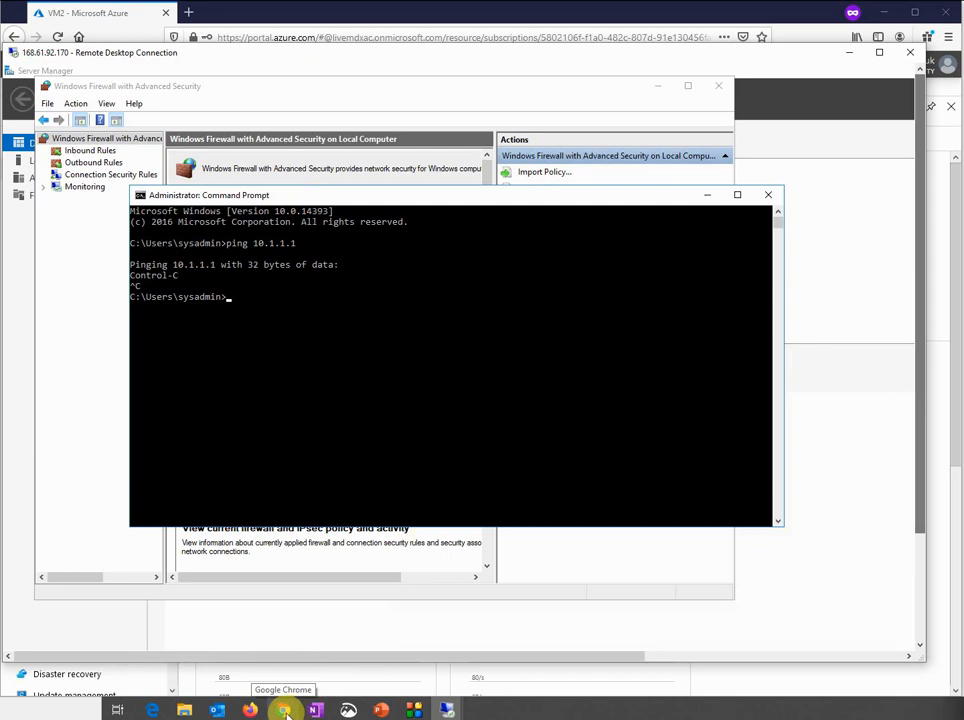
In the Azure portal, go from the home page to the VM1 virtual machine page
left_click(364, 13)
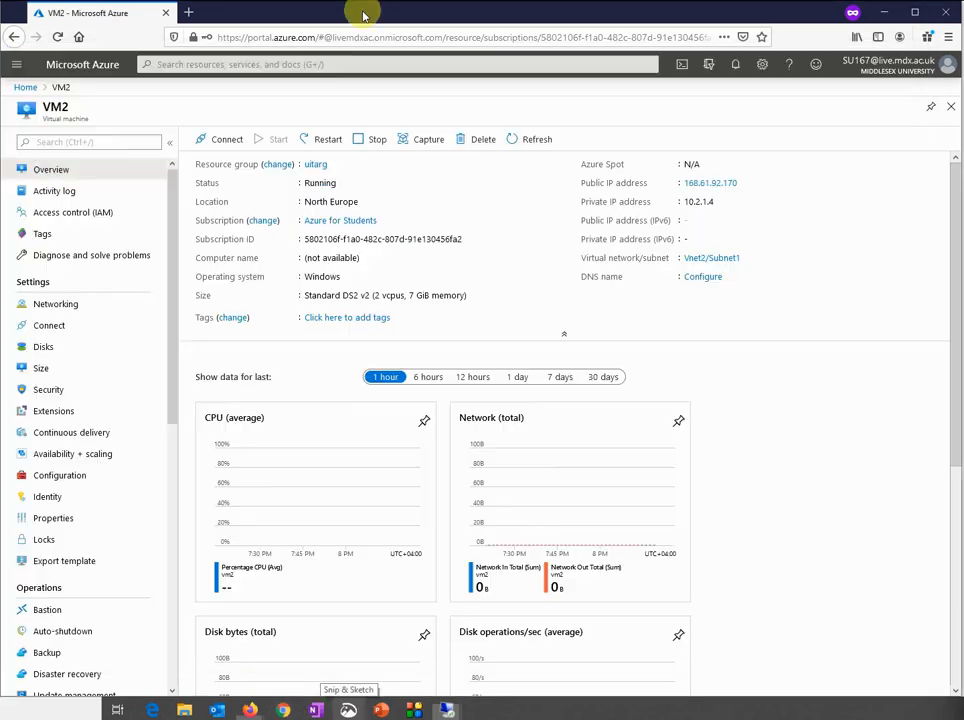
left_click(38, 92)
mouse_move(215, 149)
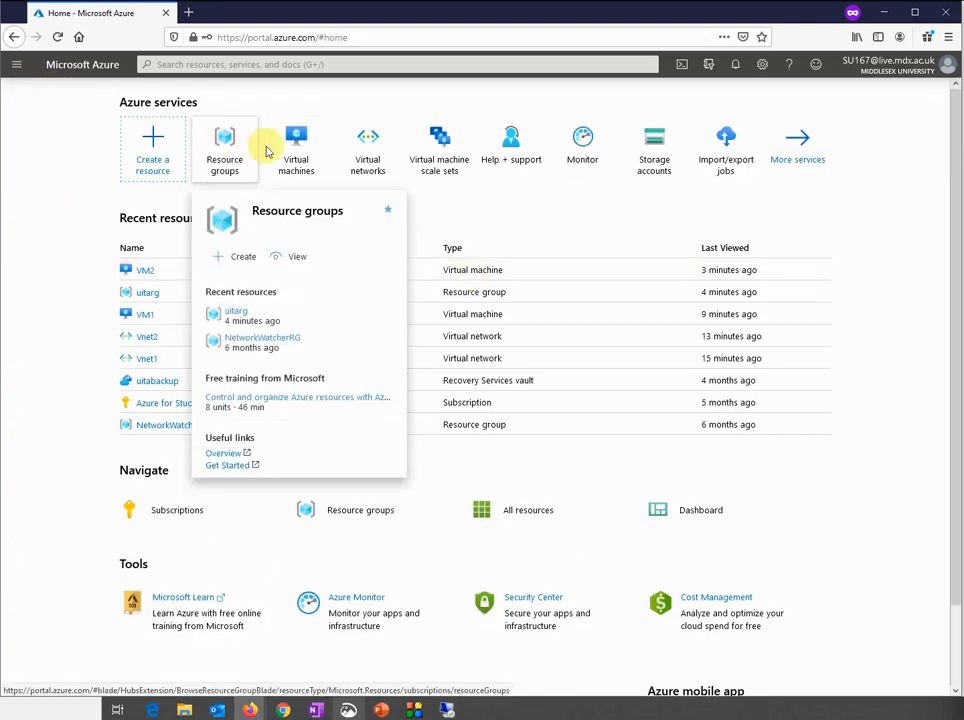
left_click(151, 316)
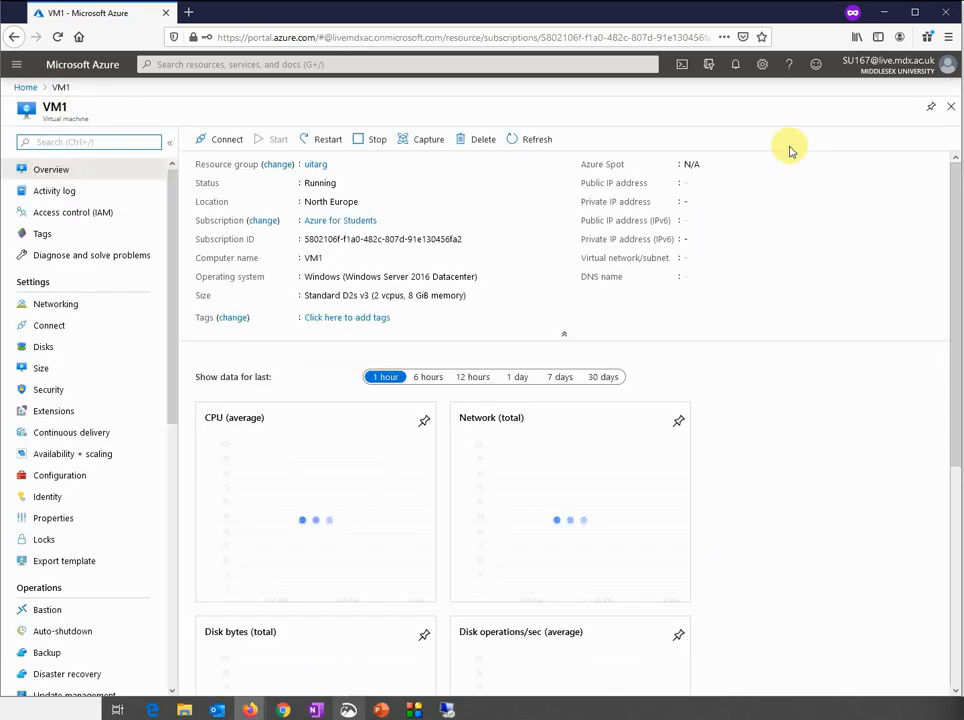
Bring VM2's and then VM1's Remote Desktop sessions to the front, scrolling VM1's view
mouse_move(451, 705)
left_click(489, 661)
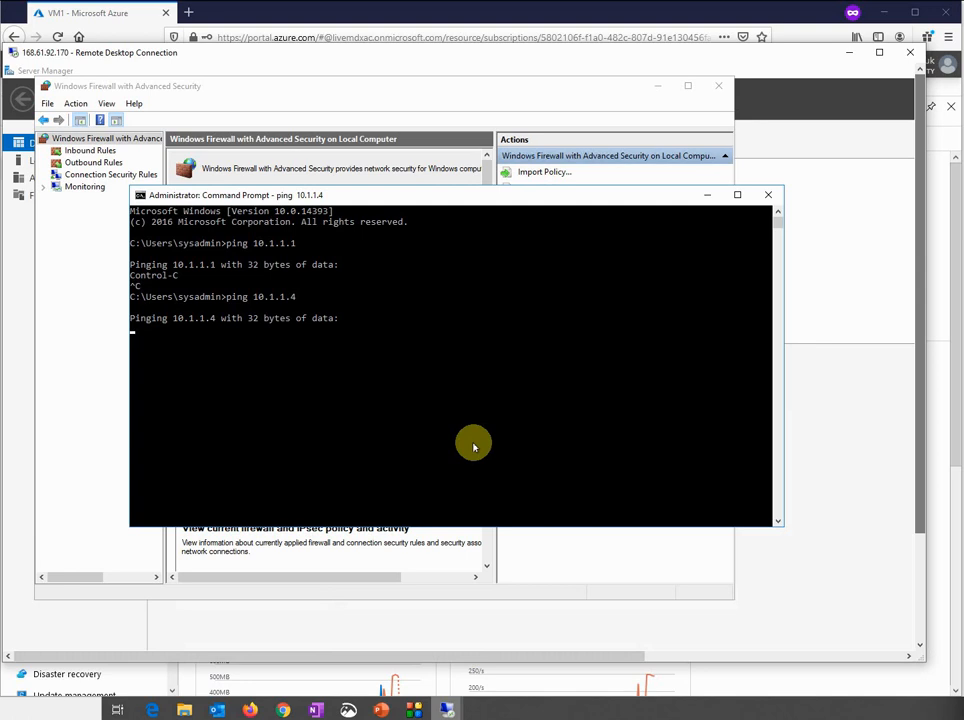
mouse_move(447, 706)
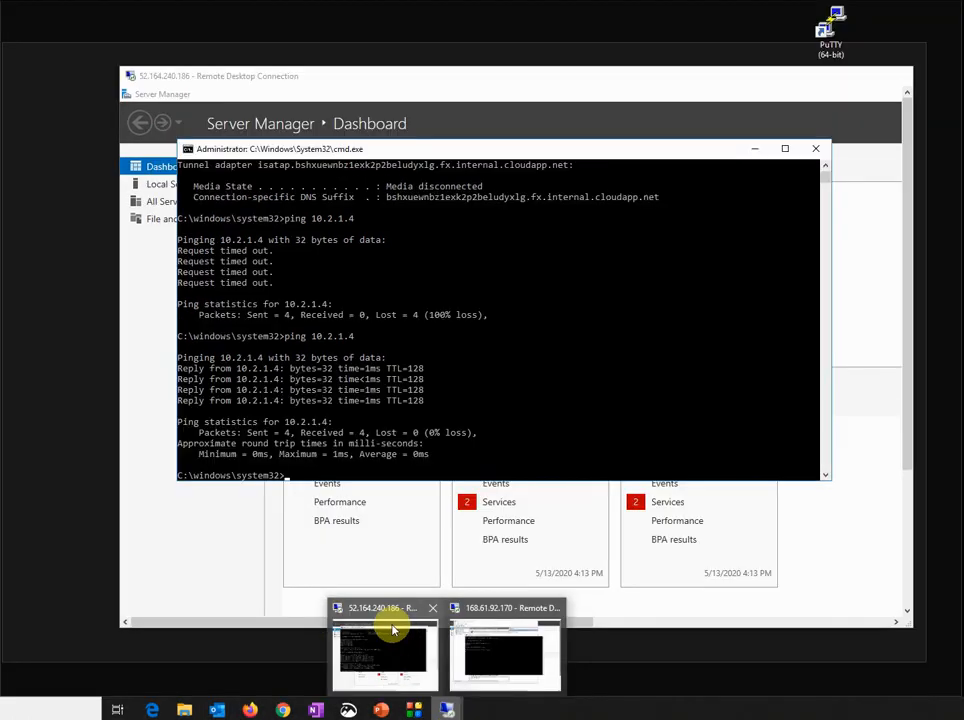
left_click(393, 630)
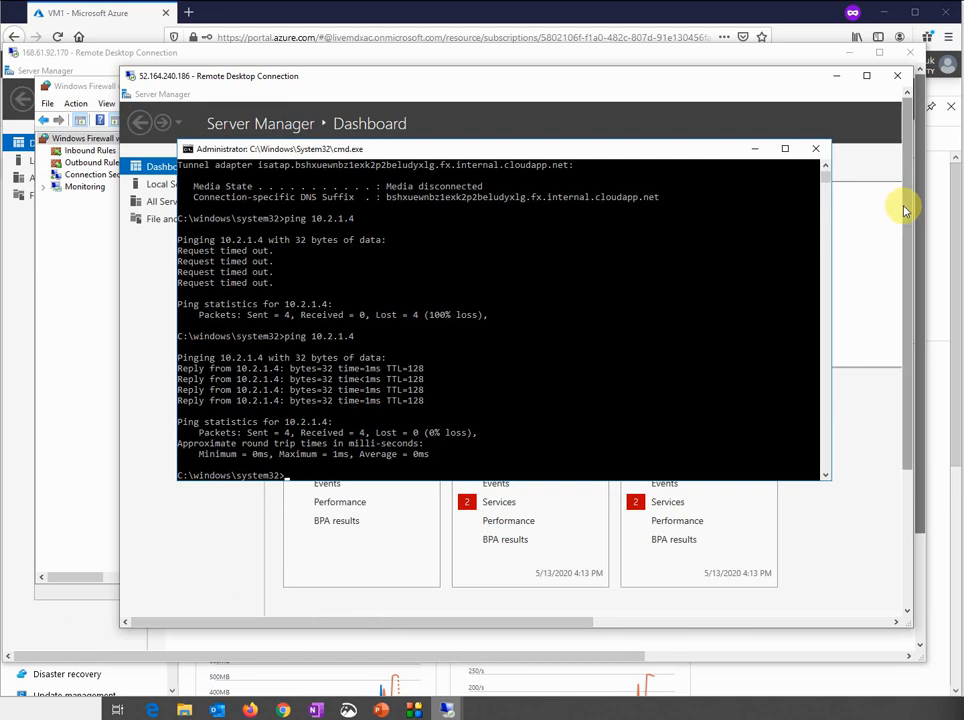
left_click_drag(905, 210, 883, 409)
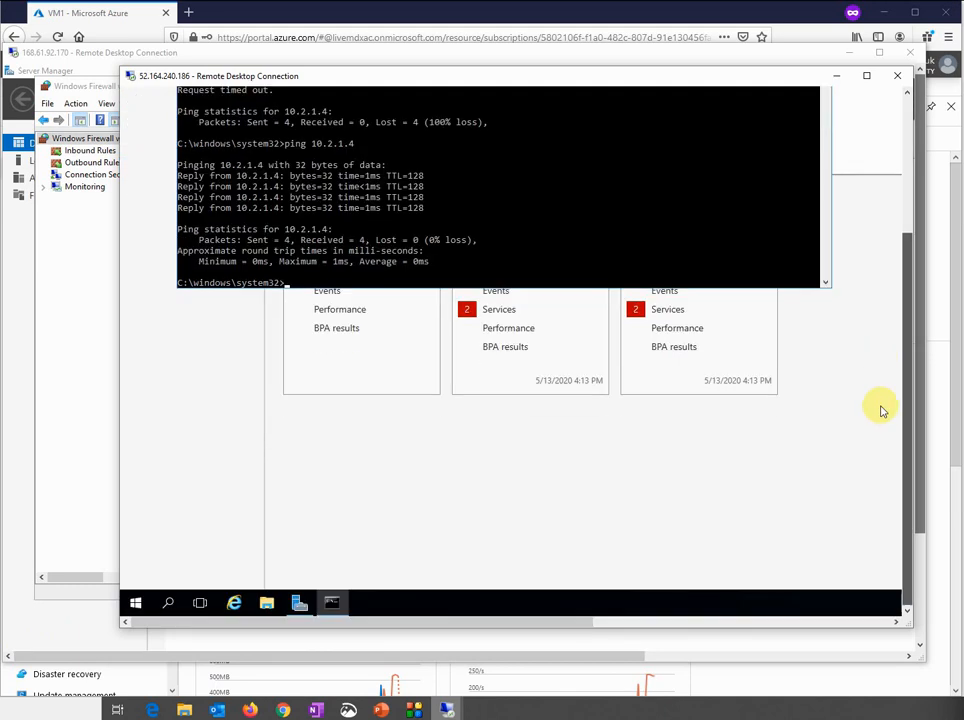
Turn VM1's Public Profile firewall state Off in Windows Firewall with Advanced Security
left_click(137, 604)
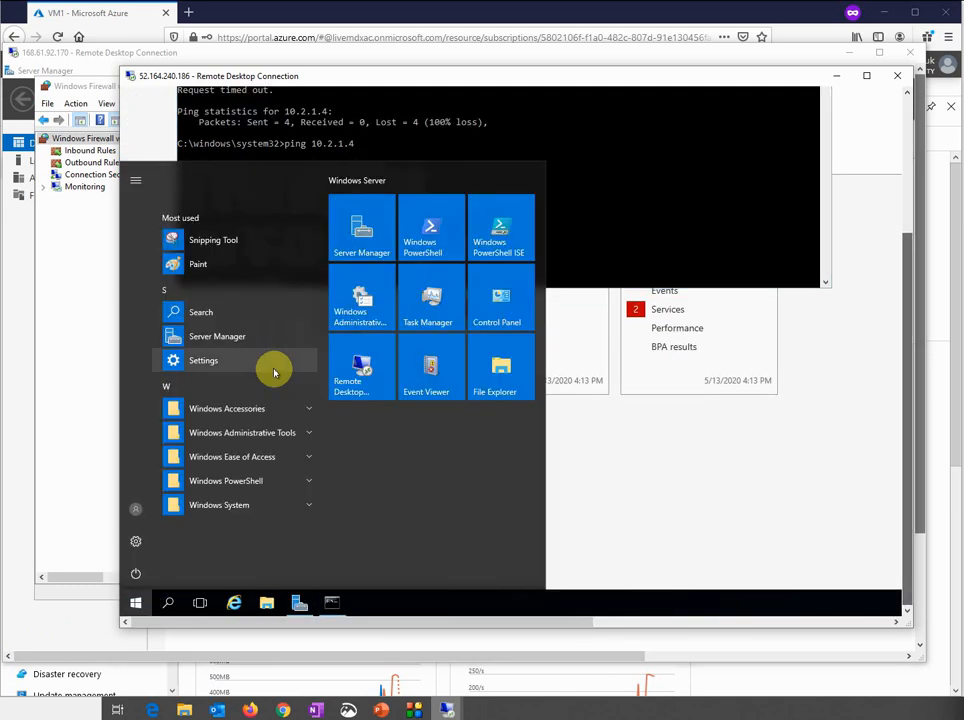
type("firewa")
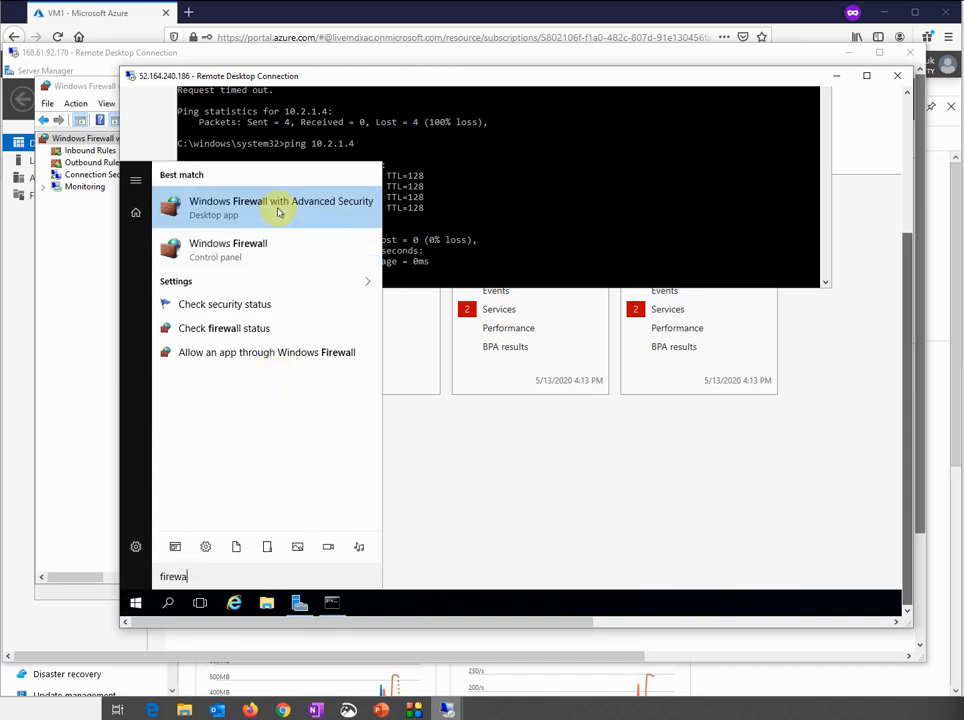
left_click(279, 210)
left_click_drag(910, 254, 905, 150)
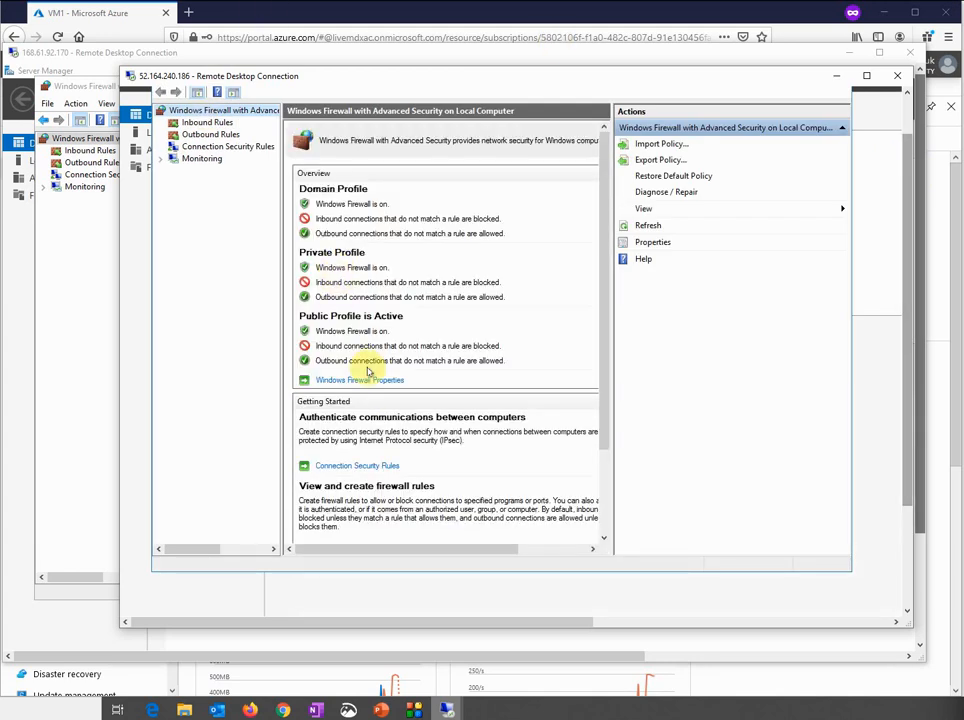
left_click(362, 381)
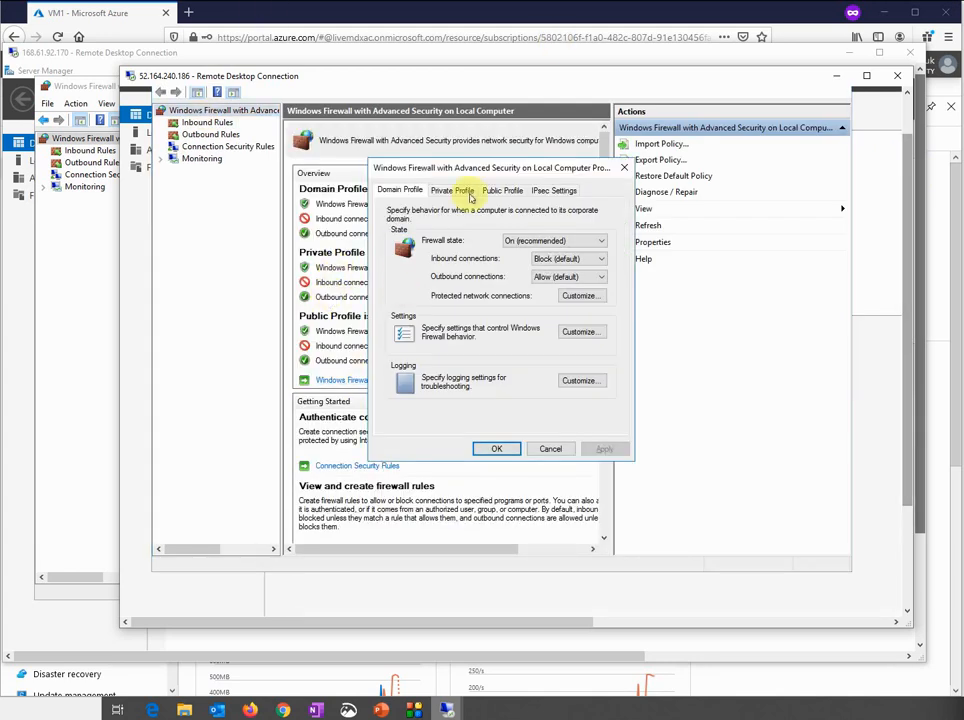
left_click(508, 190)
left_click(549, 242)
left_click(529, 263)
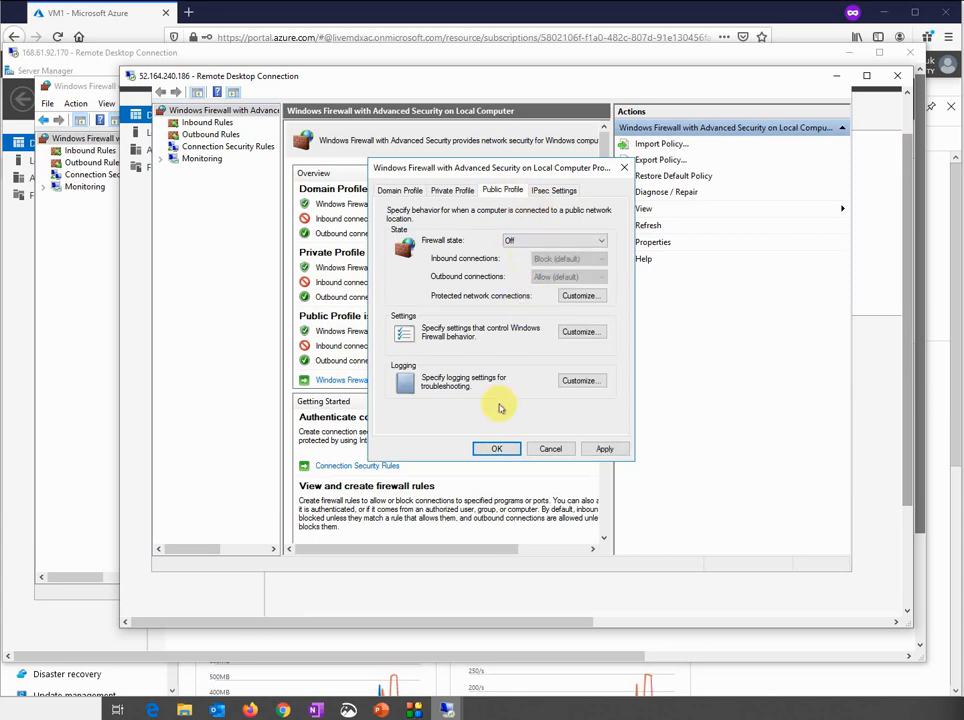
left_click(483, 446)
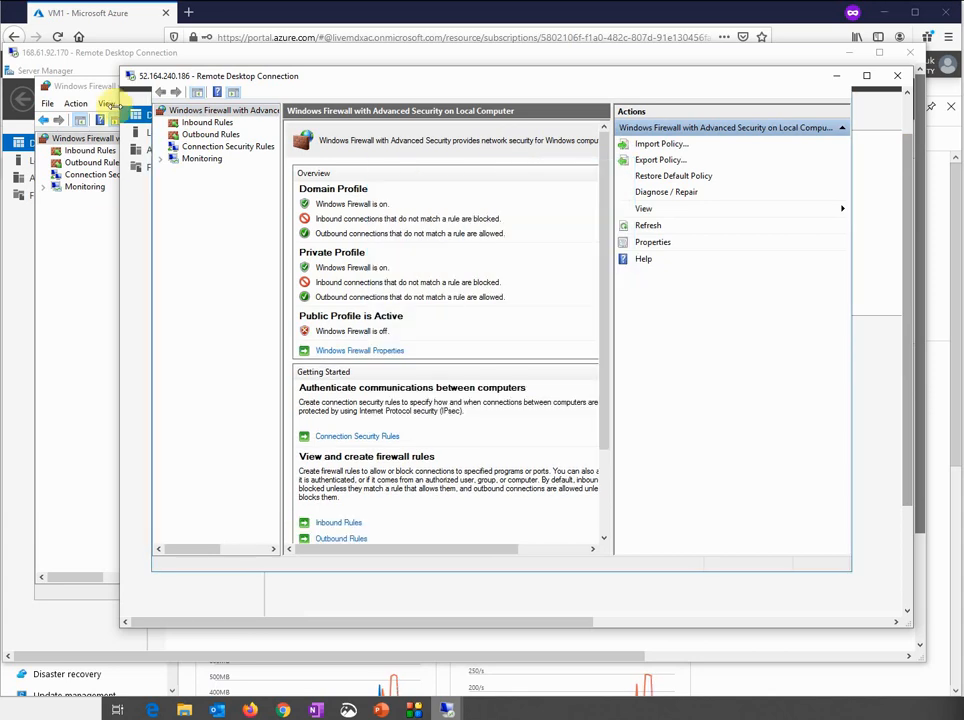
Rerun ping 10.1.1.4 from the other session, getting replies, then minimise Remote Desktop
left_click(68, 50)
key("Up")
key("Return")
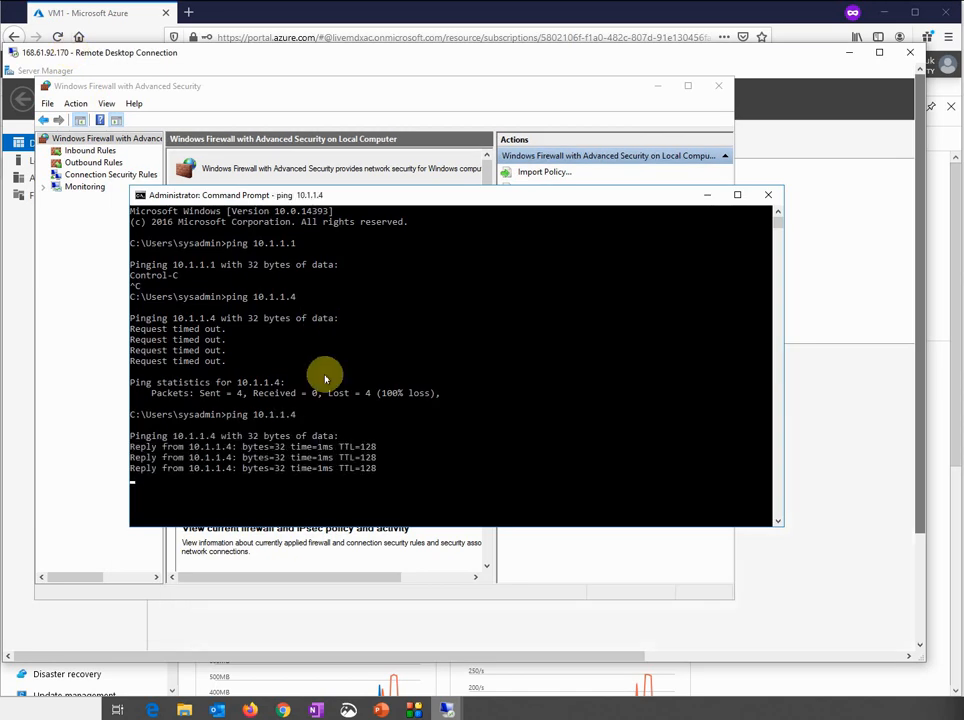
key("Return")
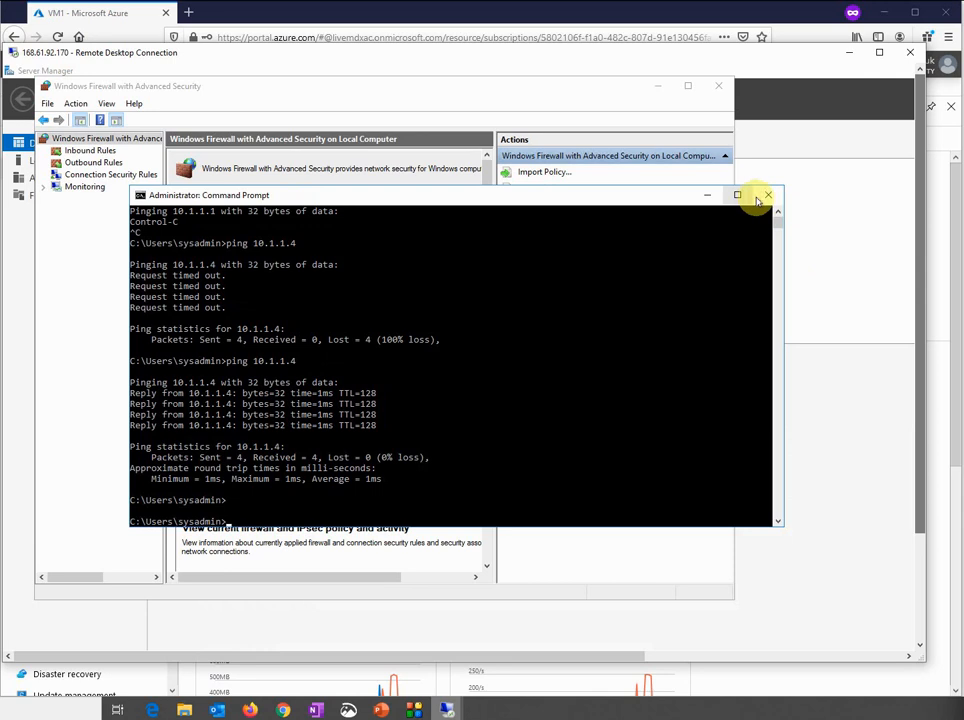
left_click(847, 60)
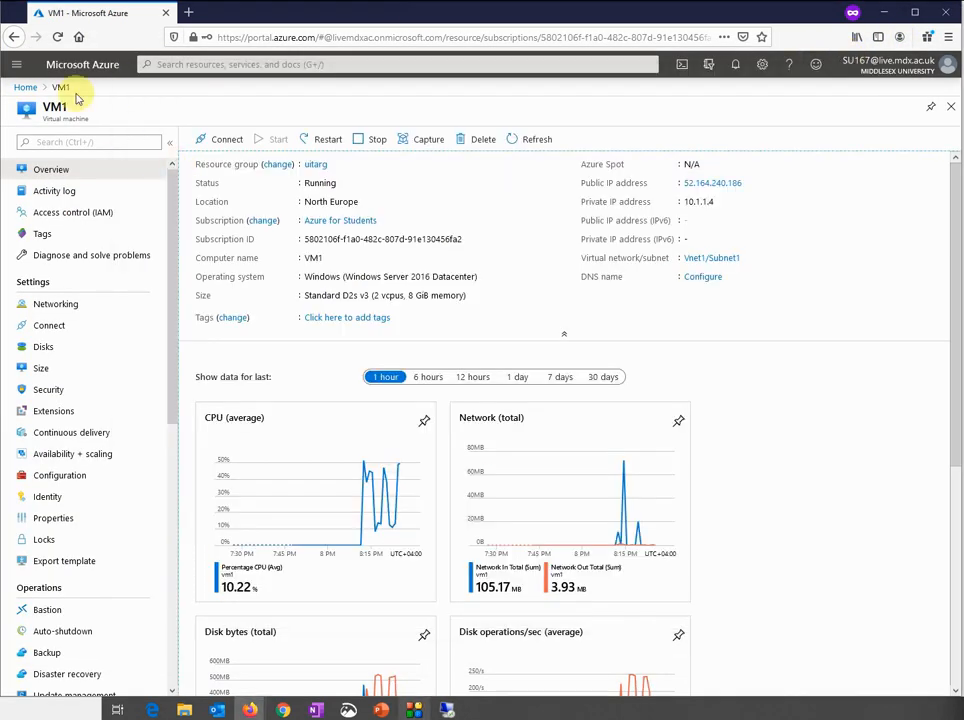
Go from Home through Resource groups and uitarg to Vnet1's Peerings list
left_click(24, 86)
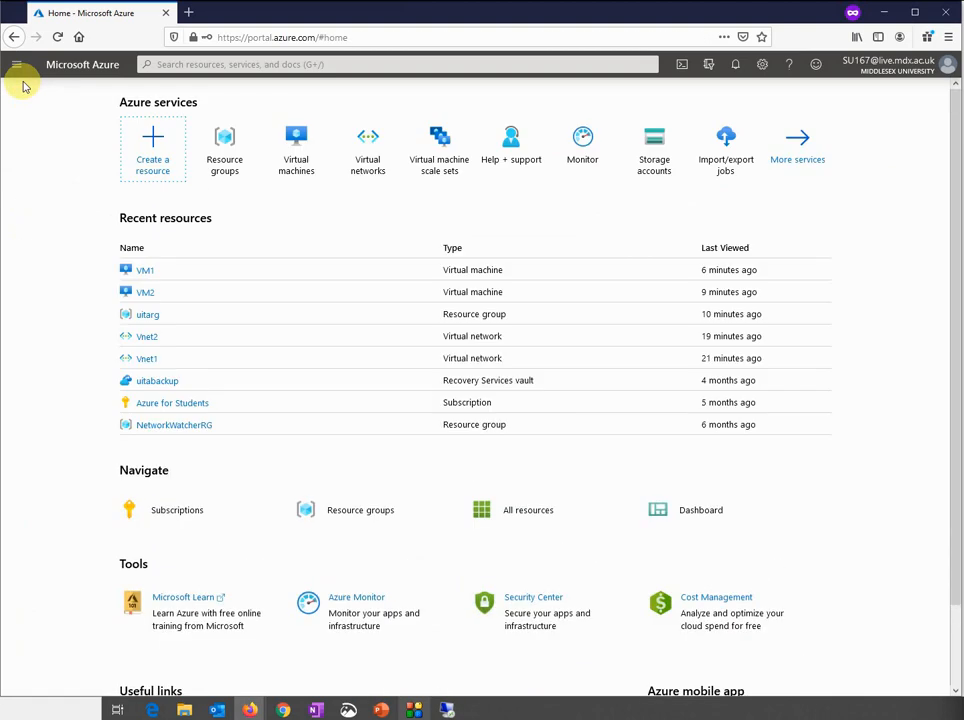
mouse_move(224, 170)
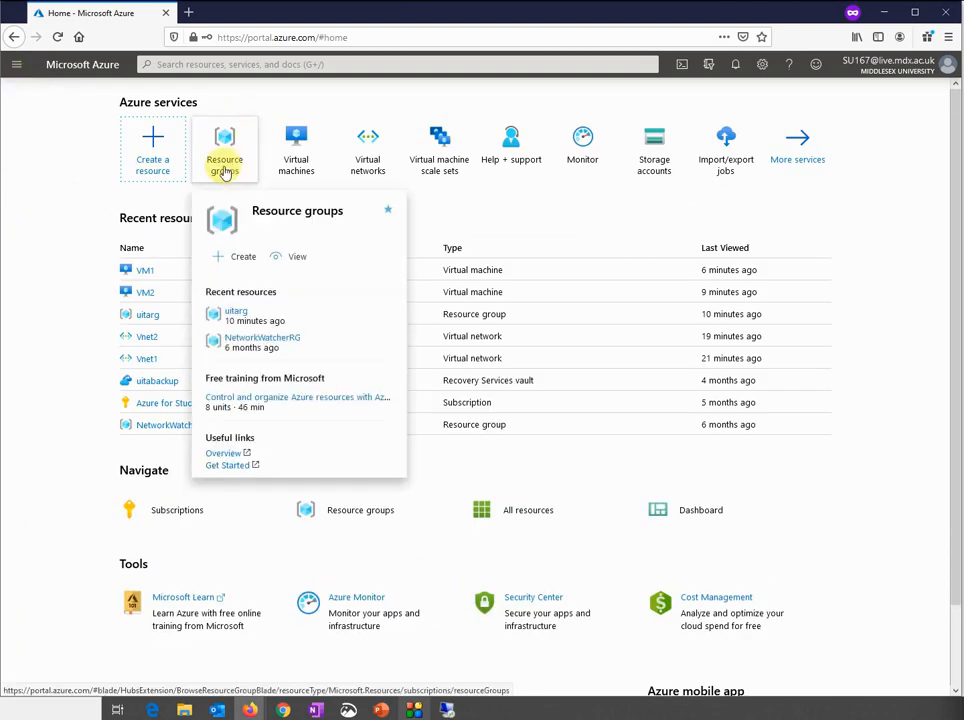
left_click(224, 170)
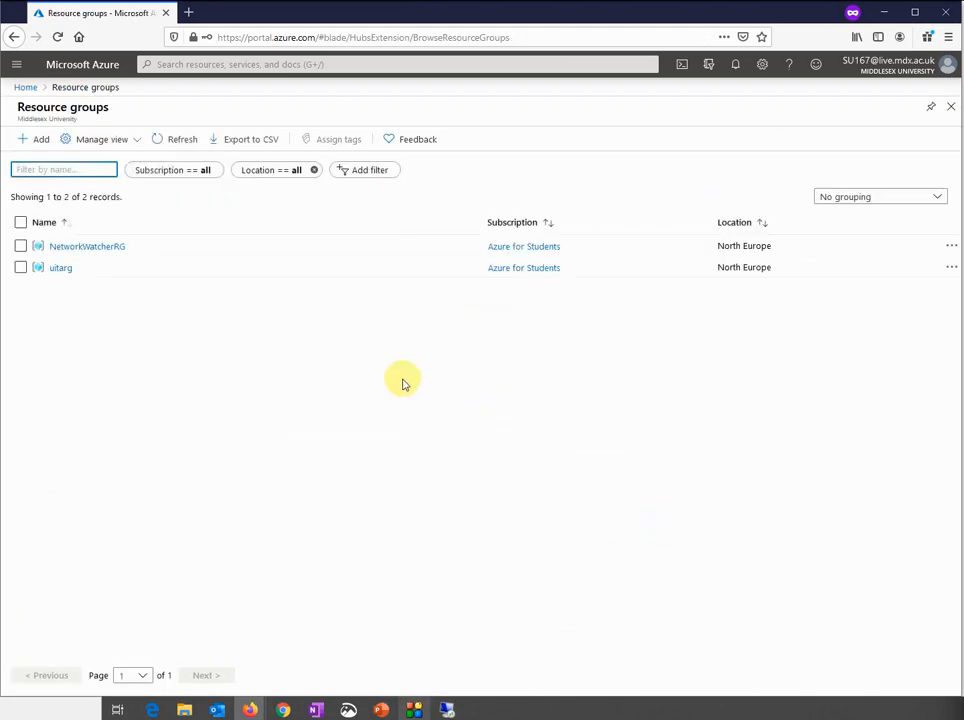
left_click(56, 273)
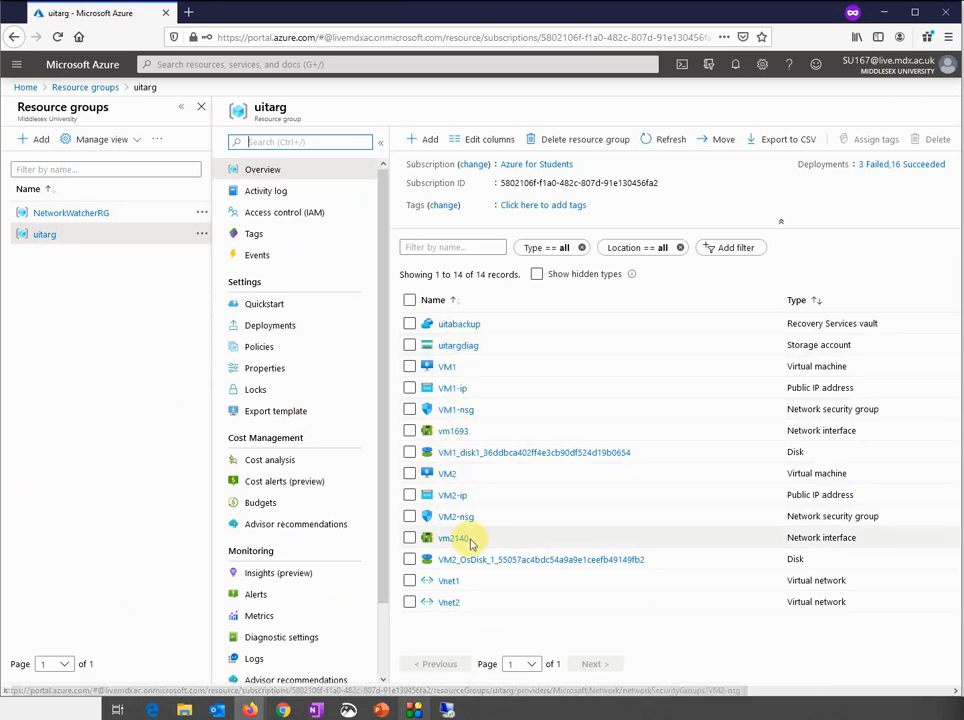
left_click(432, 581)
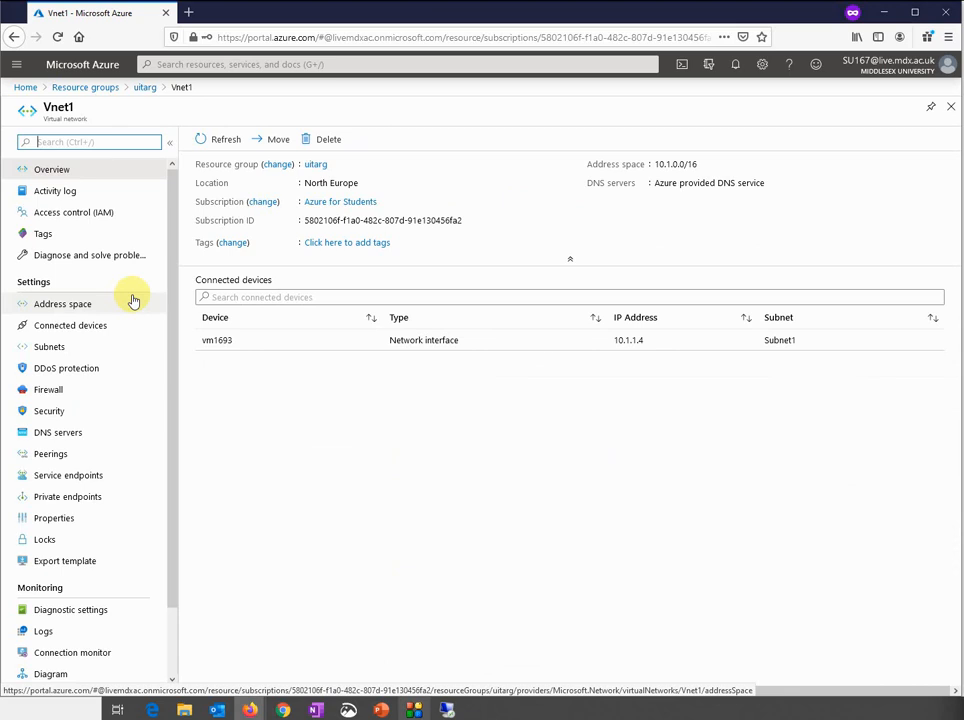
left_click(60, 453)
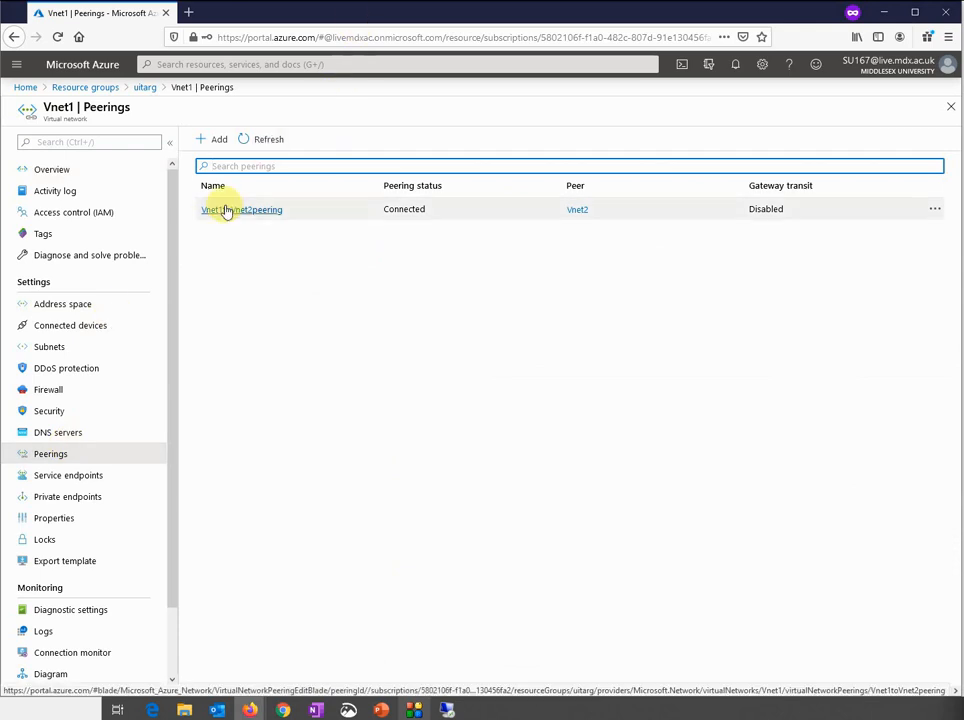
Delete Vnet1toVnet2peering, refresh to confirm an empty Peerings list, and return to uitarg
left_click(940, 216)
left_click(907, 229)
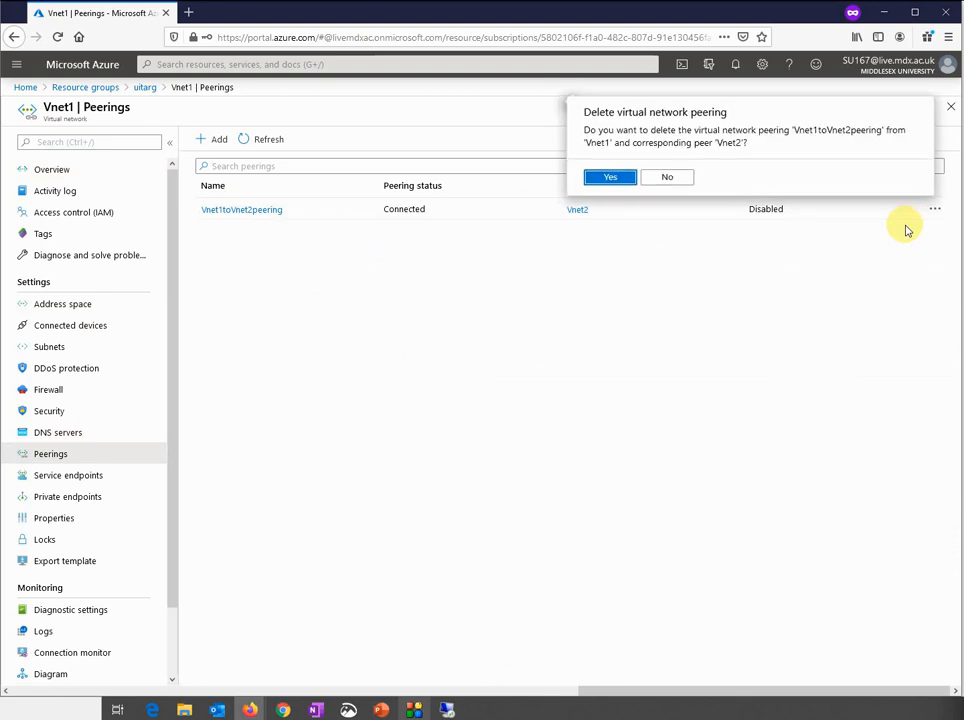
left_click(608, 177)
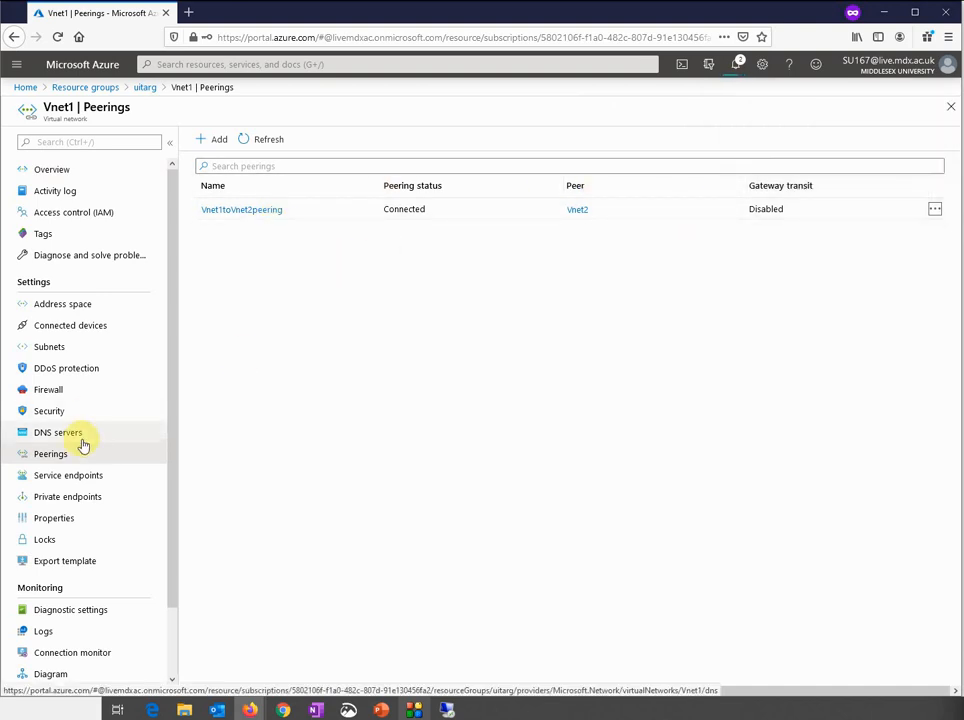
left_click(256, 144)
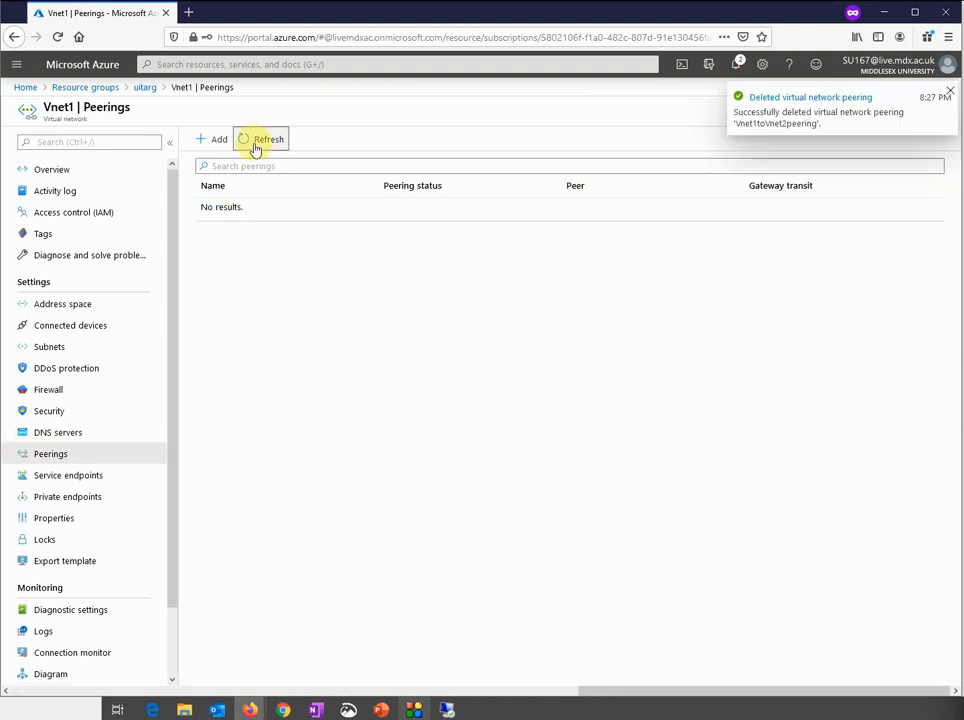
left_click(143, 85)
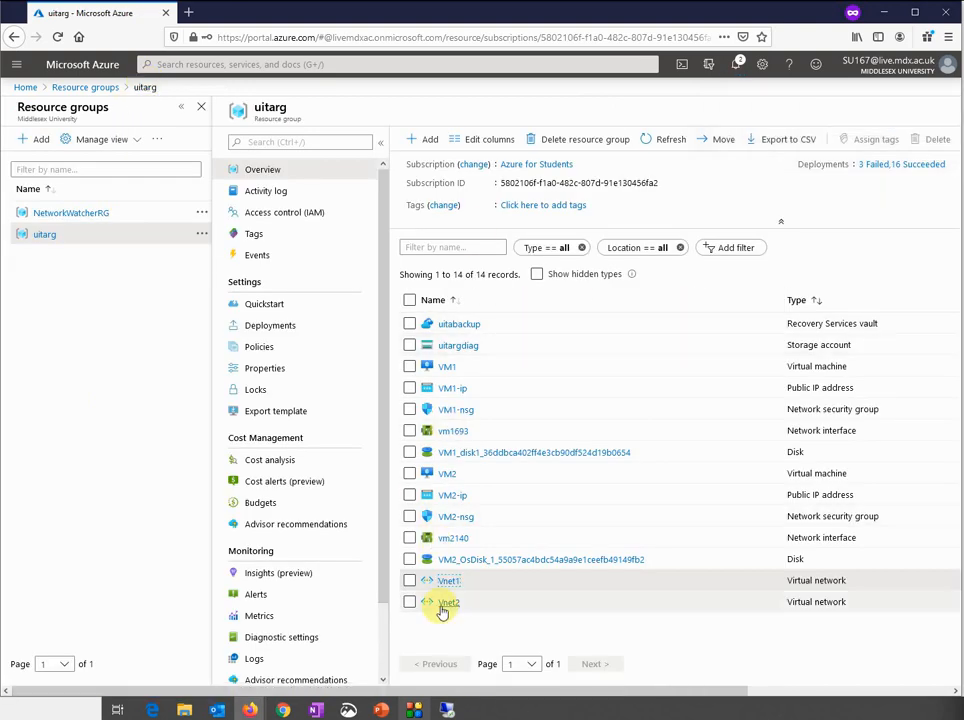
Open Vnet2's Subnets and Peerings to confirm no peering remains, then open Vnet1 from uitarg
left_click(443, 604)
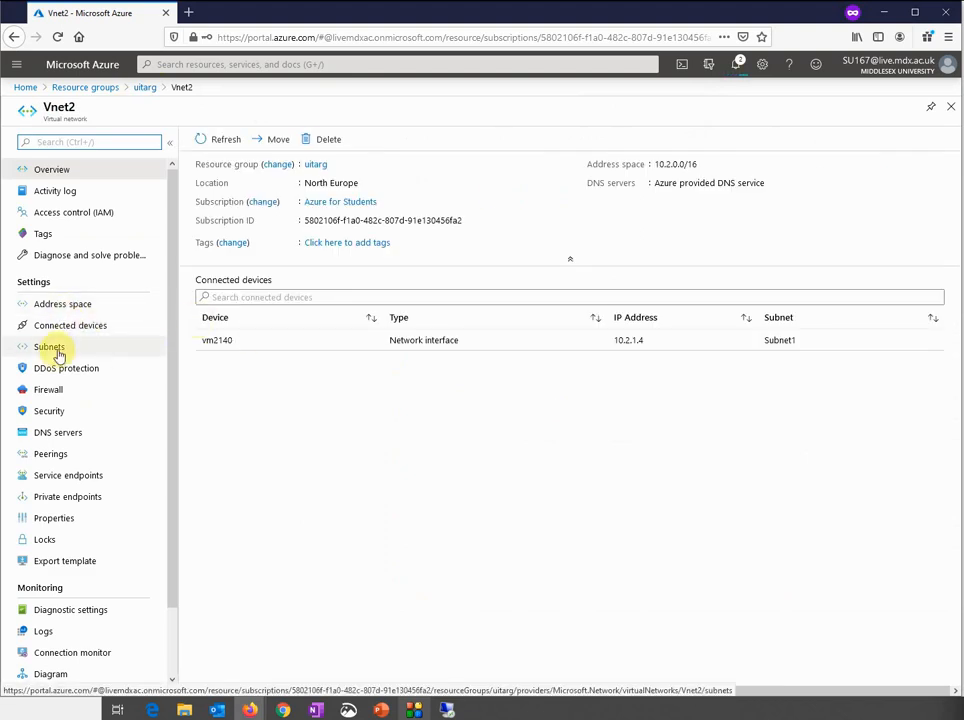
left_click(56, 350)
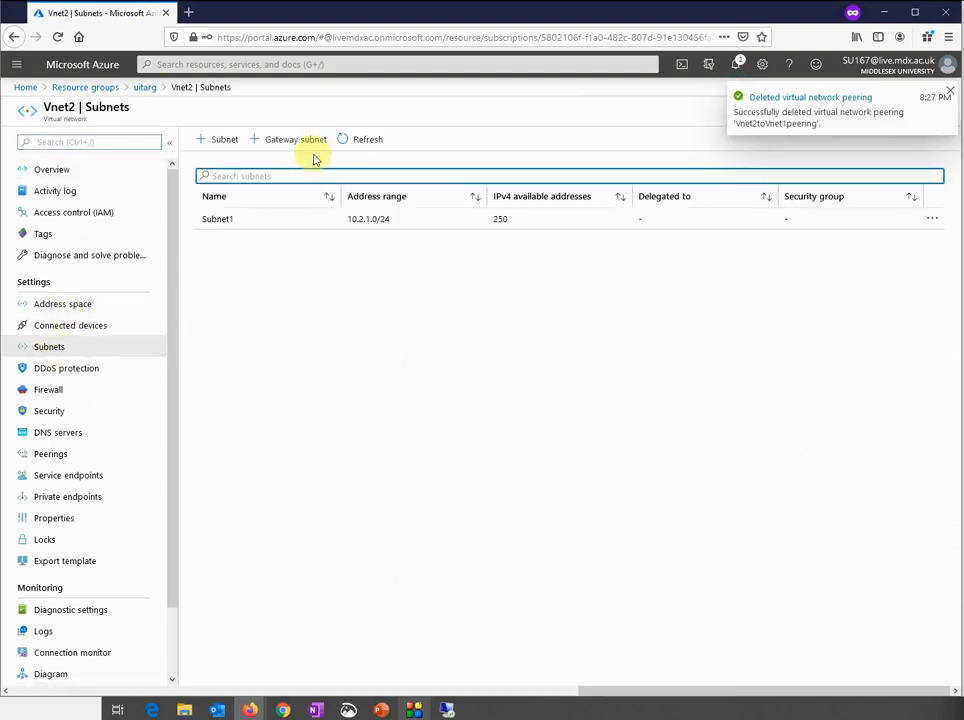
left_click(331, 145)
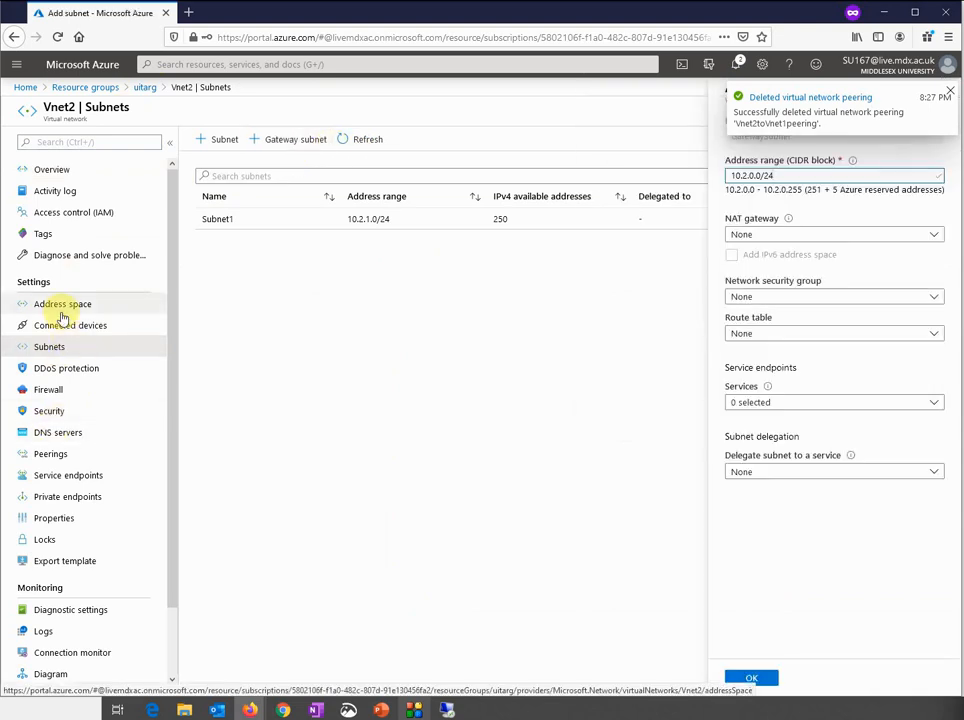
left_click(56, 453)
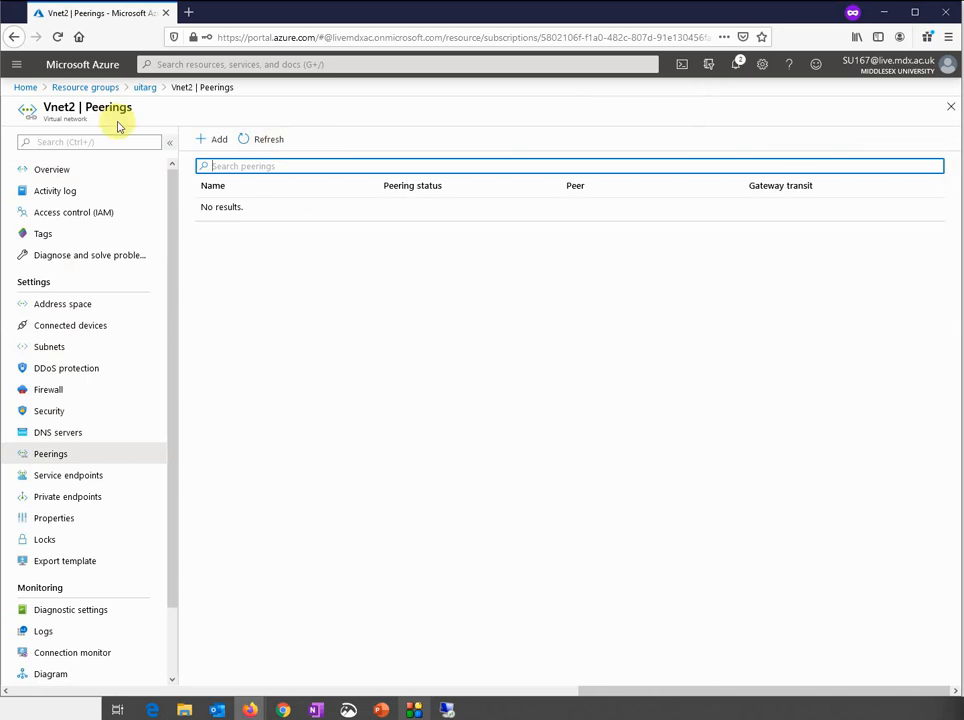
left_click(143, 88)
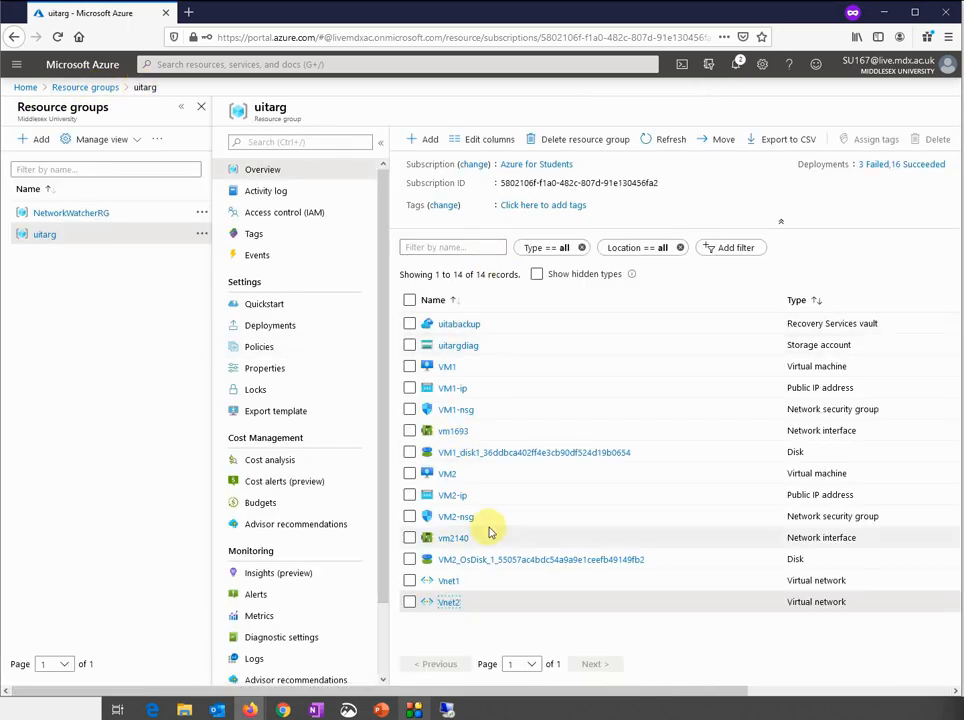
left_click(448, 581)
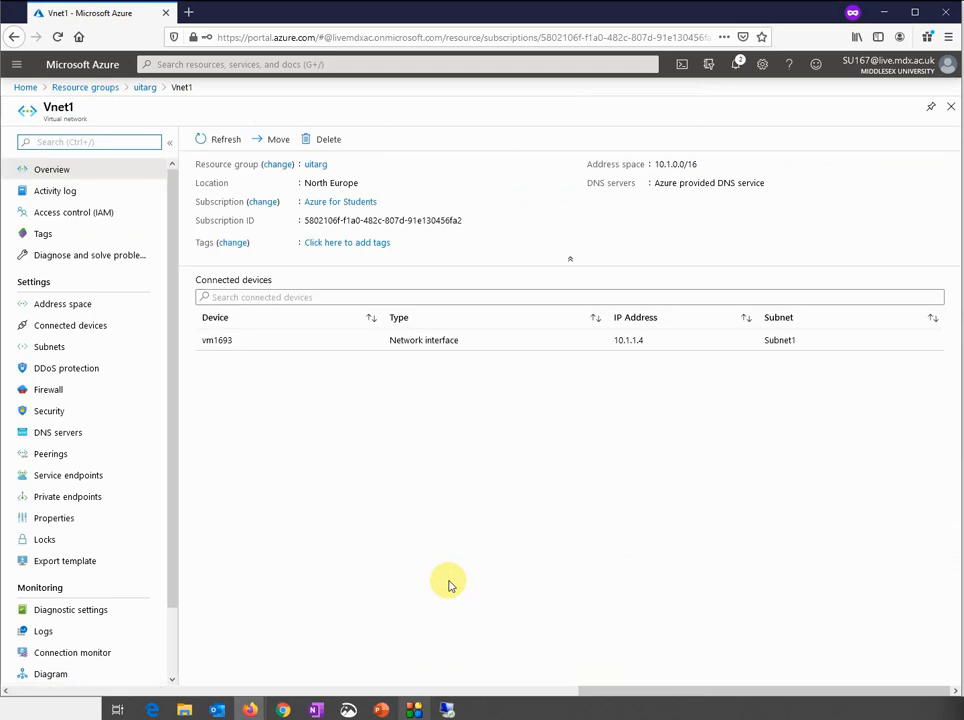
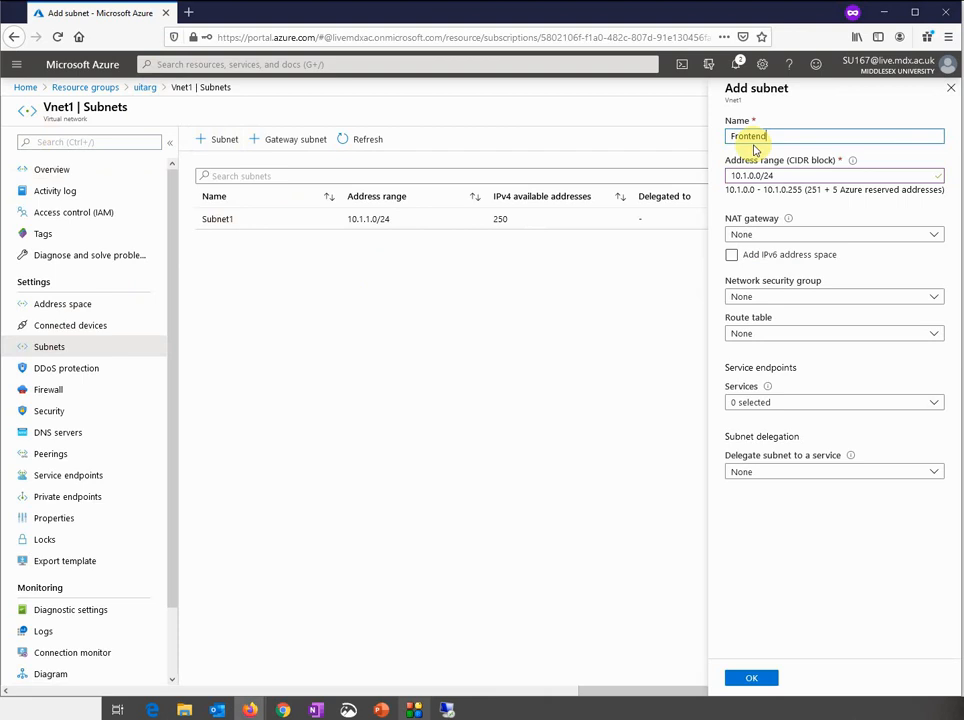
Add FrontendSubnet to Vnet1 with range 10.1.2.0/24, leaving NAT gateway at None
type("Subnet")
left_click(763, 137)
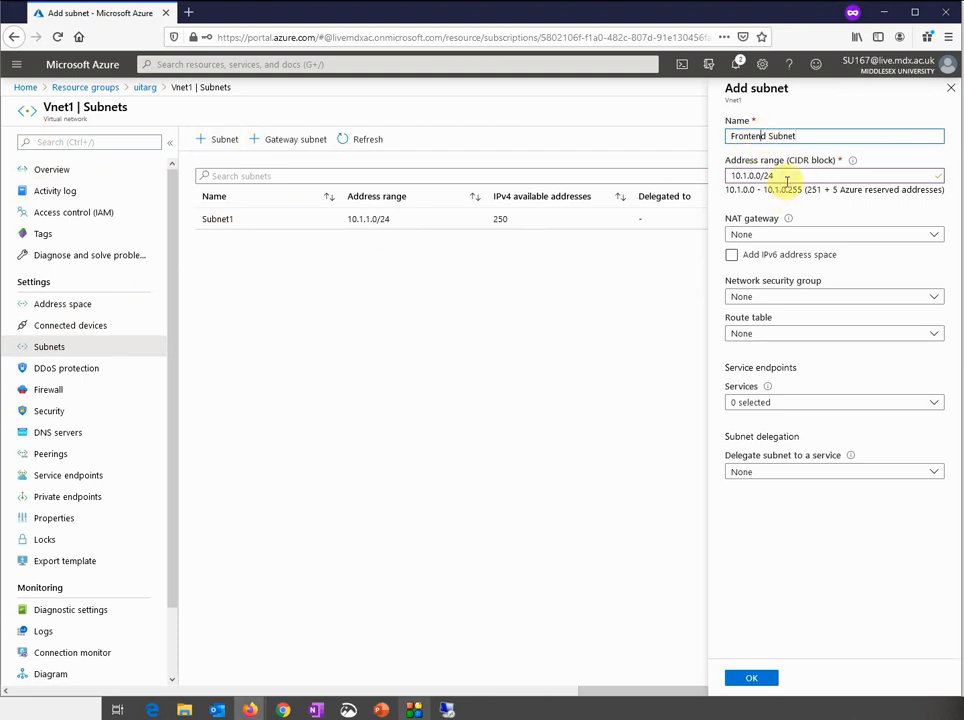
left_click(747, 177)
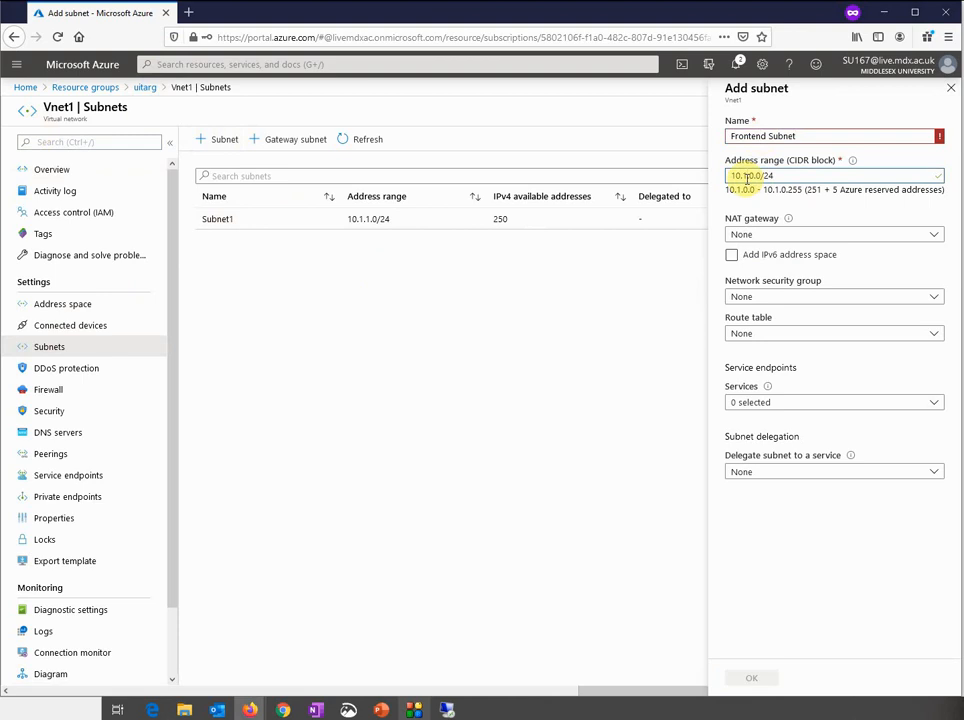
key("Delete")
type("2")
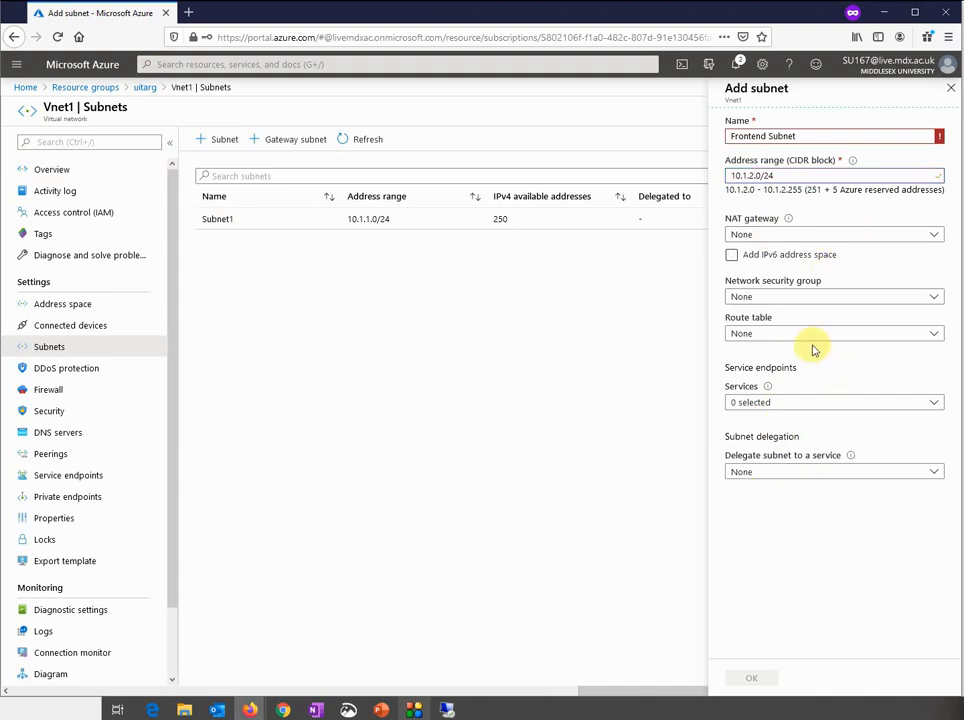
left_click(832, 236)
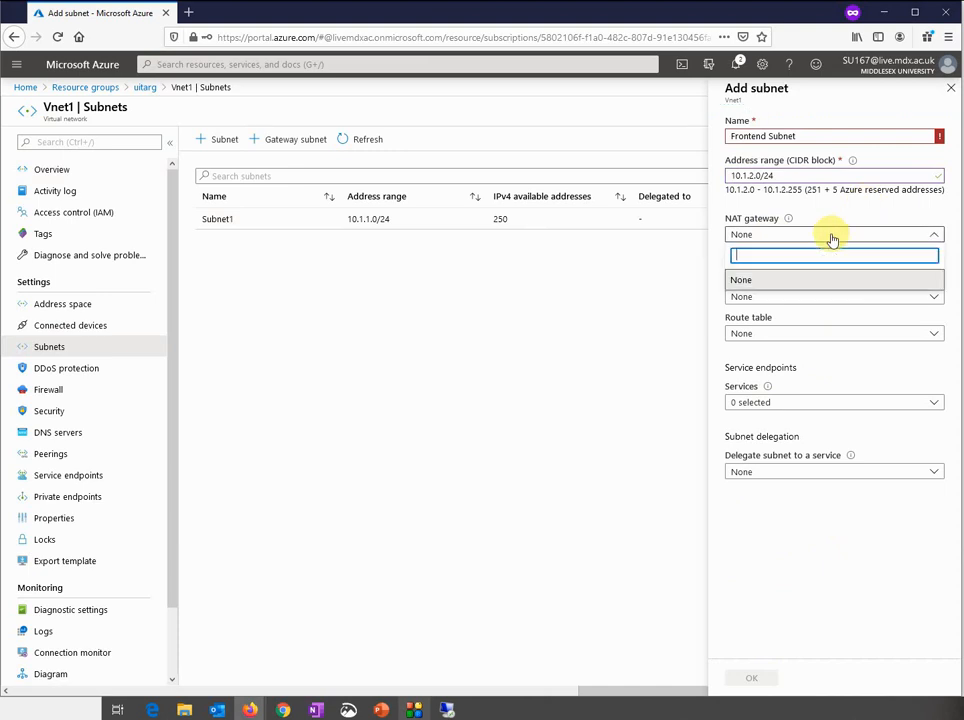
left_click(802, 537)
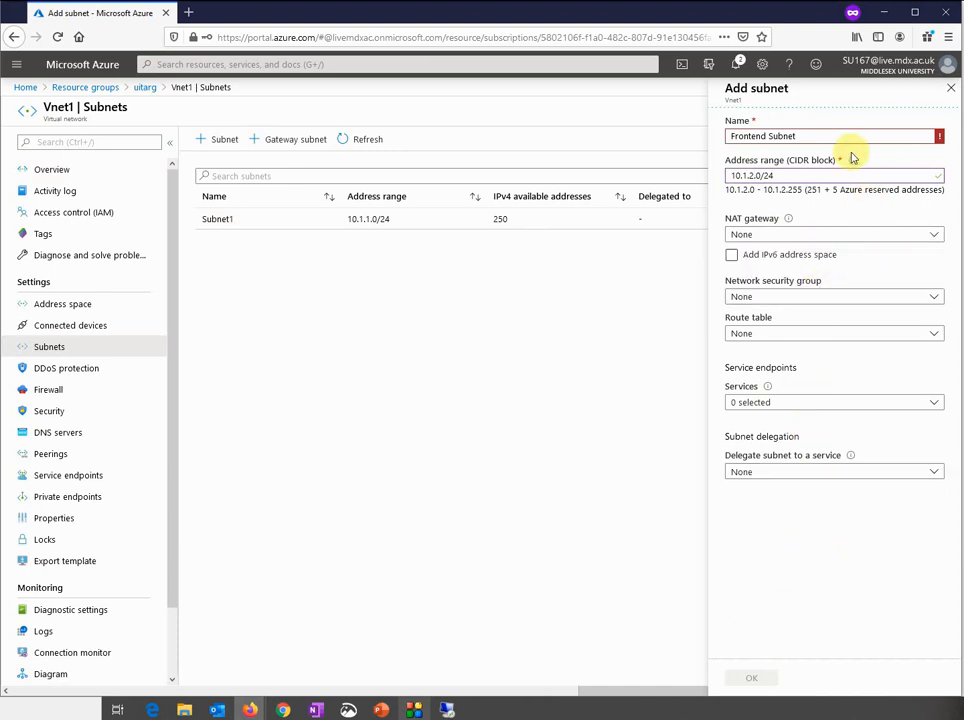
mouse_move(878, 139)
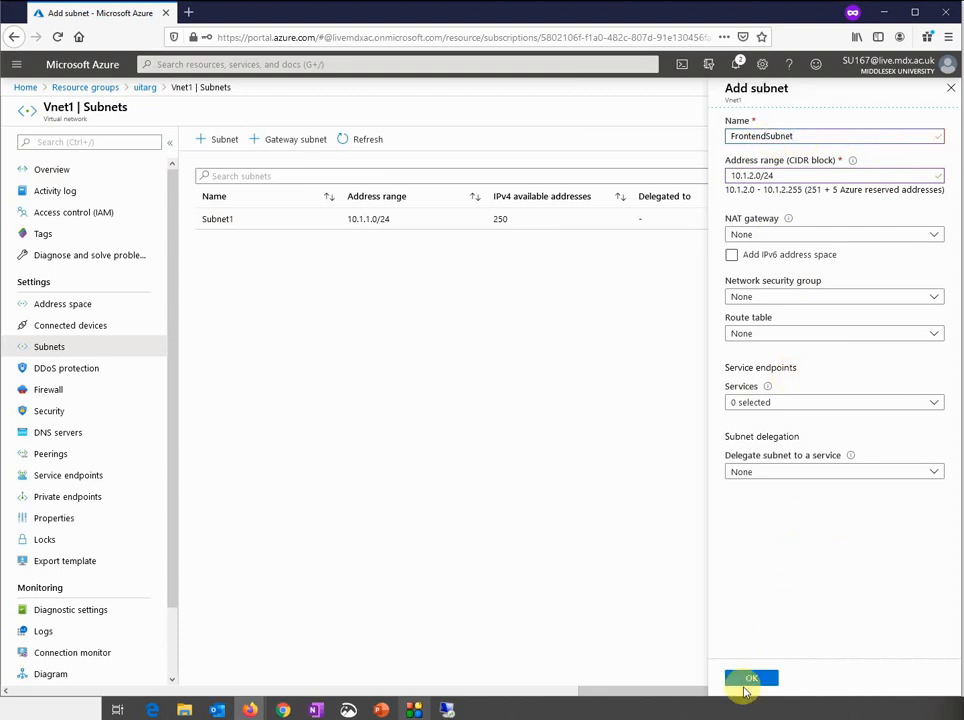
left_click(747, 680)
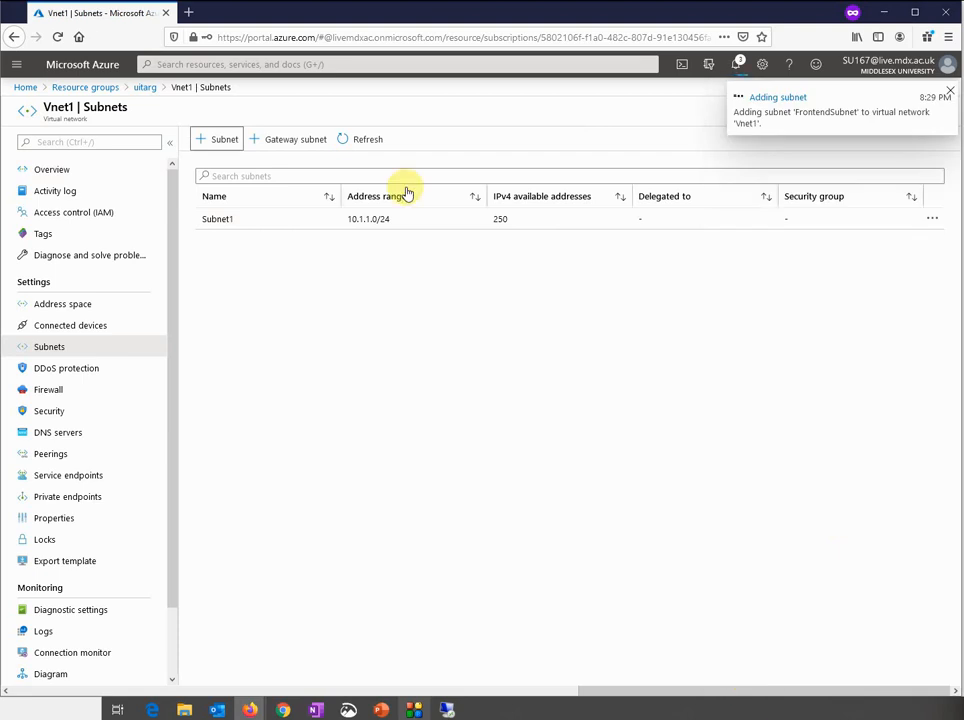
Add Gatewaysubnet to Vnet1 with address range 10.1.3.0/24
left_click(218, 141)
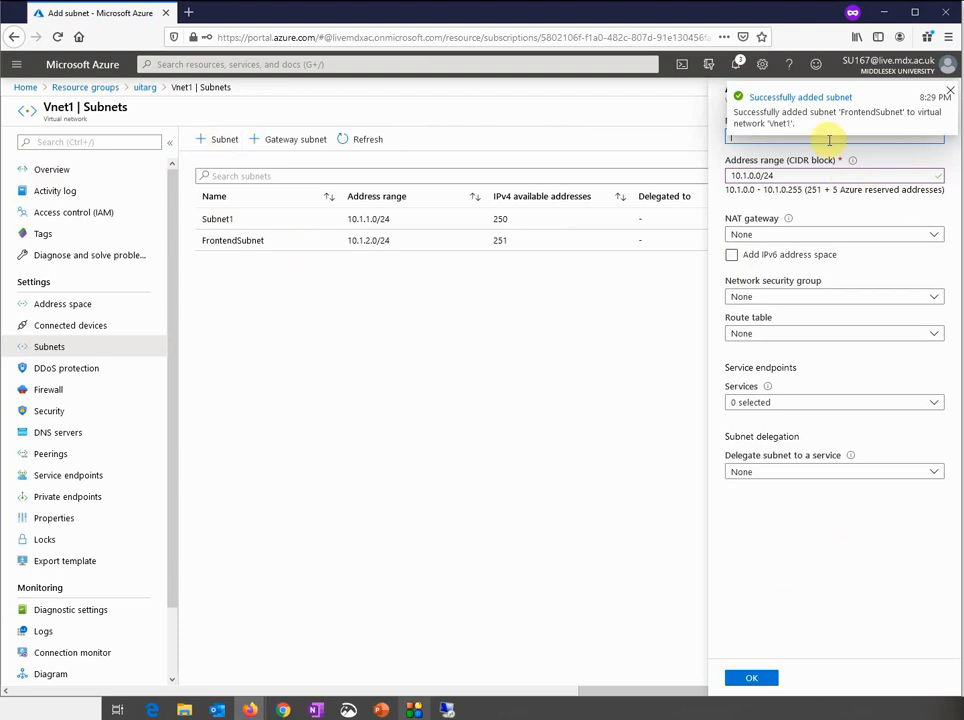
left_click(950, 95)
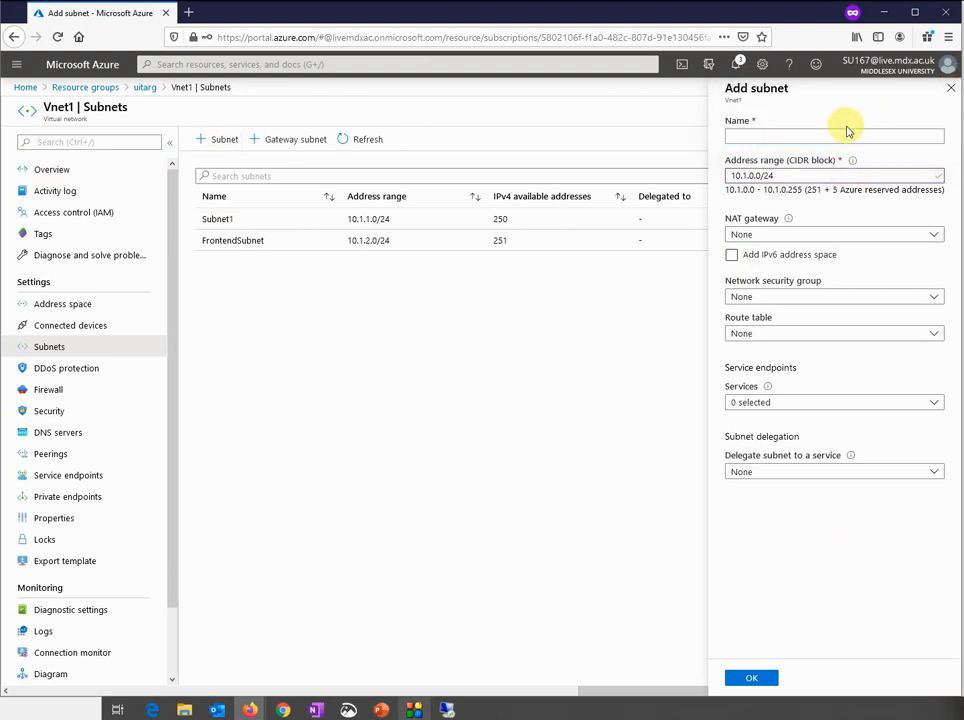
type("Gatewa")
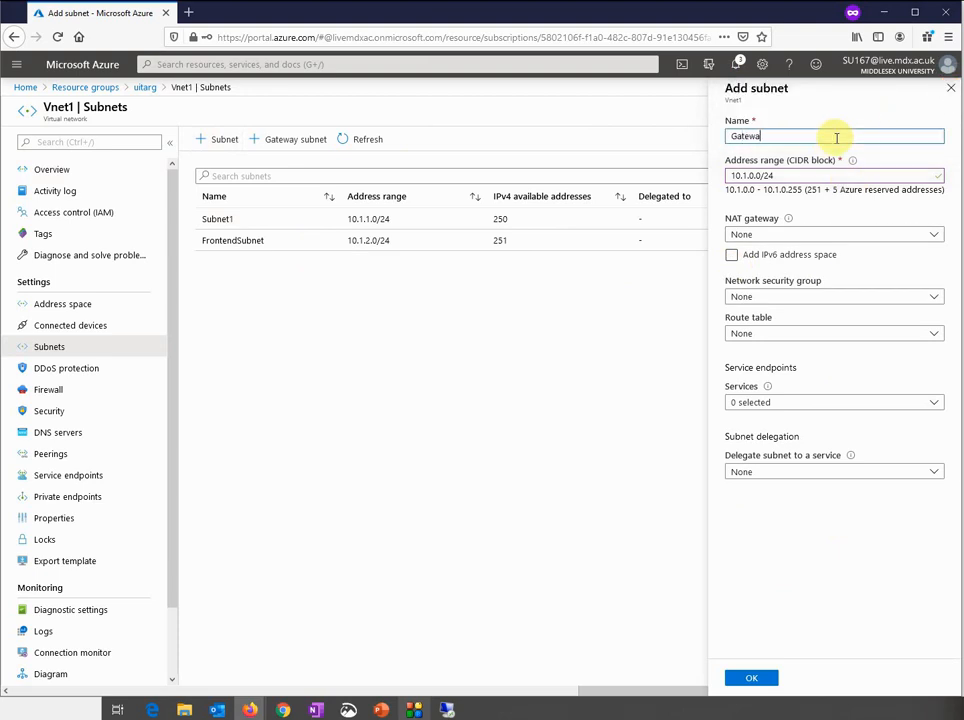
type("ysubnet")
left_click(751, 175)
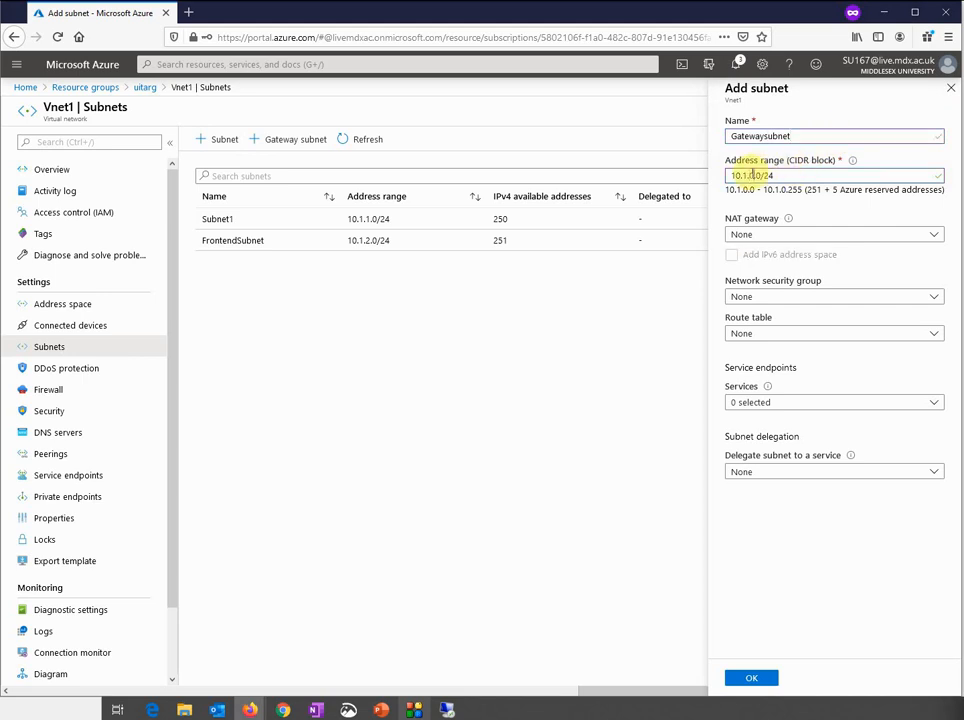
key("Delete")
key("Delete")
key("Delete")
type("3.0")
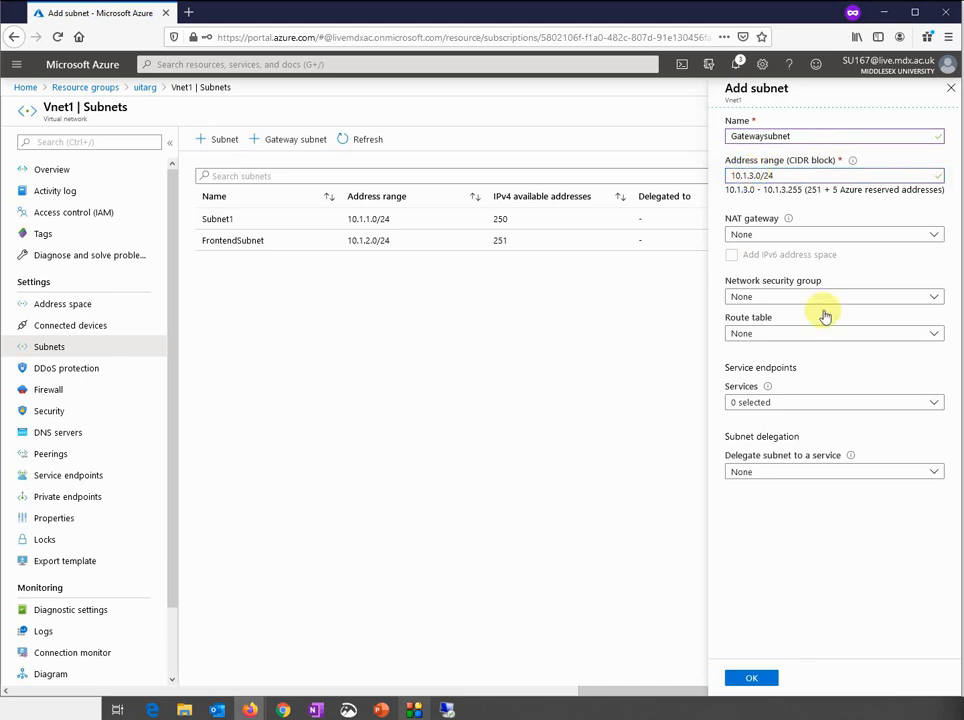
left_click(748, 679)
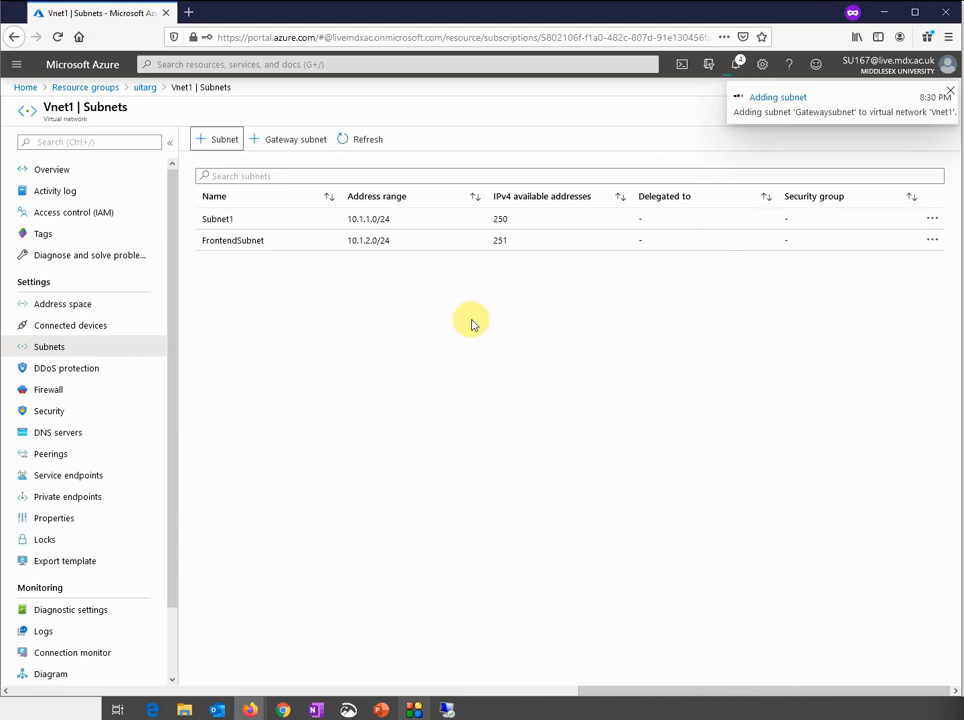
From uitarg, open Vnet2's Subnets and add Frontendsubnet with range 10.2.2.0/24
left_click(142, 89)
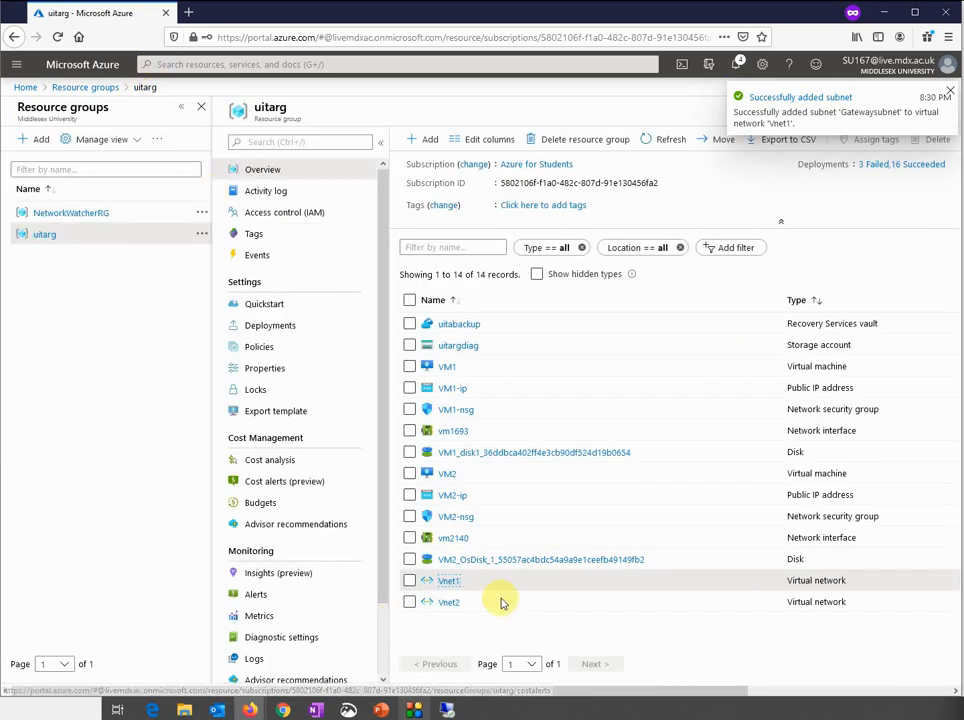
left_click(452, 604)
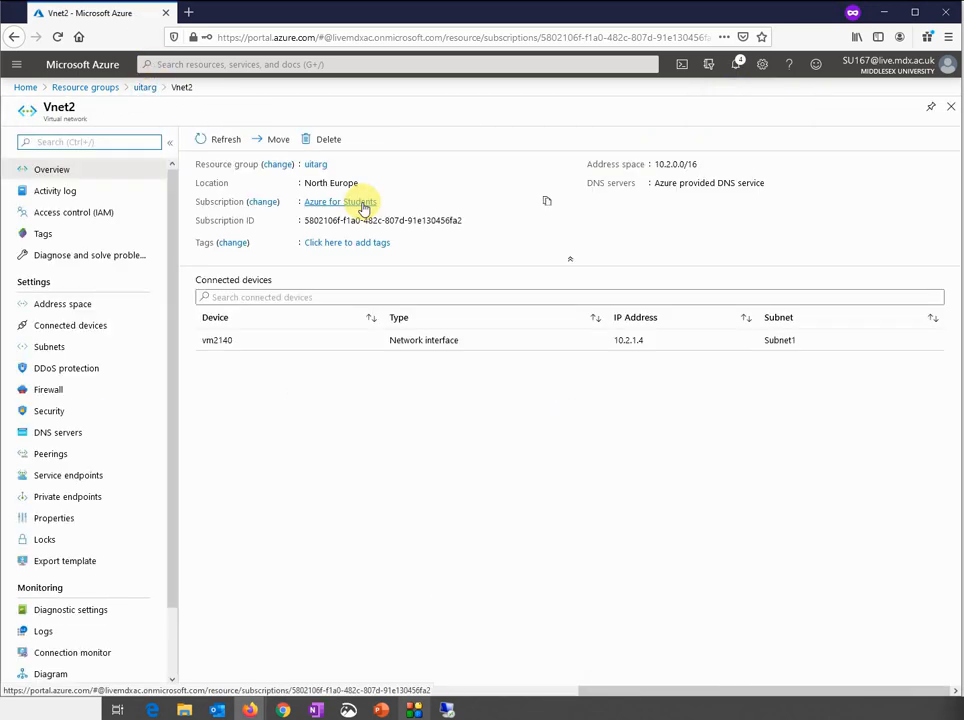
left_click(79, 352)
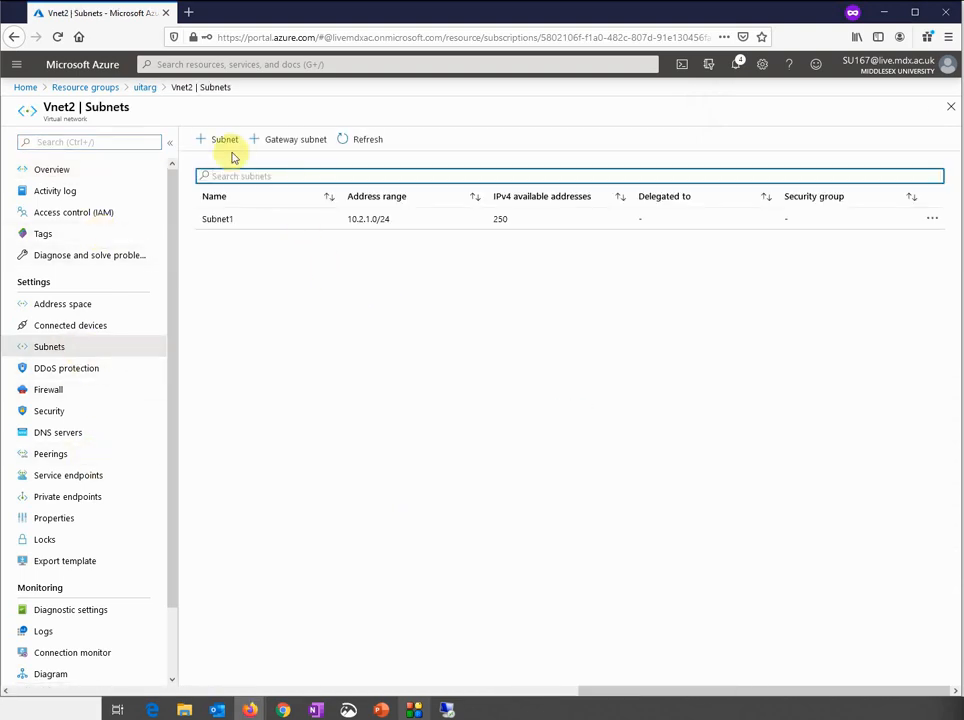
left_click(224, 143)
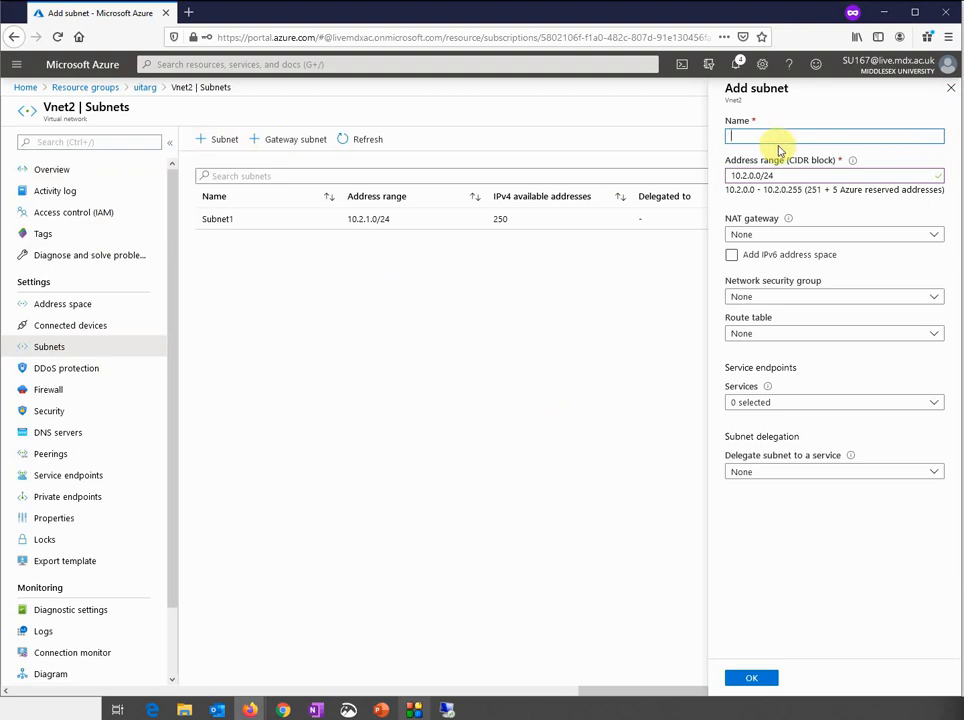
type("Frontendsubnet")
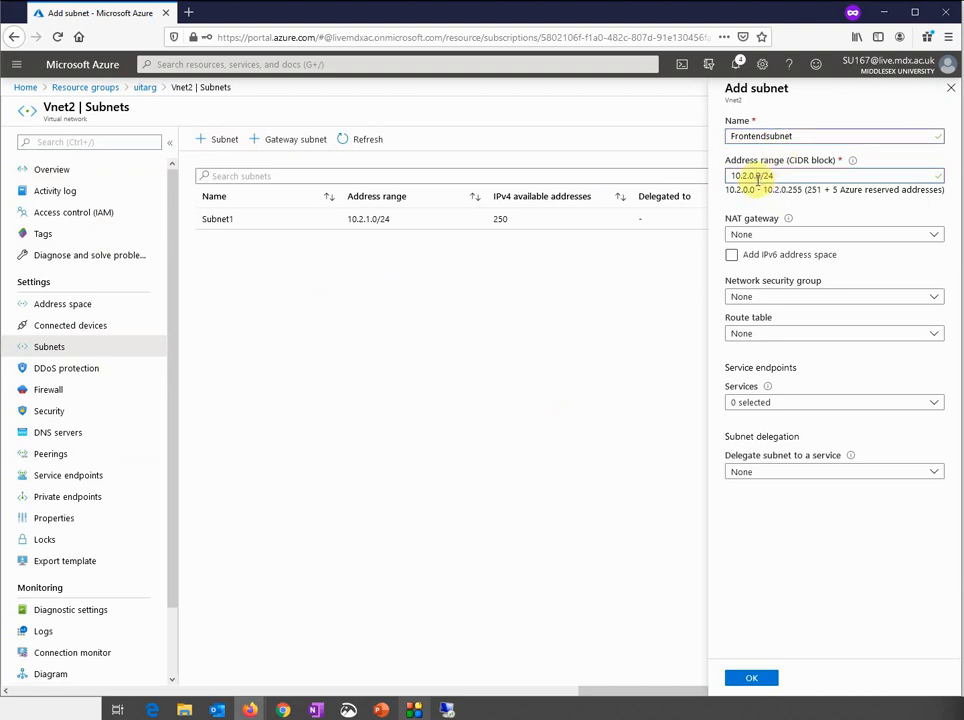
key("BackSpace")
type("2")
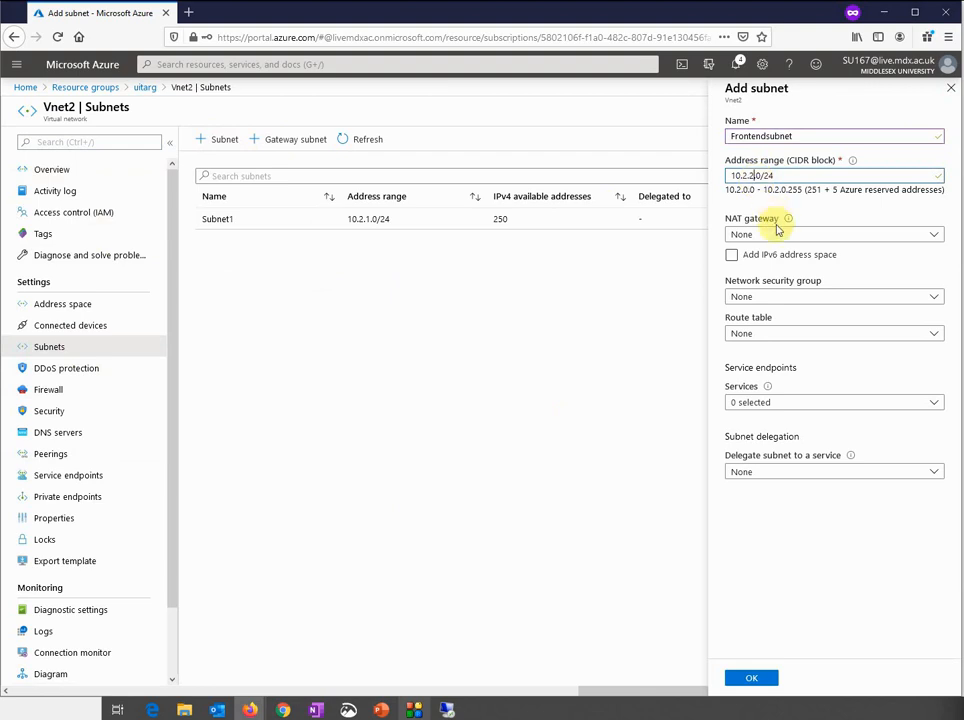
left_click(748, 680)
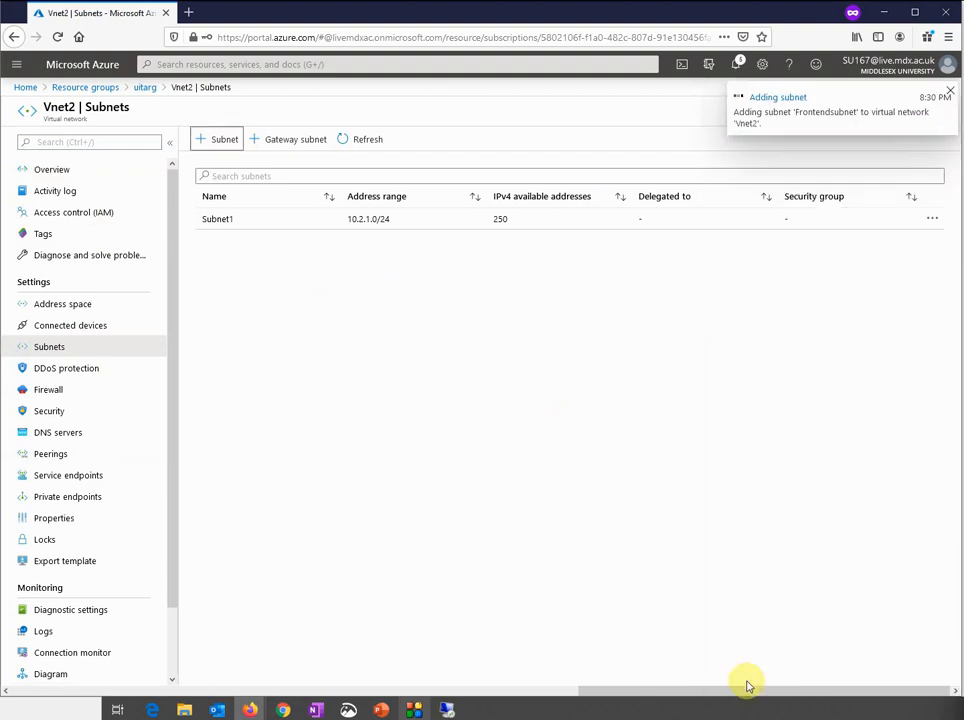
Add GatewaySubnet to Vnet2 with address range 10.2.3.0/24
left_click(224, 143)
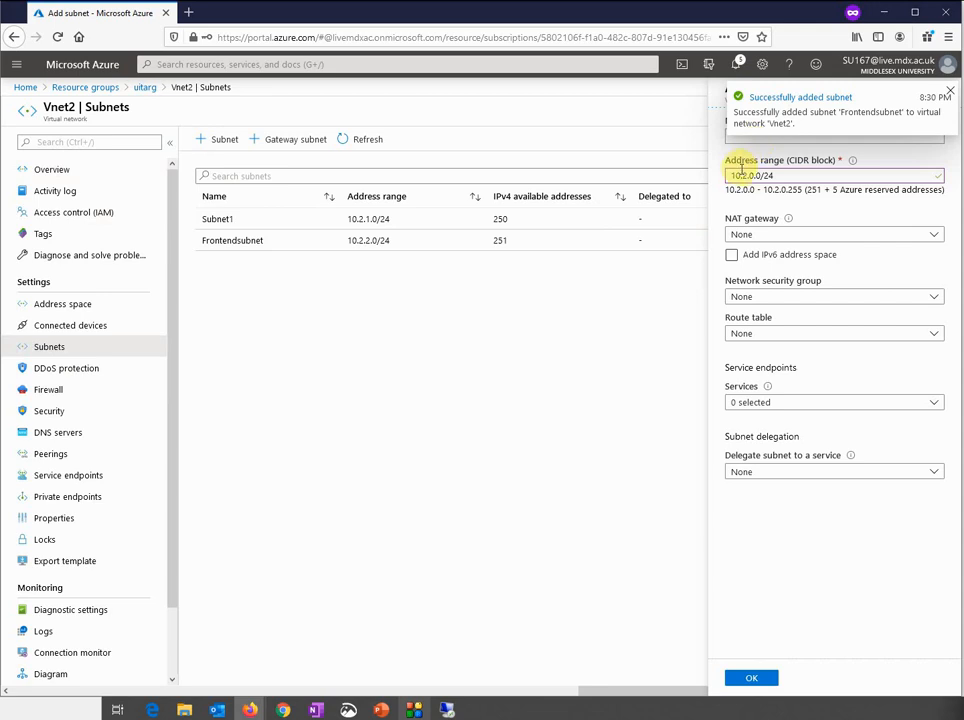
double_click(752, 175)
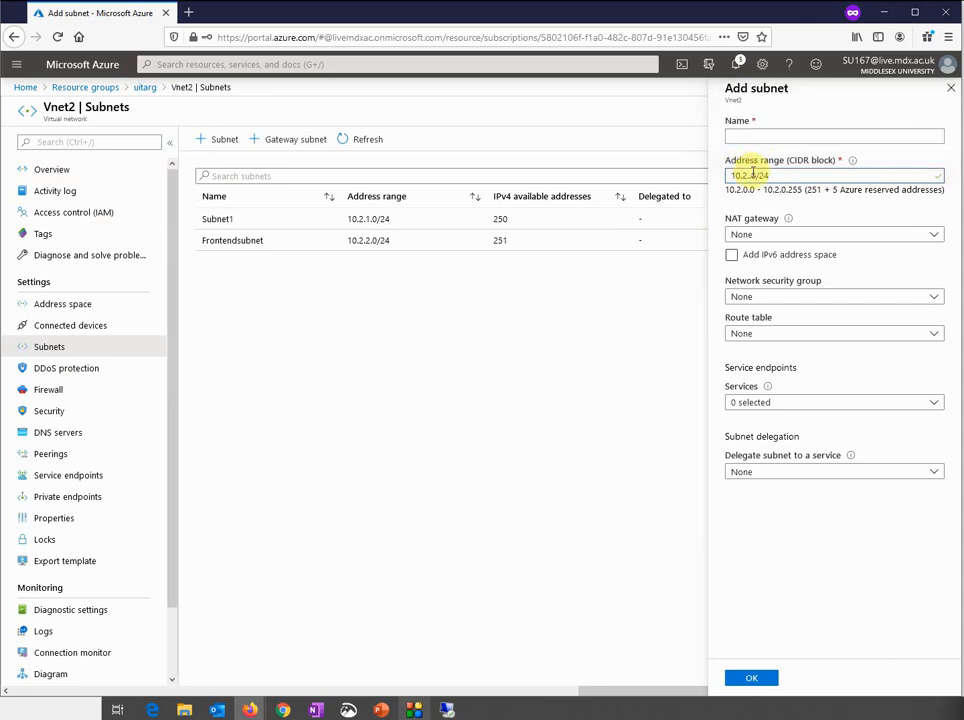
type("3")
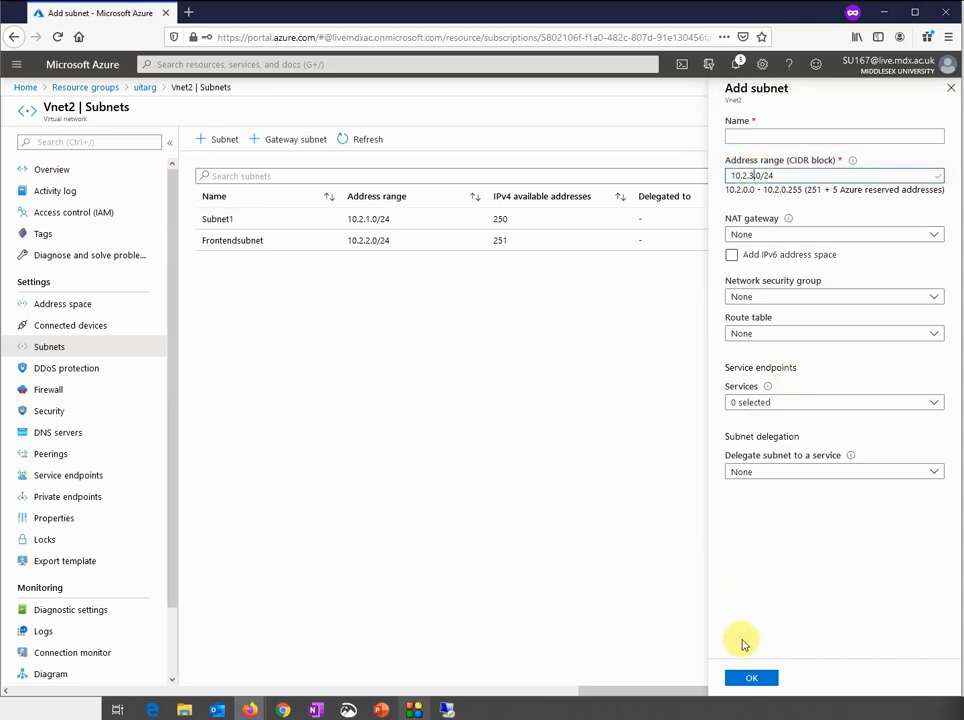
left_click(748, 678)
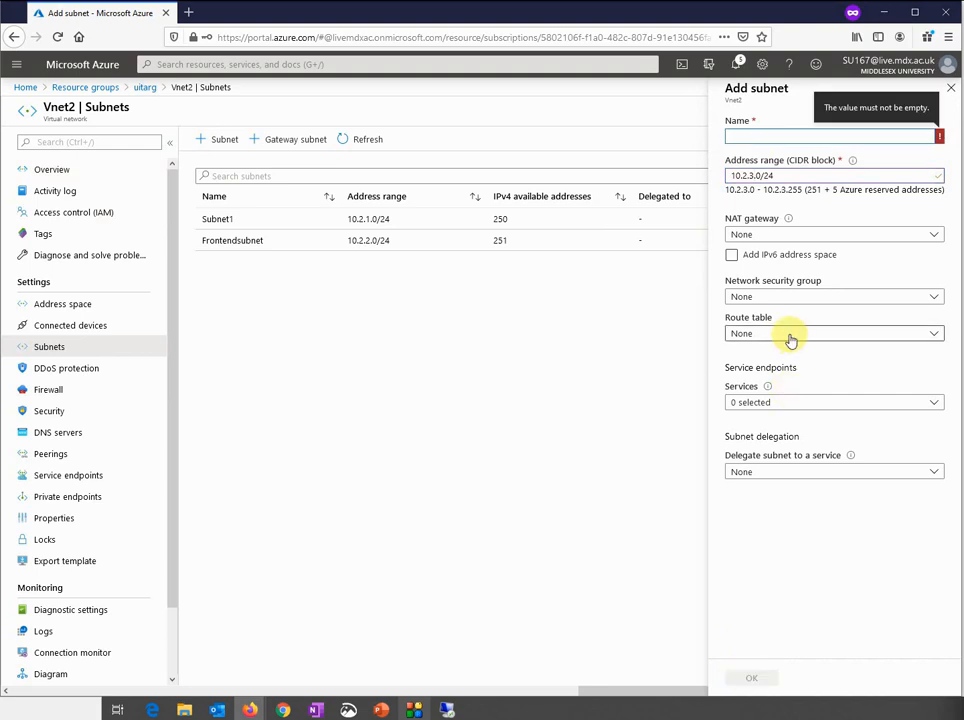
type("GatewaySubnet")
left_click(822, 172)
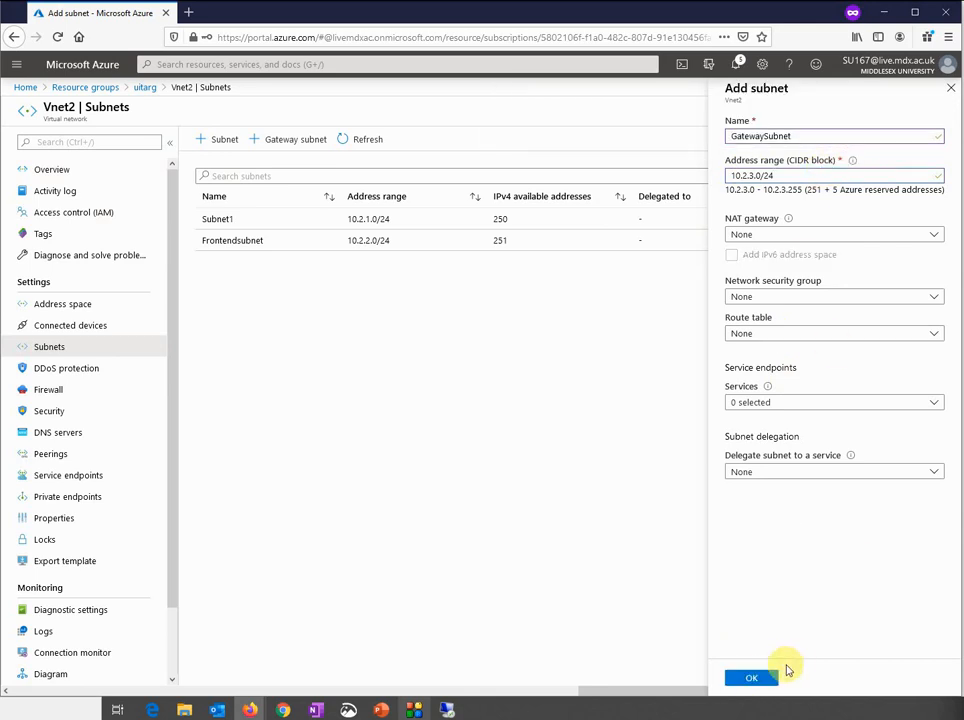
left_click(760, 679)
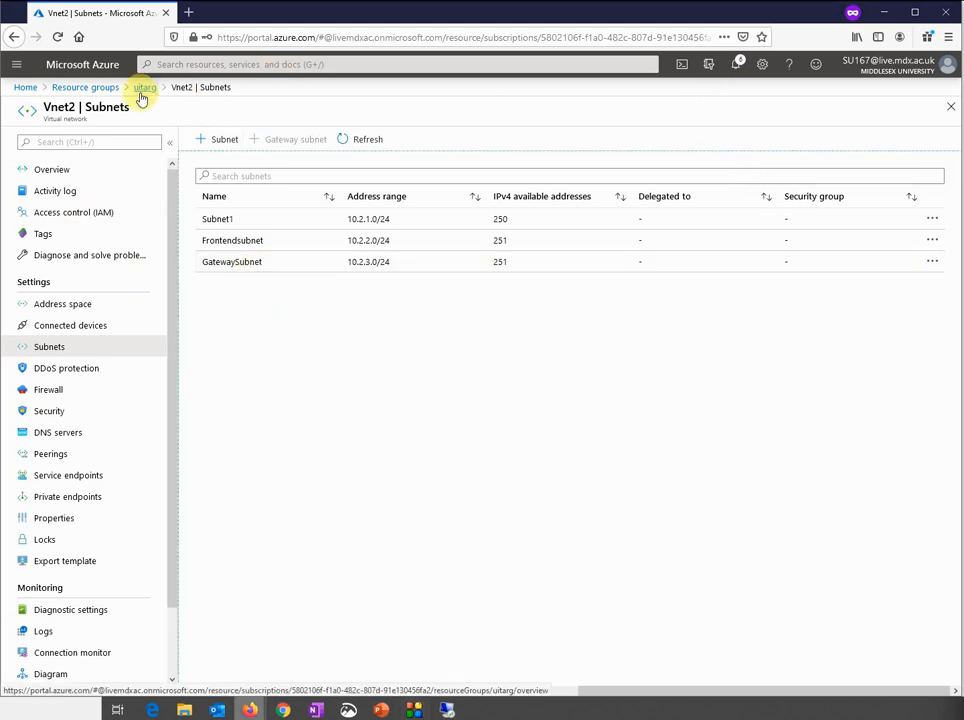
Search 'virtu', go to Virtual network gateways and start a new gateway with + Add
left_click(203, 65)
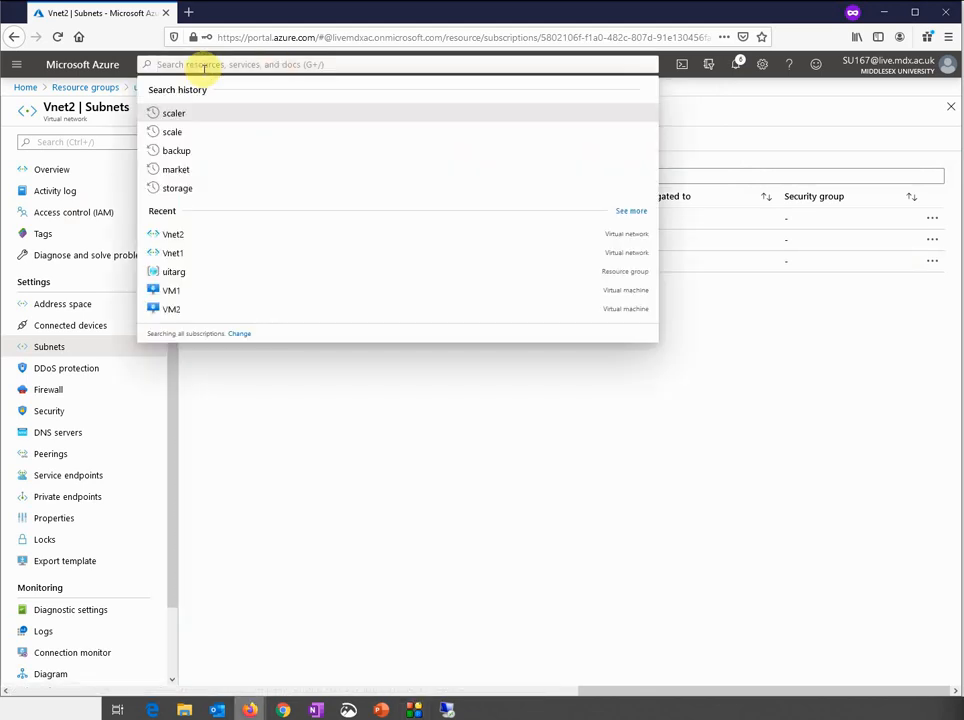
type("virtu")
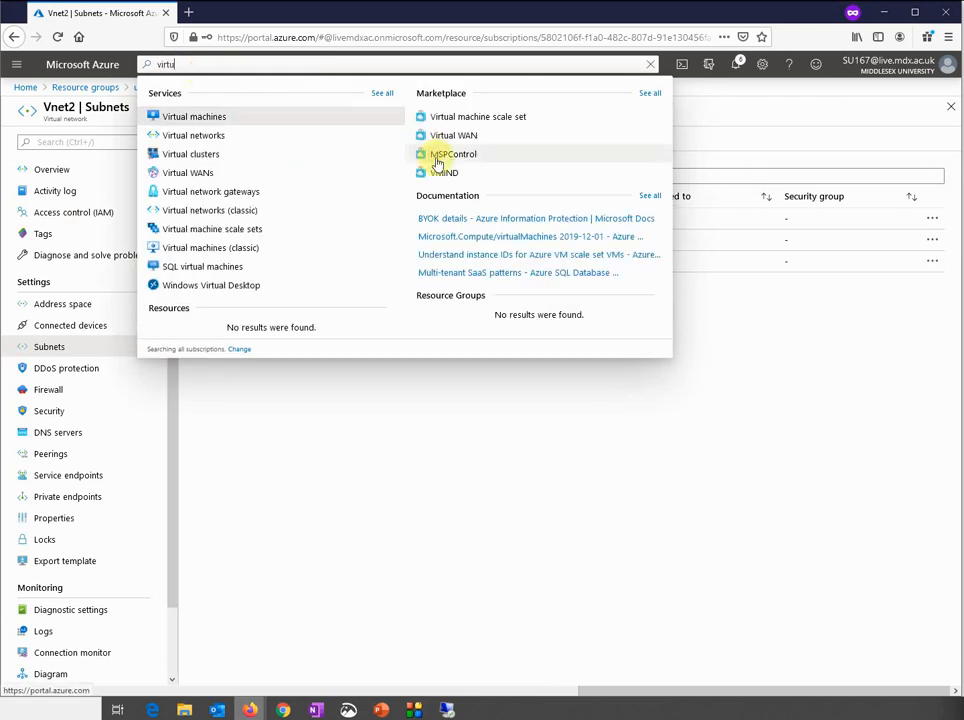
left_click(230, 191)
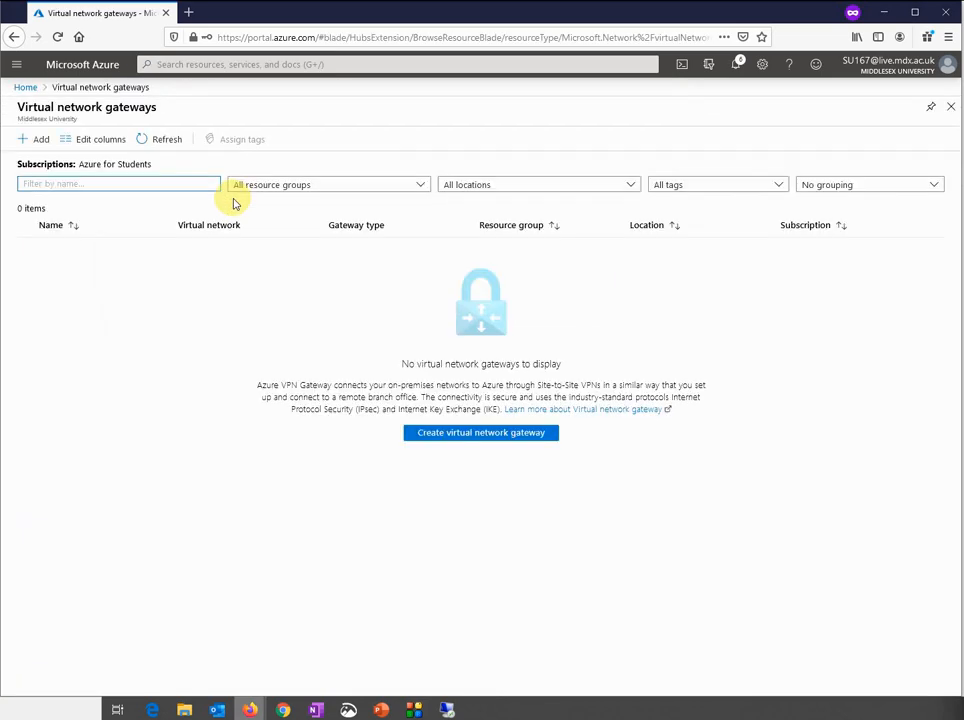
left_click(38, 143)
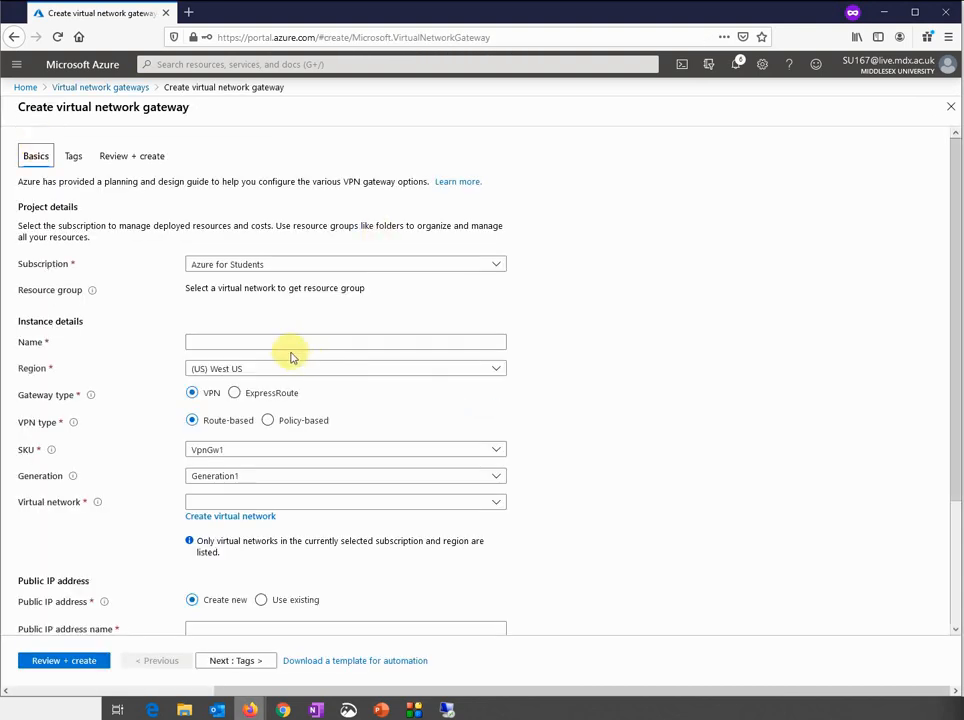
Name the gateway VNETGW1 and set its region to (Europe) North Europe
left_click(287, 343)
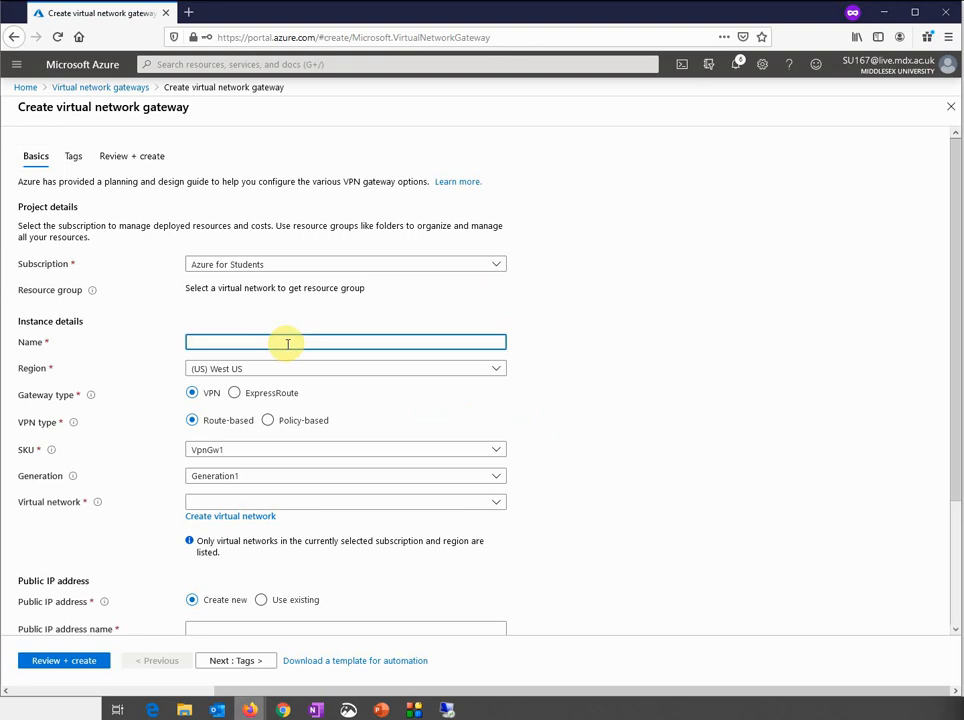
type("N")
key("BackSpace")
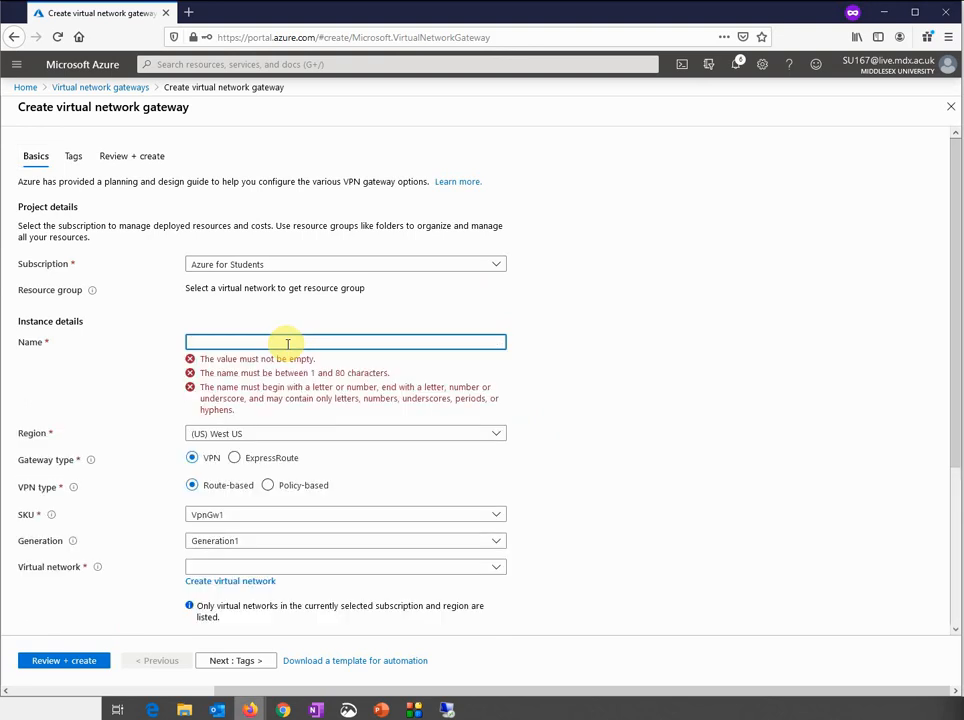
type("VNET")
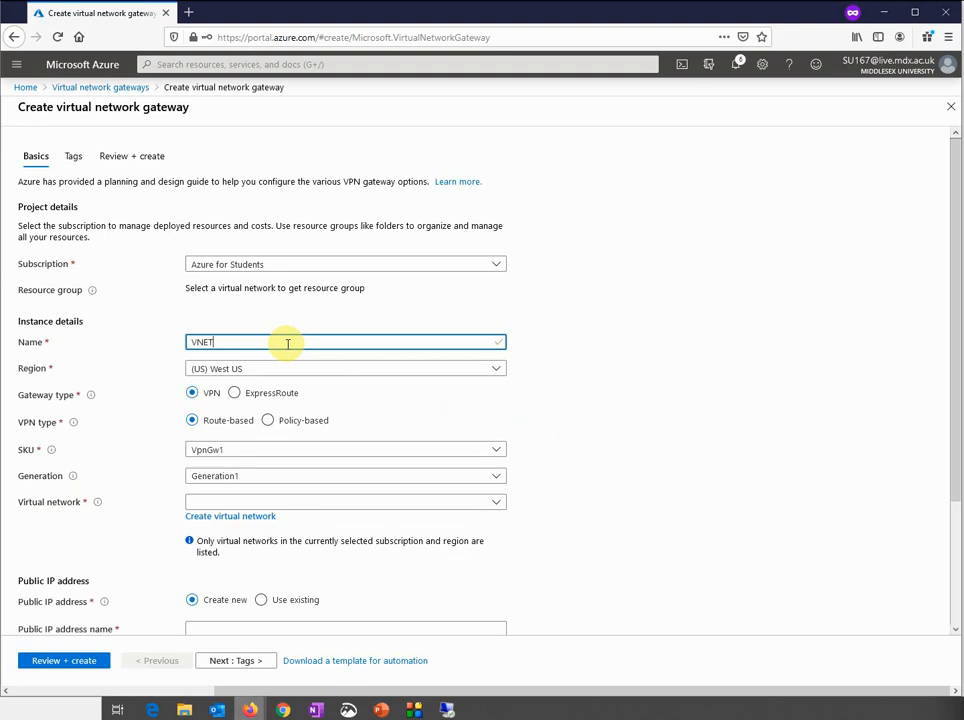
type("GW")
left_click(286, 372)
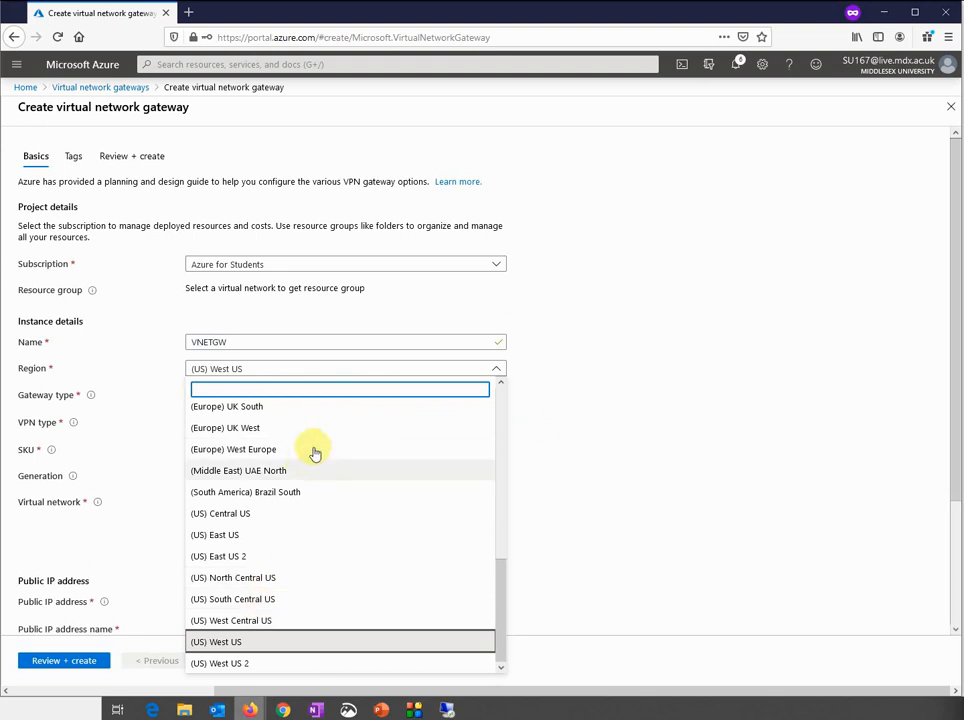
scroll(318, 449, "up", 3)
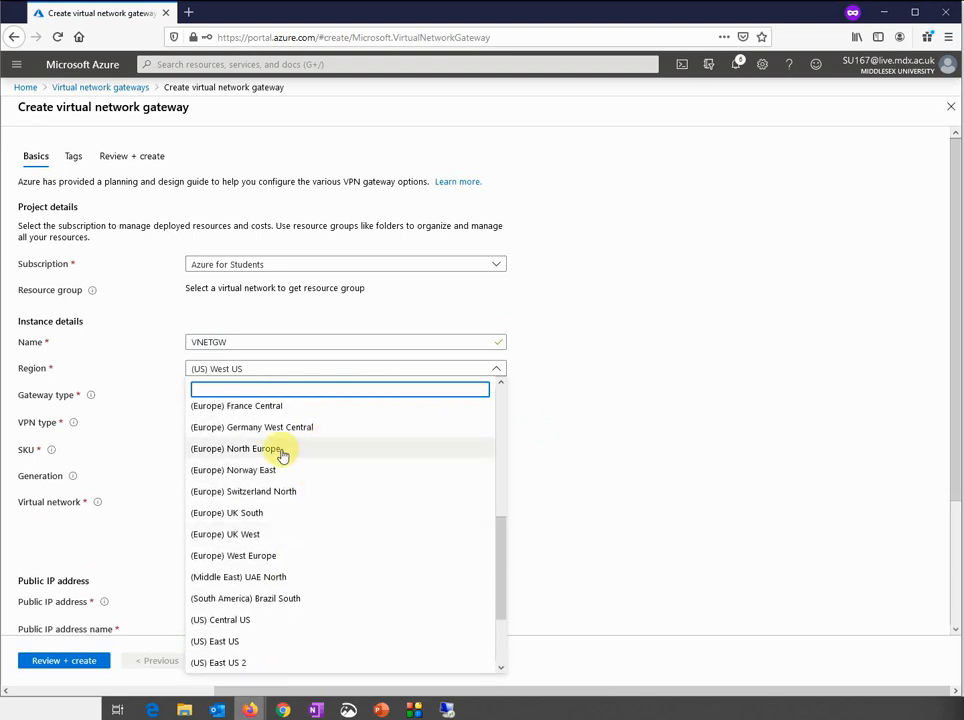
left_click(280, 451)
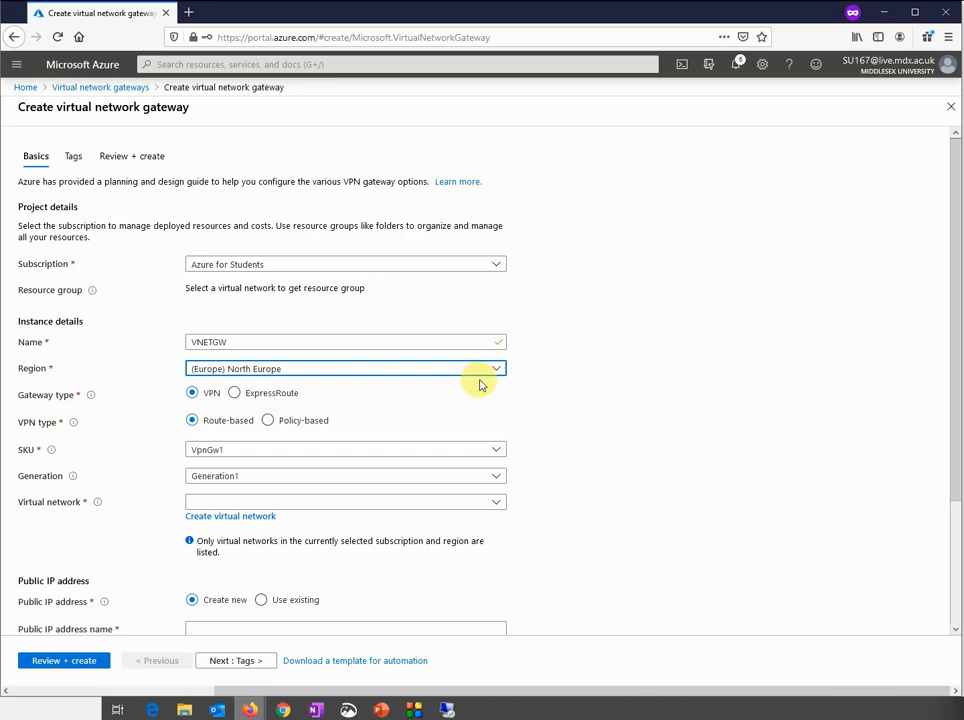
Attach the gateway to Vnet1 and name its new public IP address PIP1
scroll(585, 480, "down", 2)
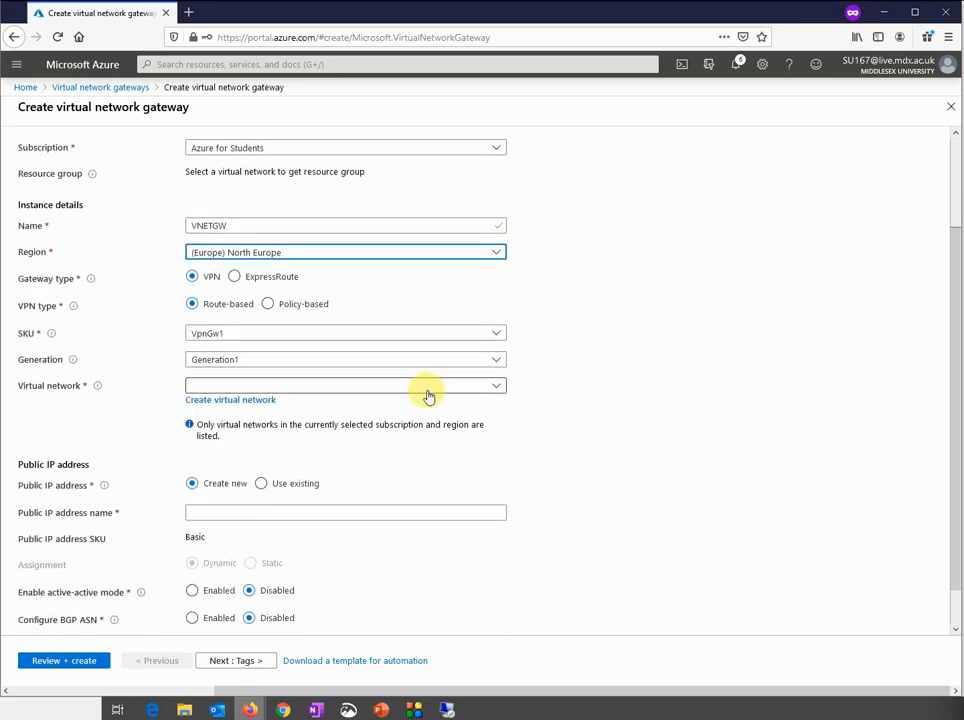
left_click(427, 393)
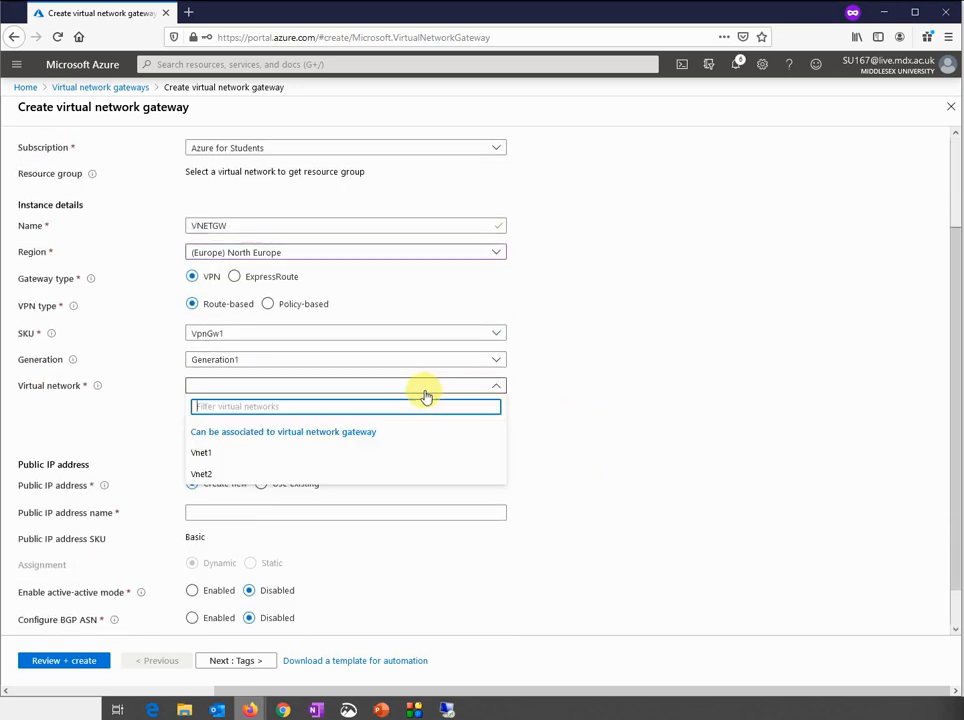
left_click(314, 454)
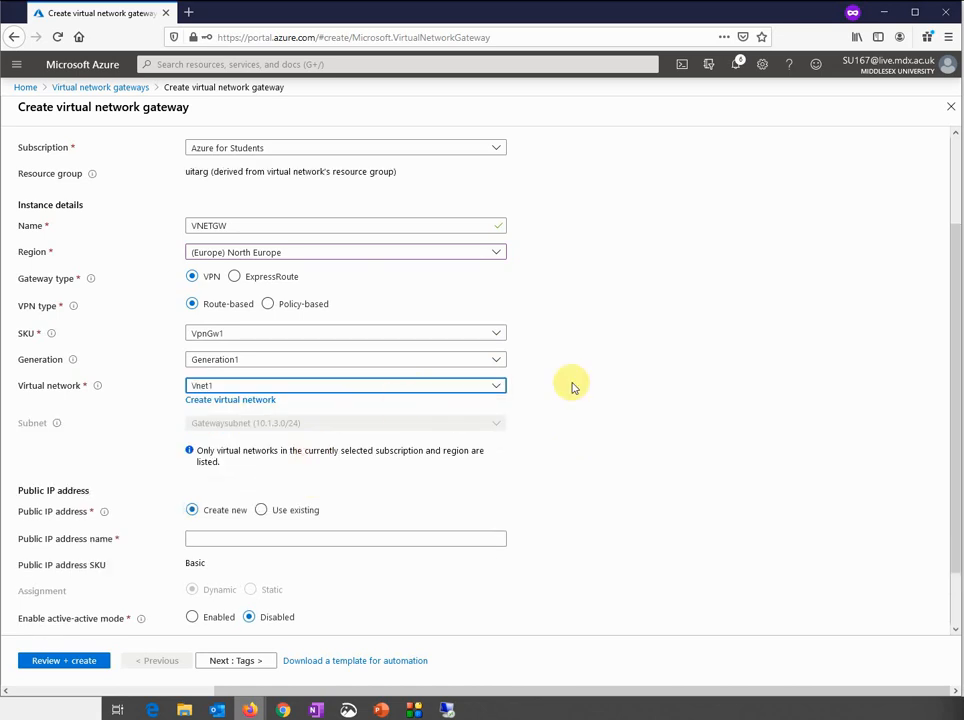
scroll(572, 387, "up", 5)
scroll(572, 387, "down", 8)
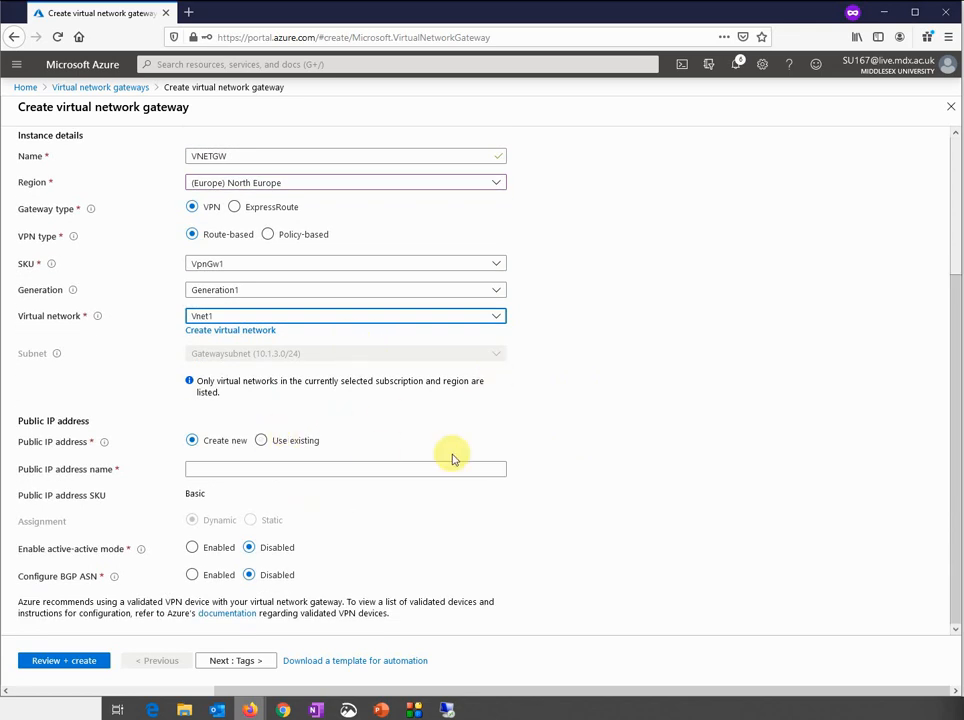
left_click(303, 465)
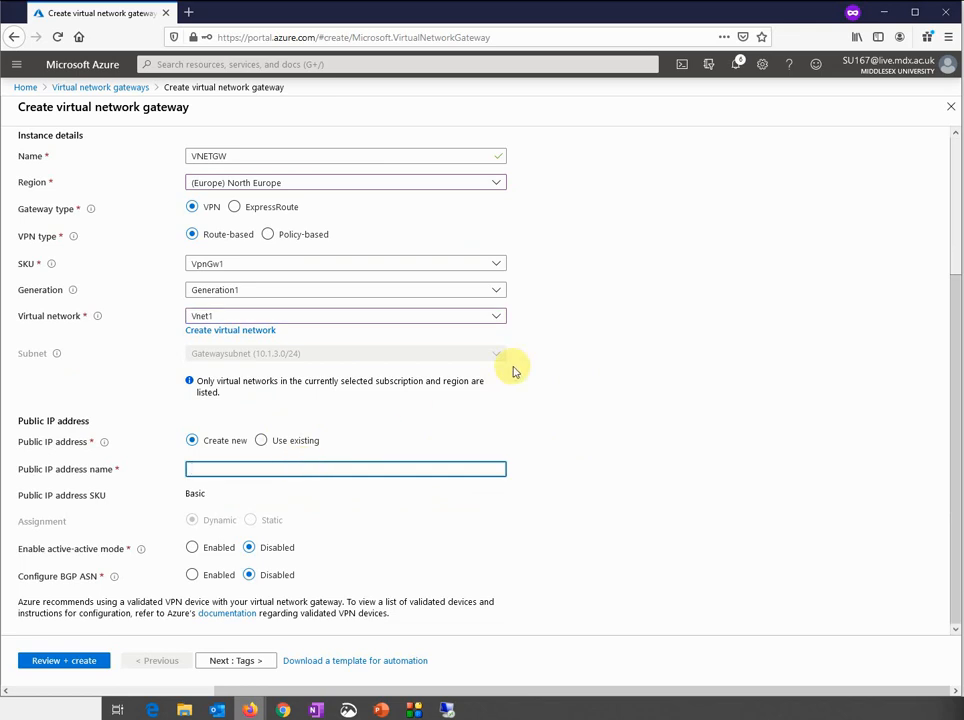
left_click(252, 156)
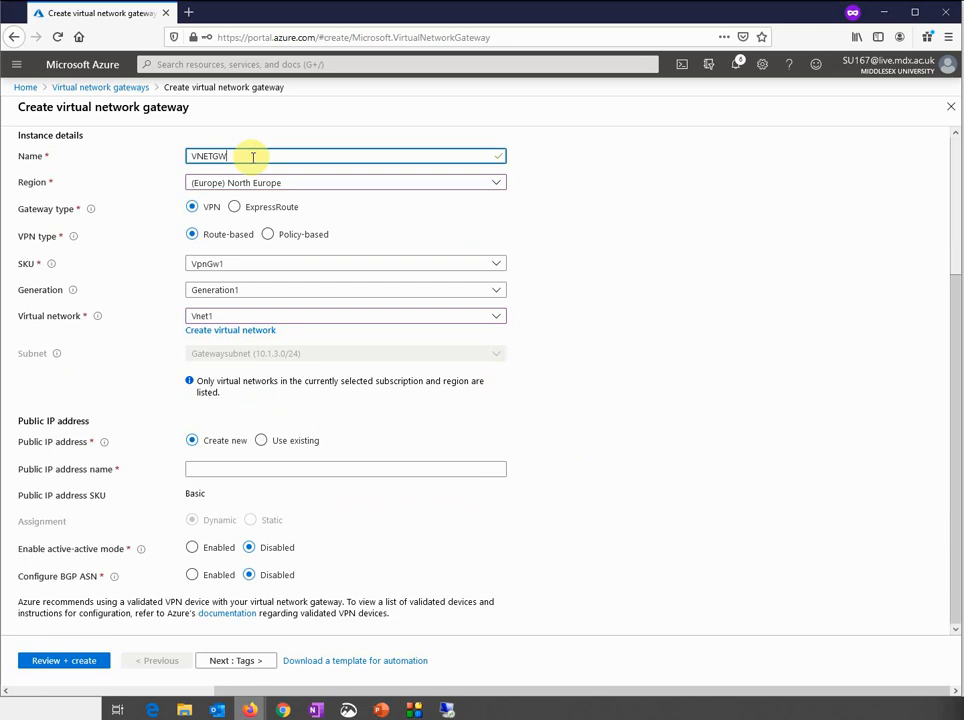
left_click(246, 464)
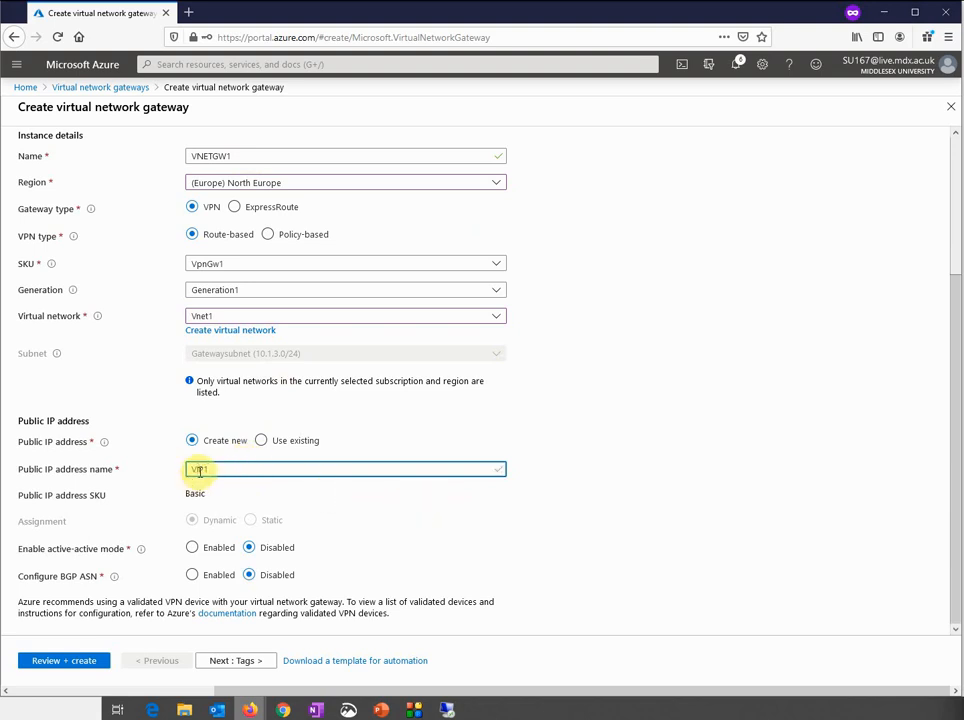
left_click(199, 470)
type("P")
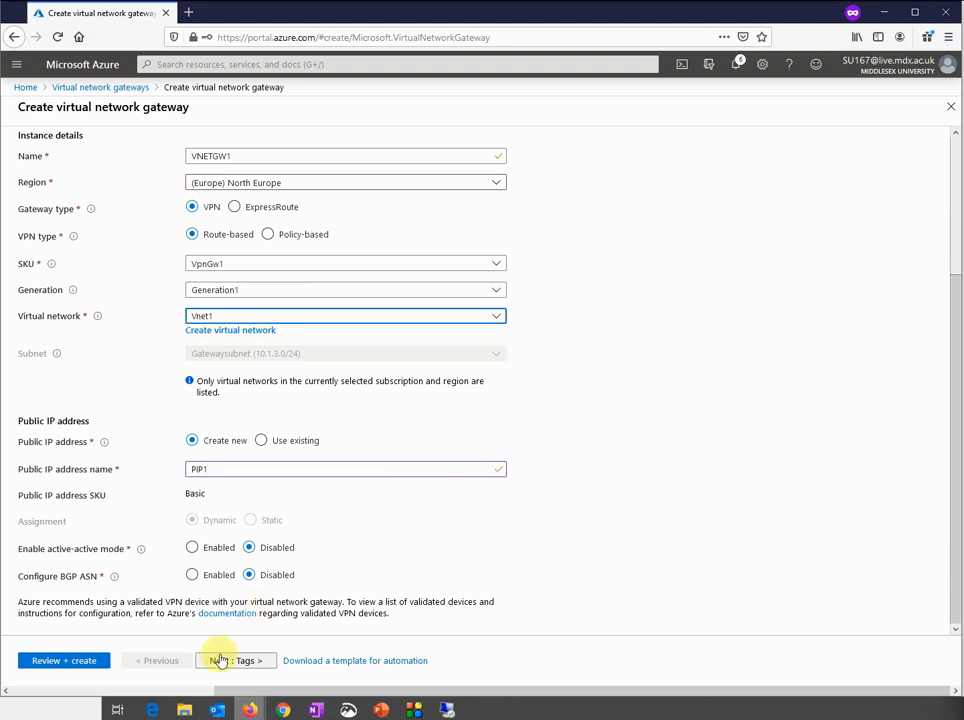
Validate and create the VNETGW1 gateway, then return to the portal home page
left_click(99, 660)
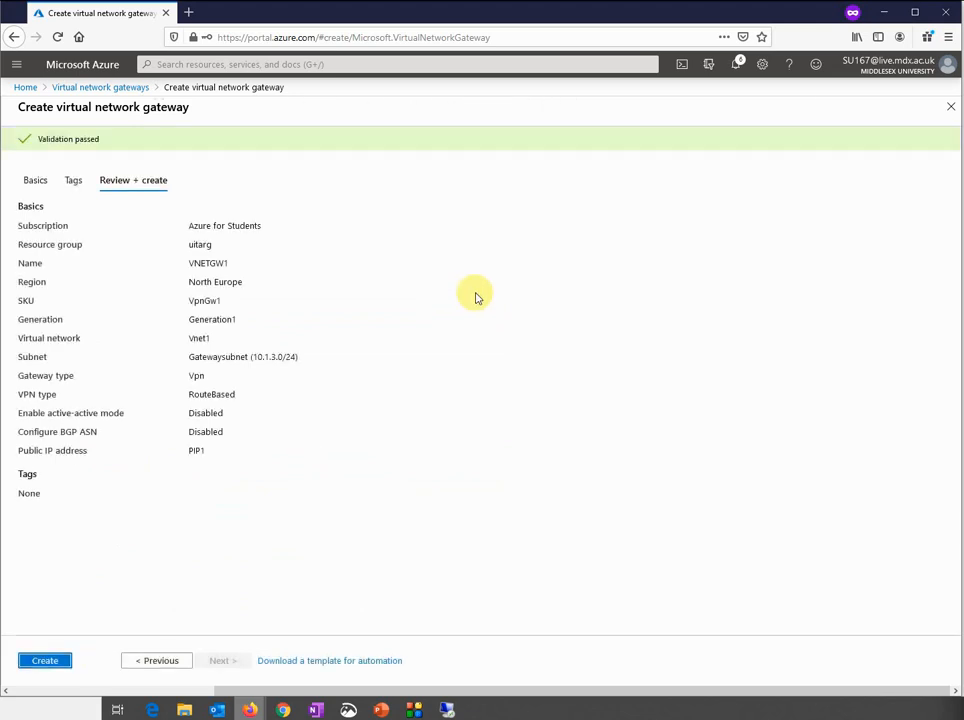
left_click(45, 661)
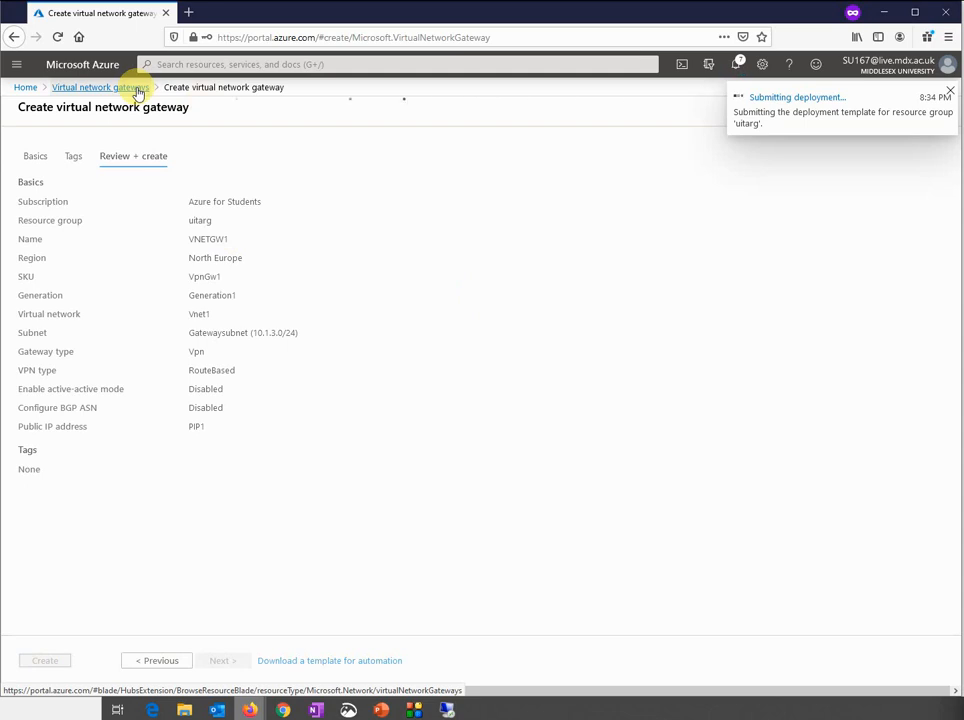
left_click(137, 90)
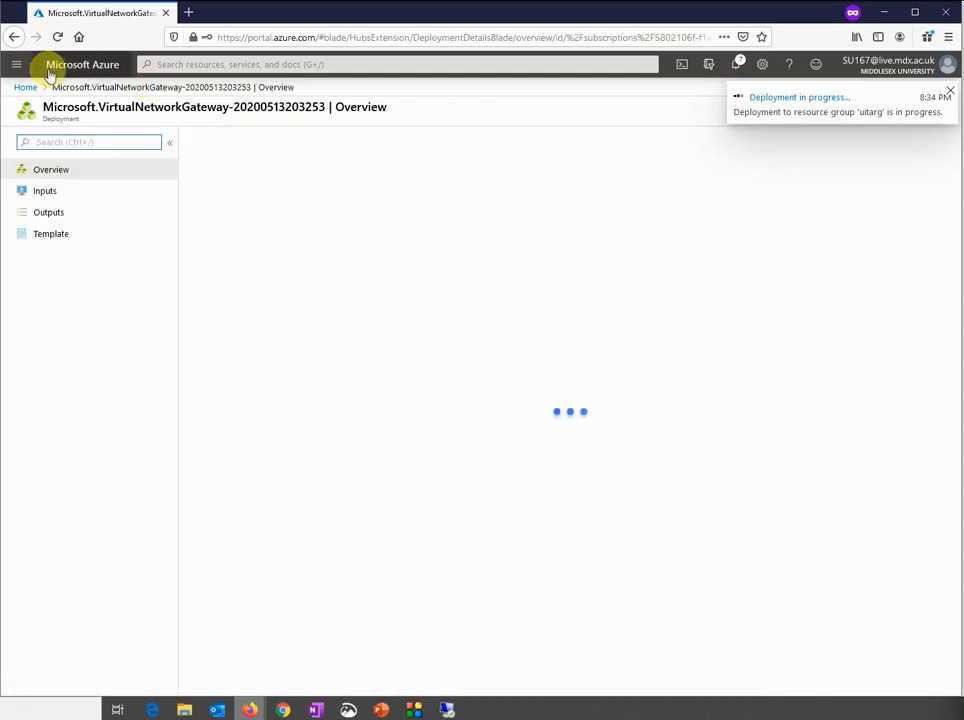
left_click(27, 89)
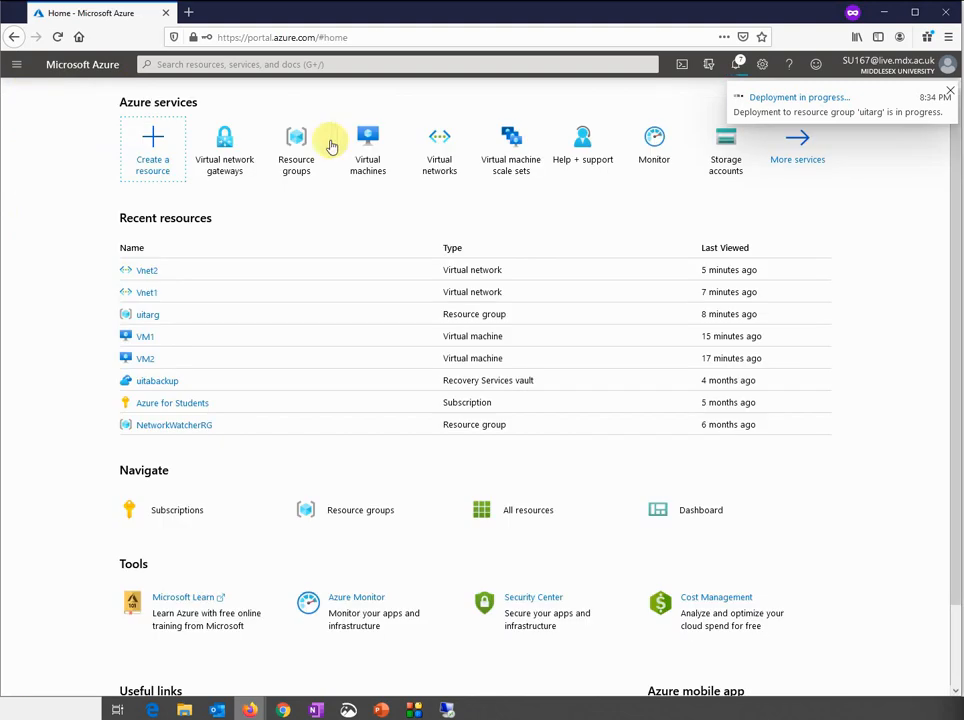
Open Vnet2, then search 'virtual' and start a second gateway from Virtual network gateways
left_click(147, 272)
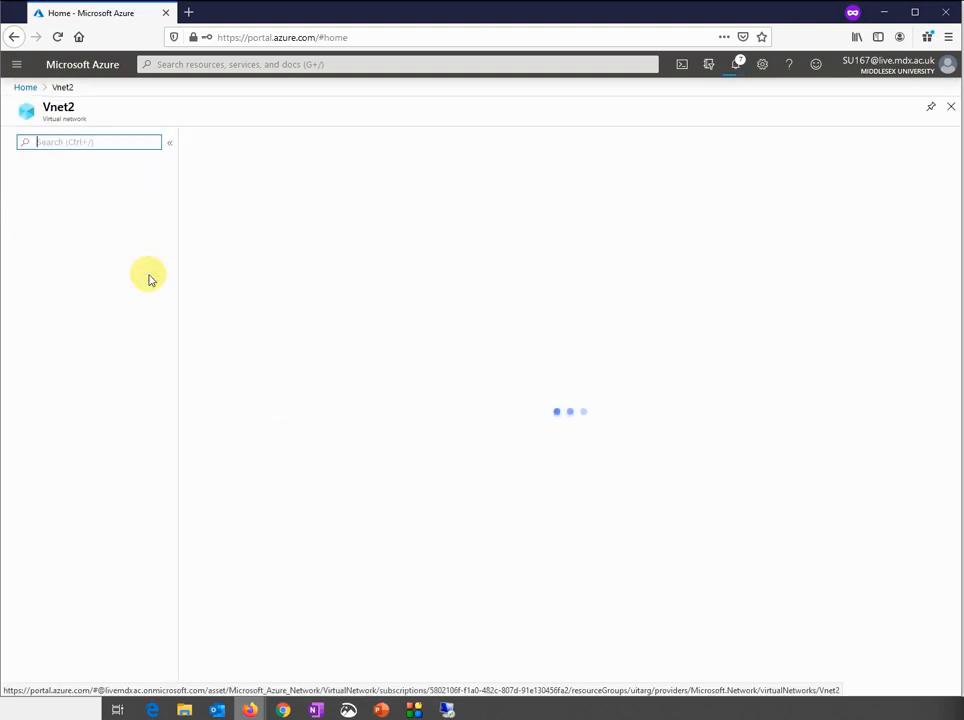
left_click(198, 68)
type("virtual")
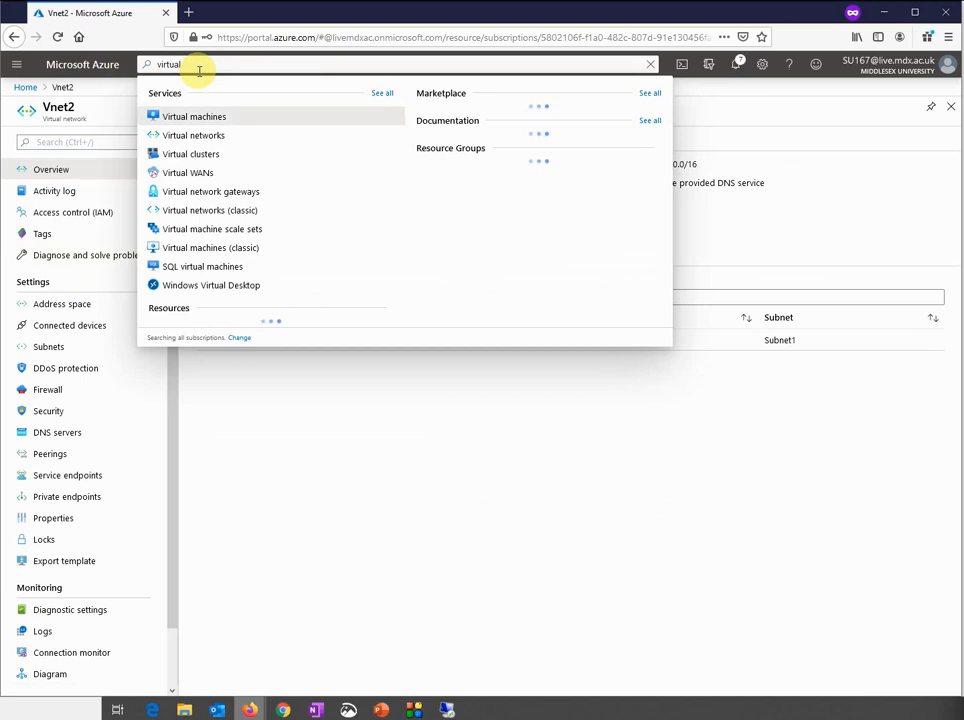
left_click(189, 191)
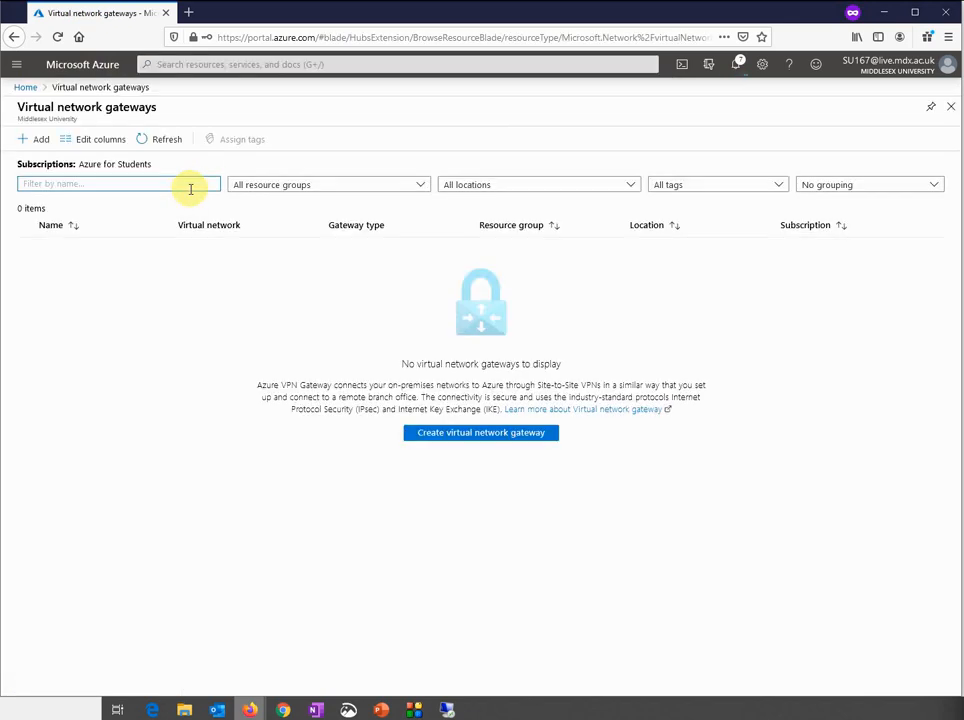
left_click(440, 436)
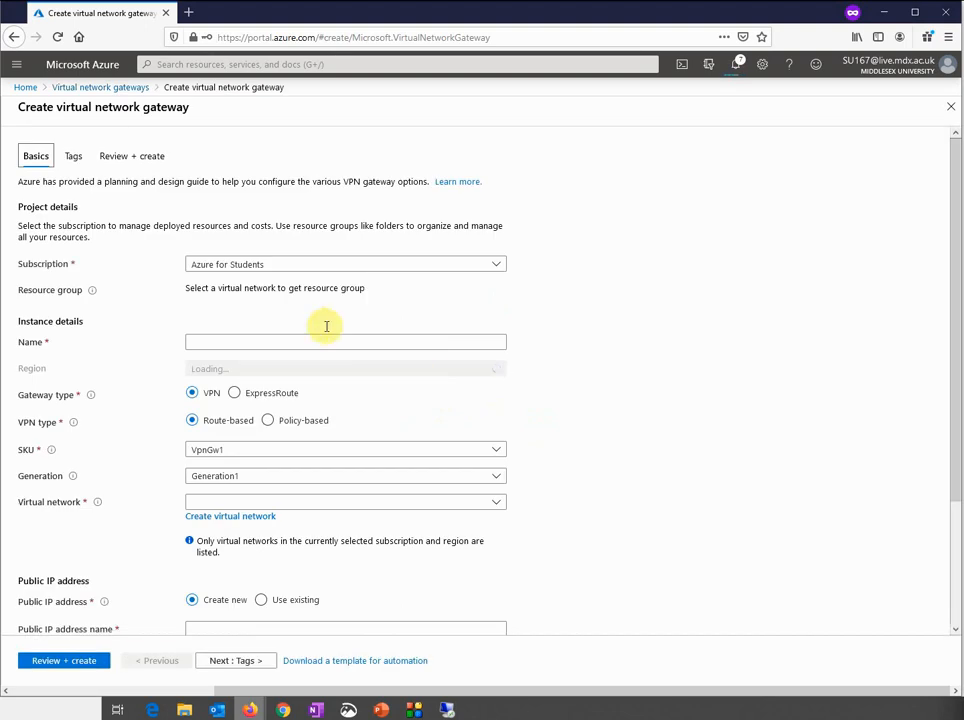
Name the second gateway VNETGW2, set region North Europe and attach it to Vnet2
left_click(282, 342)
type("VNETGW2")
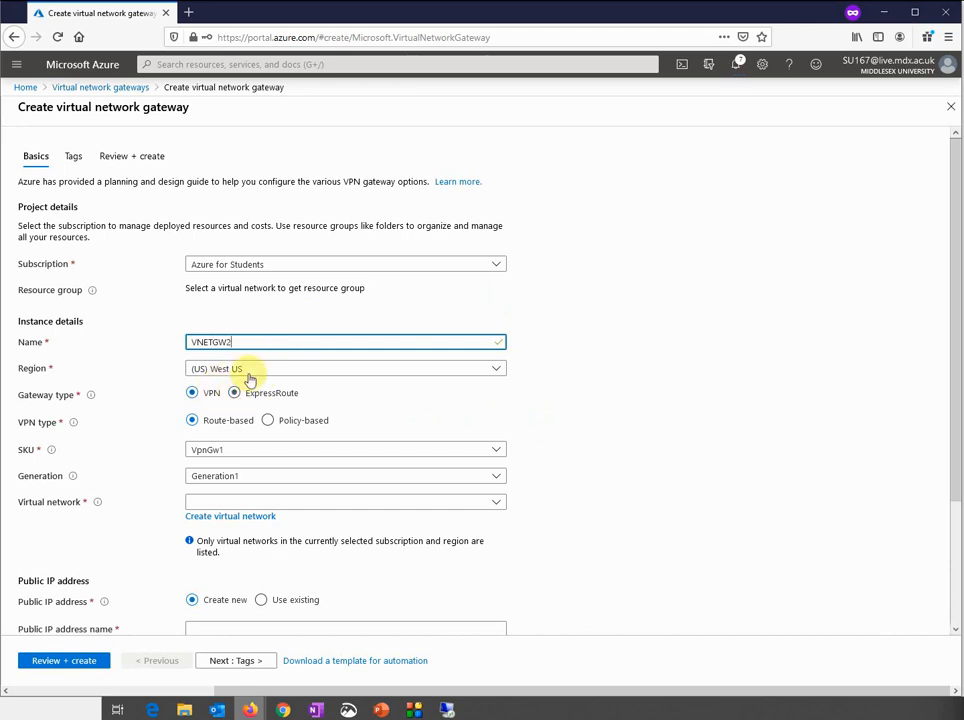
left_click(247, 372)
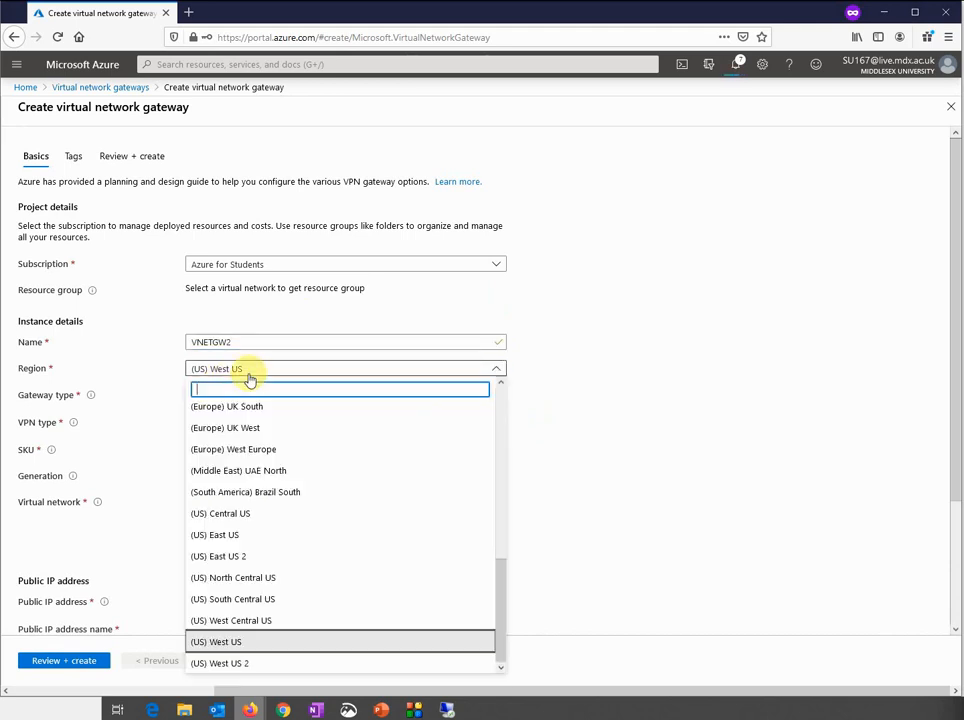
scroll(279, 500, "up", 3)
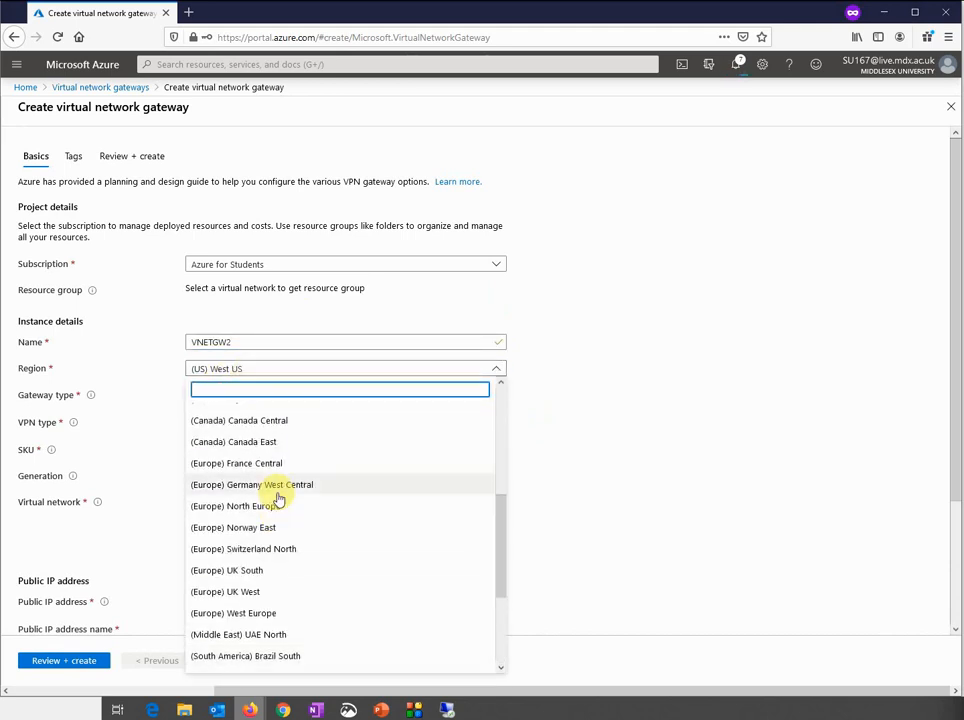
left_click(273, 508)
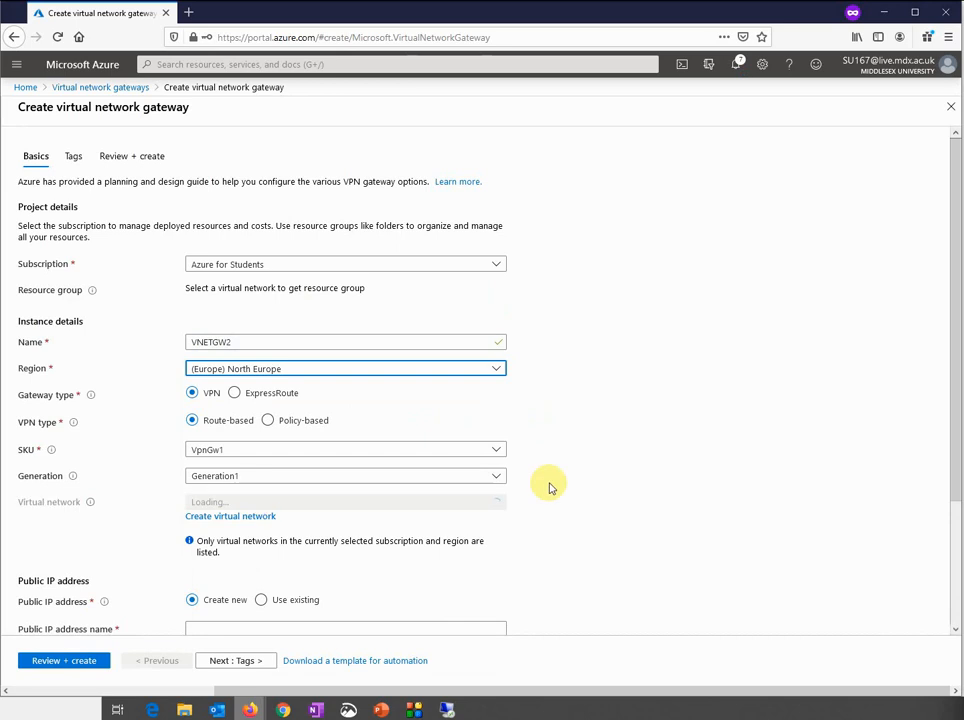
scroll(549, 486, "down", 3)
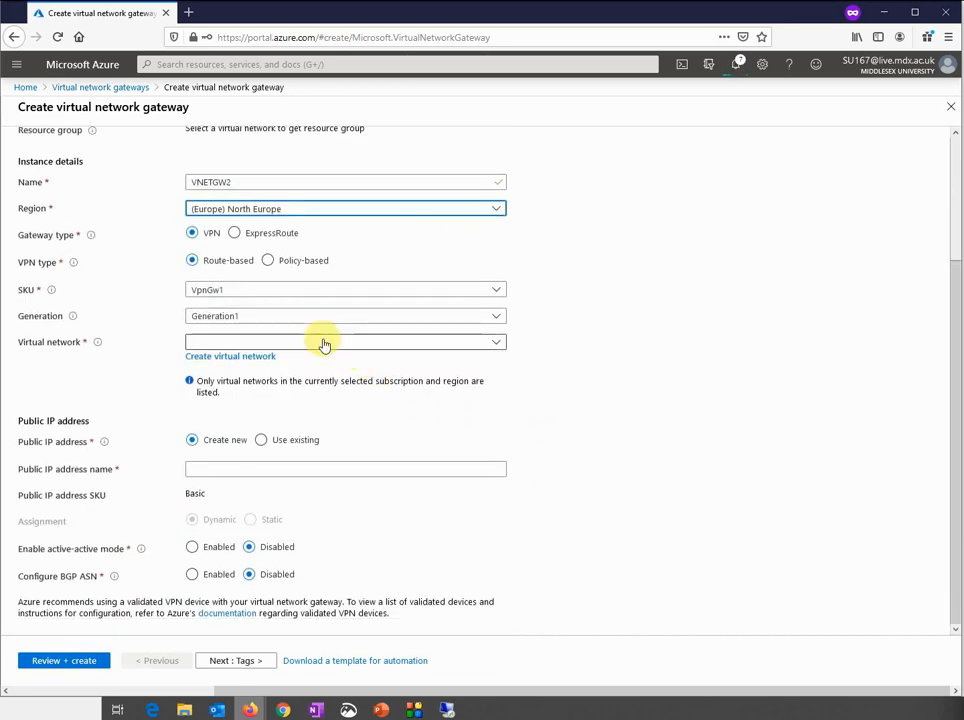
left_click(323, 343)
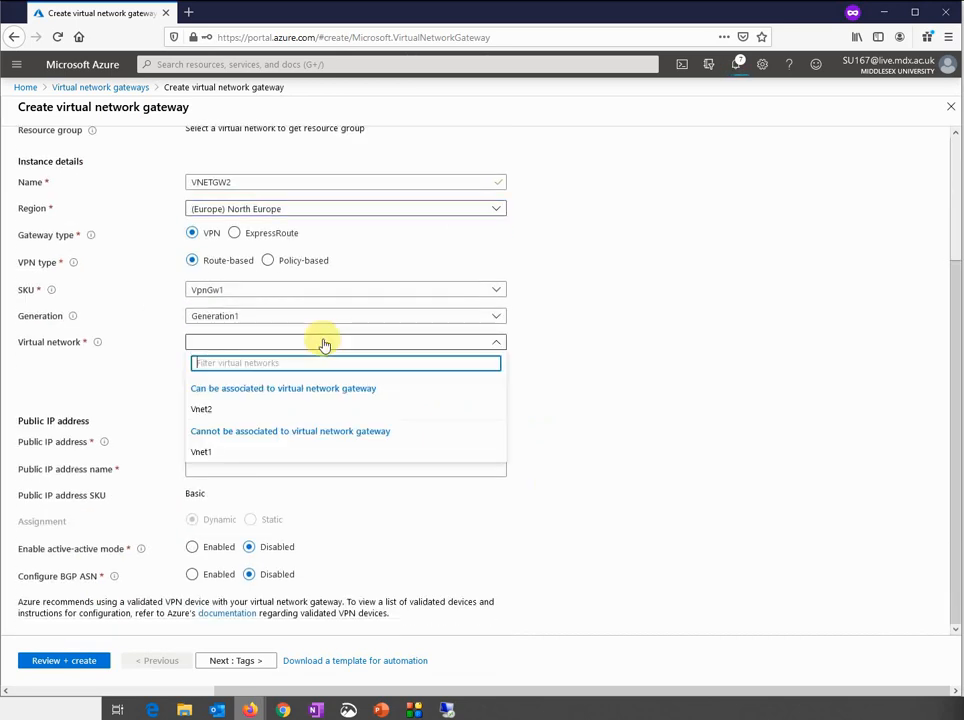
left_click(260, 410)
left_click(265, 341)
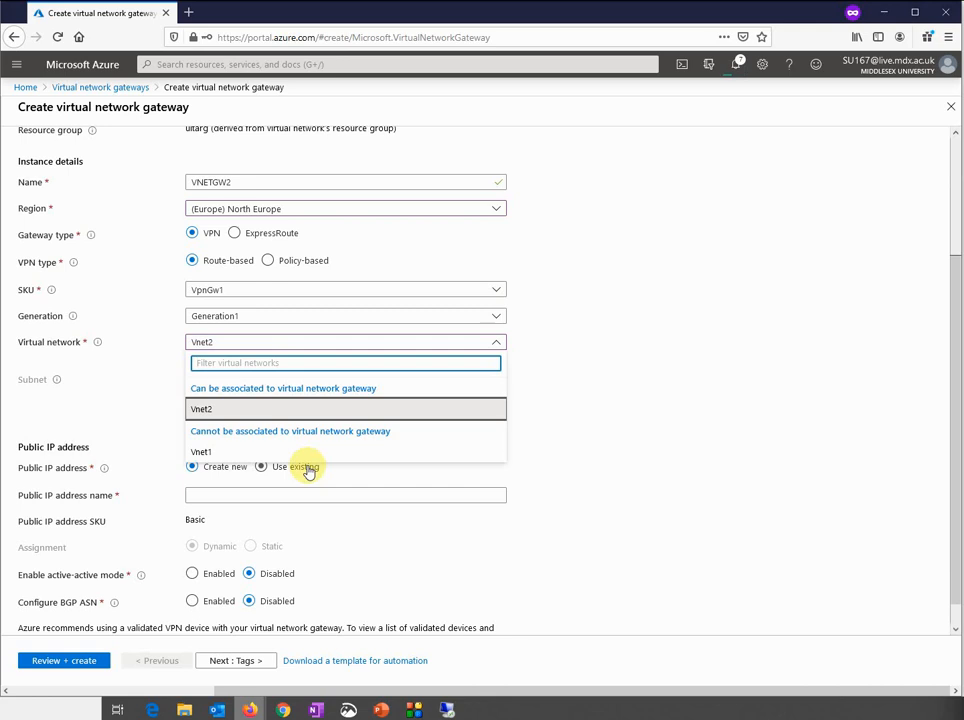
left_click(600, 386)
Name the new public IP PIP2 and move through Tags to Review + create validation
scroll(600, 386, "down", 3)
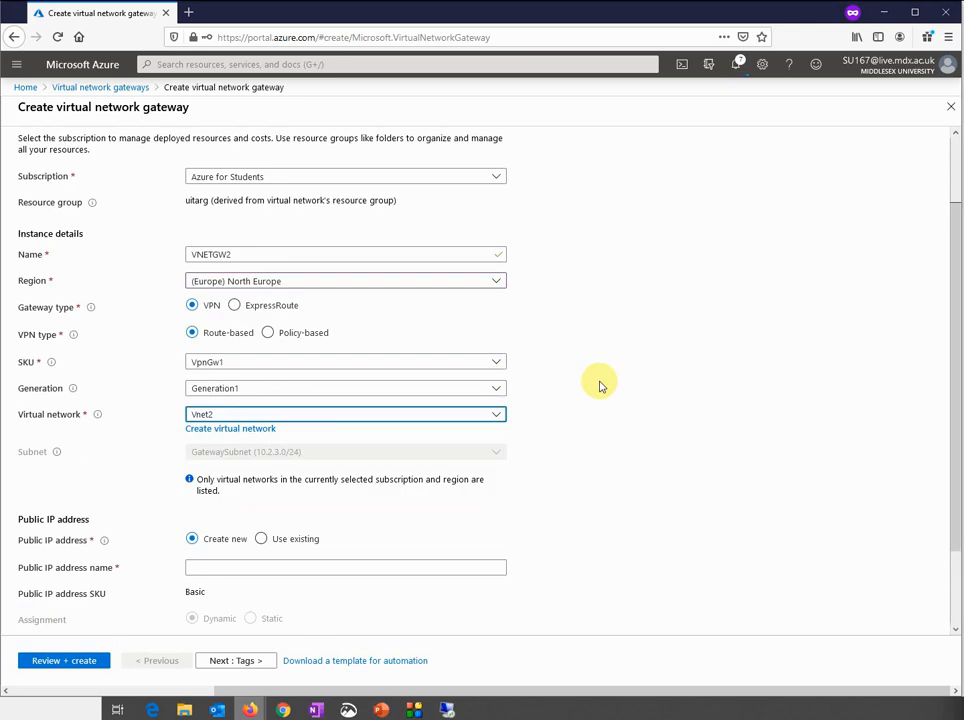
left_click(222, 469)
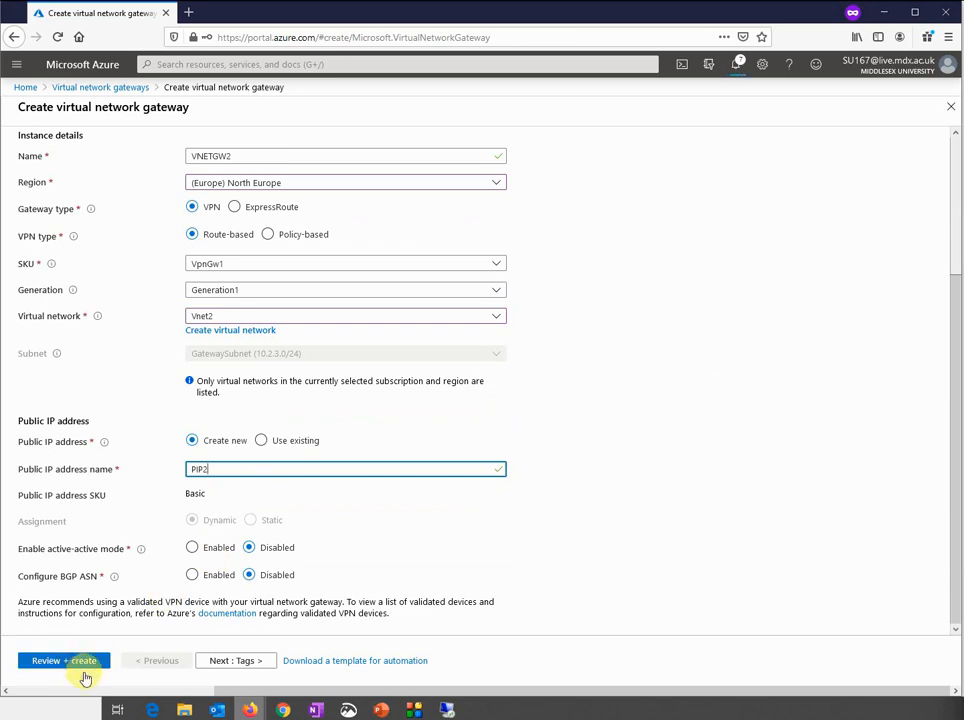
left_click(213, 662)
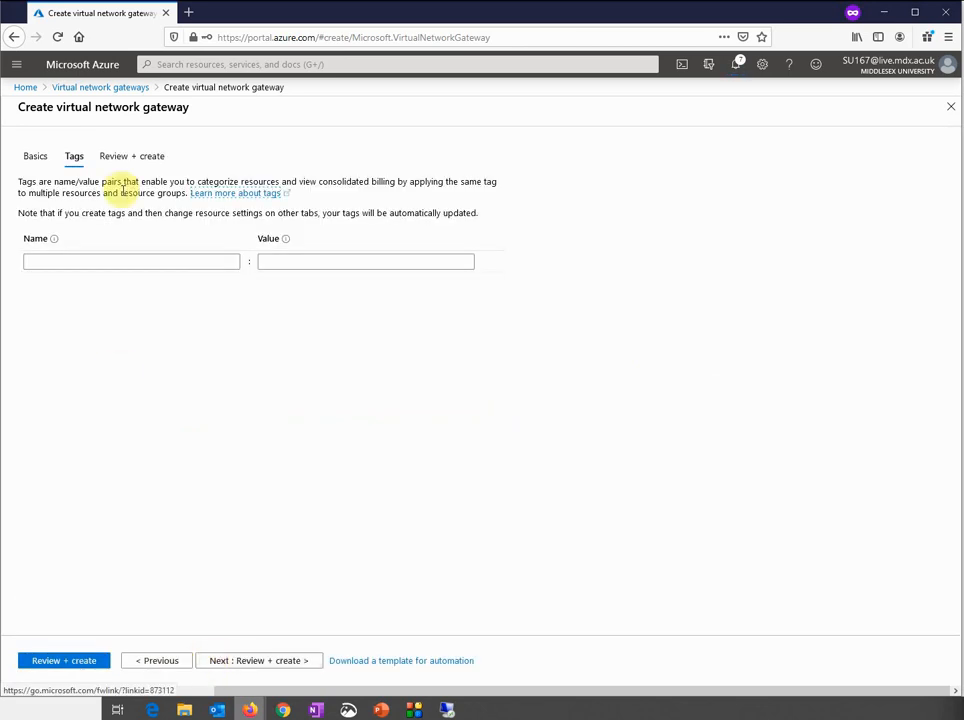
left_click(90, 661)
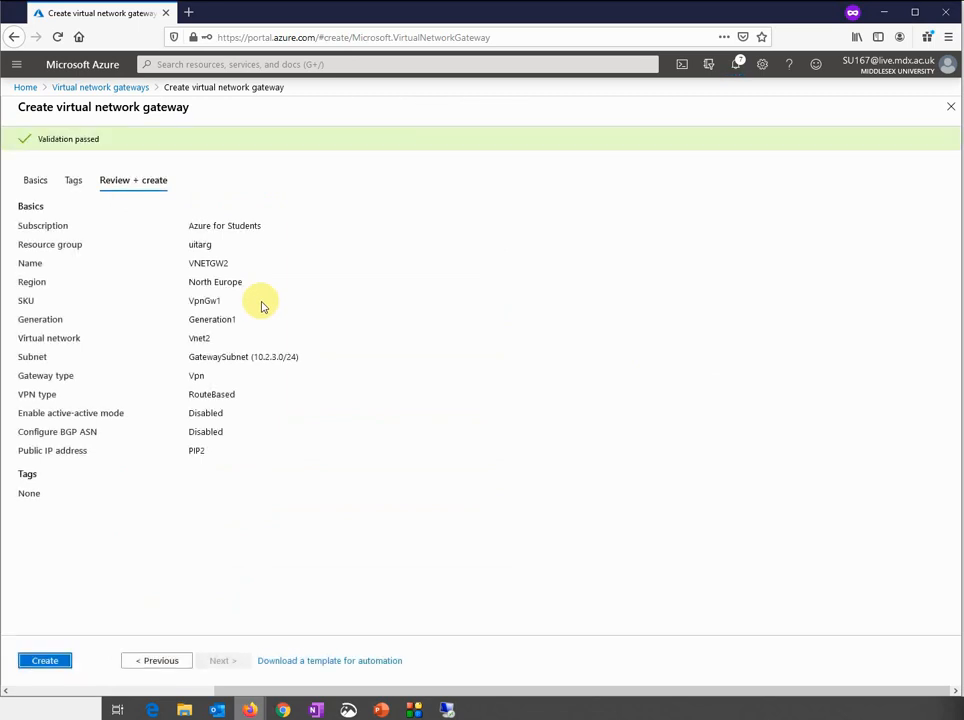
Create VNETGW2, then check the gateways list showing VNETGW1 and return Home
left_click(54, 656)
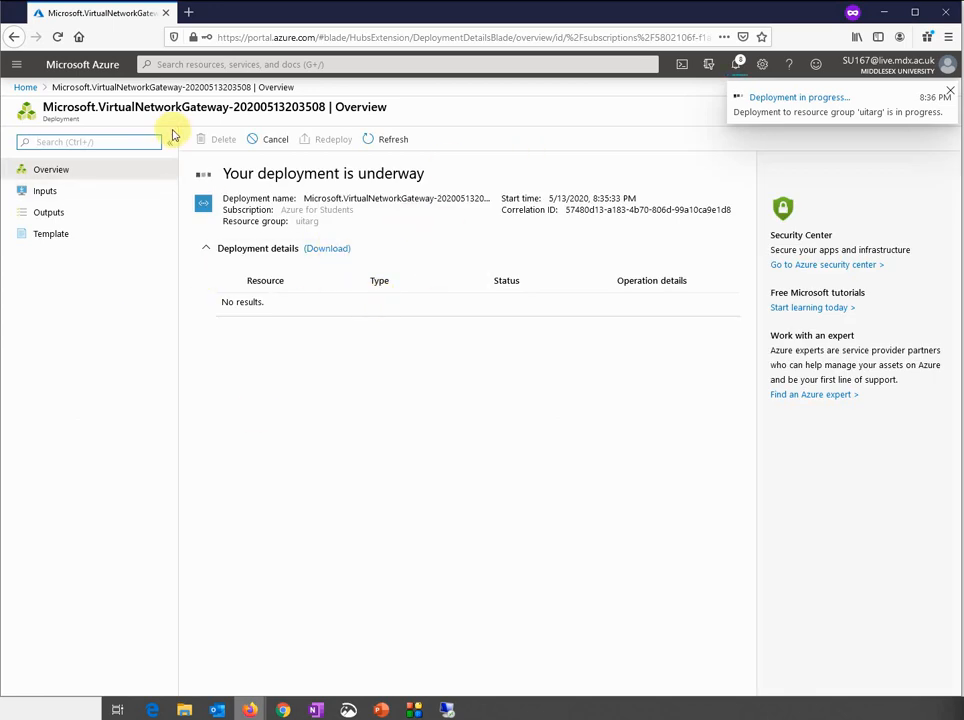
left_click(25, 87)
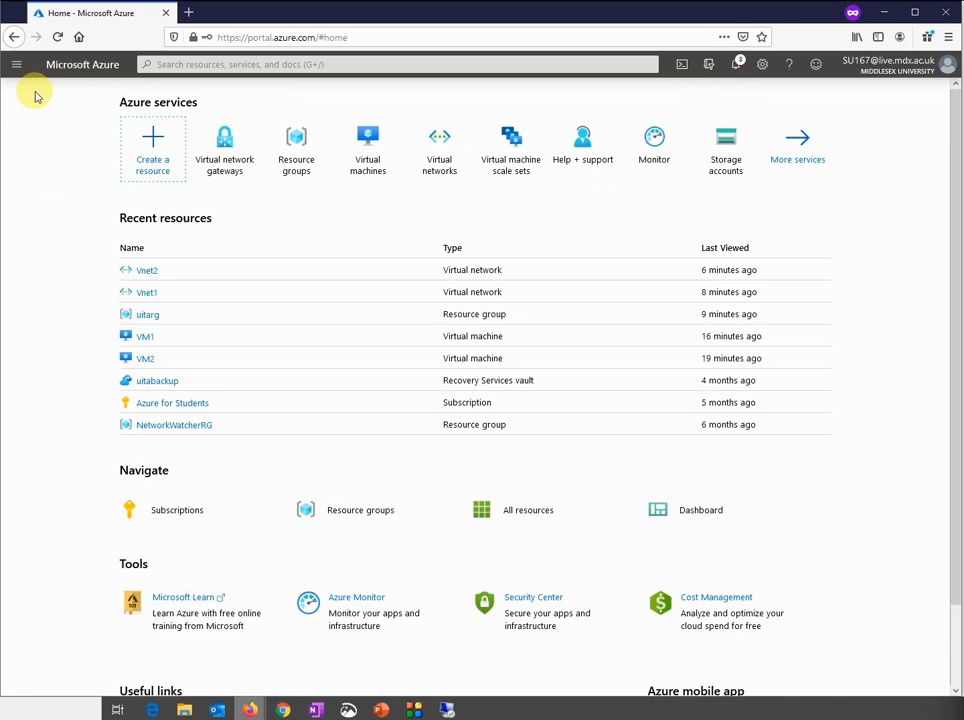
left_click(226, 158)
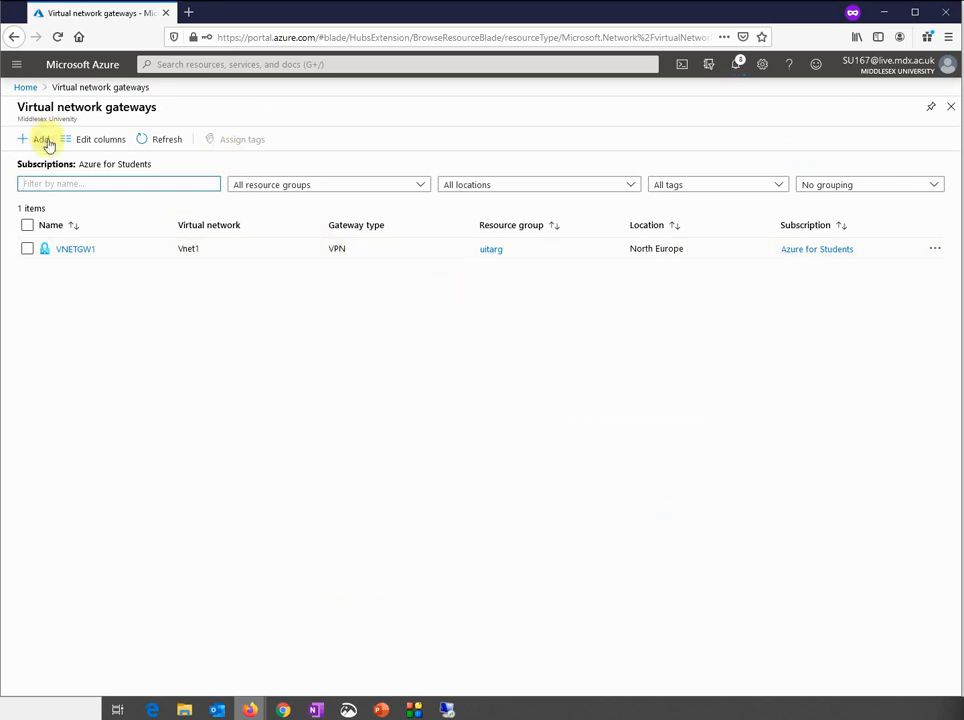
left_click(24, 87)
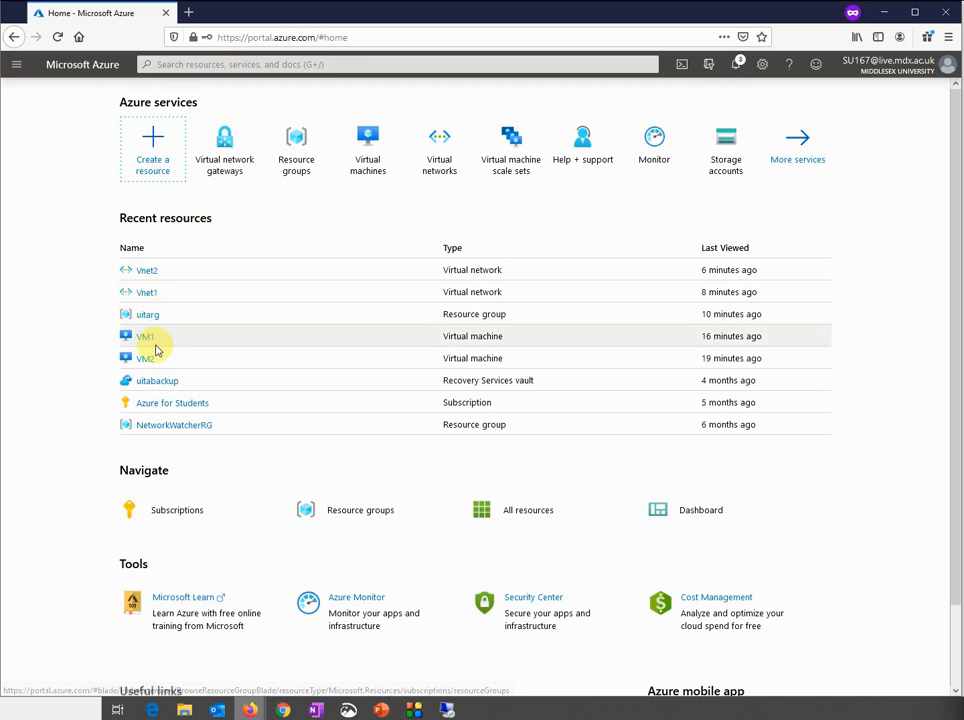
Check Vnet2's and Vnet1's overviews for attached gateways, then open Virtual network gateways
left_click(150, 272)
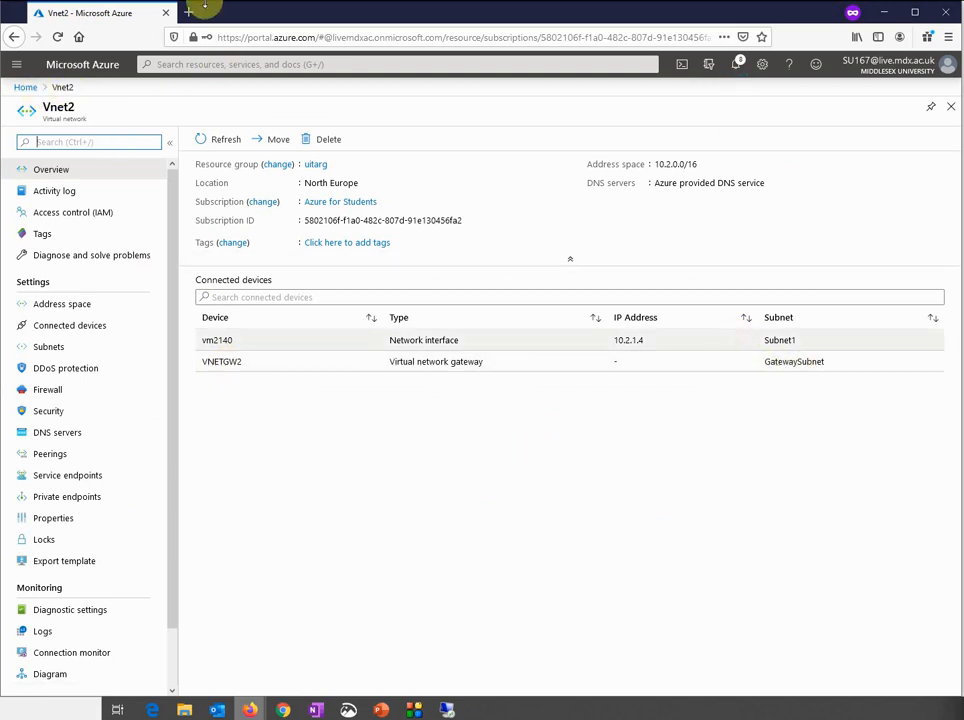
left_click(25, 87)
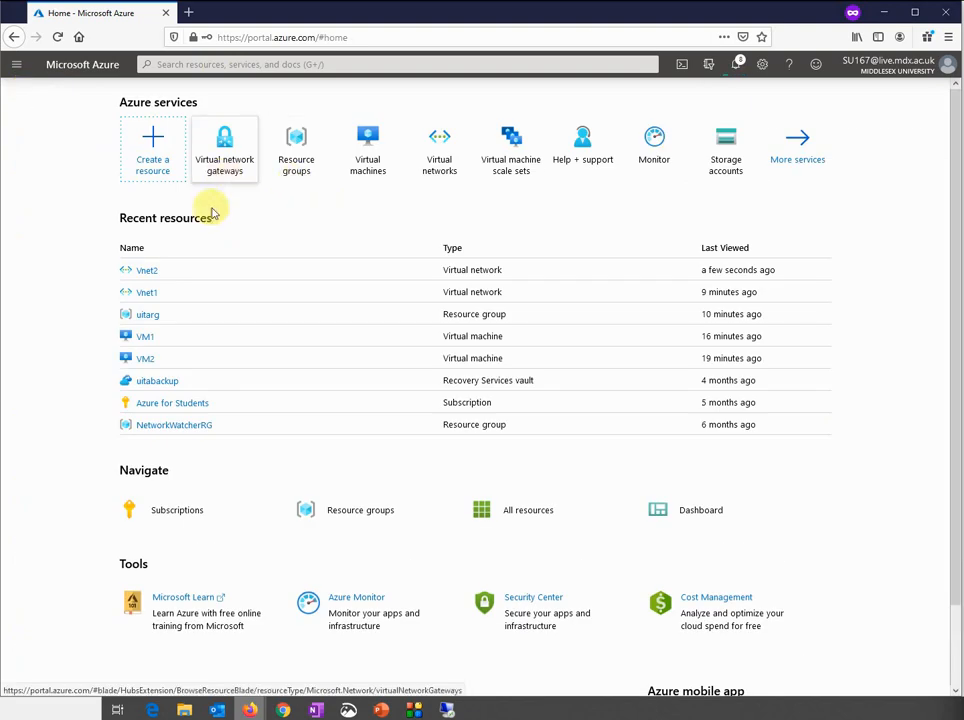
left_click(145, 292)
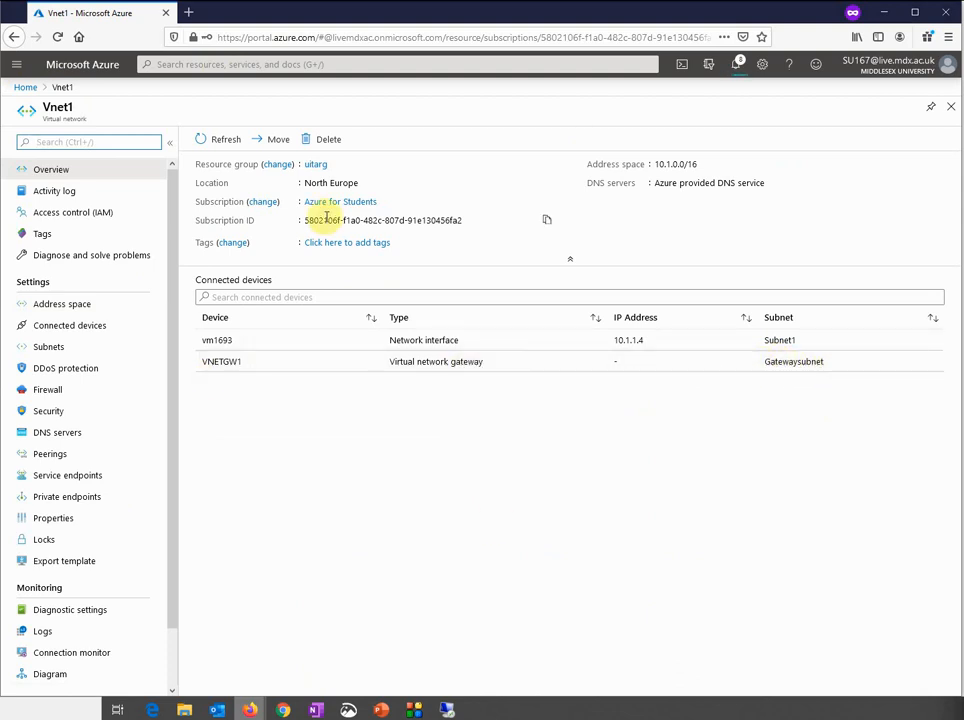
left_click(25, 87)
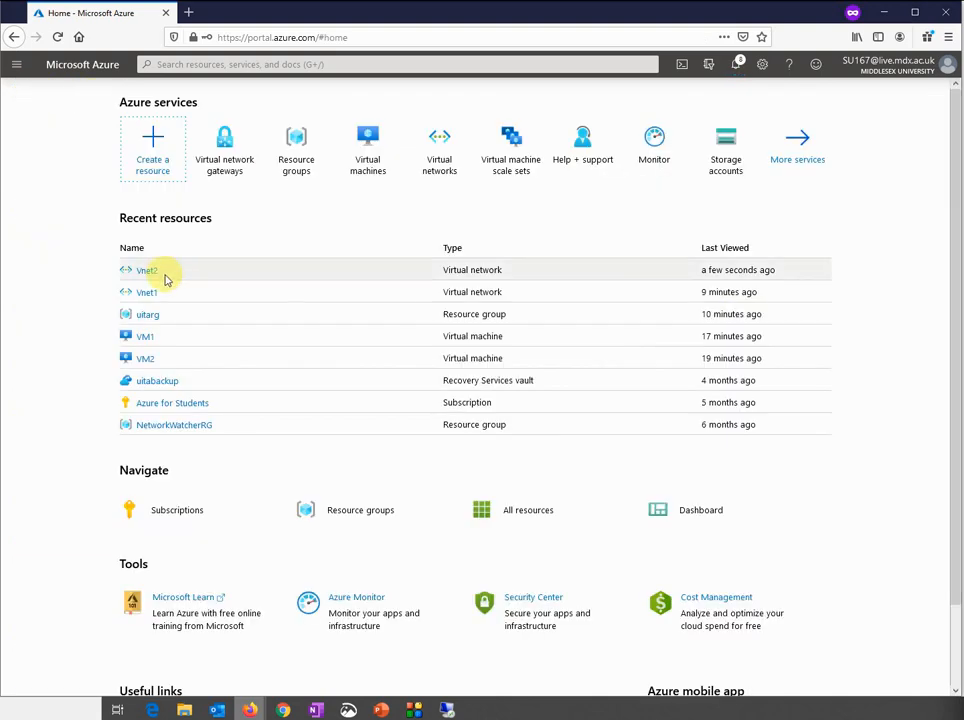
left_click(240, 168)
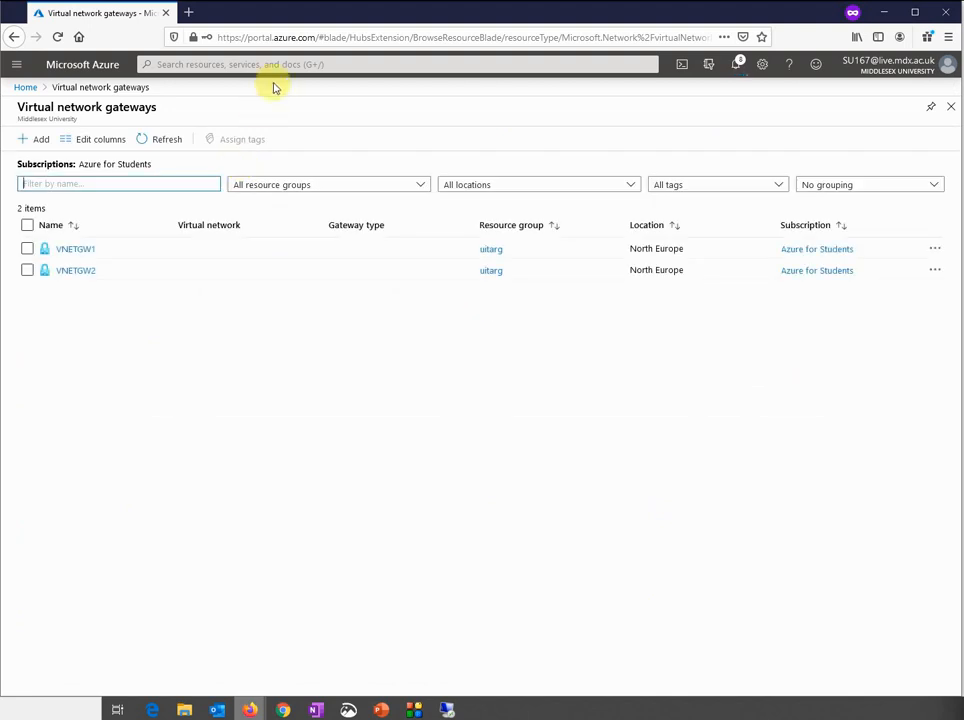
Open VNETGW1's Connections and add a new VNet-to-VNet connection named VNETGW1toGW2
left_click(71, 250)
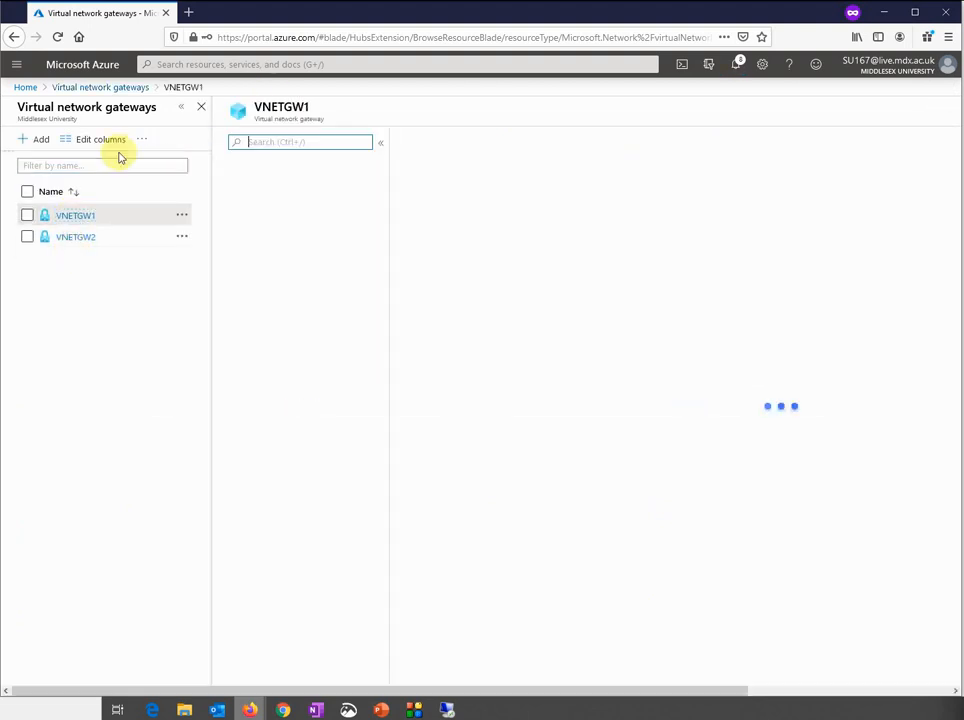
left_click(268, 318)
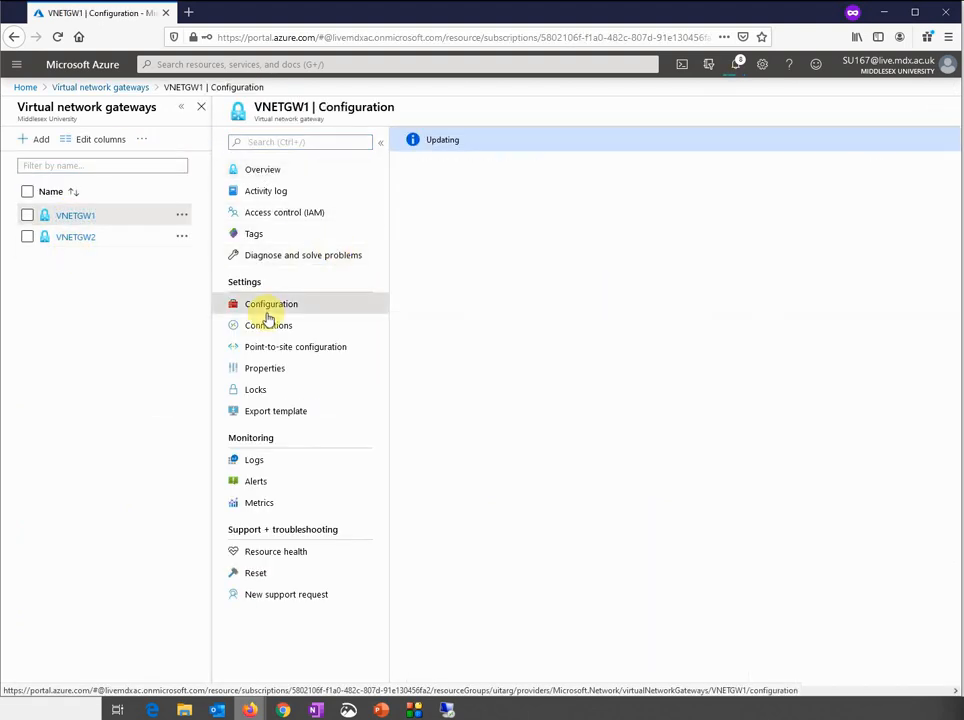
left_click(273, 327)
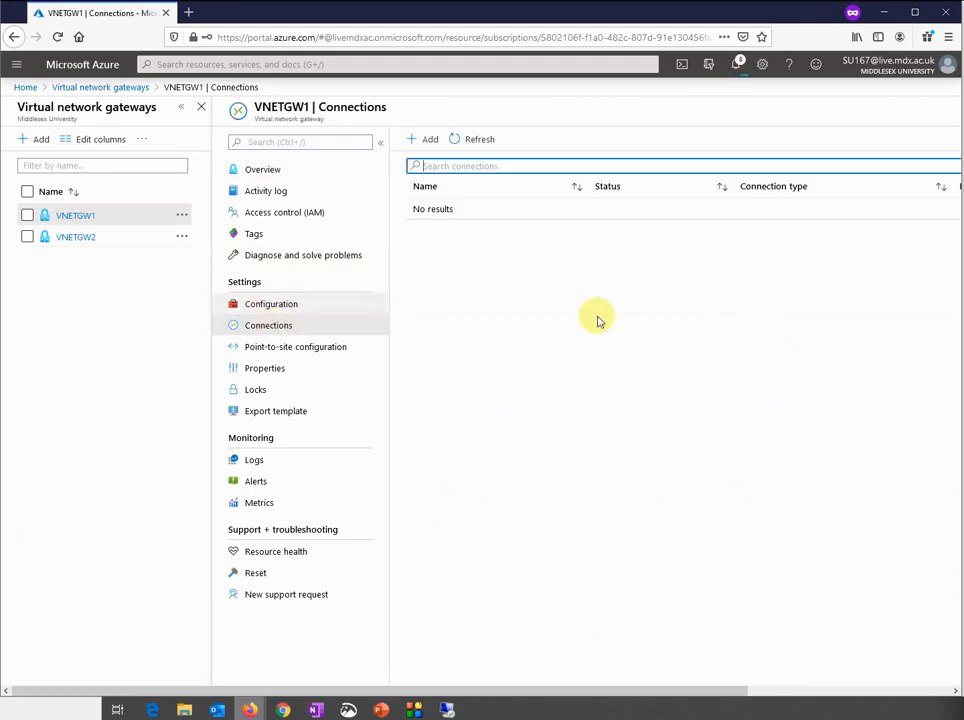
left_click(431, 142)
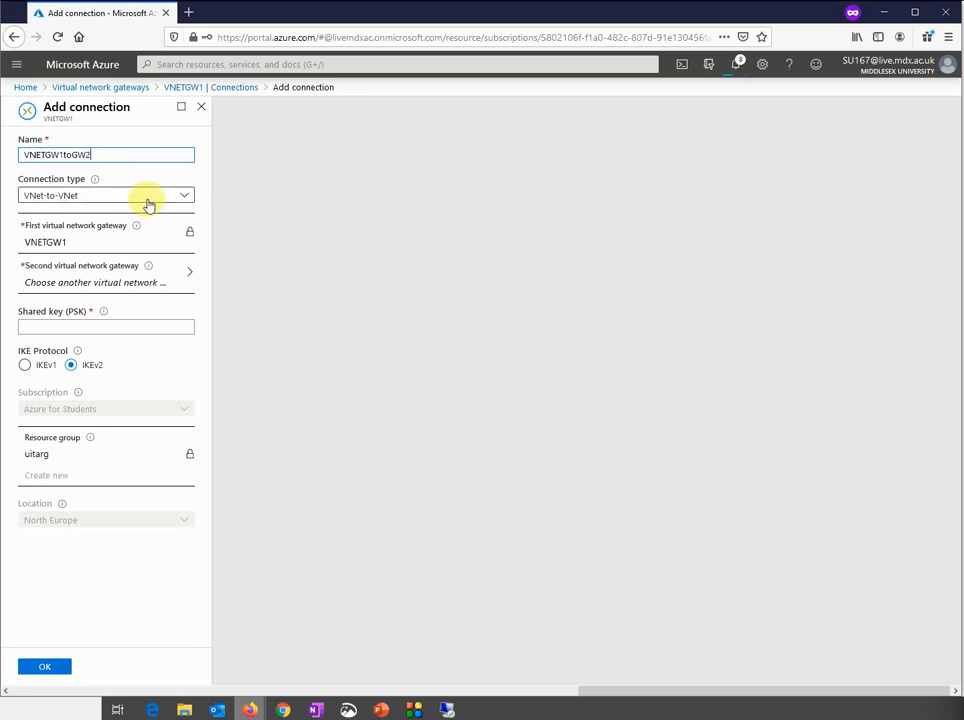
Keep connection type VNet-to-VNet and choose VNETGW2 as the second gateway
left_click(148, 201)
left_click(148, 204)
left_click(148, 204)
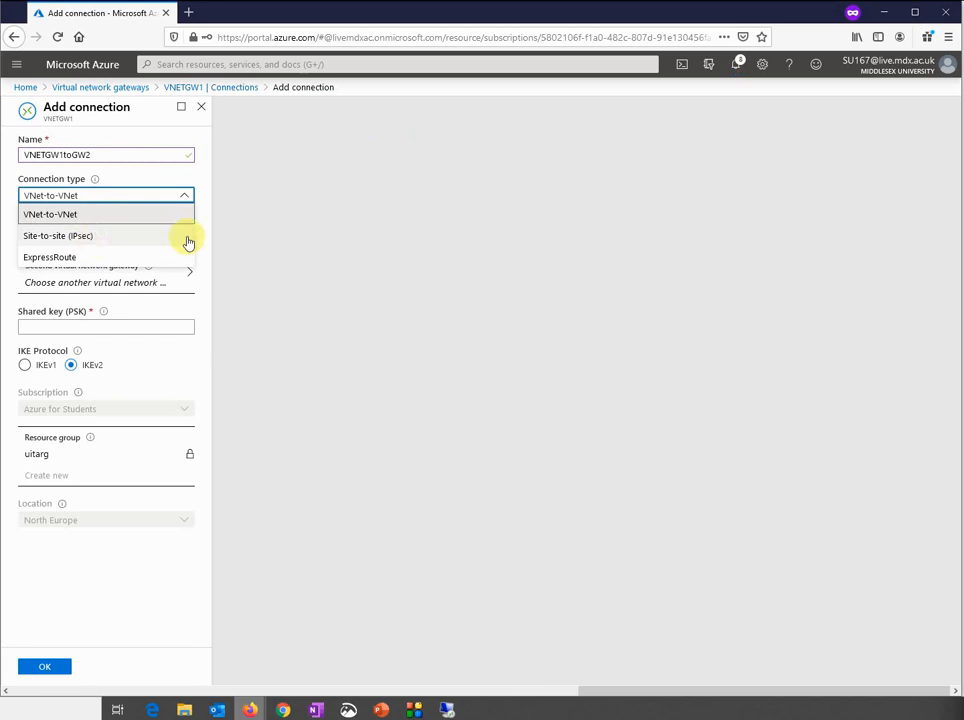
left_click(155, 181)
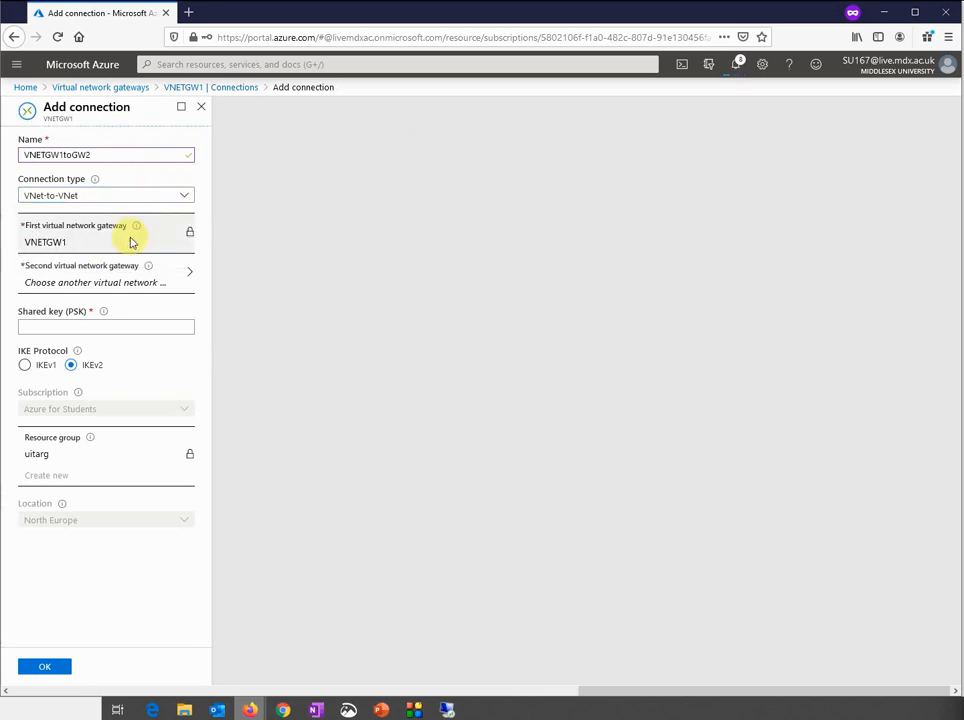
left_click(165, 276)
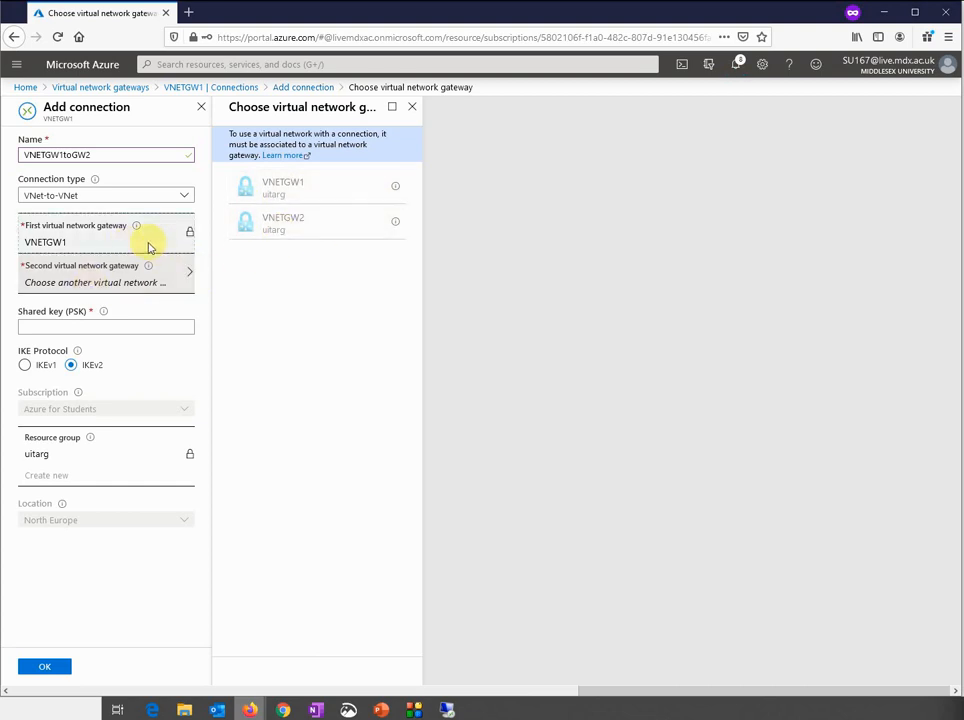
left_click(70, 244)
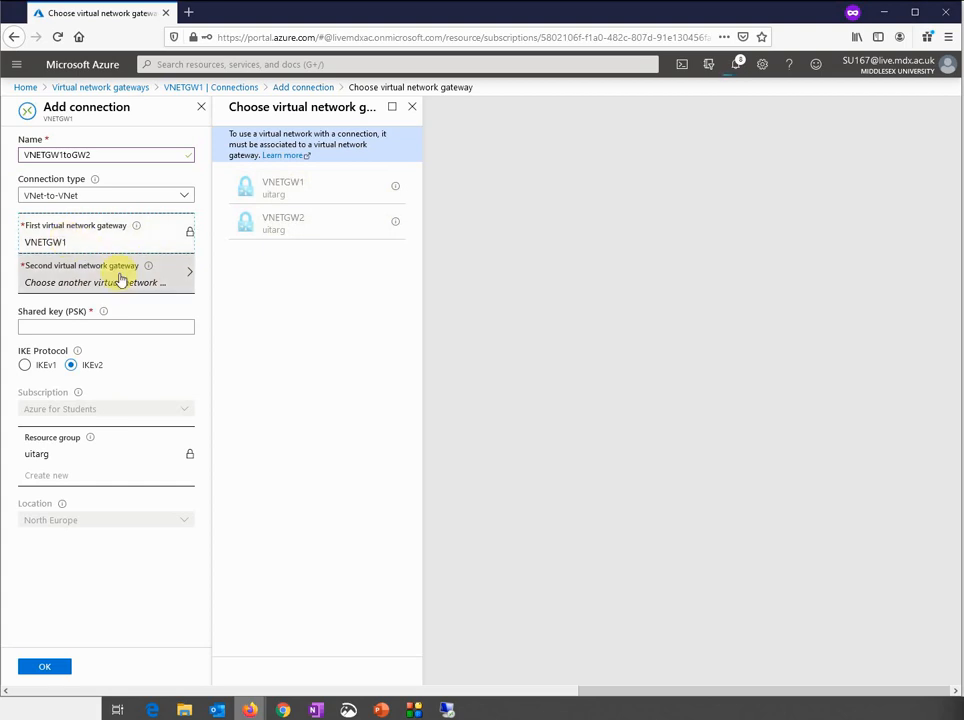
left_click(327, 236)
left_click(130, 285)
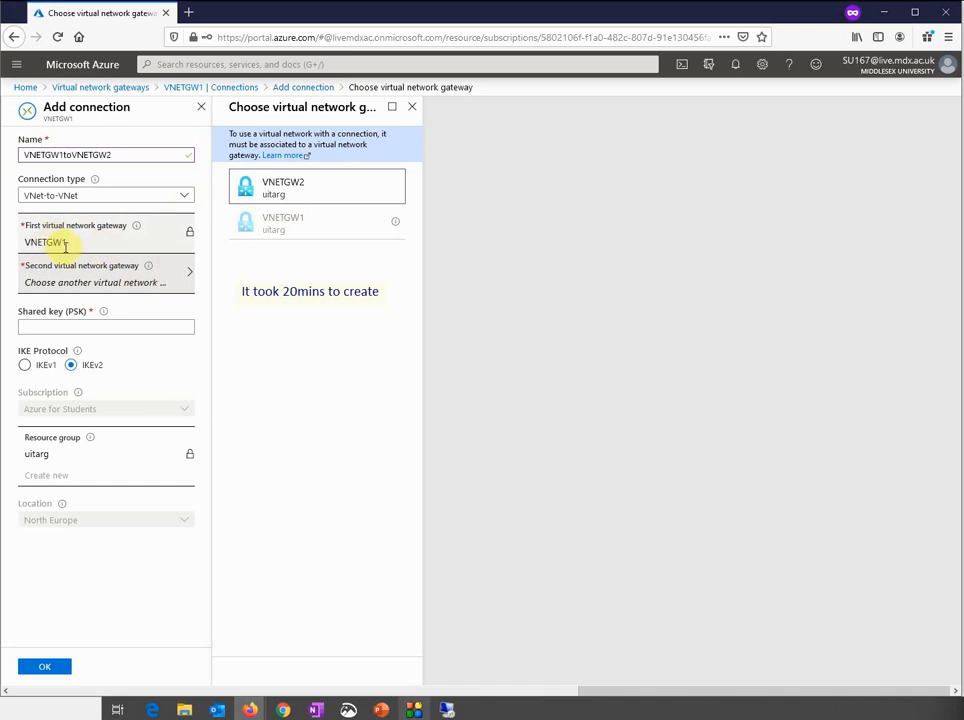
left_click(291, 188)
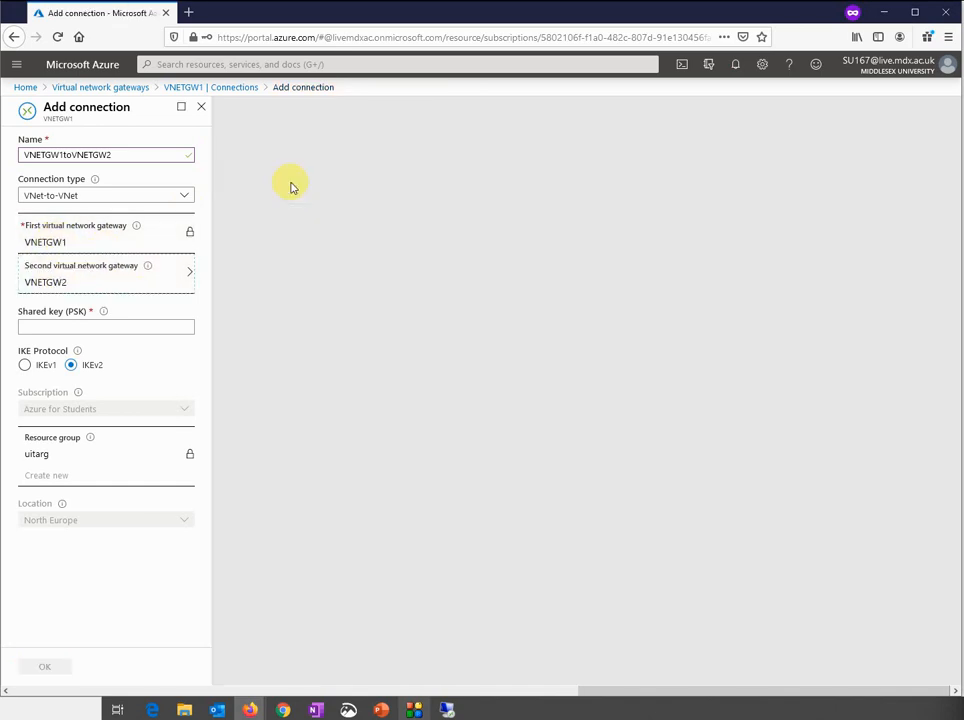
Enter the shared key, create the VNETGW1toVNETGW2 connection and refresh the connections list
left_click(113, 328)
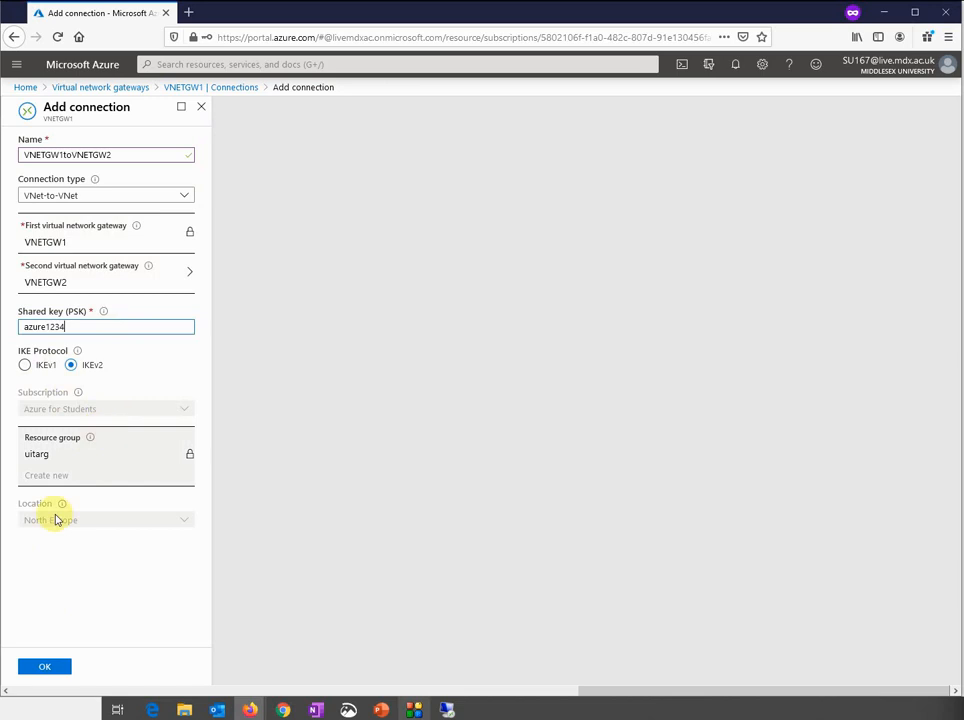
left_click(40, 670)
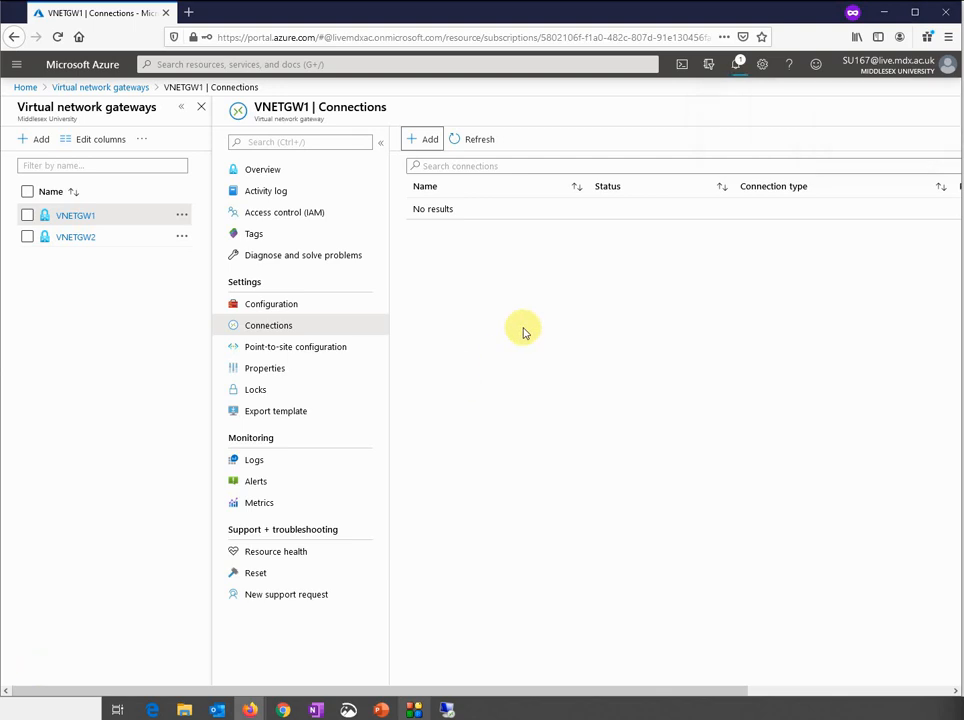
left_click(481, 145)
Compare the VNETGW2 and VNETGW1 connection lists, then start a new connection on VNETGW2
left_click(60, 239)
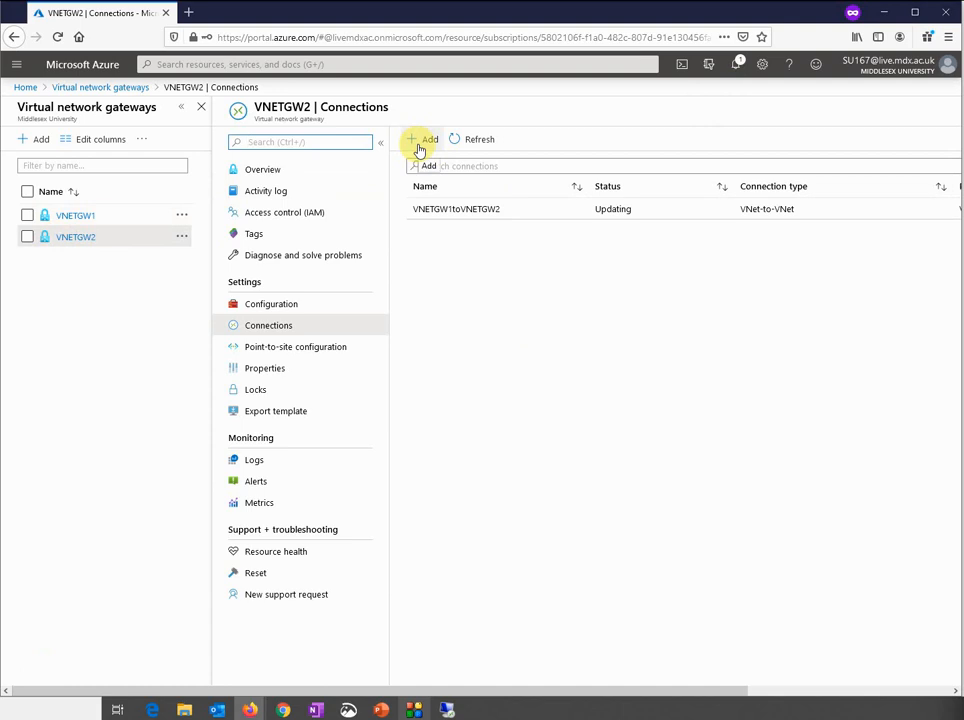
left_click(80, 217)
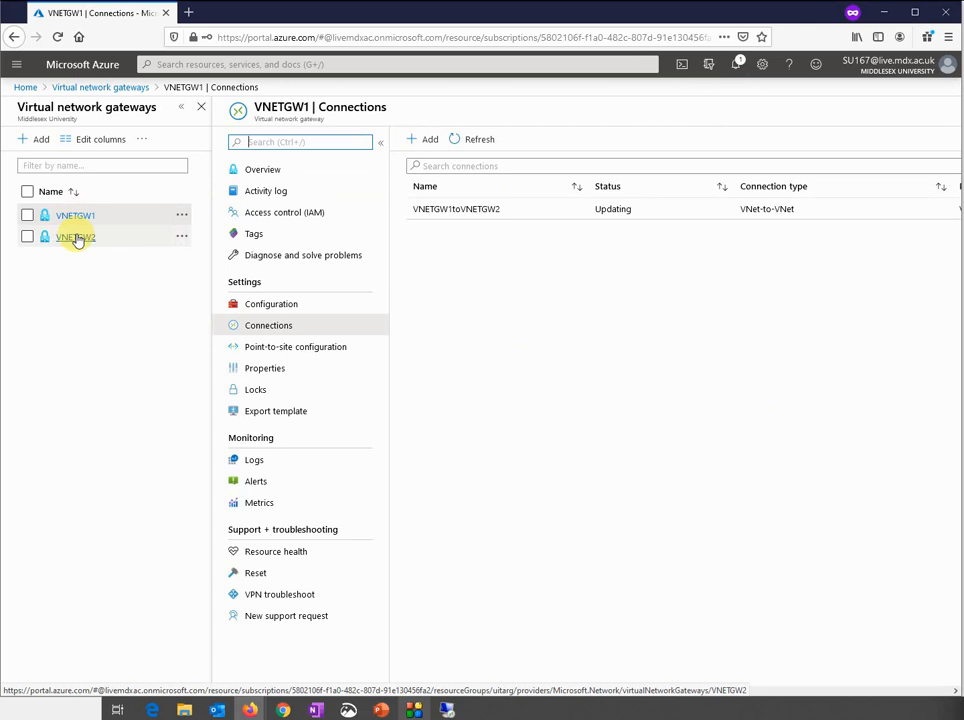
left_click(77, 238)
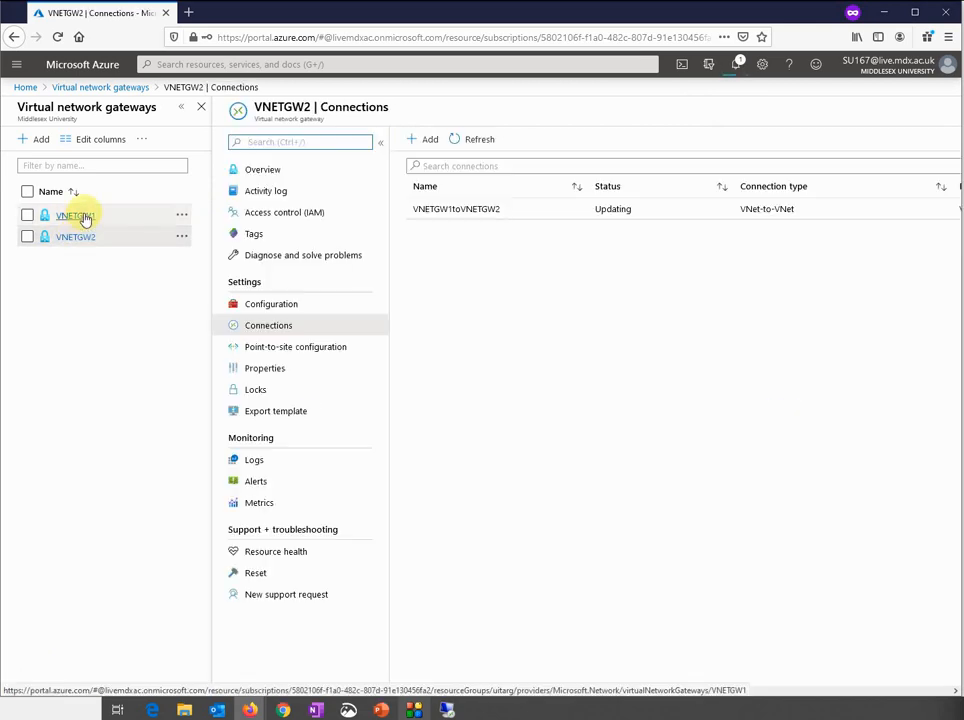
left_click(427, 142)
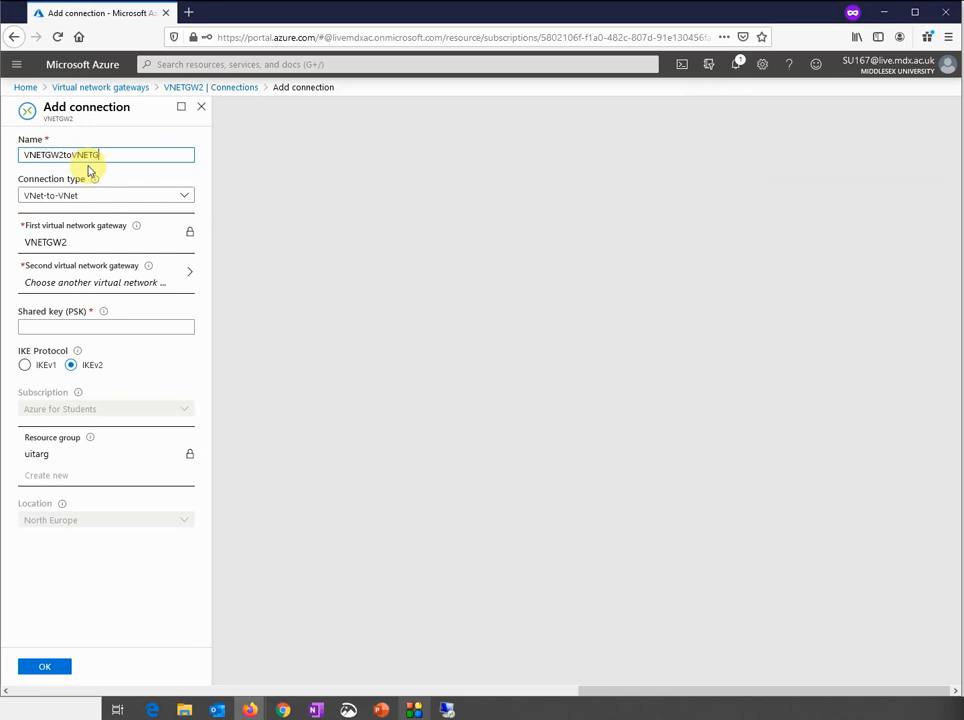
Create VNet-to-VNet connection VNETGW2toVNETGW1 targeting gateway VNETGW1 with the same shared key
left_click(86, 195)
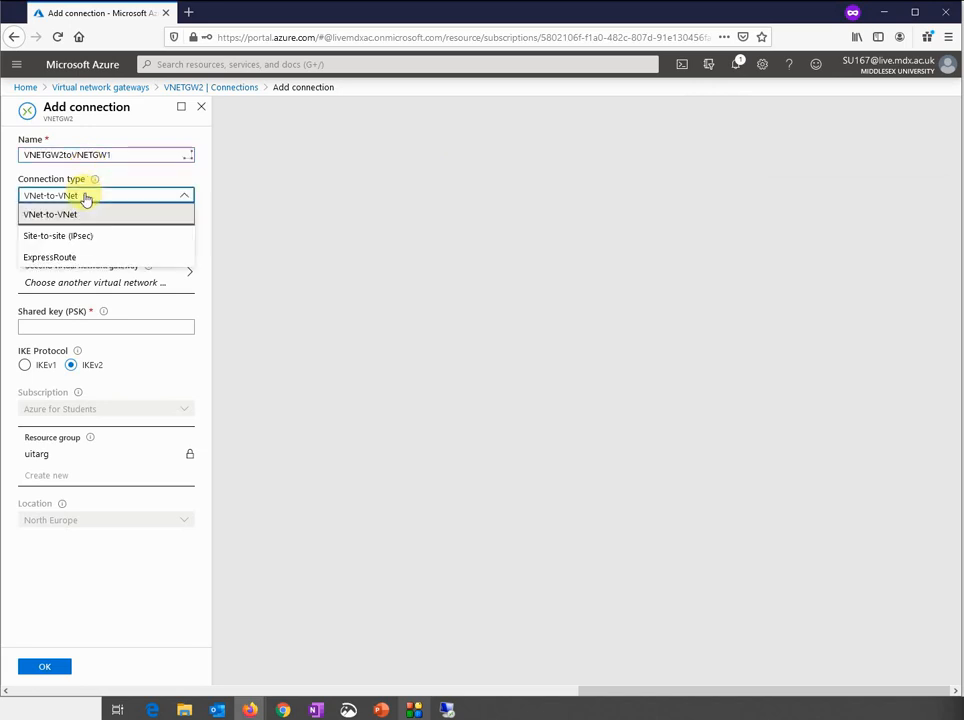
left_click(80, 214)
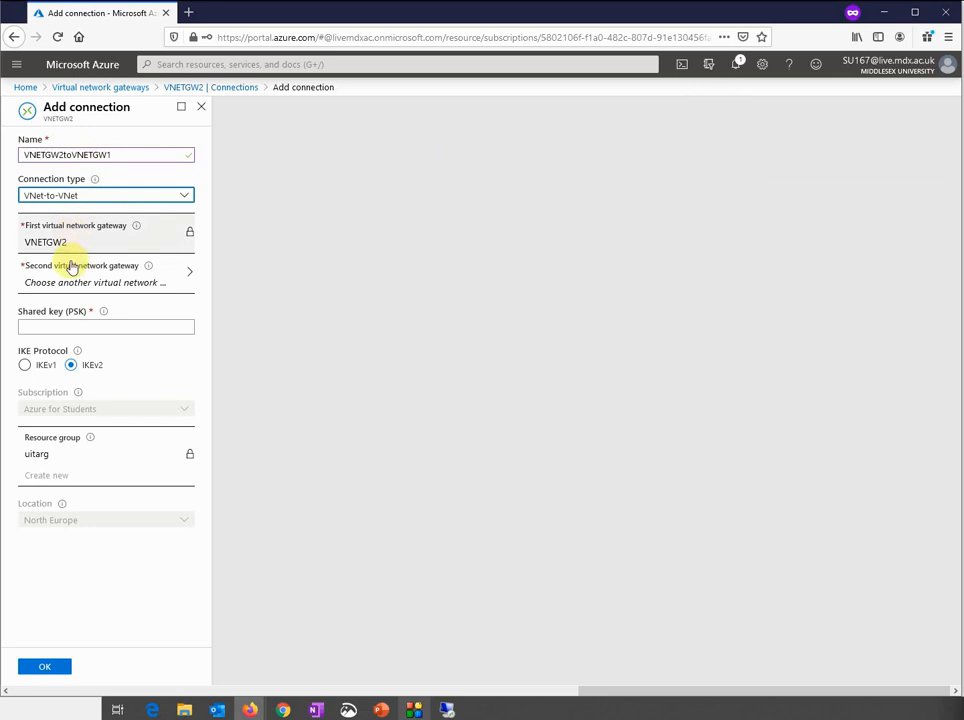
left_click(76, 273)
left_click(273, 193)
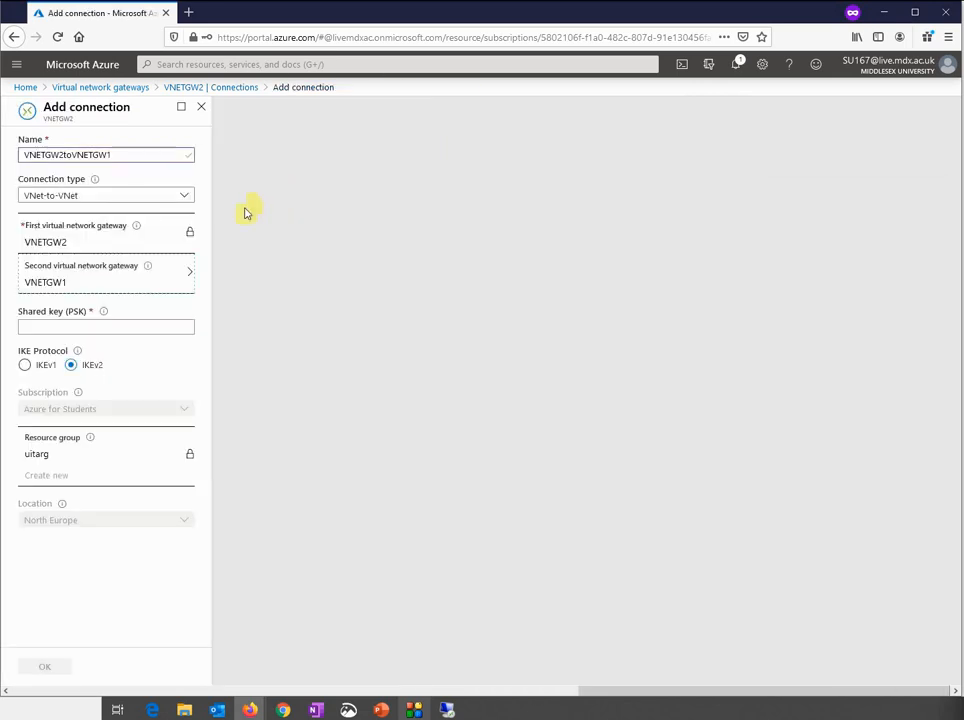
left_click(86, 327)
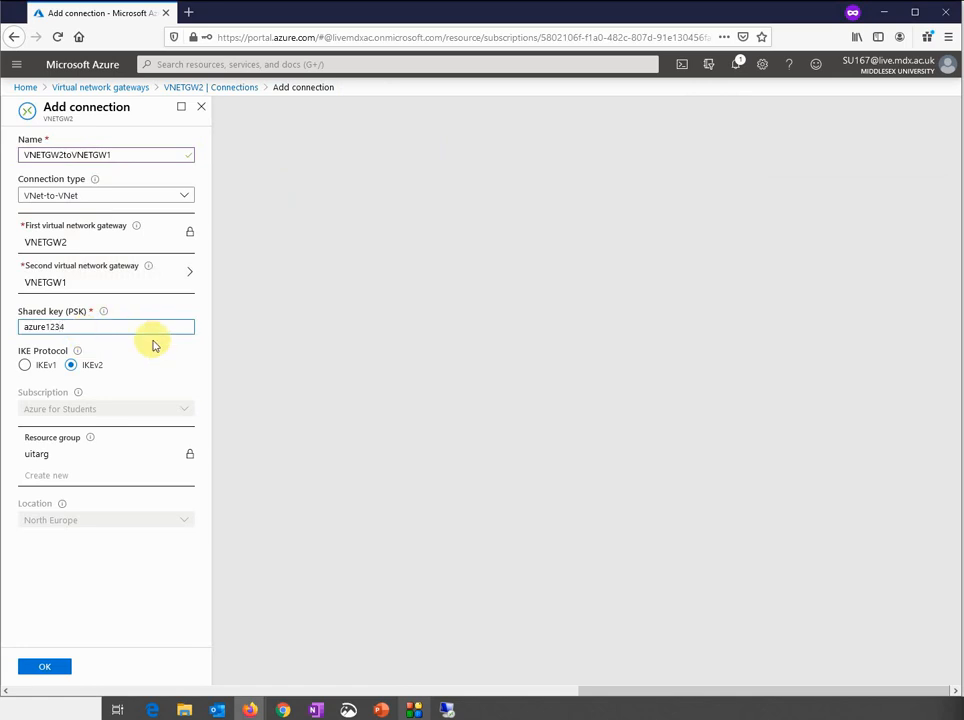
left_click(42, 666)
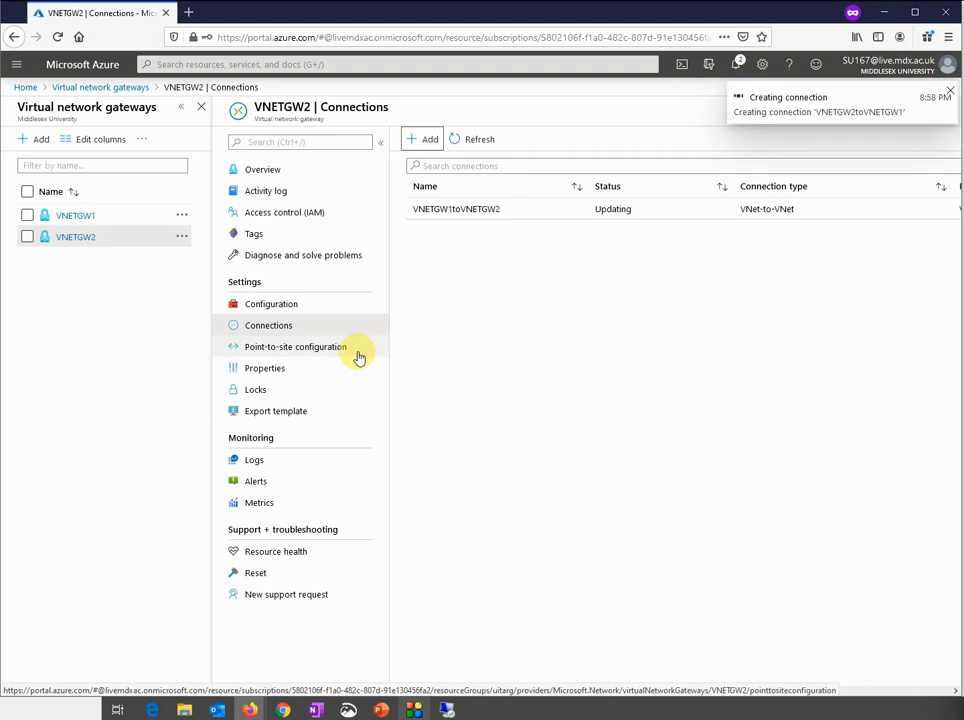
Refresh the VNETGW1 and VNETGW2 connection lists until VNETGW1toVNETGW2 and VNETGW2toVNETGW1 show Connected
left_click(124, 222)
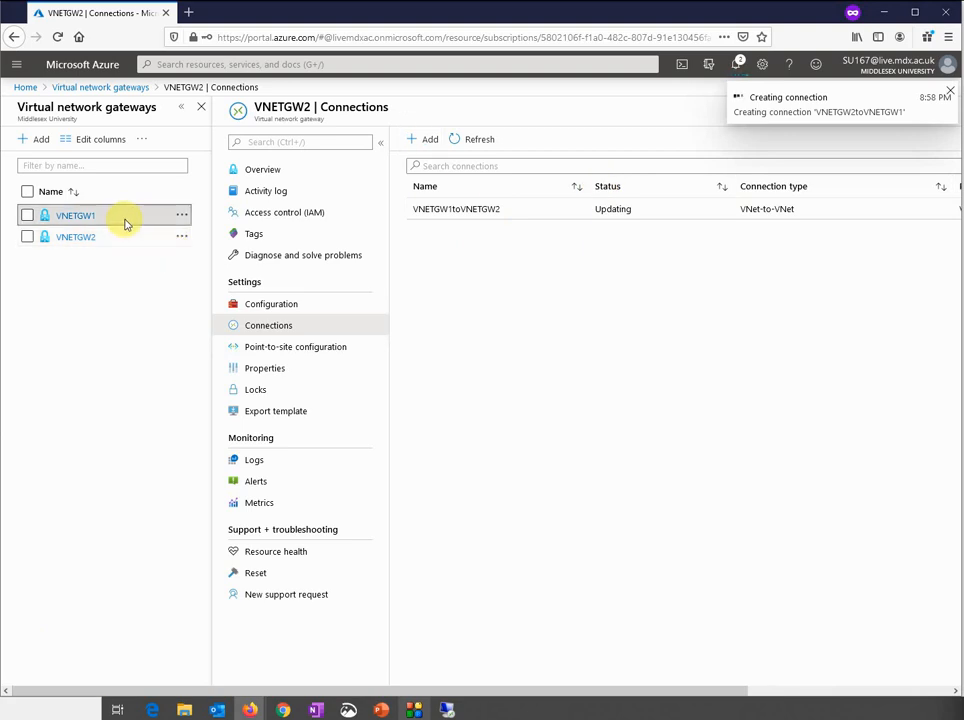
left_click(480, 147)
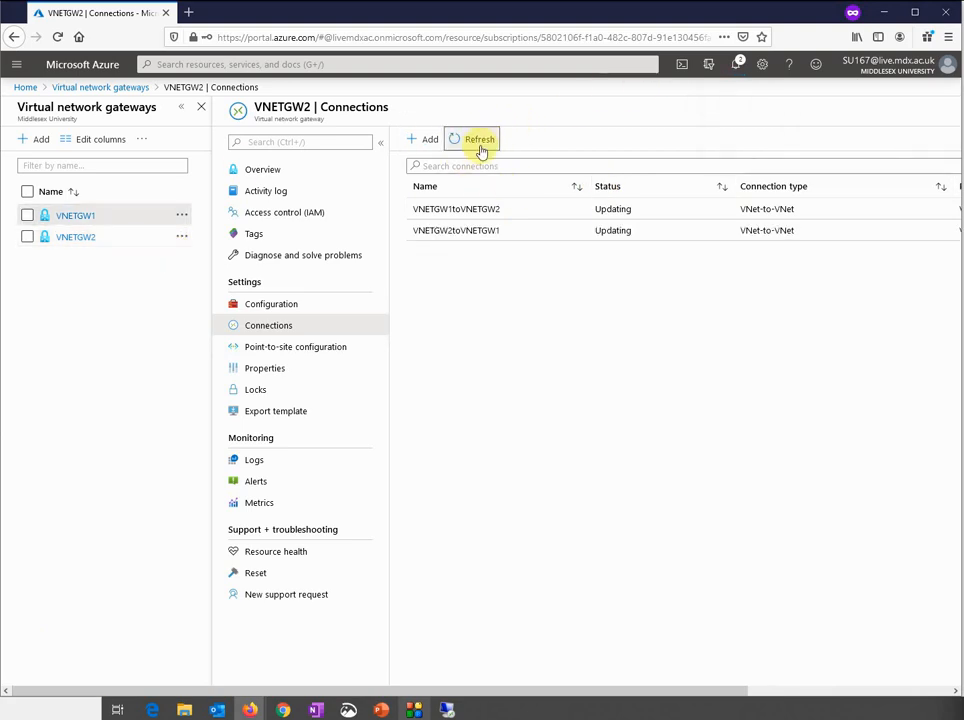
left_click(72, 246)
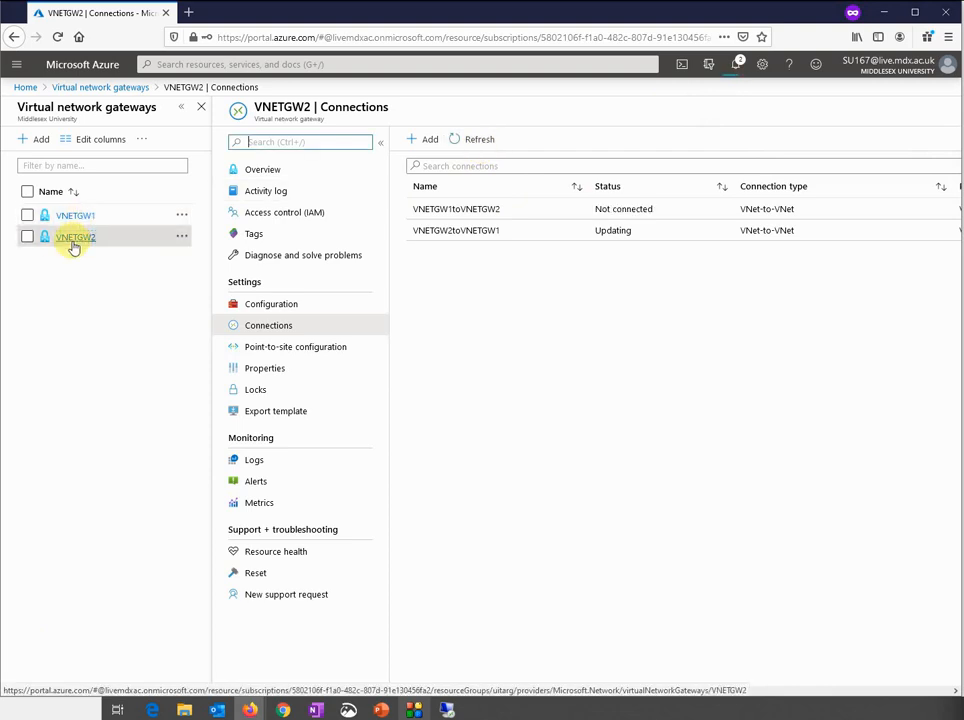
left_click(480, 139)
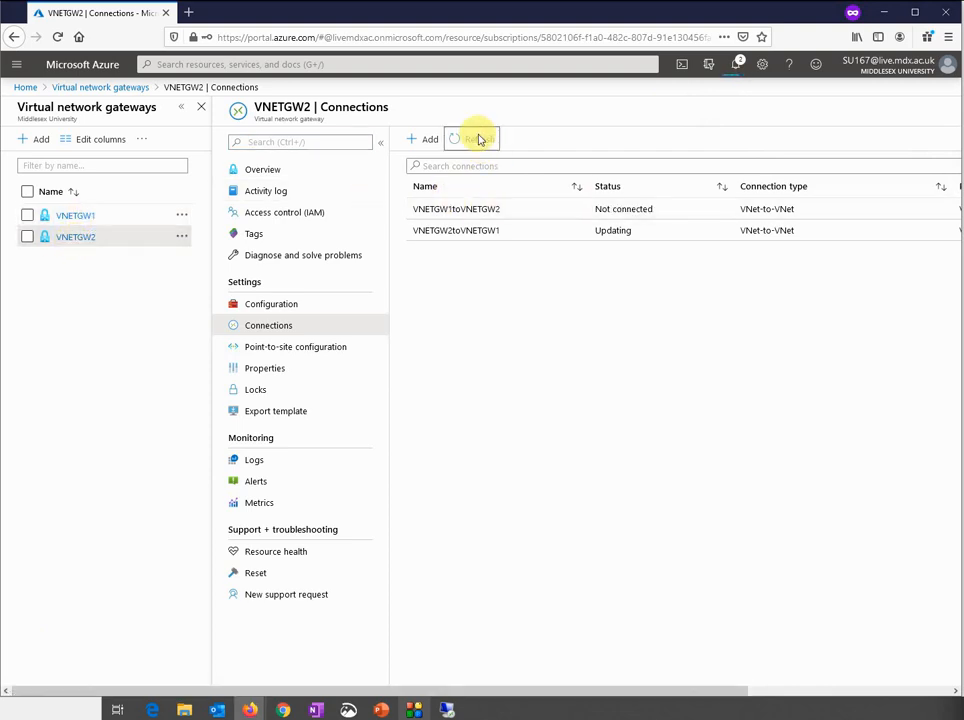
left_click(77, 216)
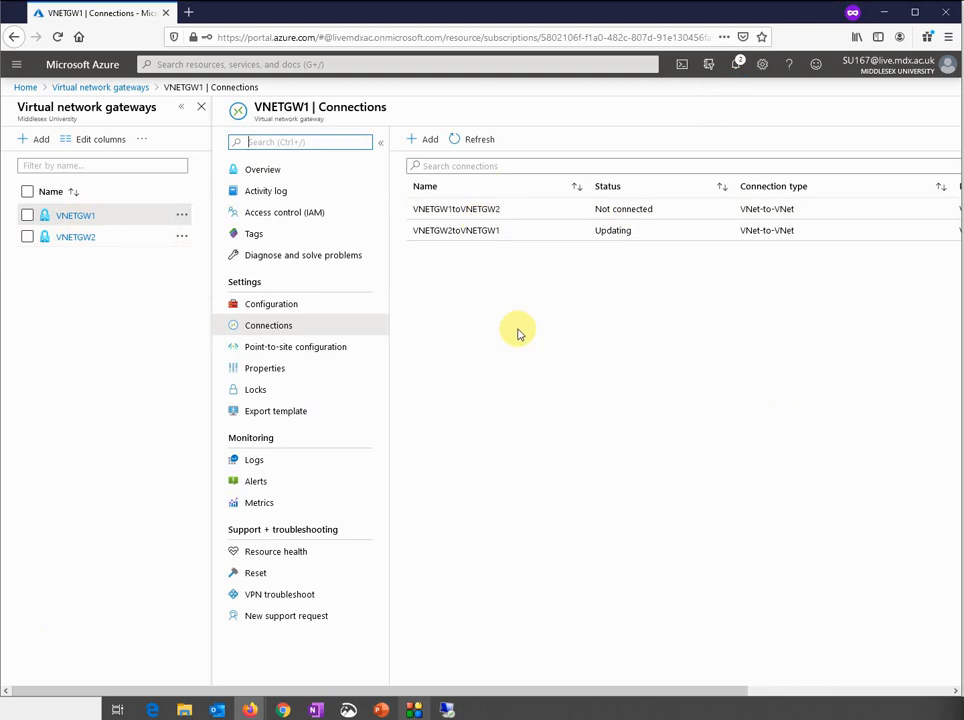
left_click(474, 140)
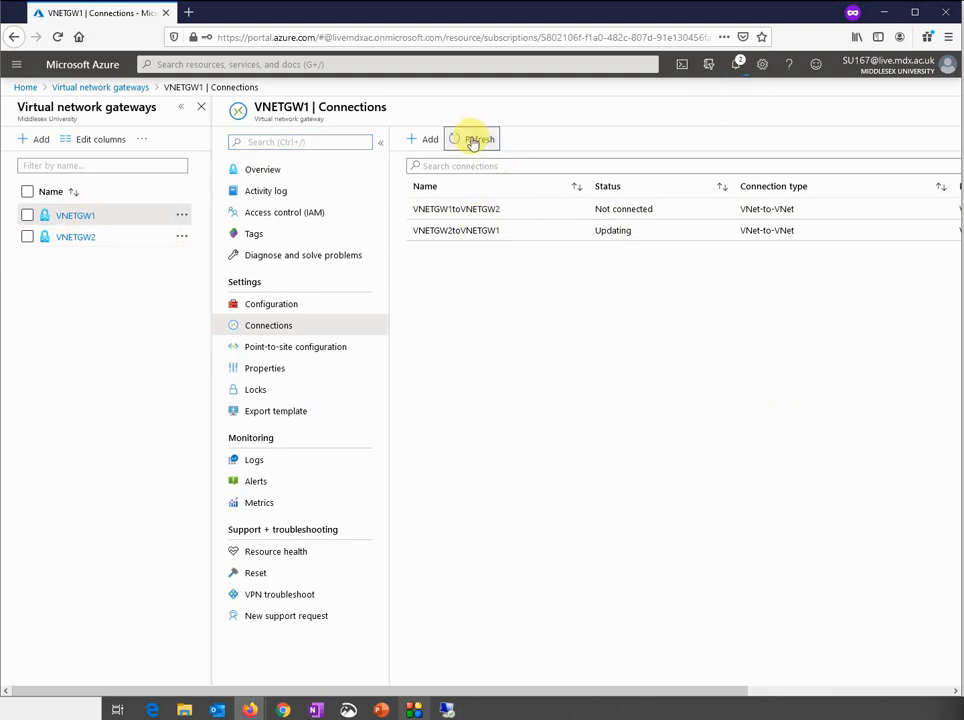
left_click(473, 142)
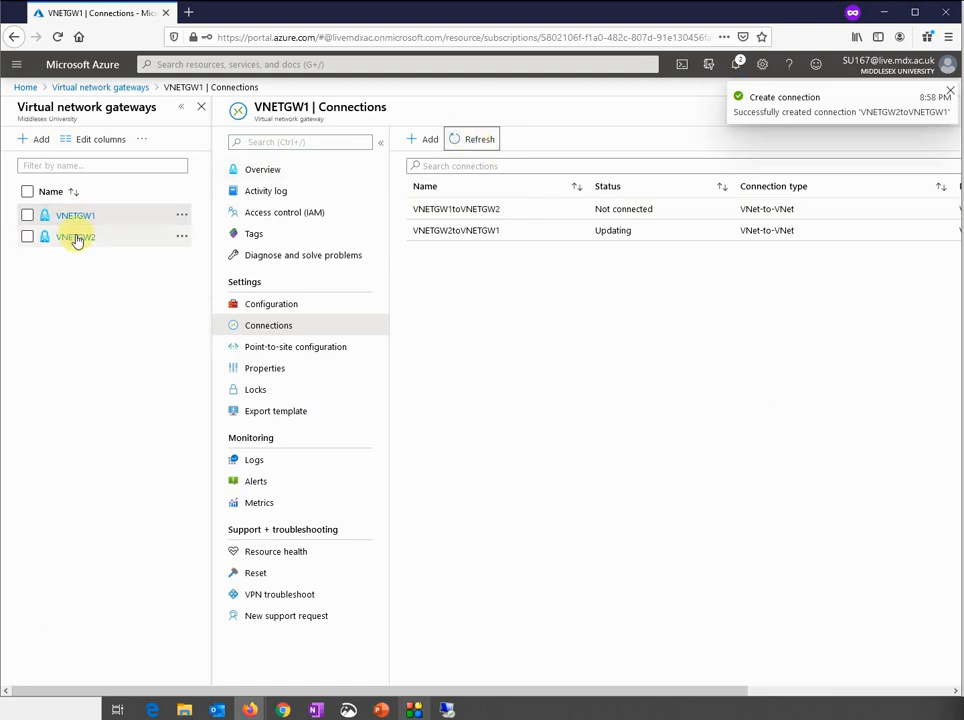
left_click(465, 219)
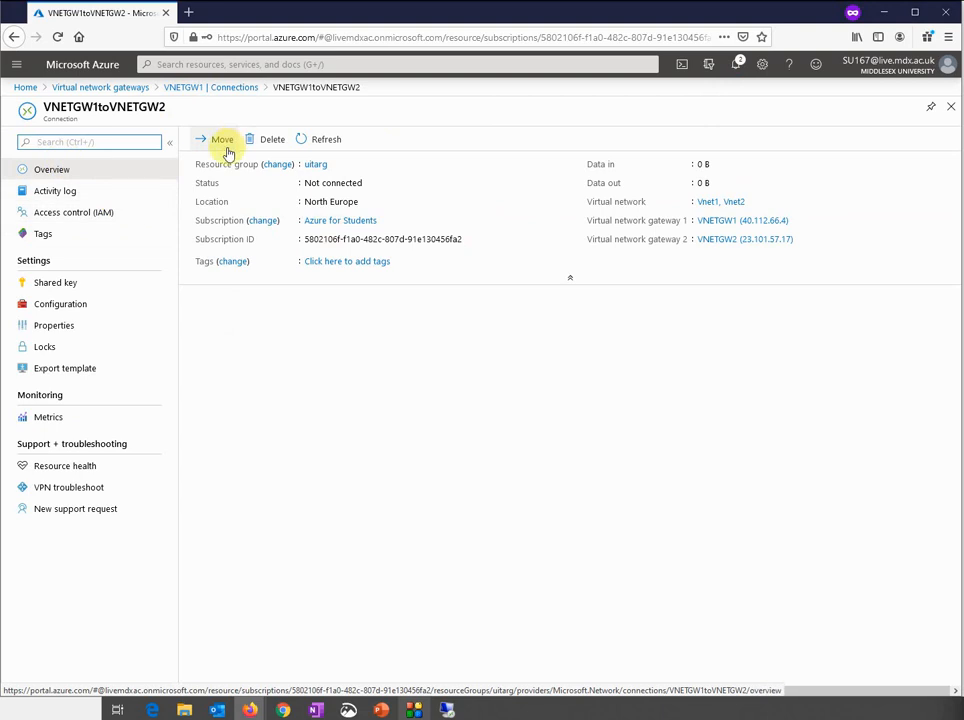
left_click(217, 92)
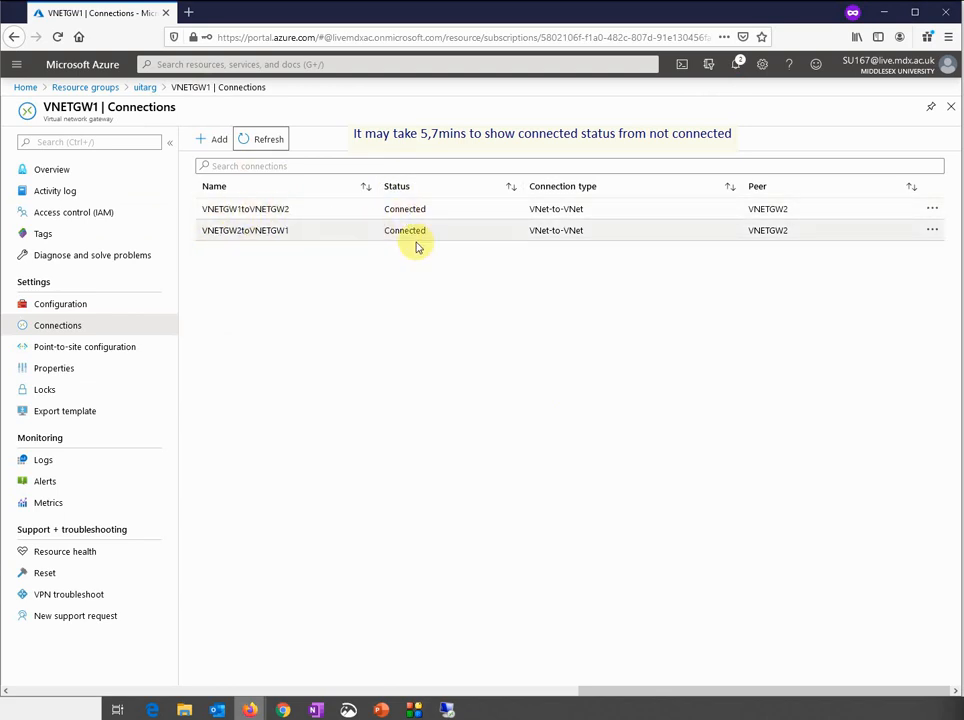
Check in VNETGW2's Connections within uitarg that VNETGW1toVNETGW2 is Connected
left_click(134, 89)
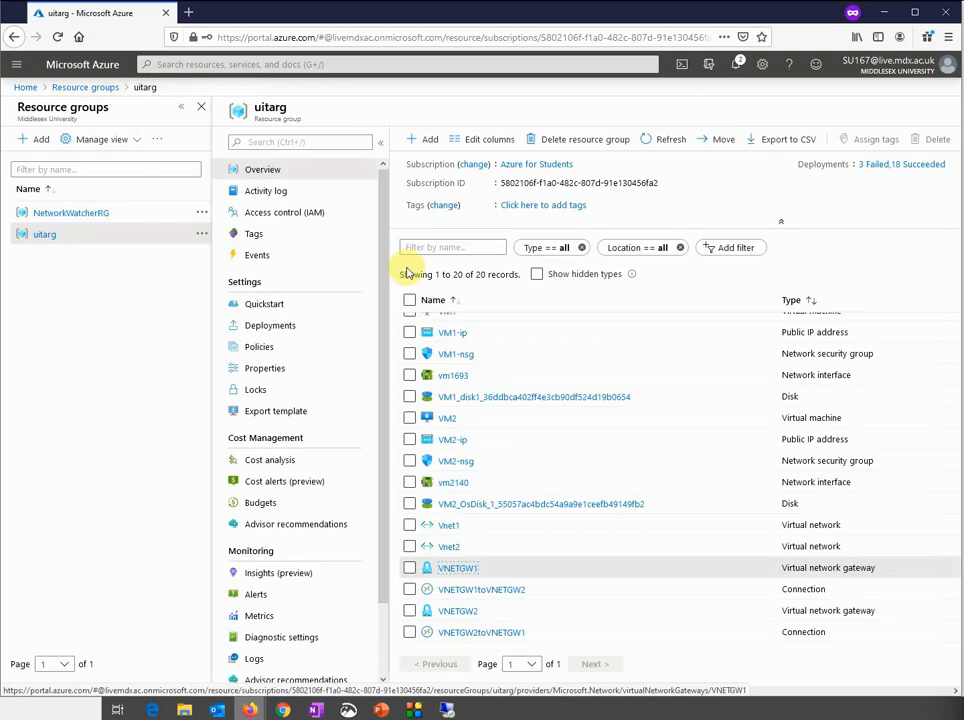
left_click(452, 617)
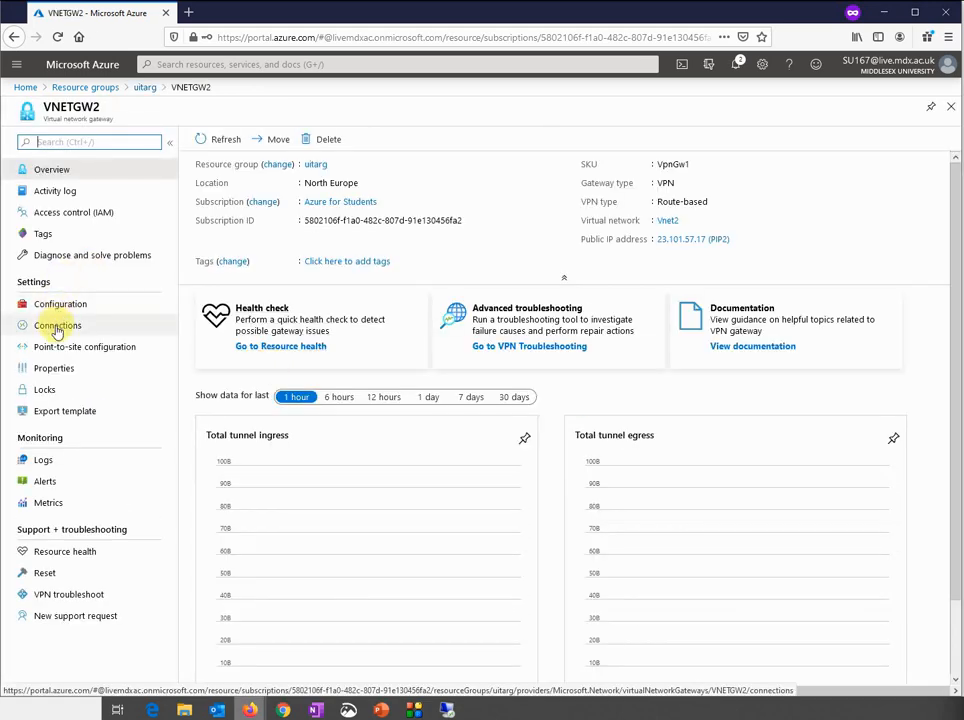
left_click(56, 327)
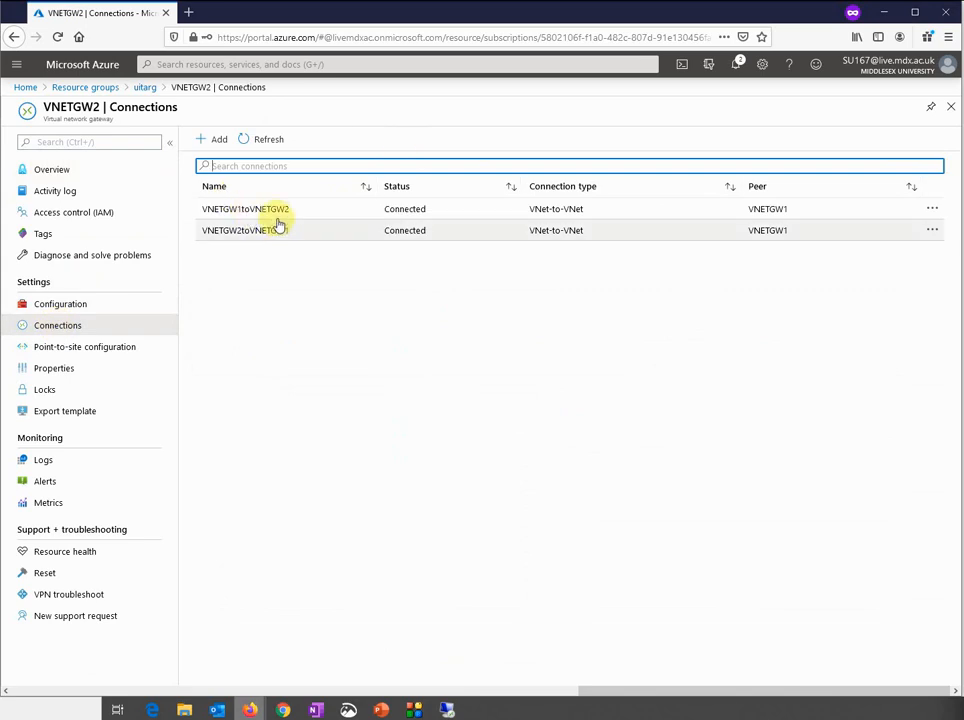
left_click(278, 217)
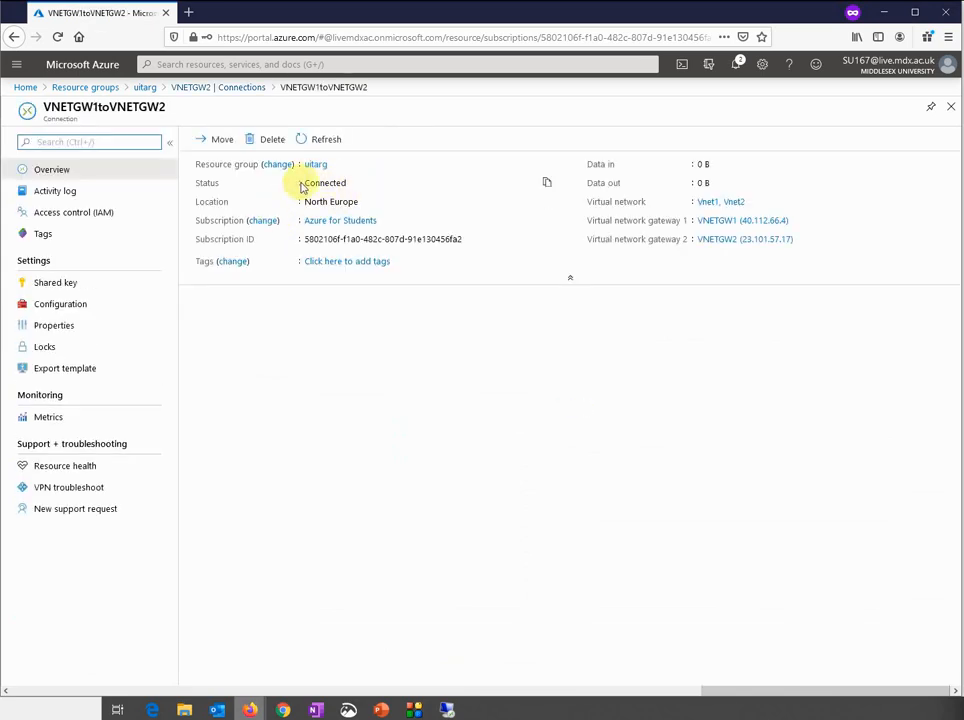
left_click(194, 88)
Return to the uitarg resource group and bring the Remote Desktop session to 168.61.92.170 forward
left_click(146, 88)
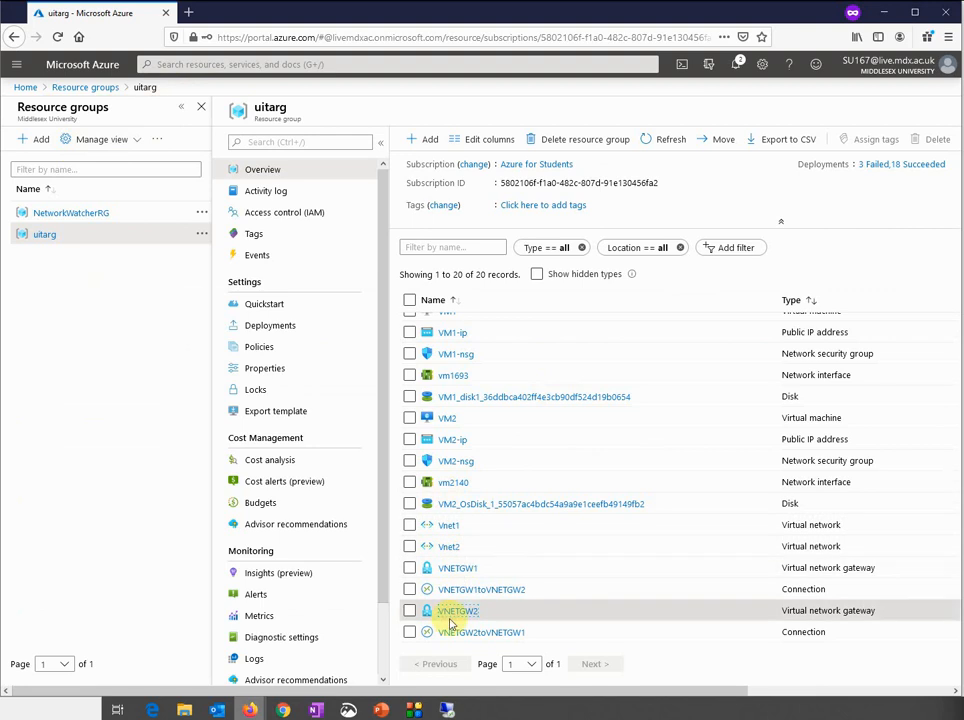
mouse_move(447, 709)
left_click(480, 660)
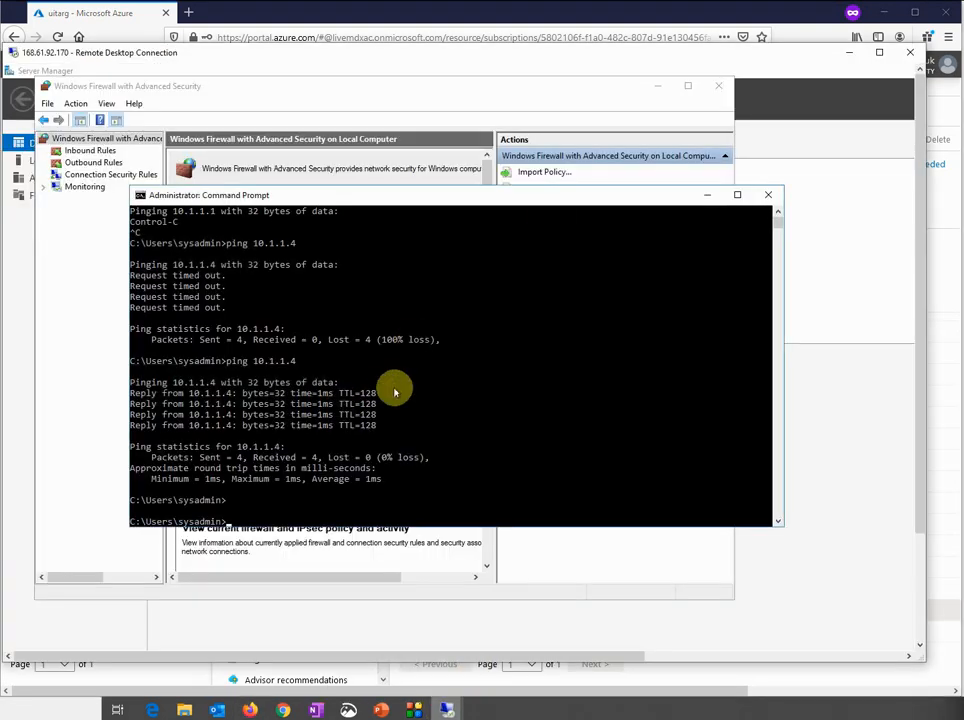
Rerun ping 10.1.1.4 in the remote Command Prompt to confirm replies, then go back to the browser
key("Up")
key("Return")
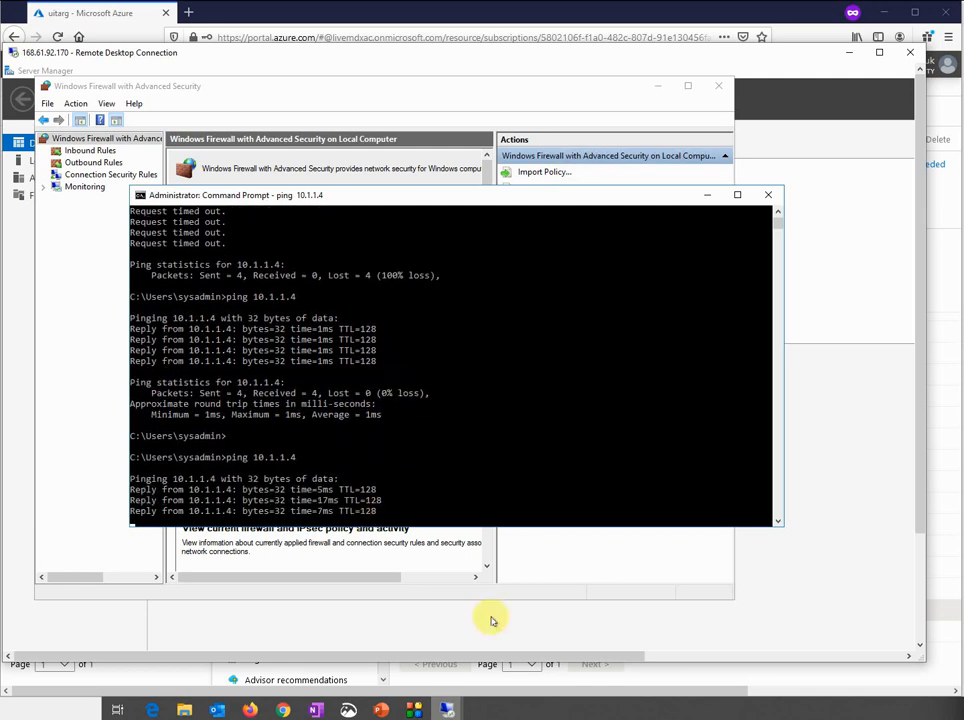
left_click(690, 24)
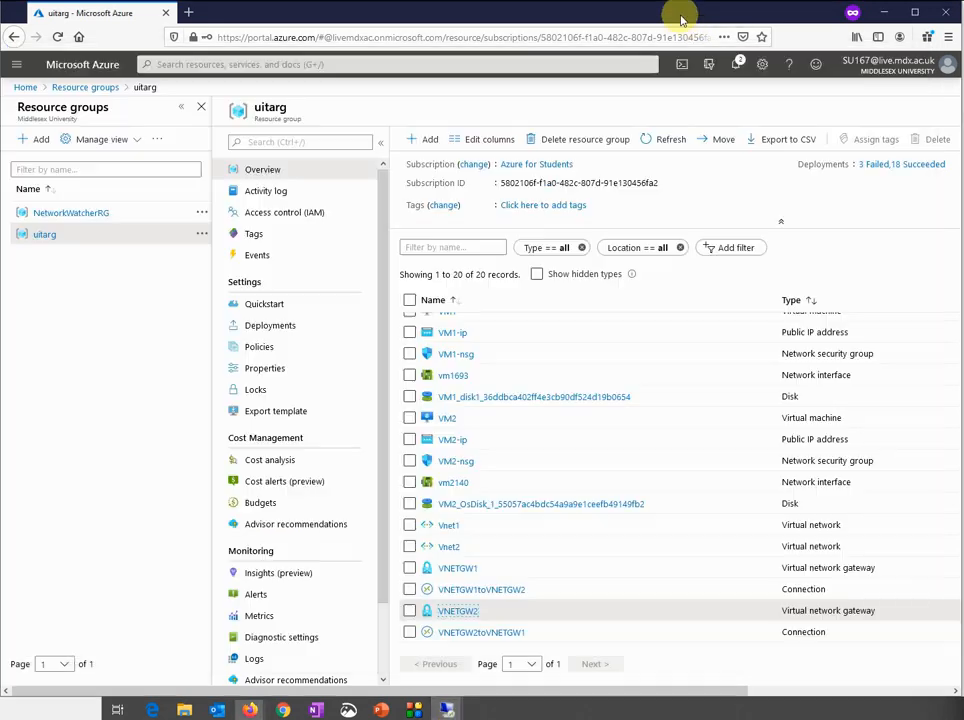
Delete the VNETGW1toVNETGW2 connection from VNETGW1's Connections list and refresh
left_click(458, 568)
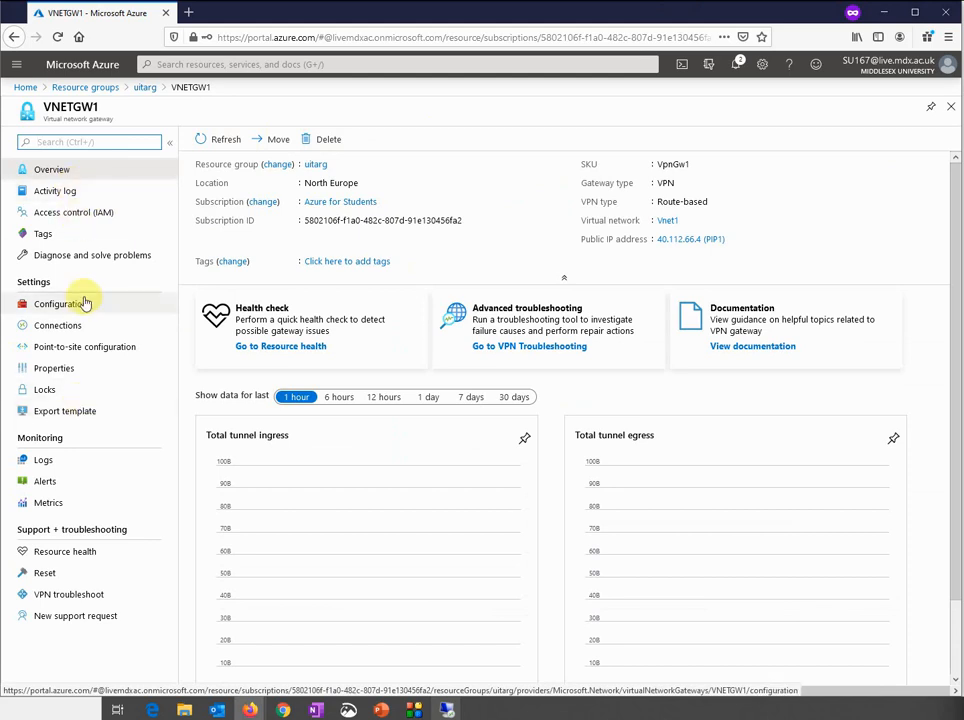
left_click(58, 327)
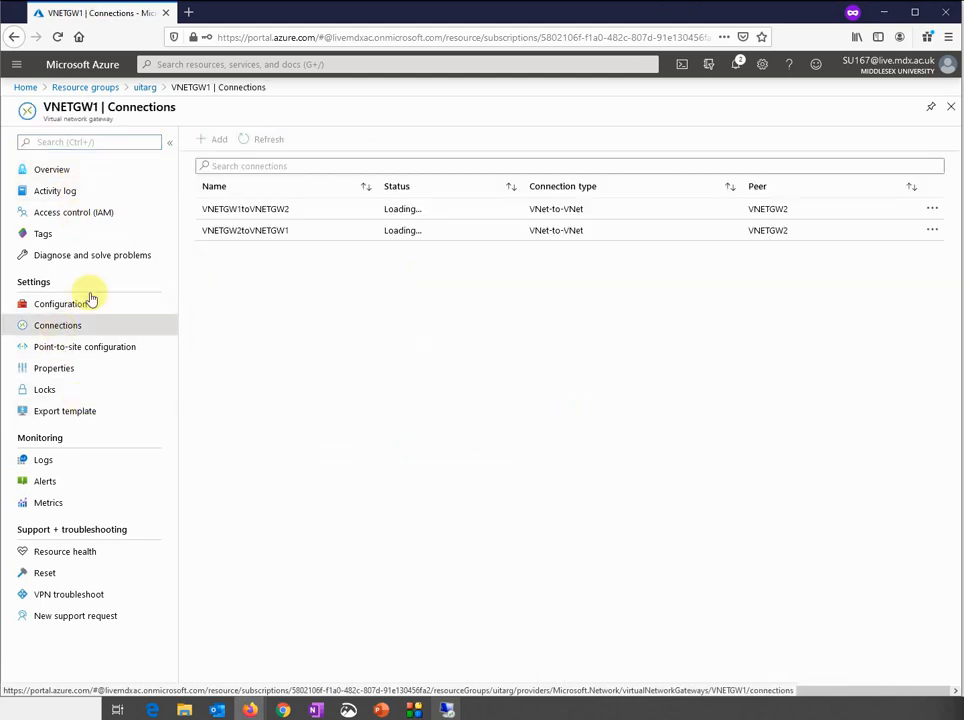
left_click(933, 209)
left_click(865, 242)
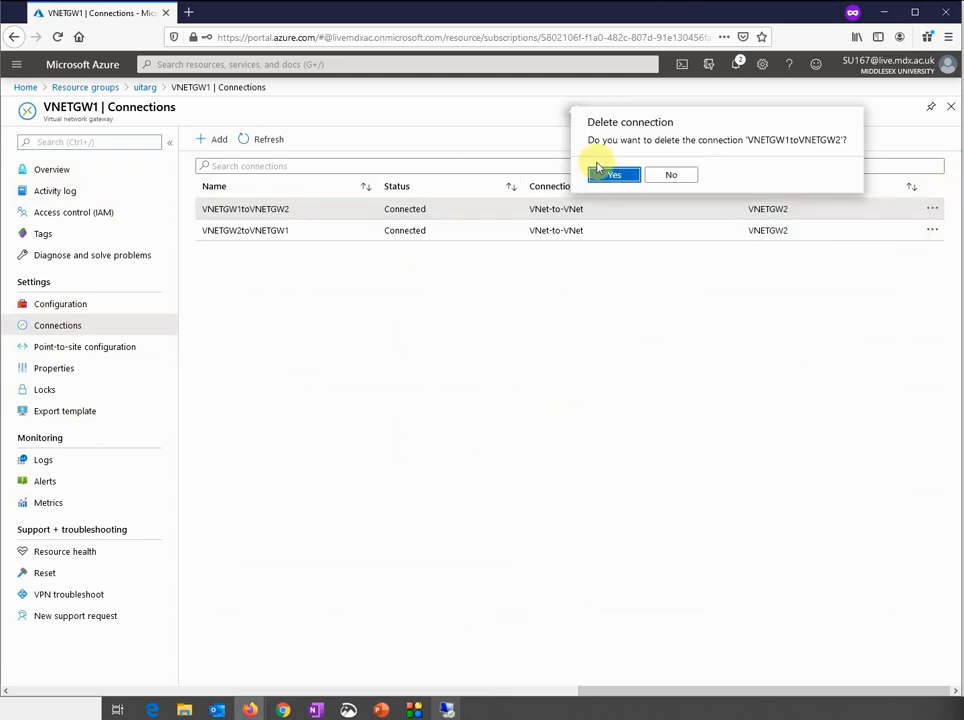
left_click(598, 170)
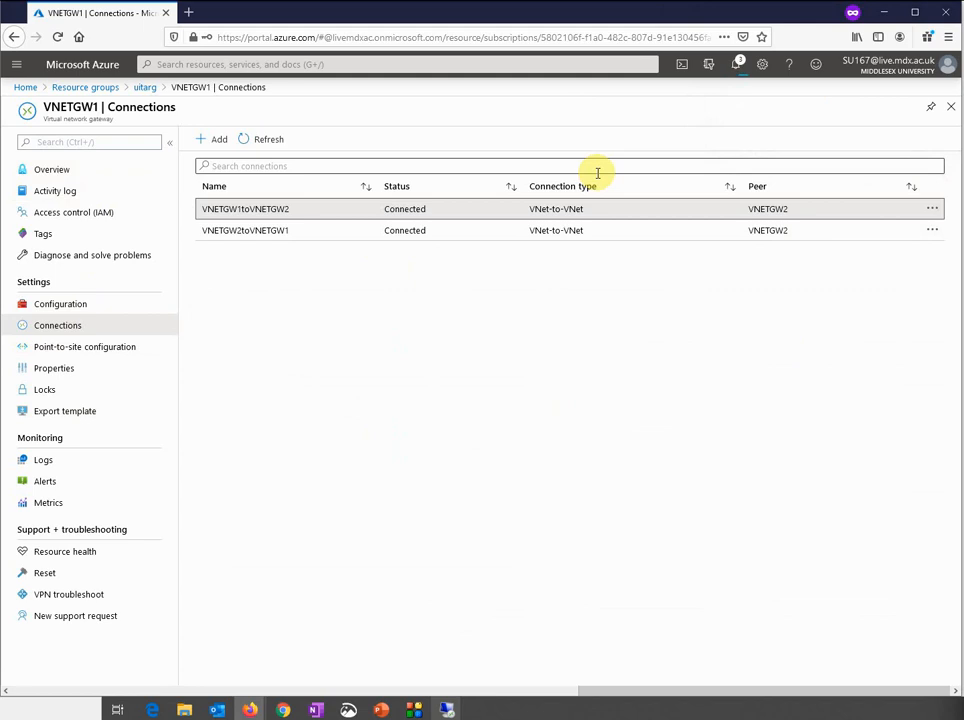
left_click(268, 138)
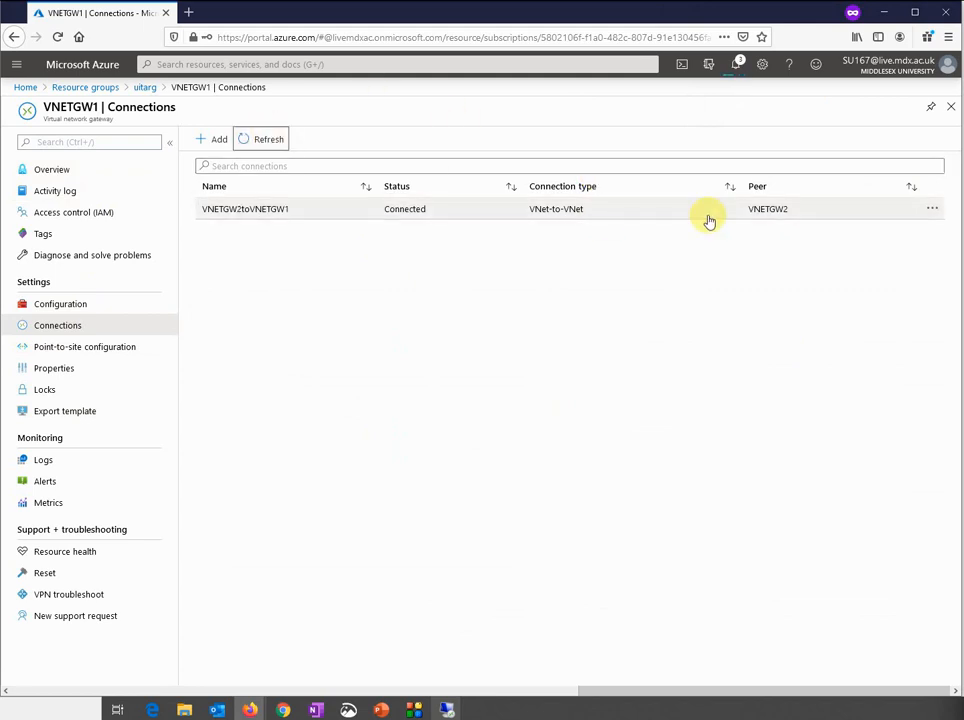
Delete the VNETGW2toVNETGW1 connection and refresh until the list is empty
left_click(934, 209)
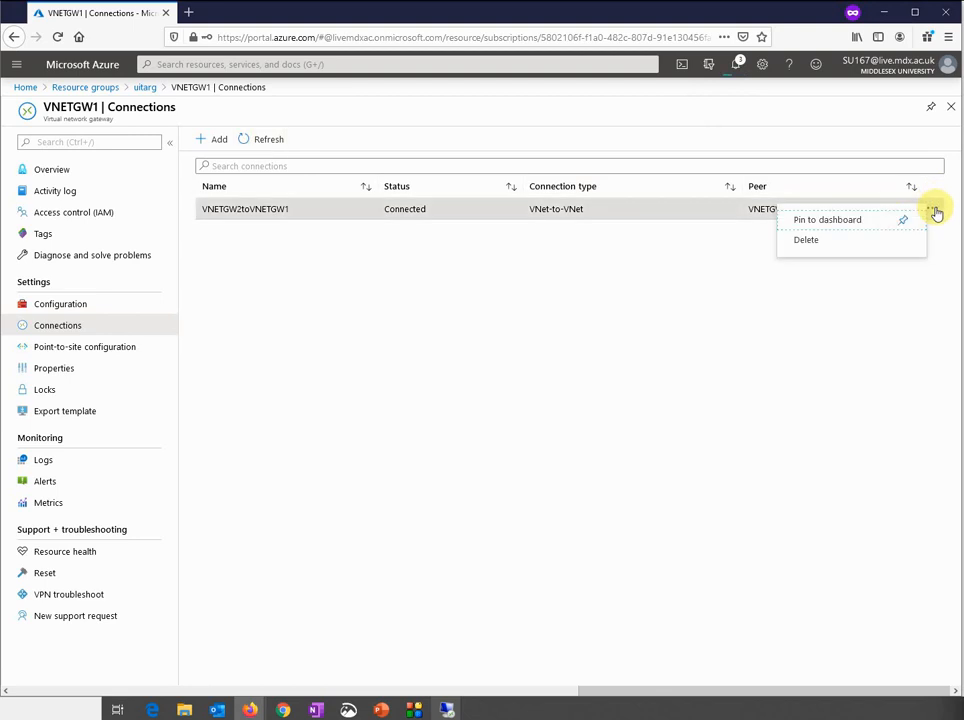
left_click(860, 242)
left_click(621, 178)
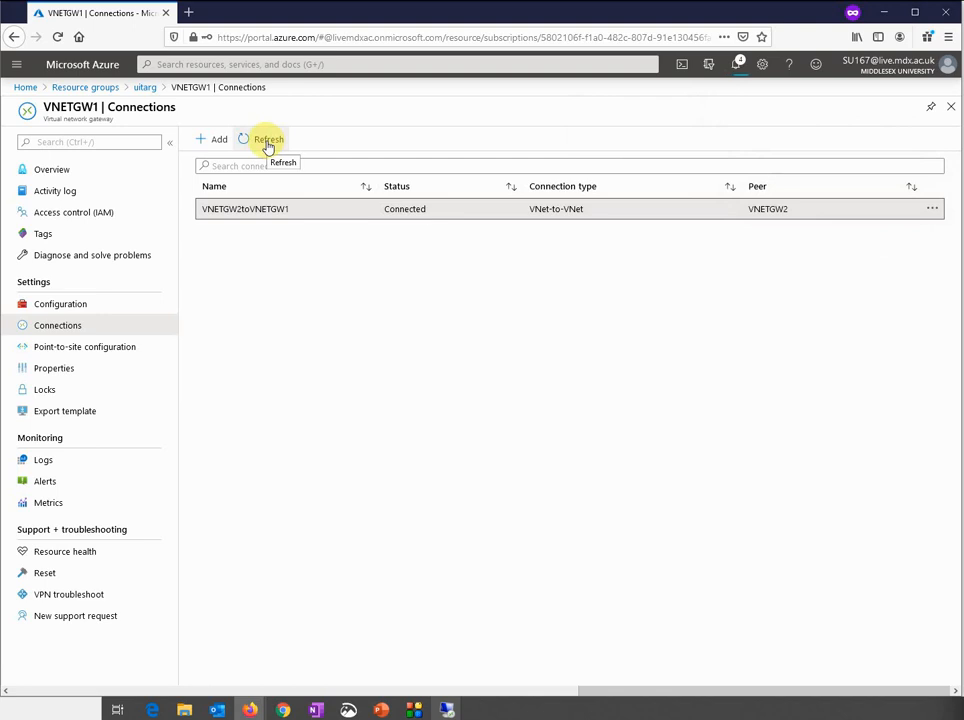
left_click(268, 142)
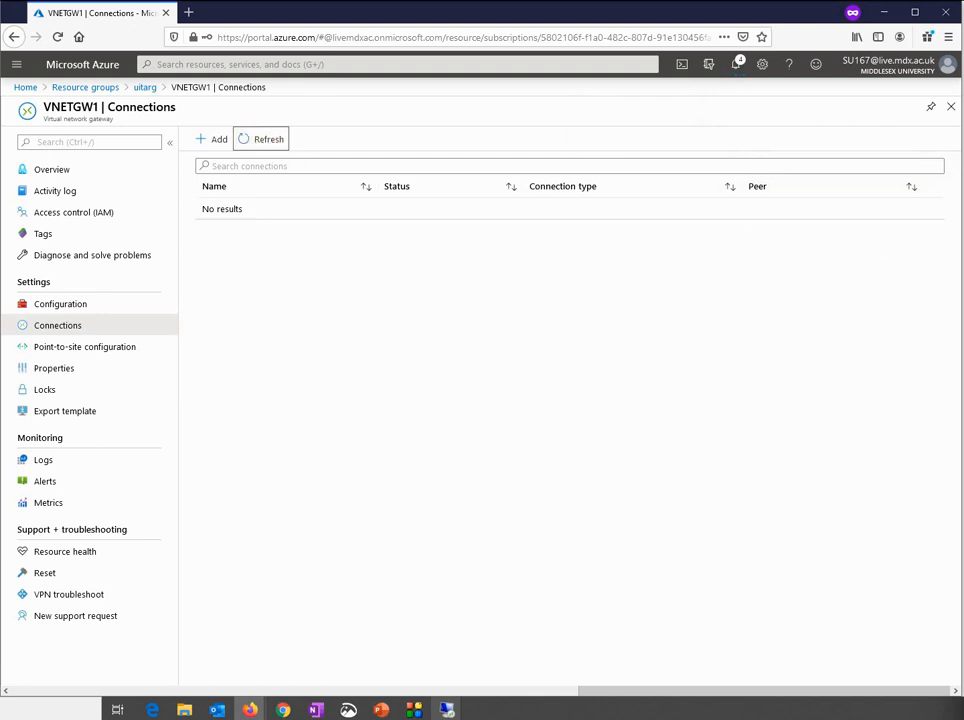
Ping 10.1.1.4 from the remote Command Prompt, confirm 100% loss, then minimize the session
mouse_move(443, 709)
left_click(480, 664)
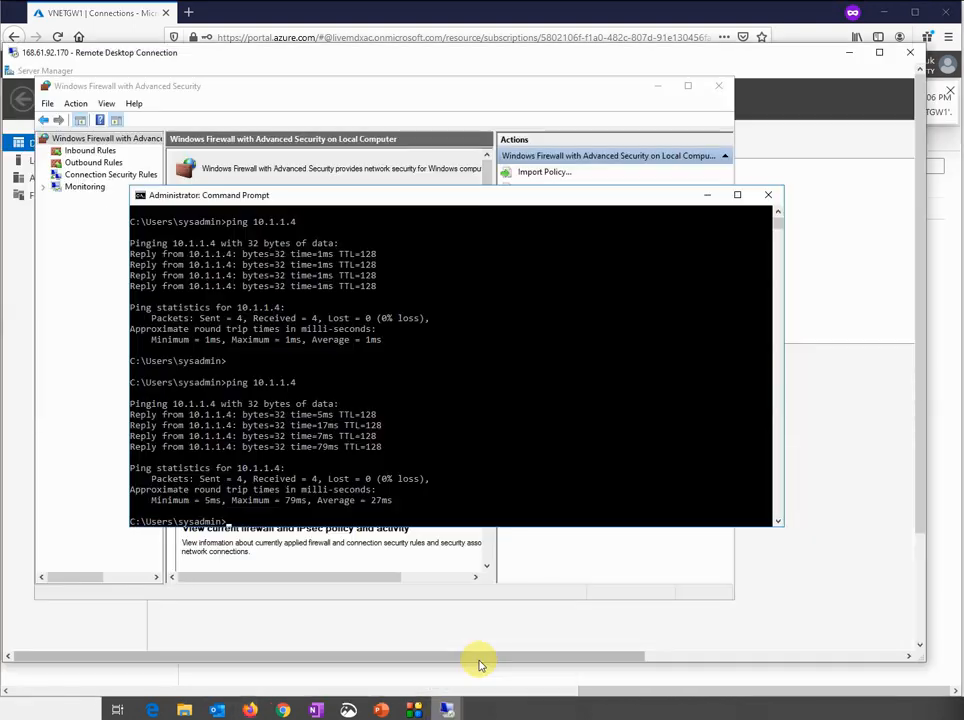
type("ping 10.1.1.4")
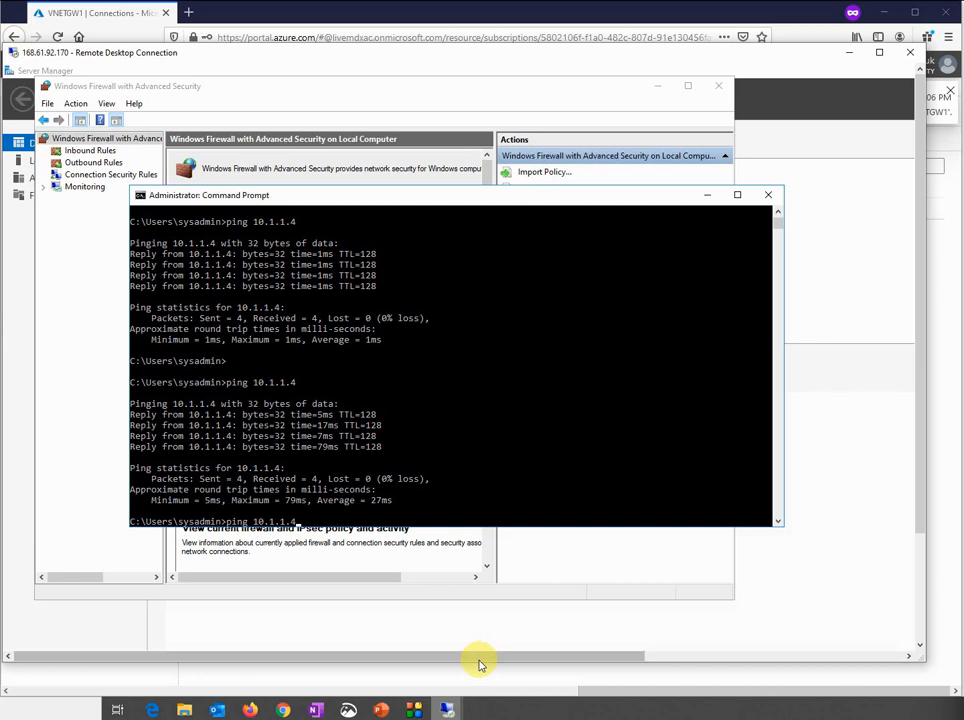
key("Return")
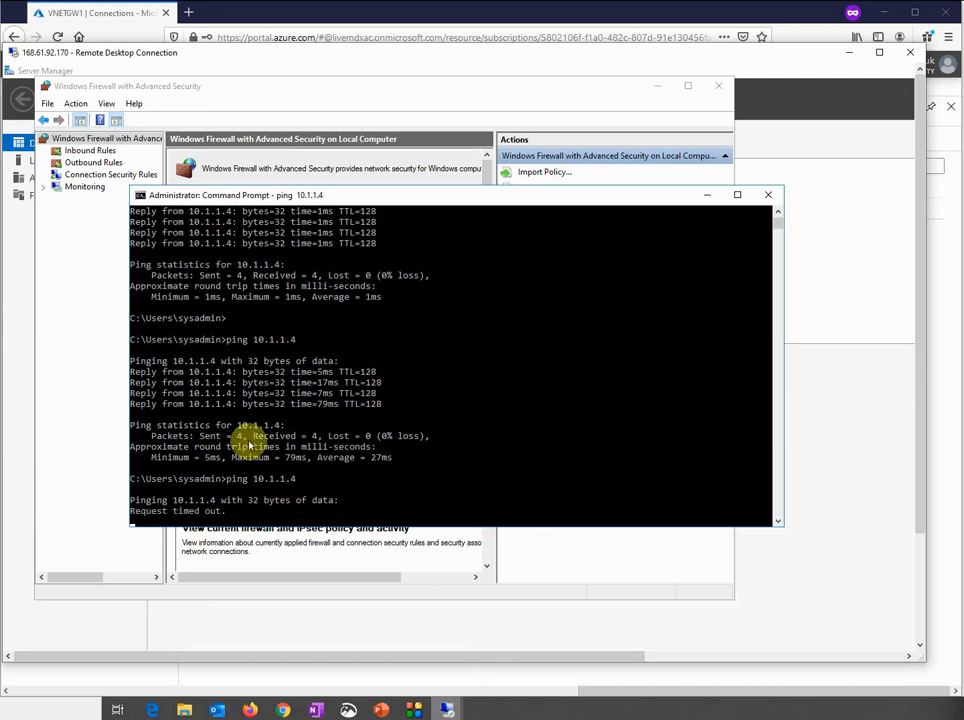
key("alt+Tab")
mouse_move(452, 711)
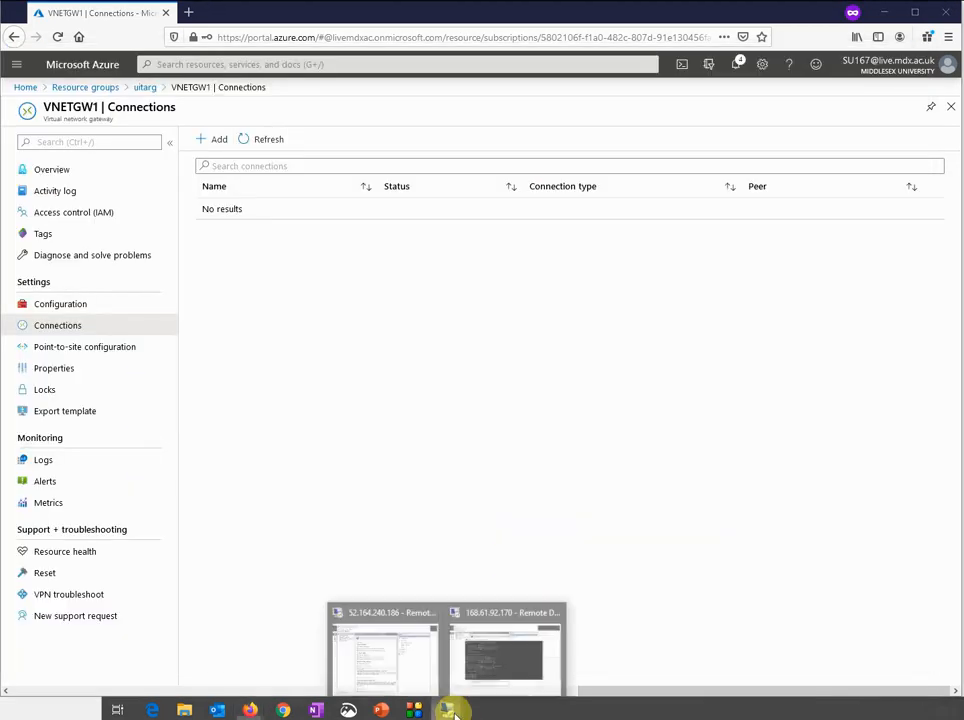
left_click(492, 668)
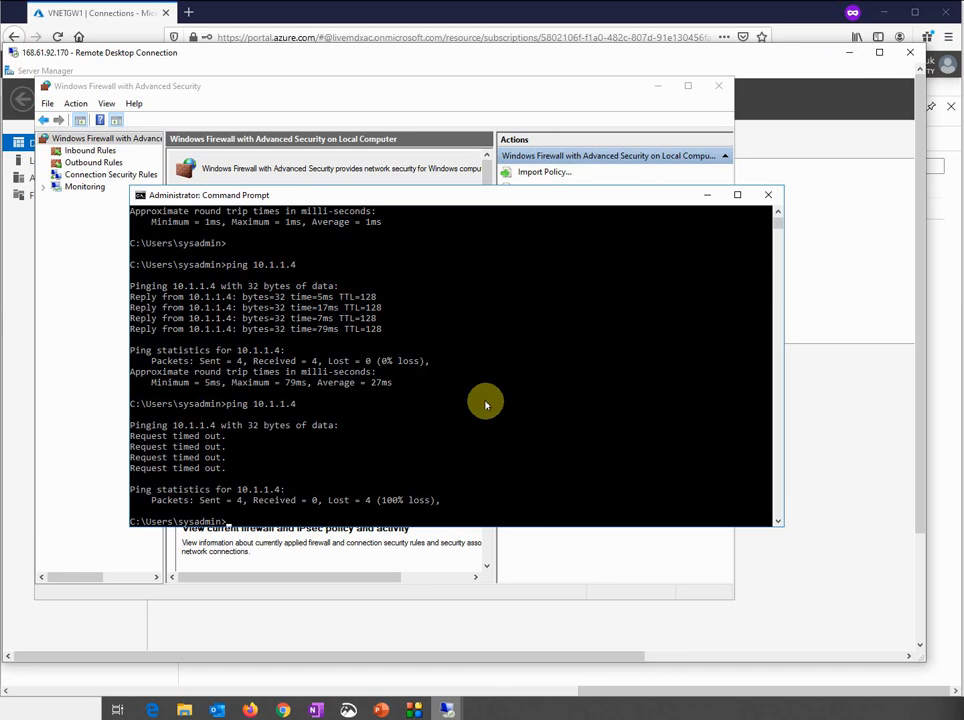
left_click(848, 52)
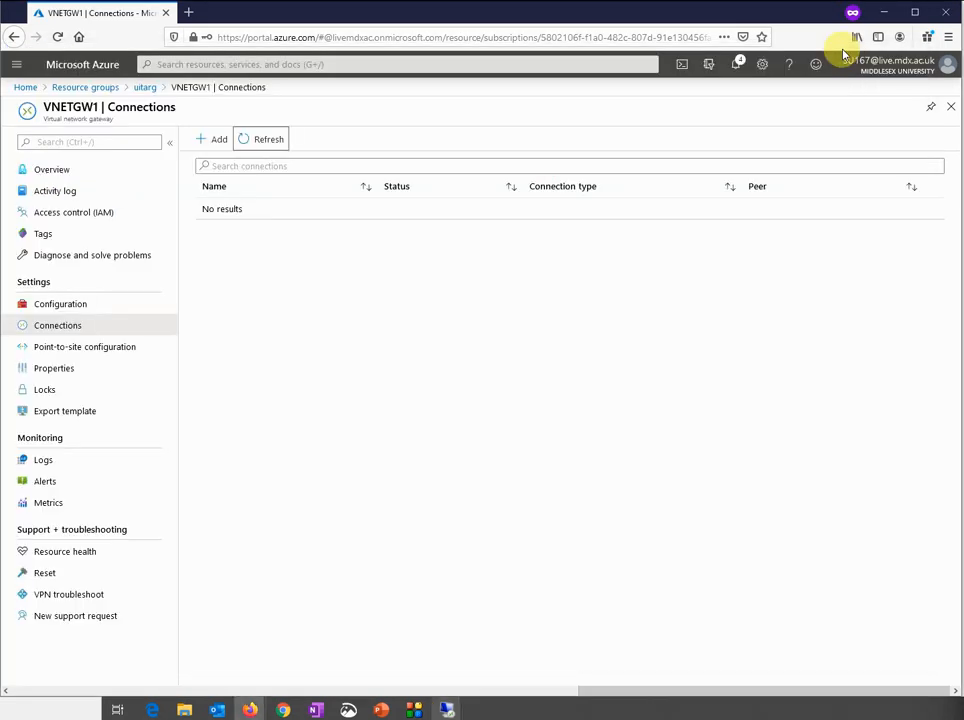
left_click(146, 90)
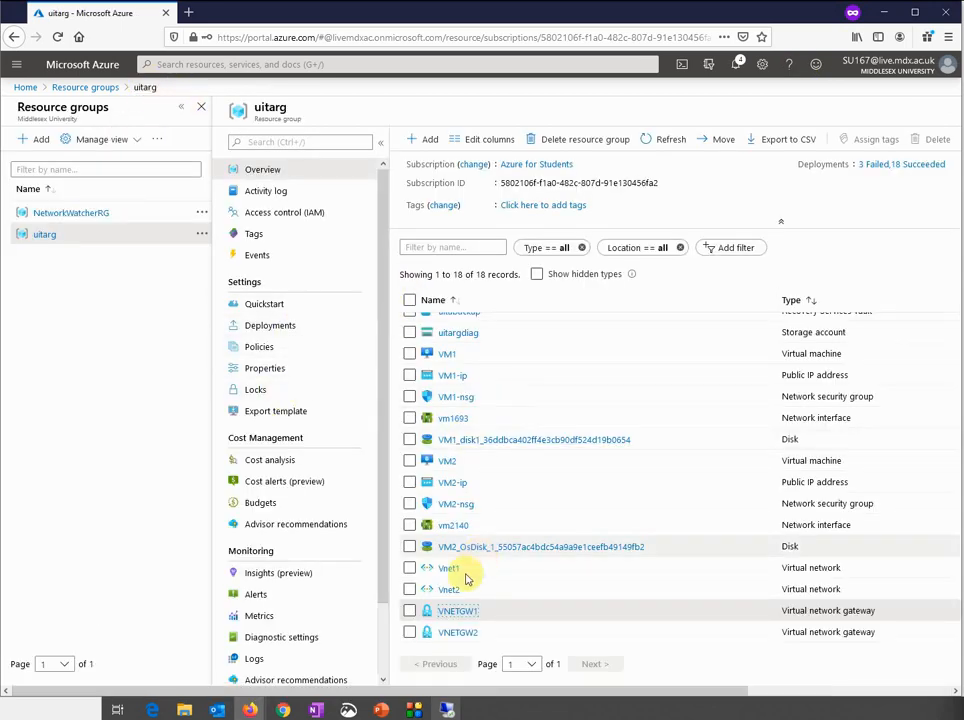
left_click(453, 614)
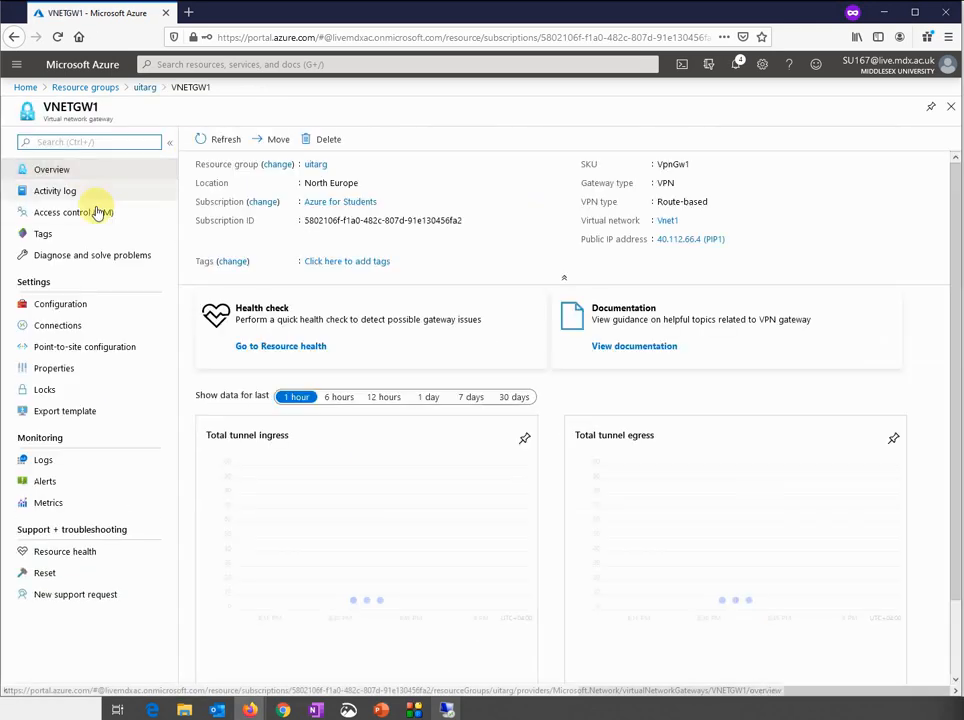
left_click(78, 325)
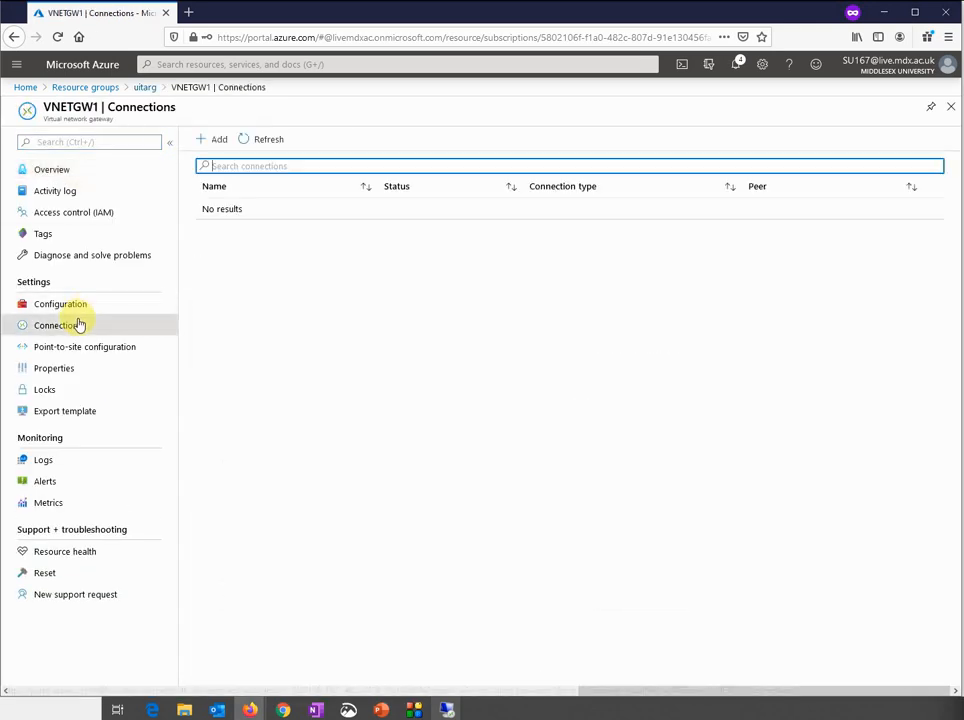
left_click(213, 145)
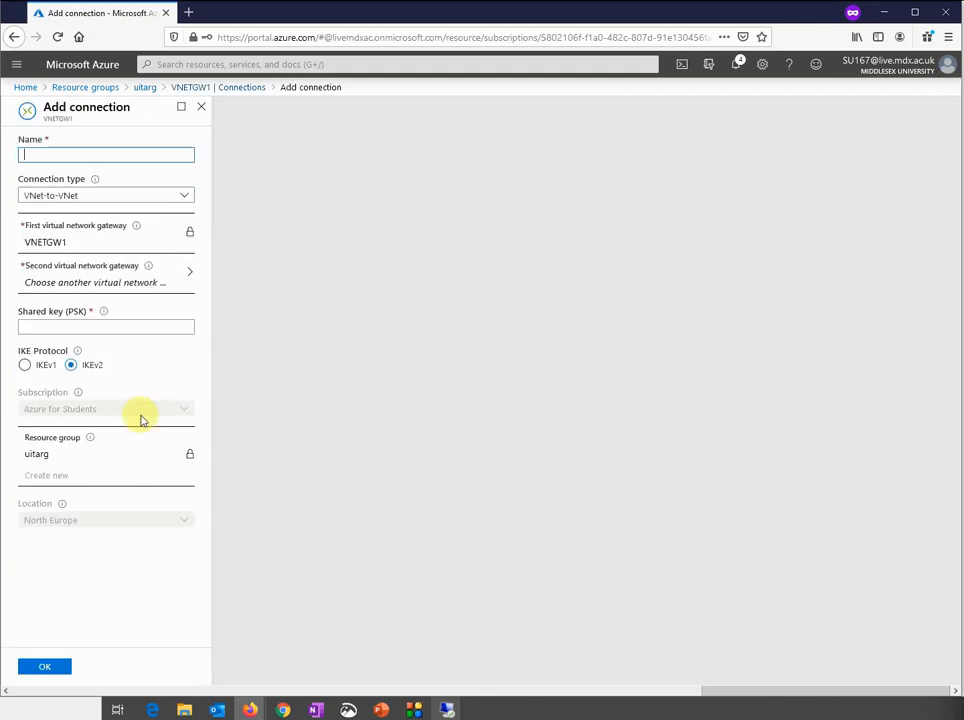
left_click(229, 88)
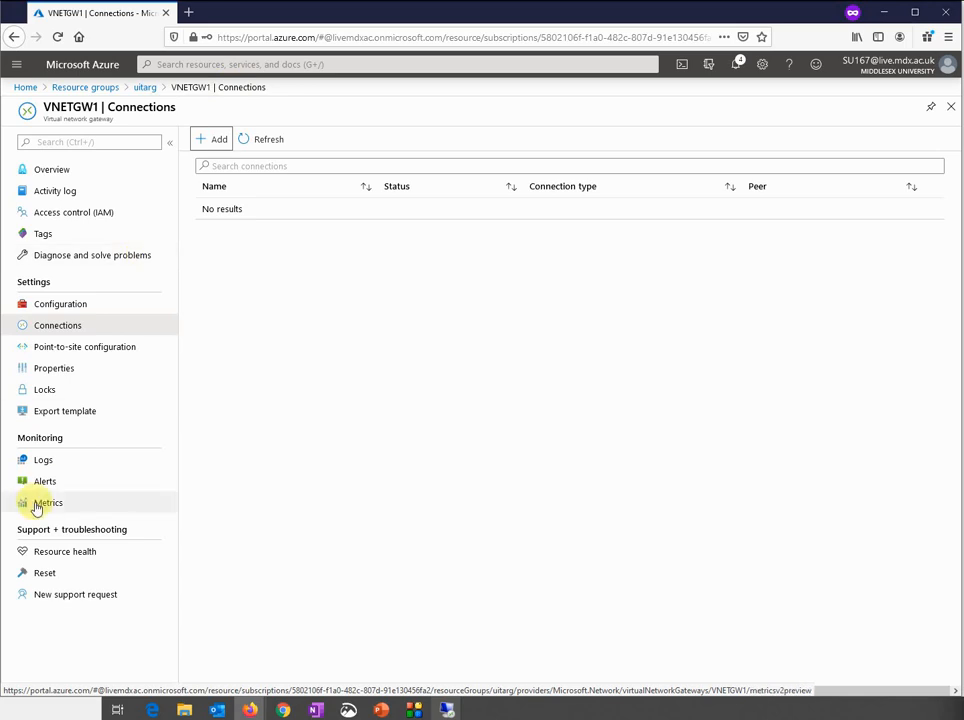
Review VNETGW1's Reset, Resource health and New support request pages
left_click(73, 576)
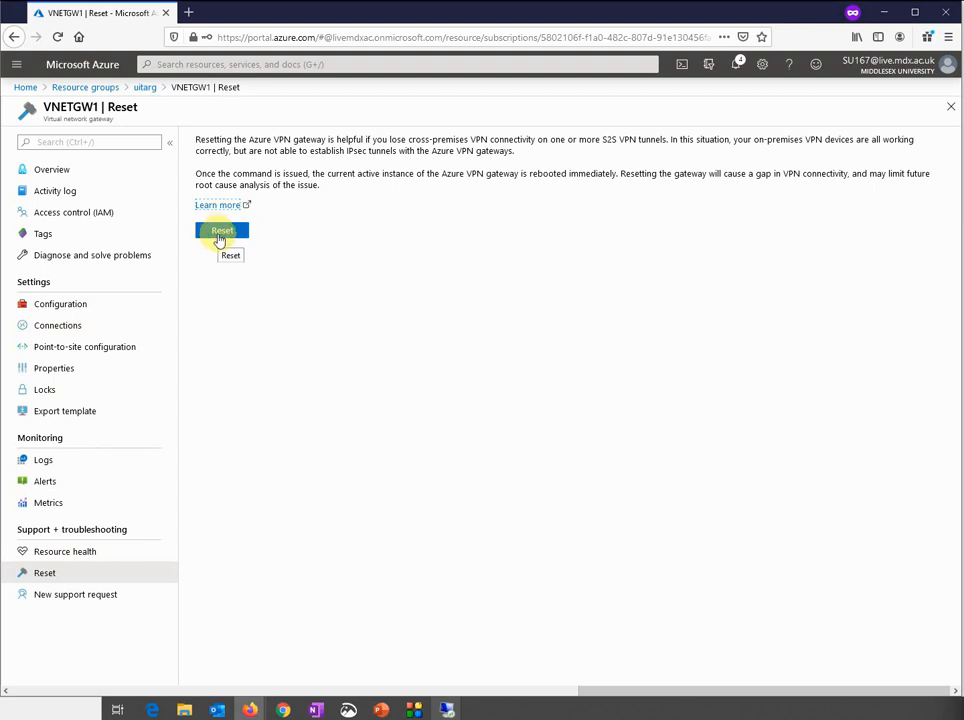
left_click(61, 556)
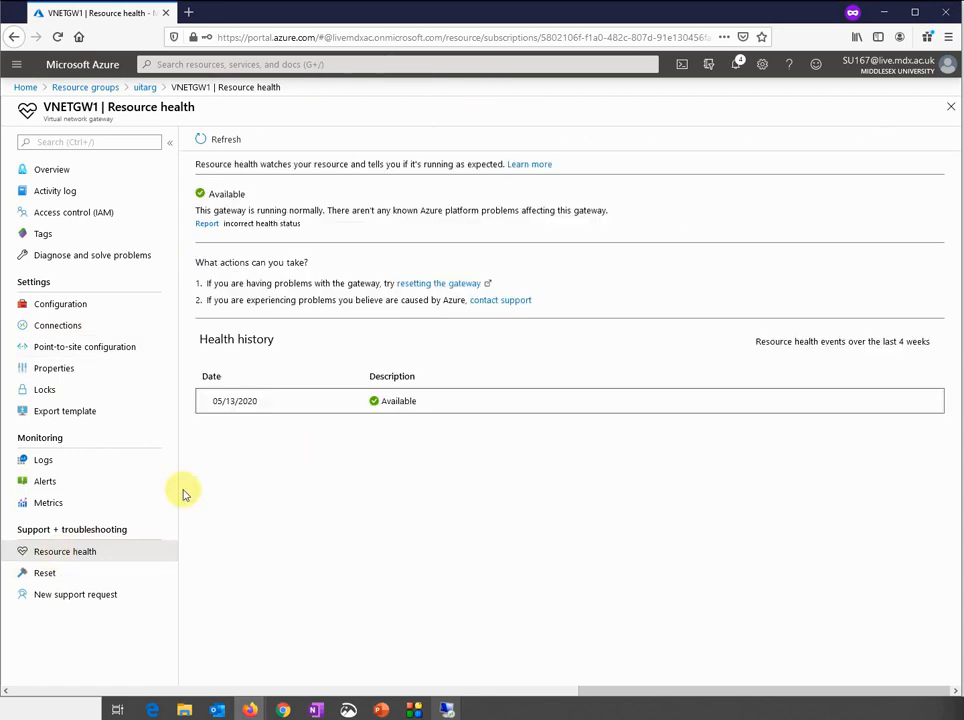
left_click(76, 597)
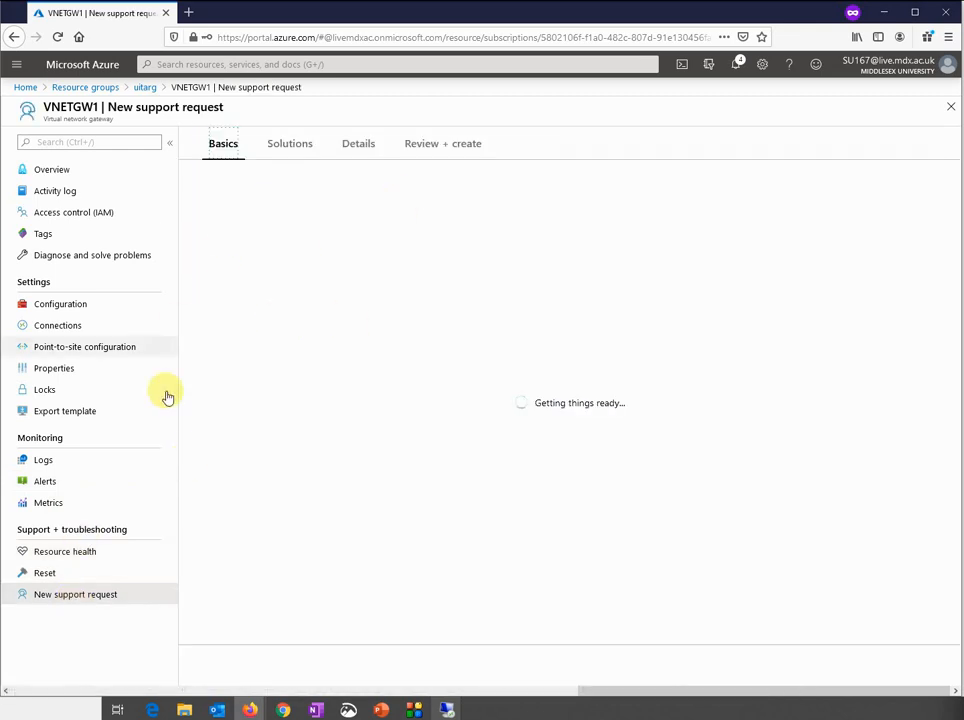
Open point-to-site configuration, discard the unsaved edits, and finish on the thank-you slide
left_click(62, 347)
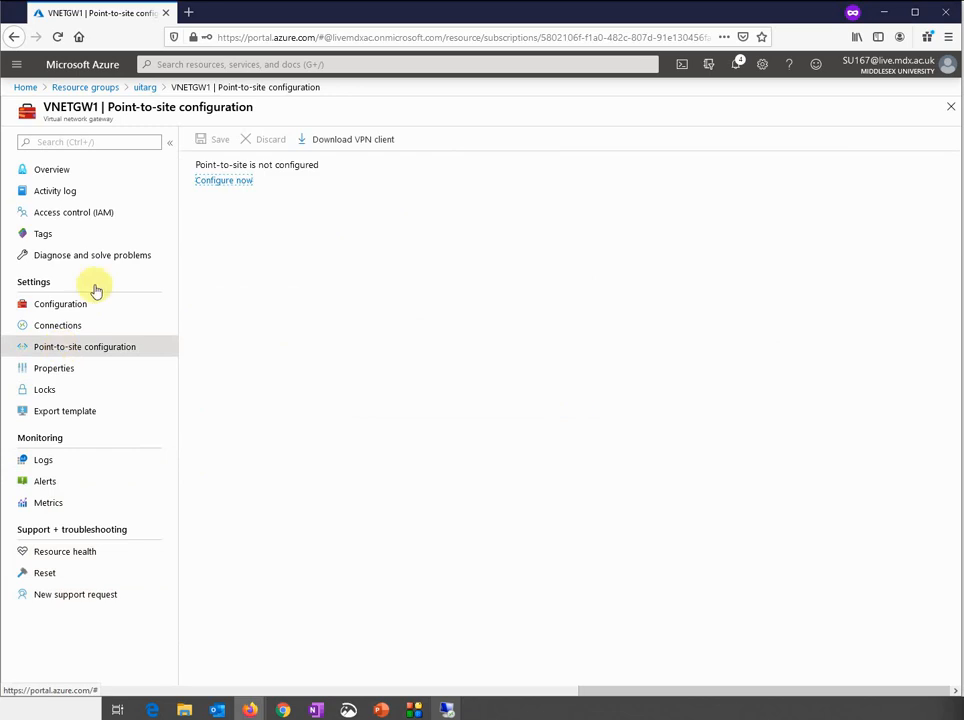
left_click(223, 180)
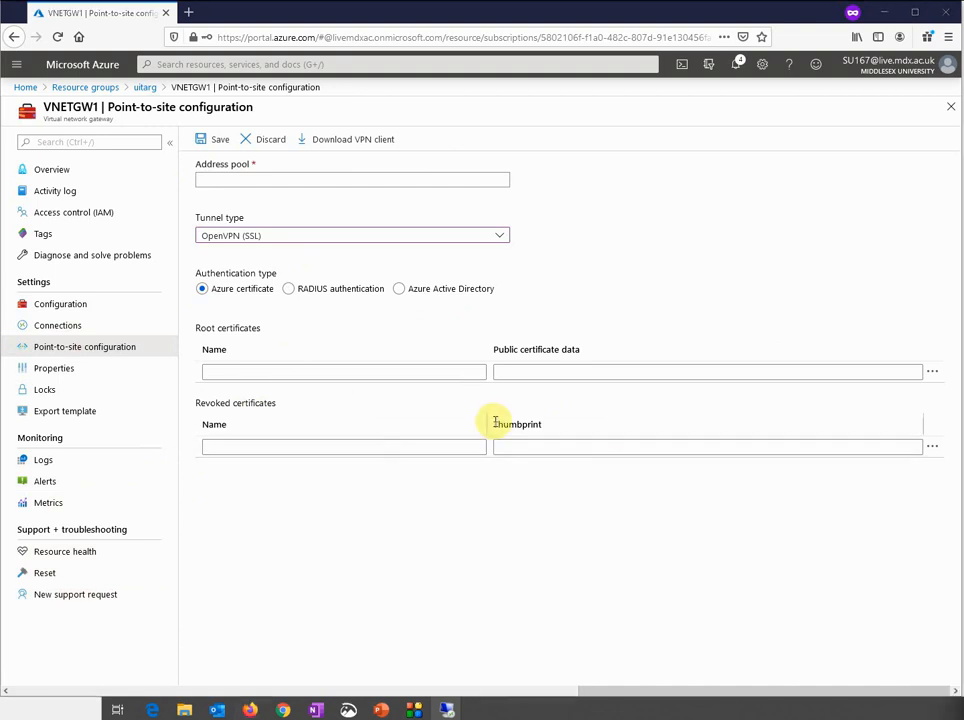
left_click(83, 172)
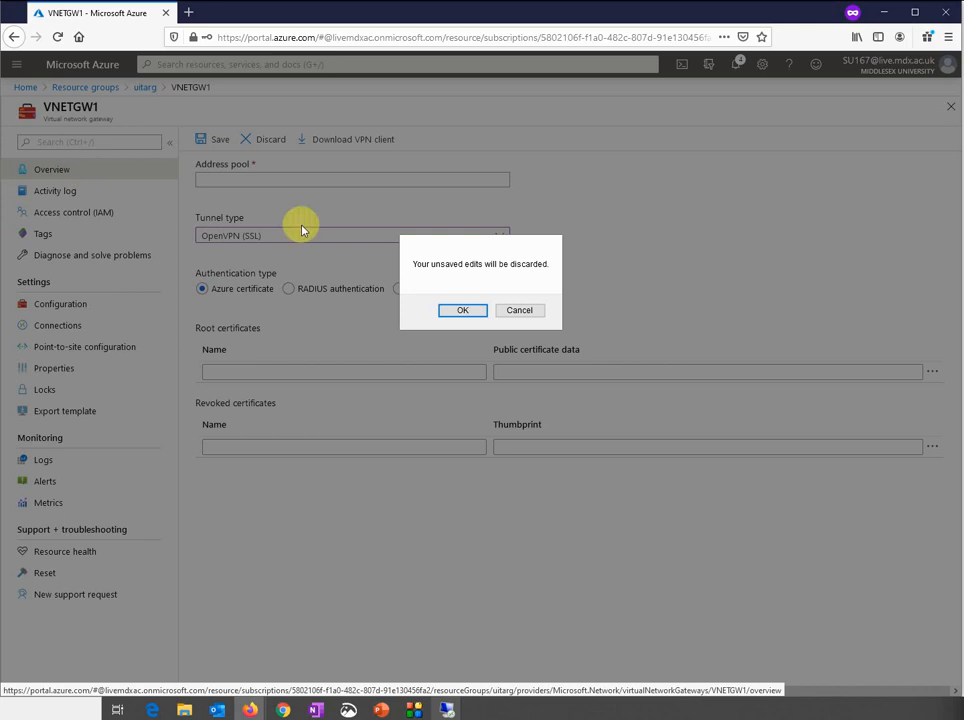
left_click(459, 312)
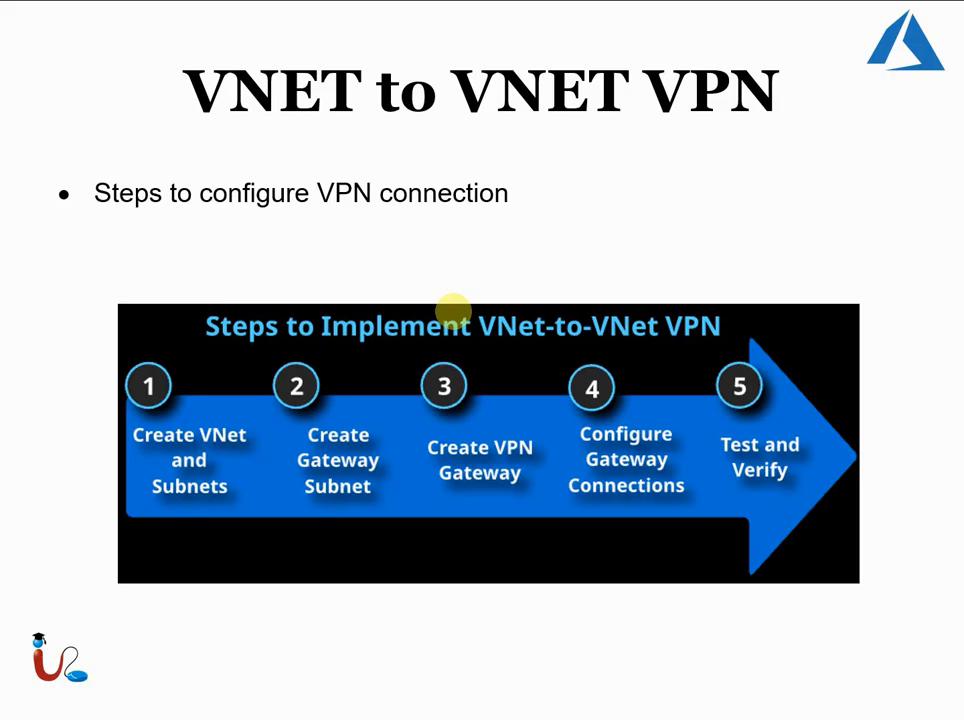
left_click(452, 312)
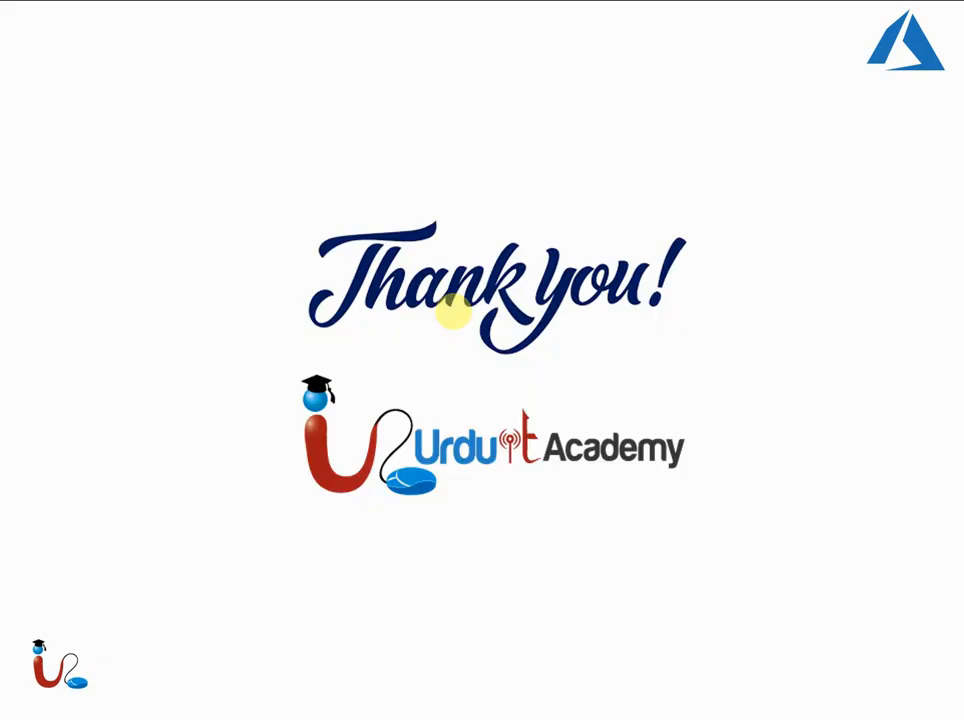